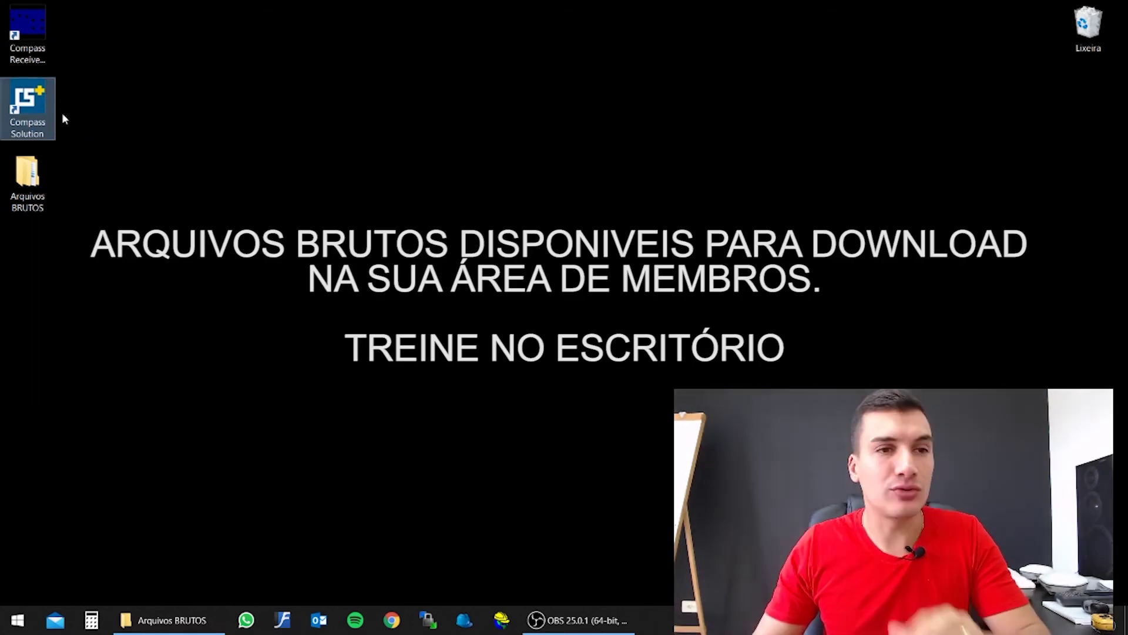
# Open the Arquivos BRUTOS folder, examine the raw file in its BASE subfolder, and return to the parent folder
pyautogui.moveTo(80, 120); pyautogui.dragTo(39, 113)
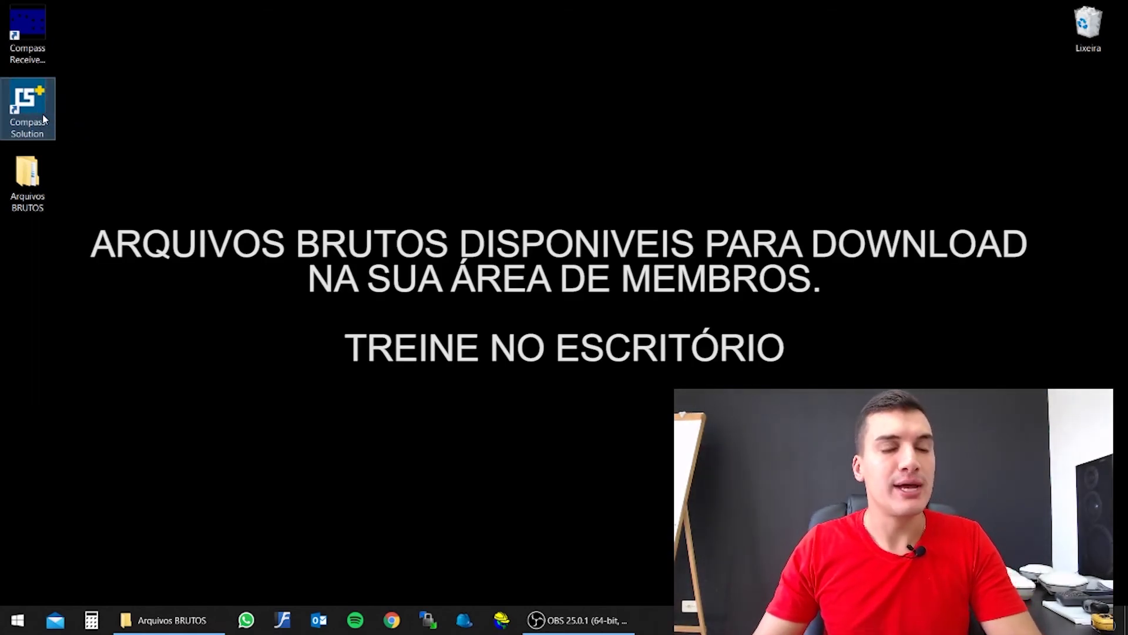
pyautogui.click(36, 181)
pyautogui.doubleClick(33, 184)
pyautogui.moveTo(441, 103); pyautogui.dragTo(551, 2)
pyautogui.click(272, 164)
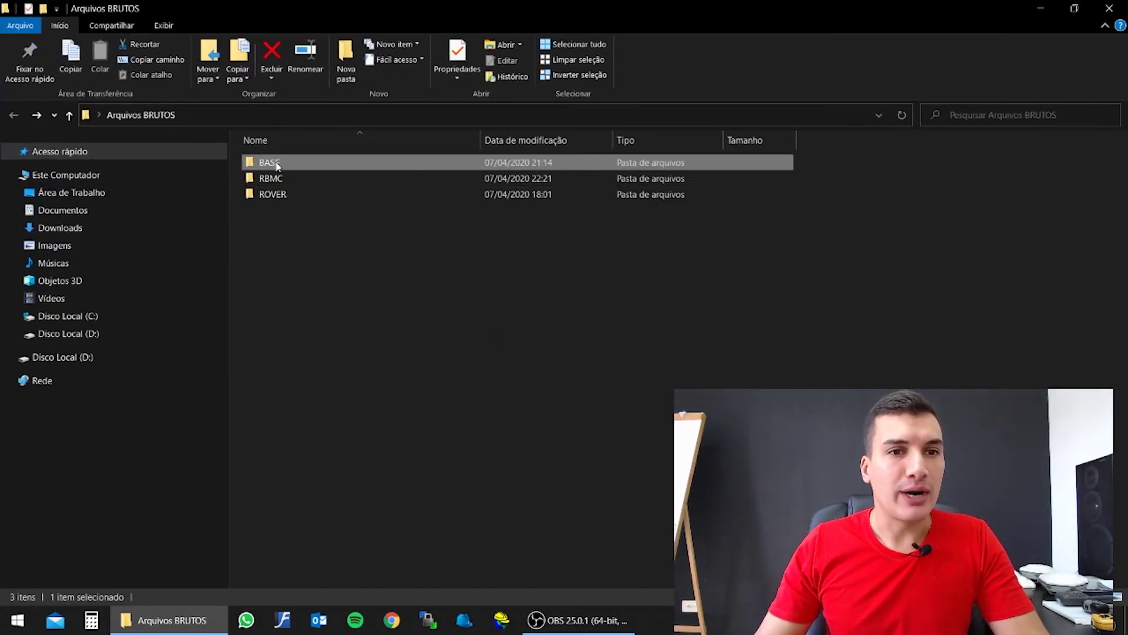
pyautogui.doubleClick(277, 165)
pyautogui.moveTo(353, 217); pyautogui.dragTo(319, 156)
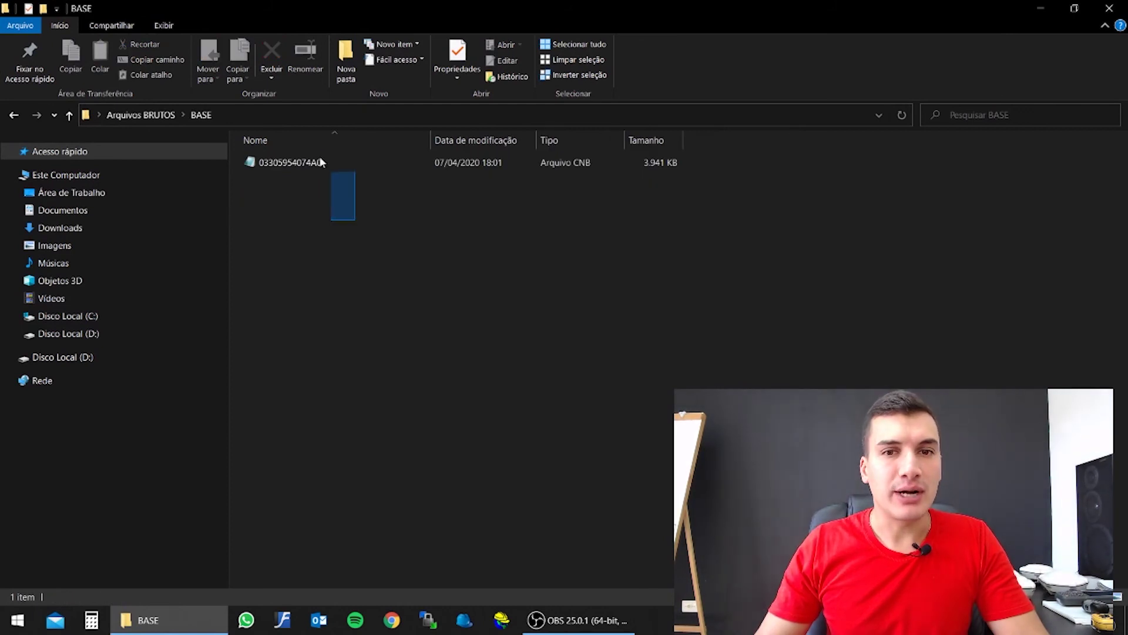
pyautogui.click(297, 213)
pyautogui.click(14, 116)
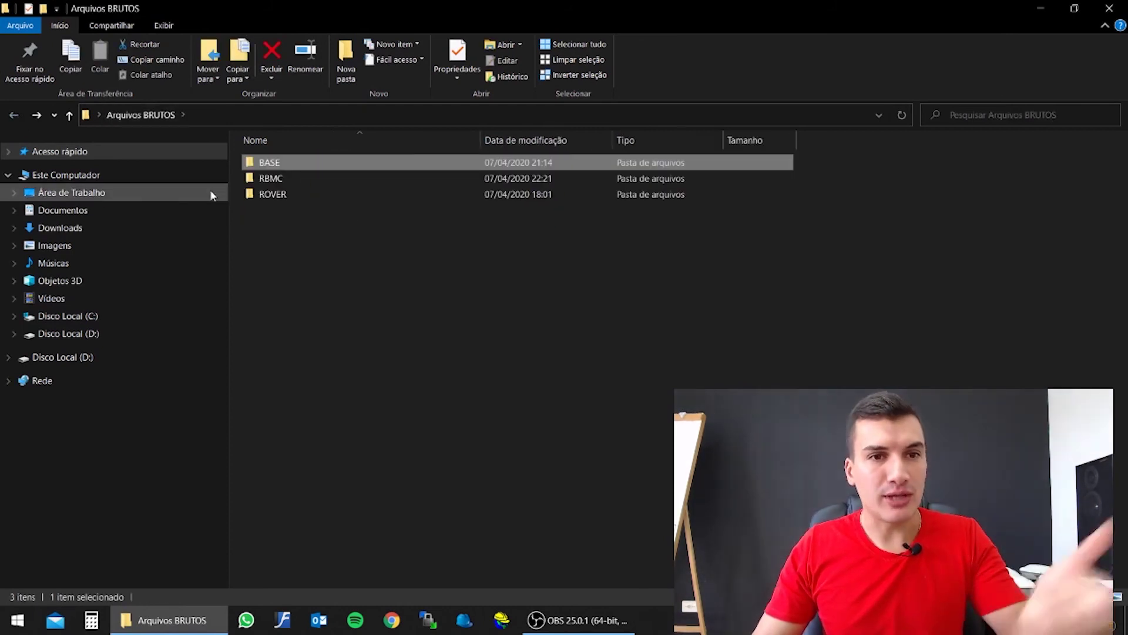
# Examine all raw files in the ROVER subfolder, return to the parent folder, and close the folder window
pyautogui.doubleClick(285, 194)
pyautogui.moveTo(340, 398); pyautogui.dragTo(303, 163)
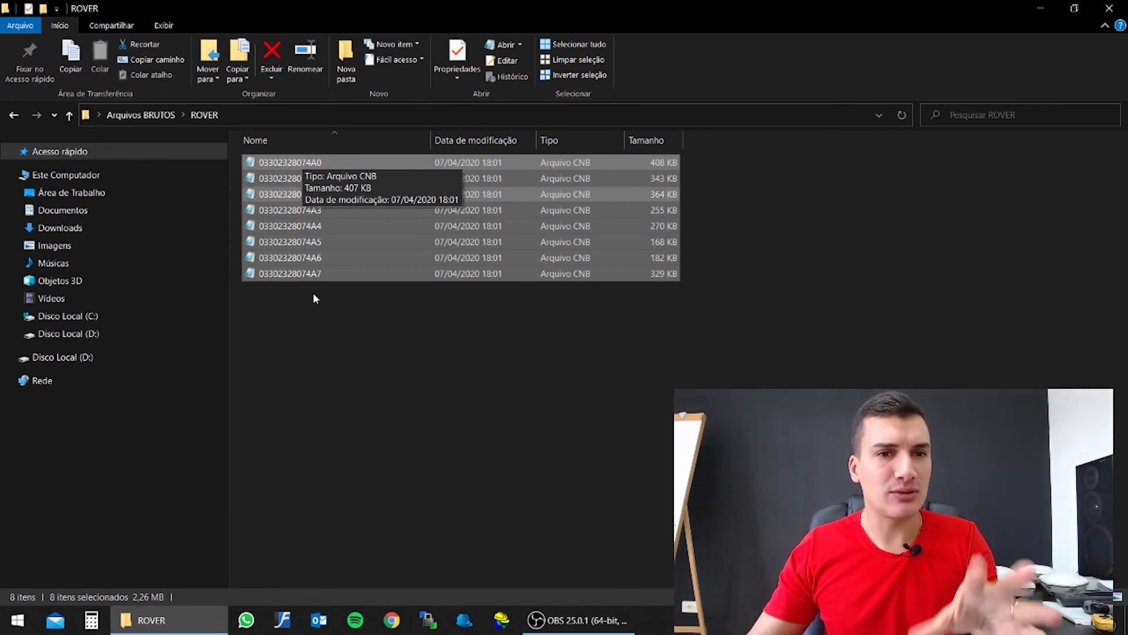
pyautogui.click(321, 417)
pyautogui.click(13, 114)
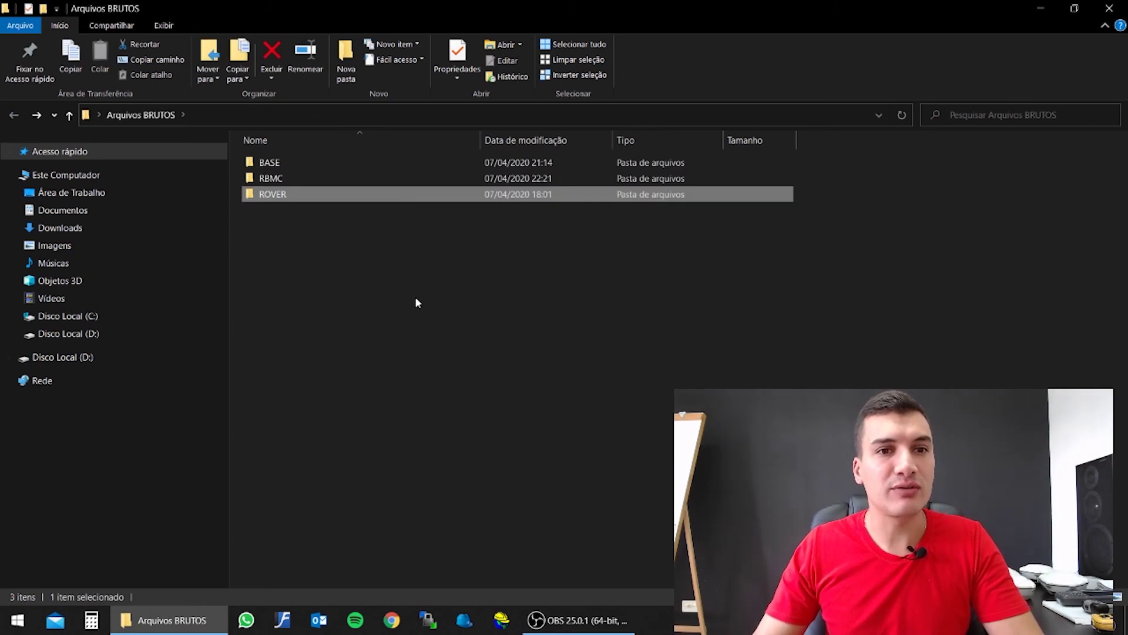
pyautogui.click(282, 163)
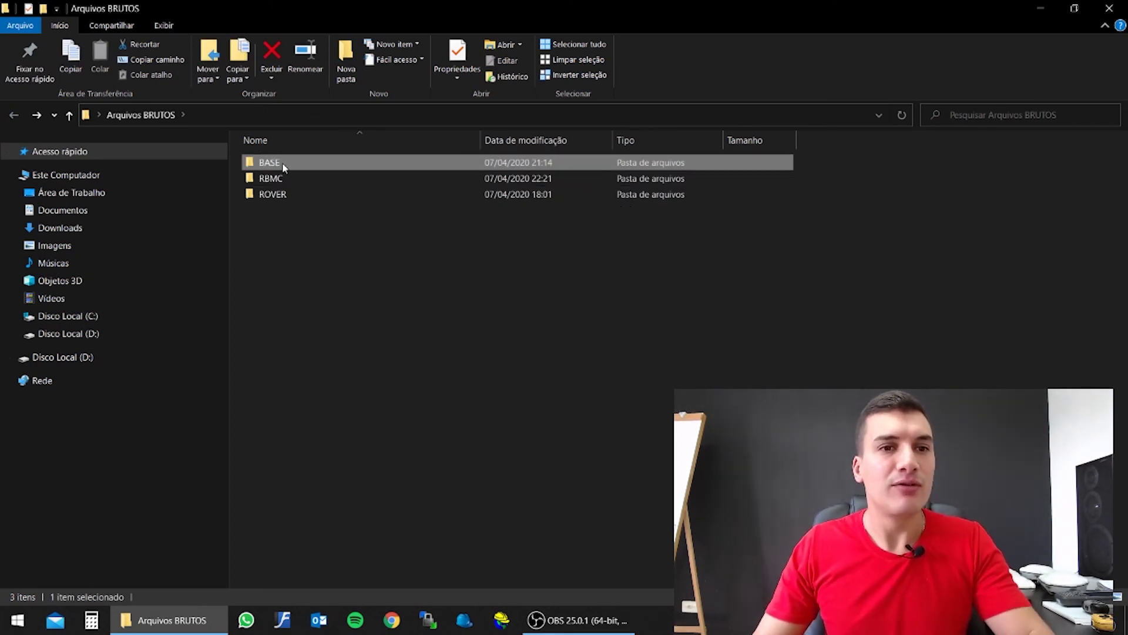
pyautogui.keyDown('ctrl'); pyautogui.click(282, 194); pyautogui.keyUp('ctrl')
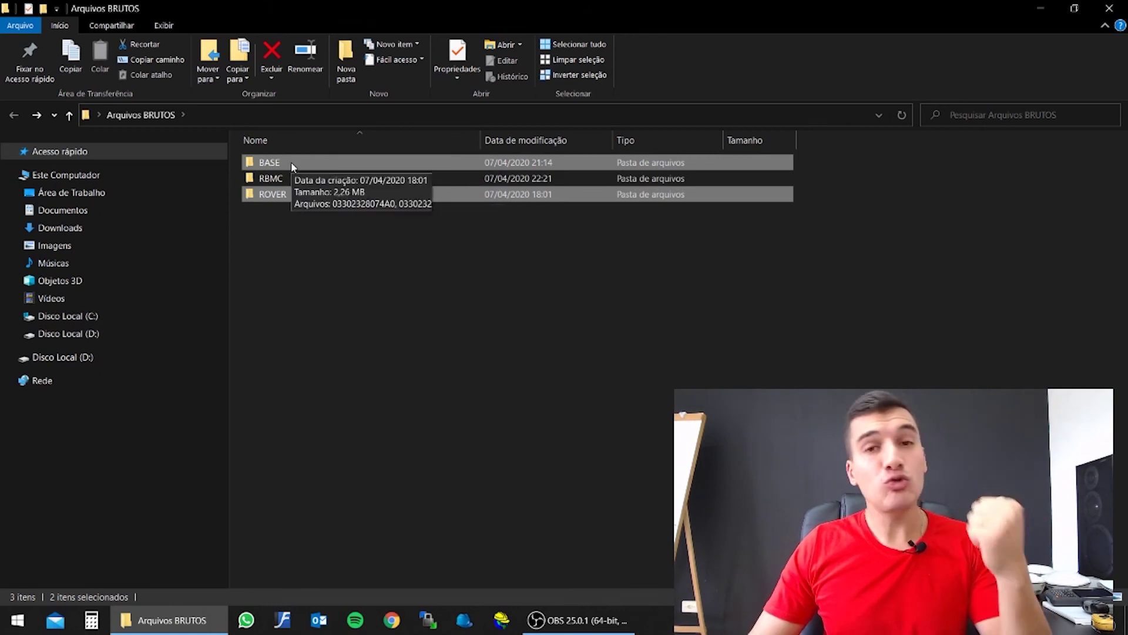
pyautogui.click(288, 194)
pyautogui.click(1111, 9)
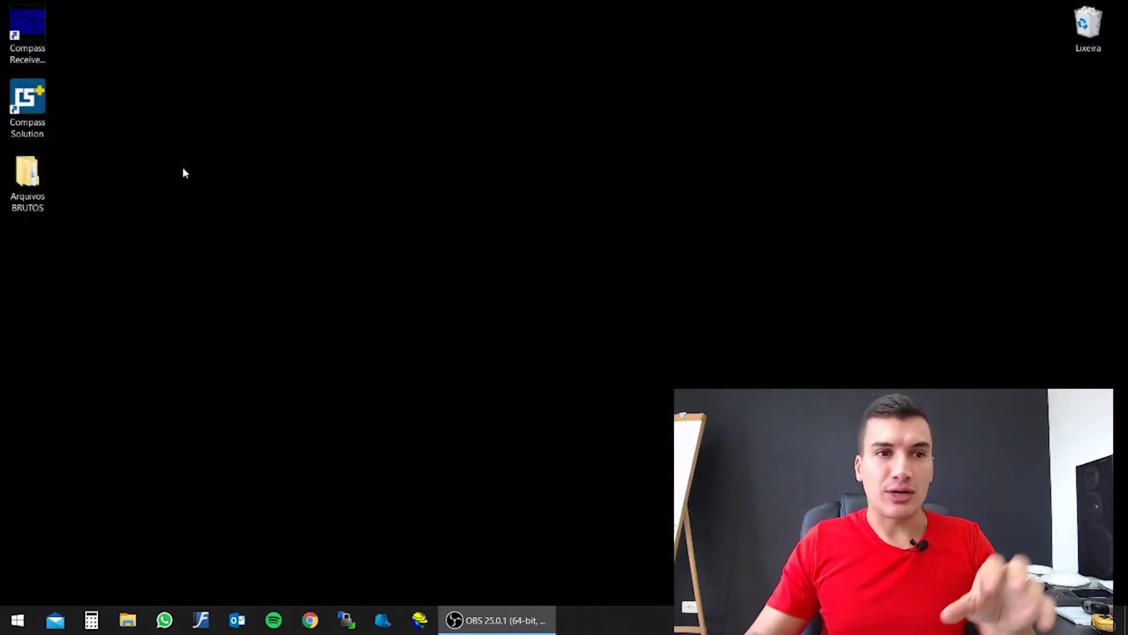
# Launch Compass Solution from its desktop shortcut
pyautogui.moveTo(85, 171); pyautogui.dragTo(24, 210)
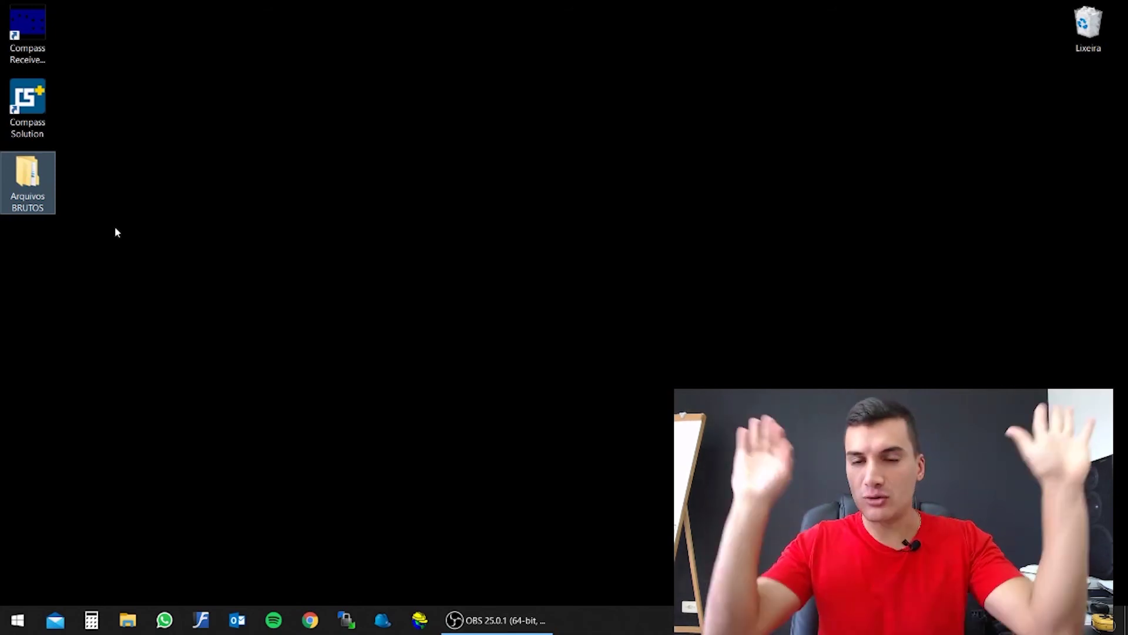
pyautogui.click(37, 123)
pyautogui.click(36, 123)
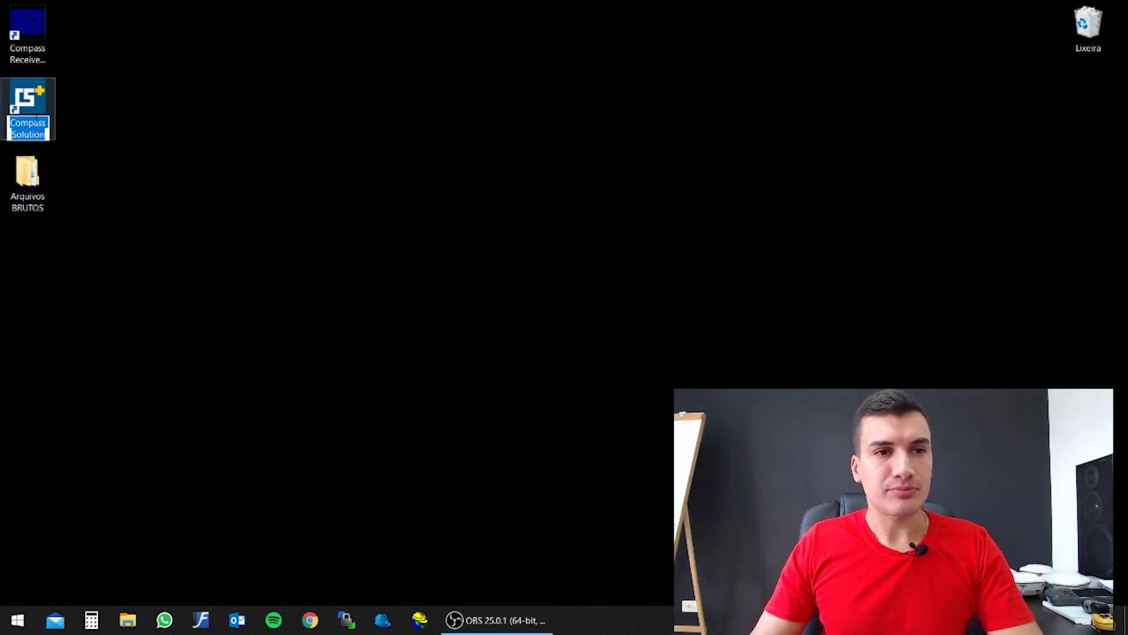
pyautogui.press('Return')
pyautogui.press('Return')
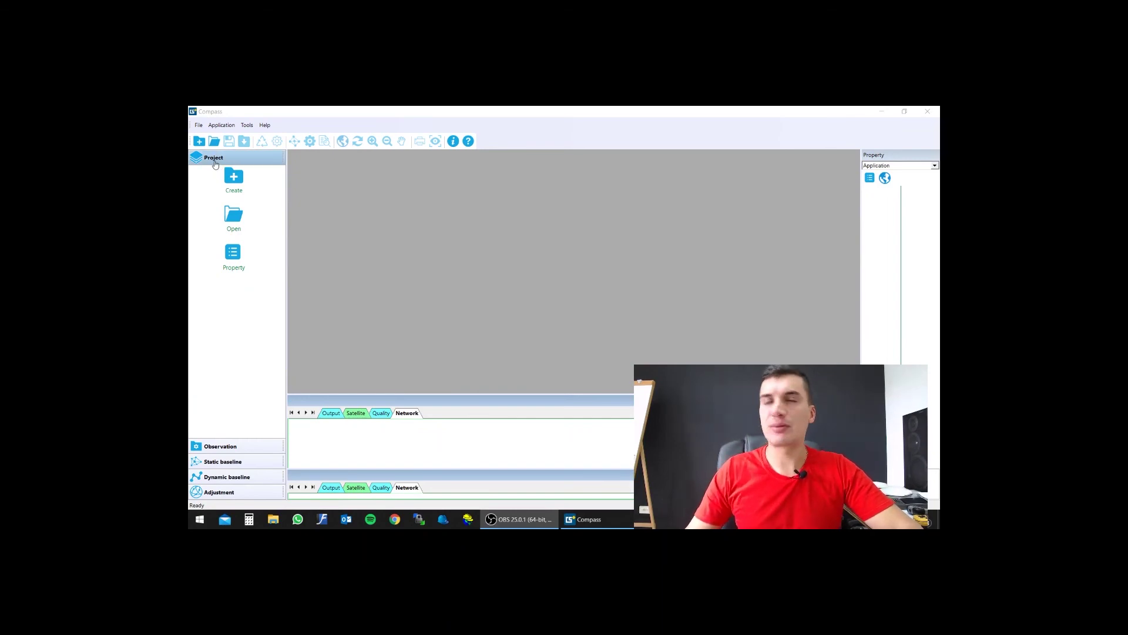
# Examine the File commands and the Observation, Static baseline, Dynamic baseline and Adjustment sections
pyautogui.click(199, 126)
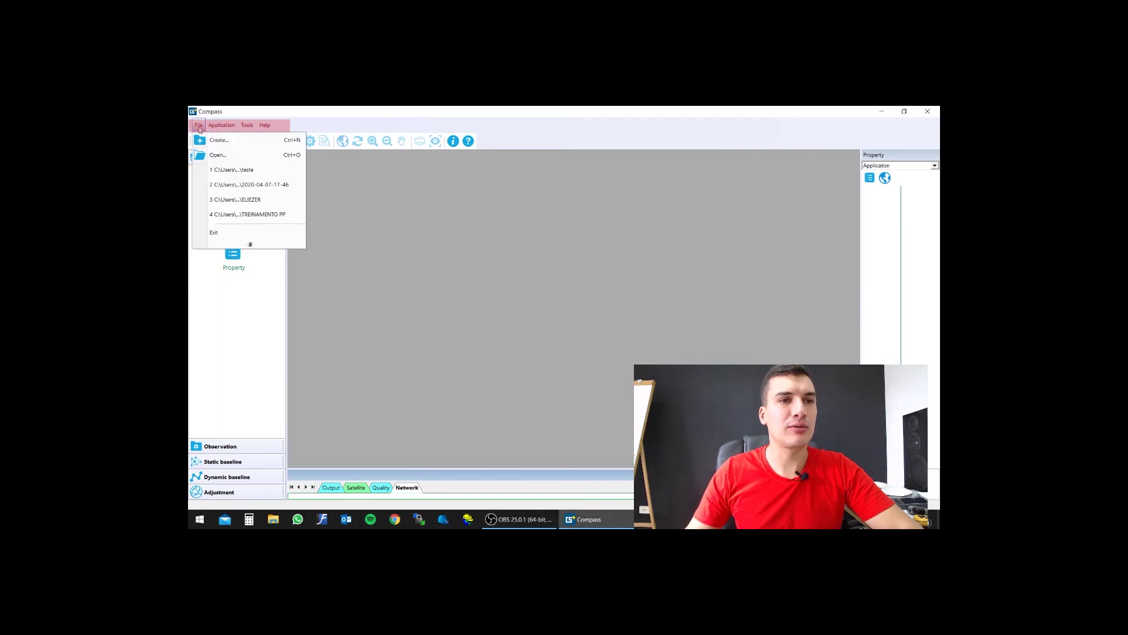
pyautogui.moveTo(217, 127)
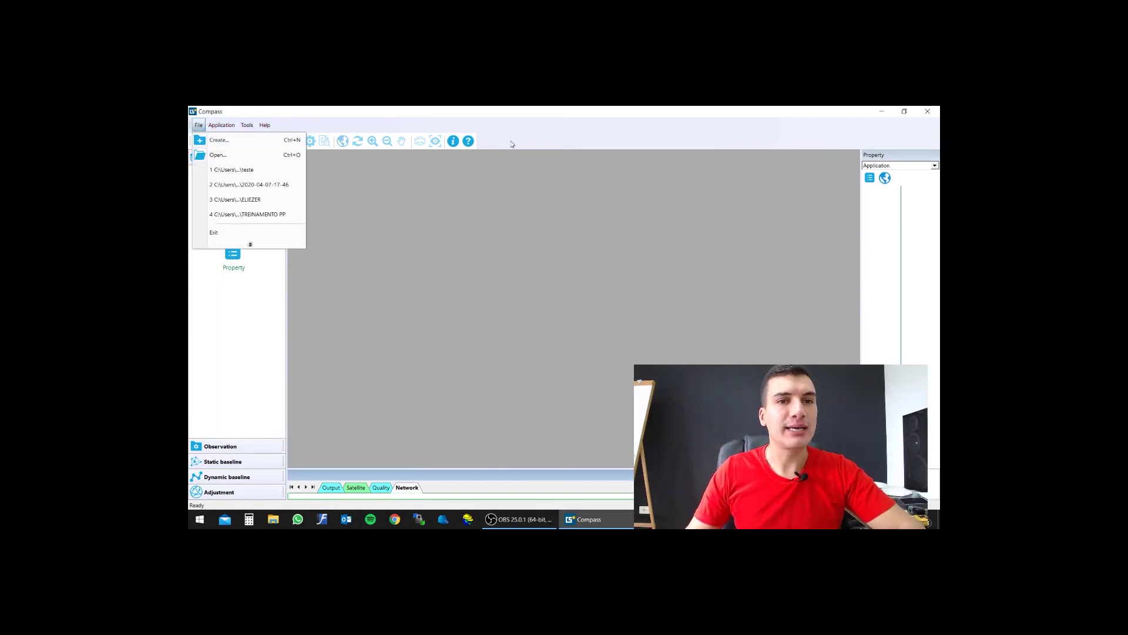
pyautogui.click(198, 126)
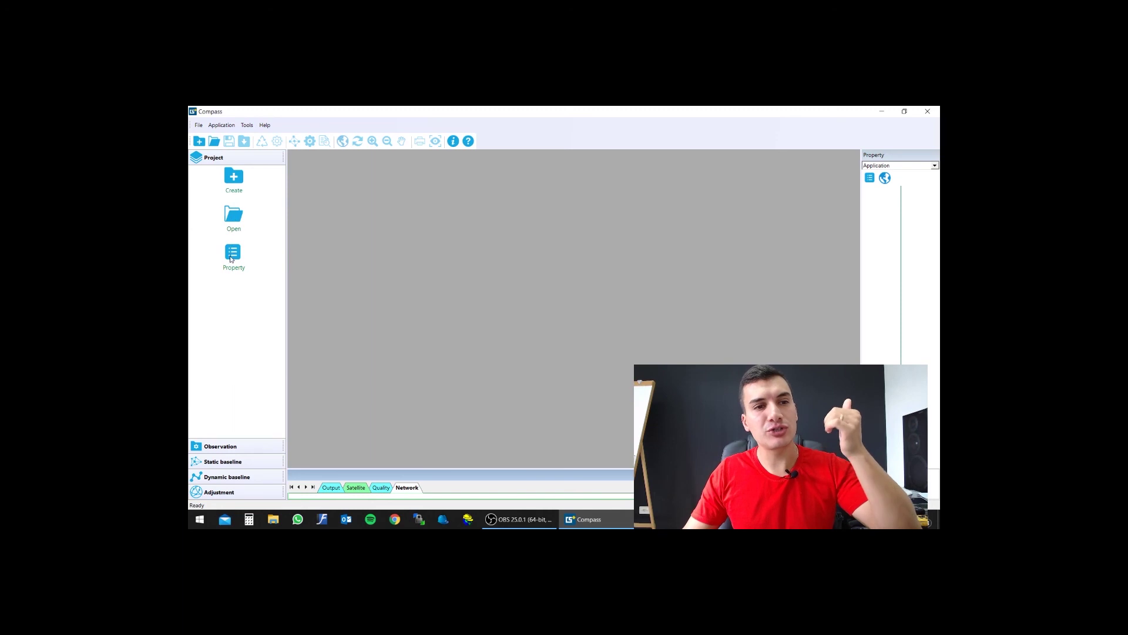
pyautogui.click(229, 448)
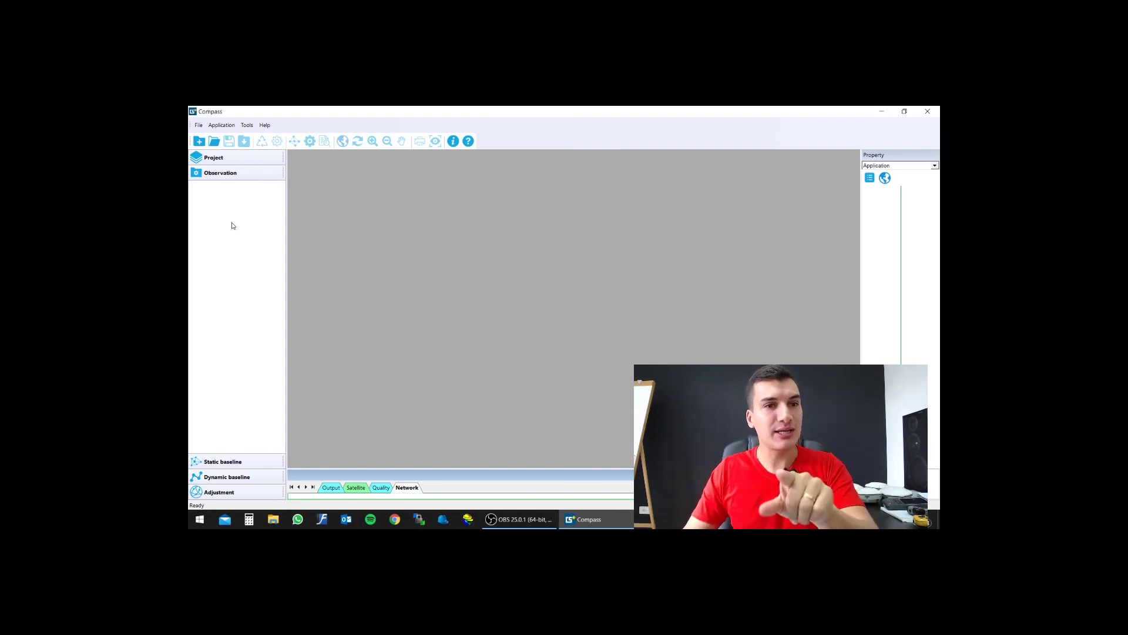
pyautogui.click(222, 463)
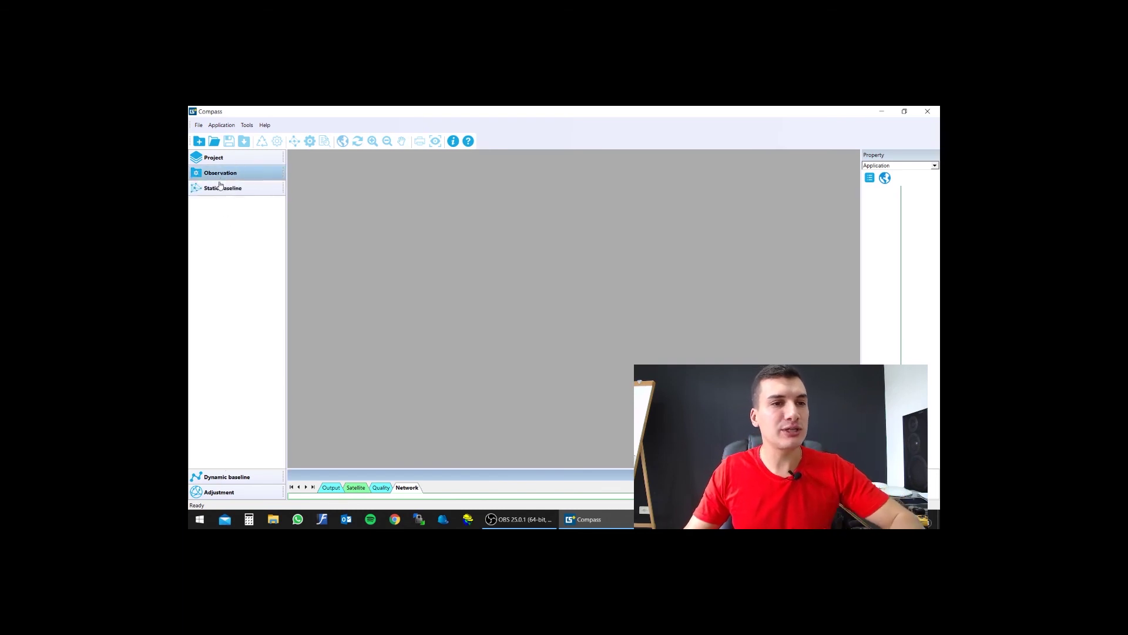
pyautogui.click(209, 477)
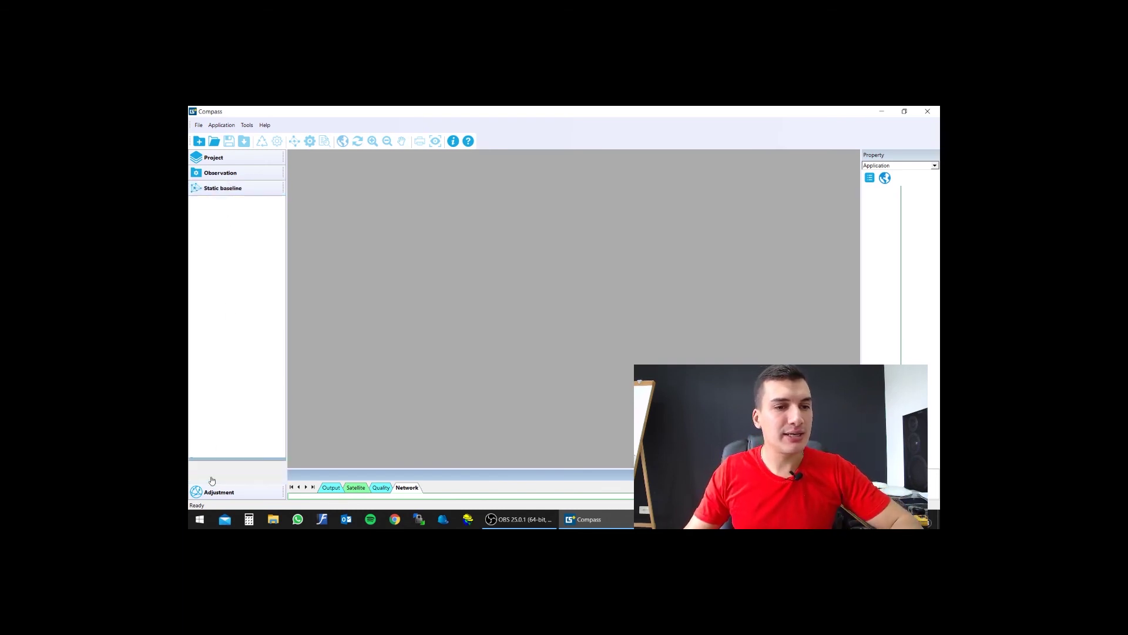
pyautogui.click(218, 494)
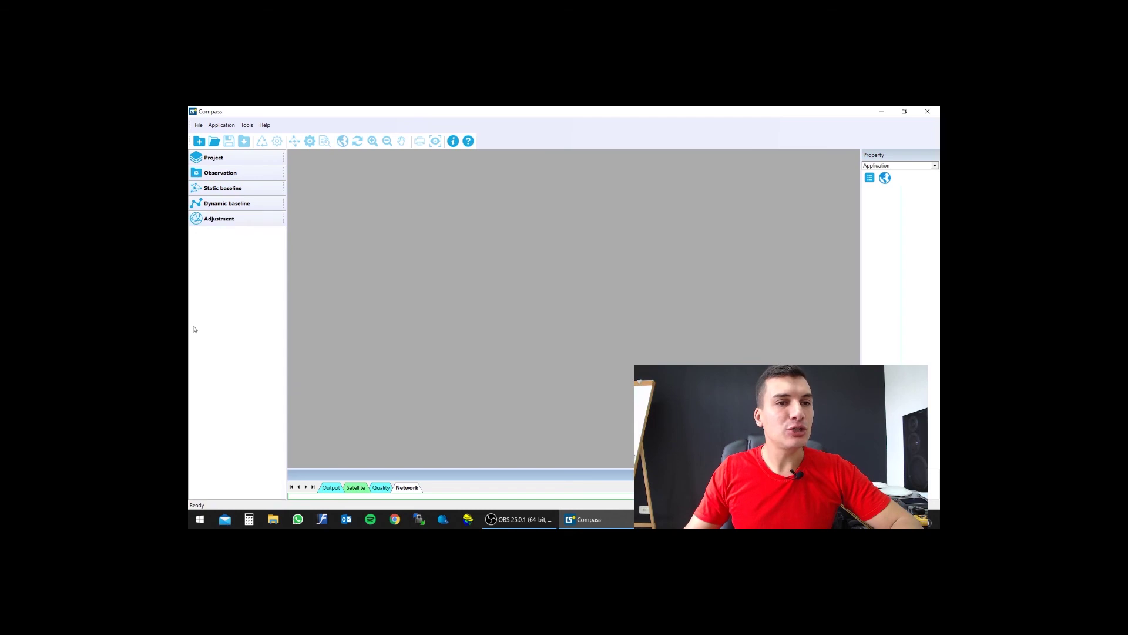
pyautogui.click(226, 206)
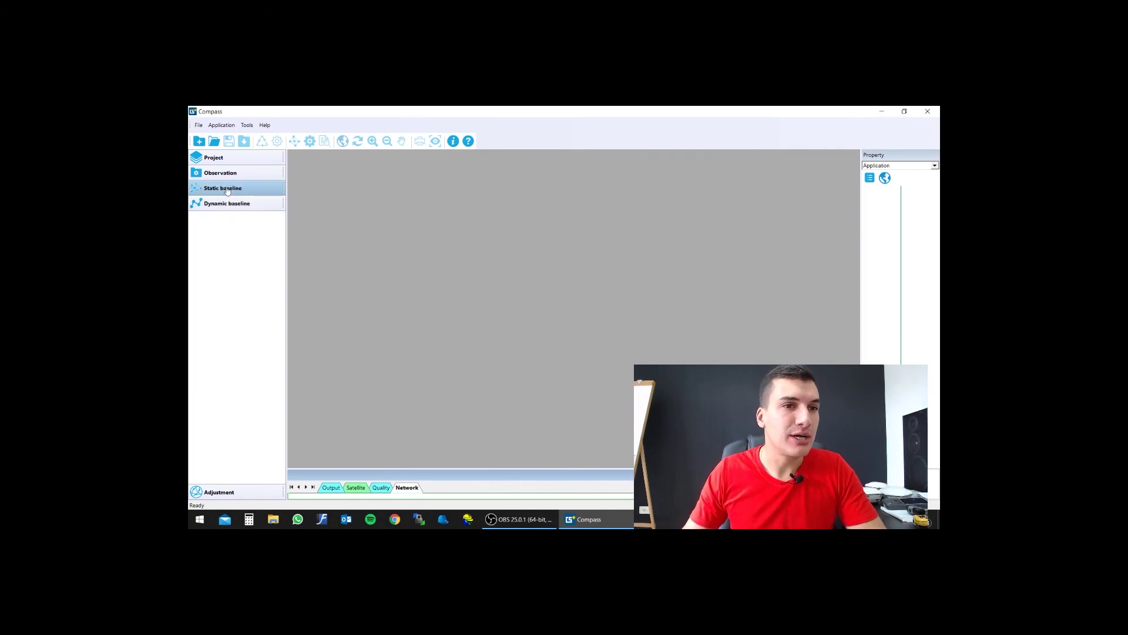
pyautogui.click(227, 192)
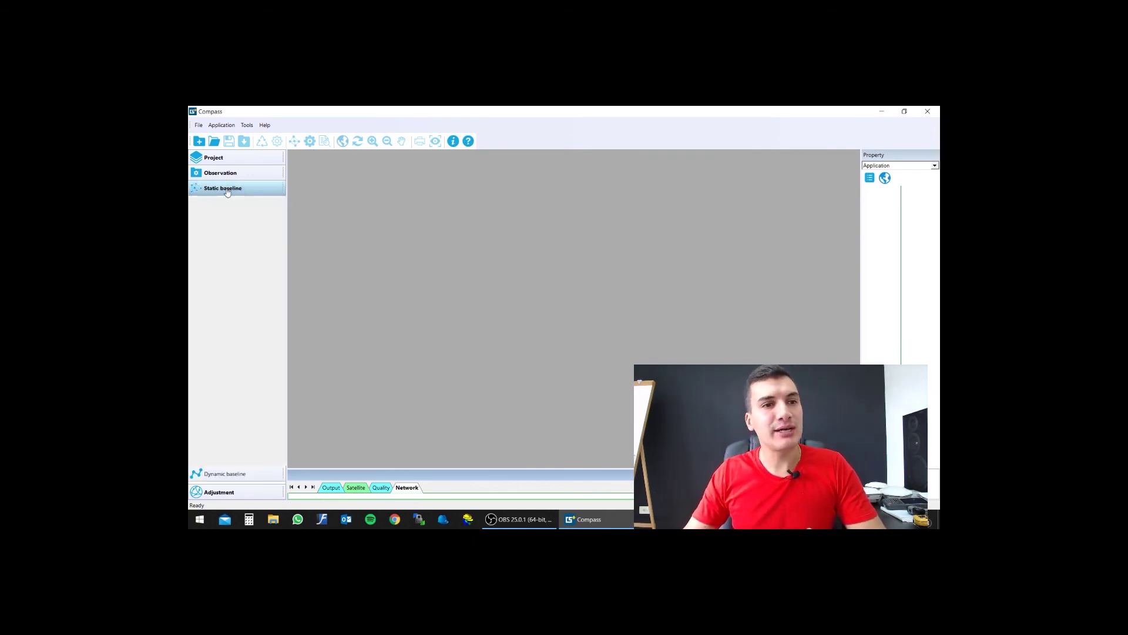
pyautogui.click(226, 176)
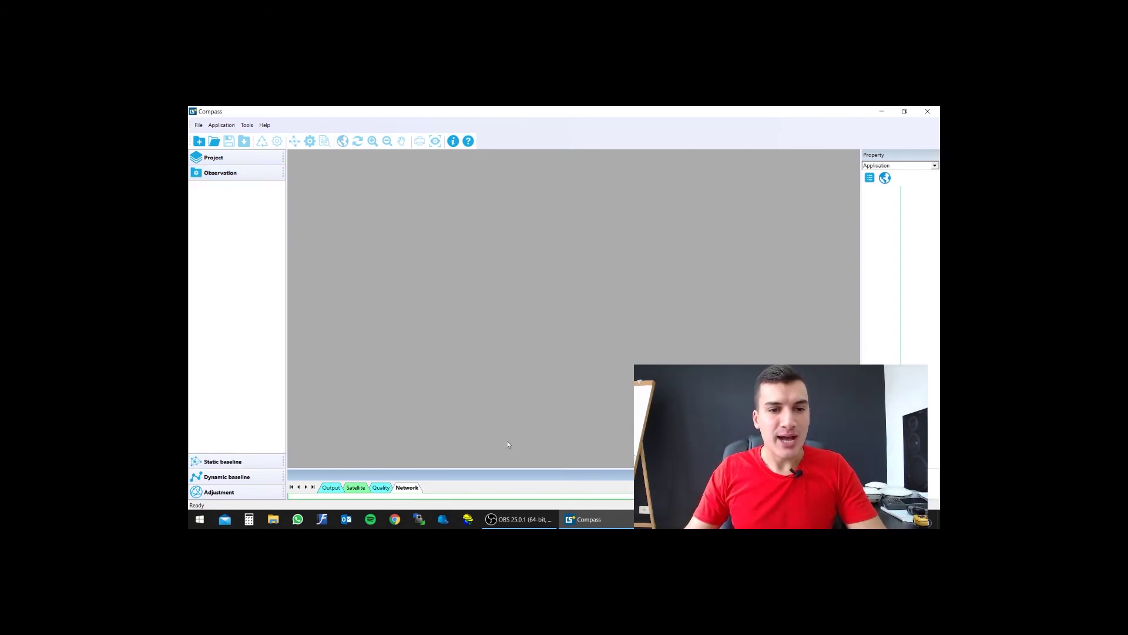
# Enlarge the results pane and examine its Output, Satellite, Quality and Network views
pyautogui.moveTo(510, 468); pyautogui.dragTo(509, 381)
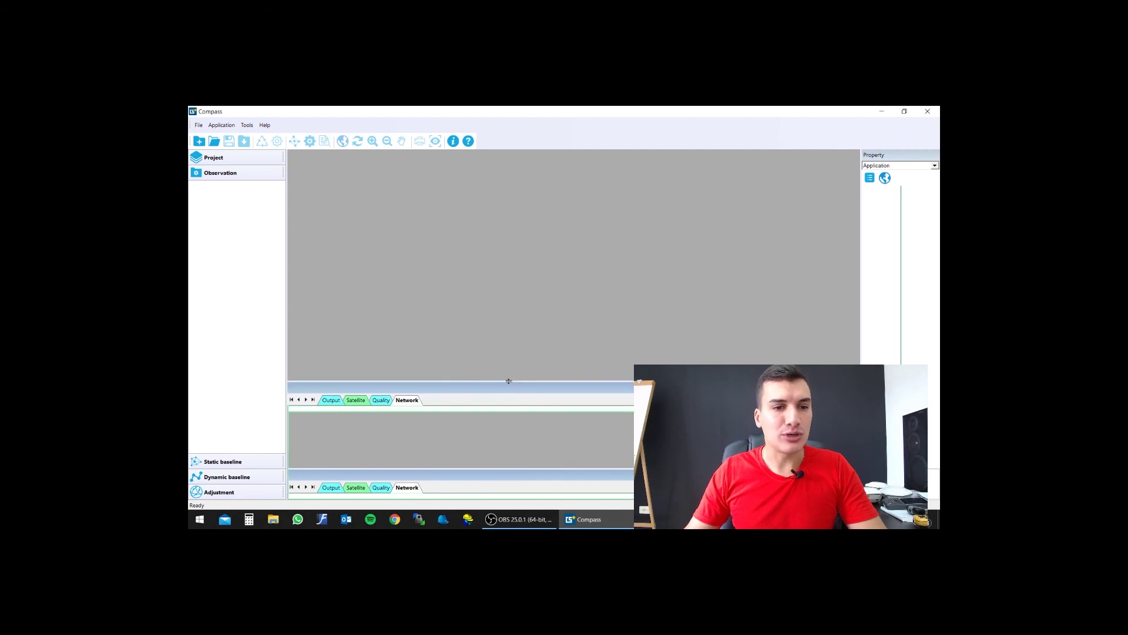
pyautogui.click(332, 400)
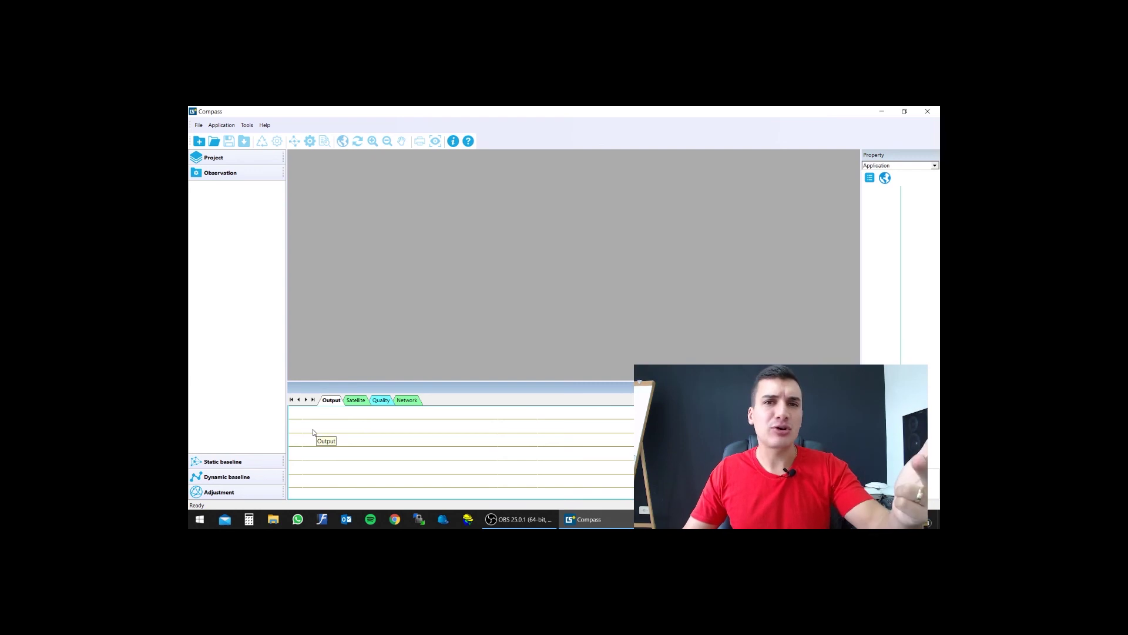
pyautogui.click(355, 403)
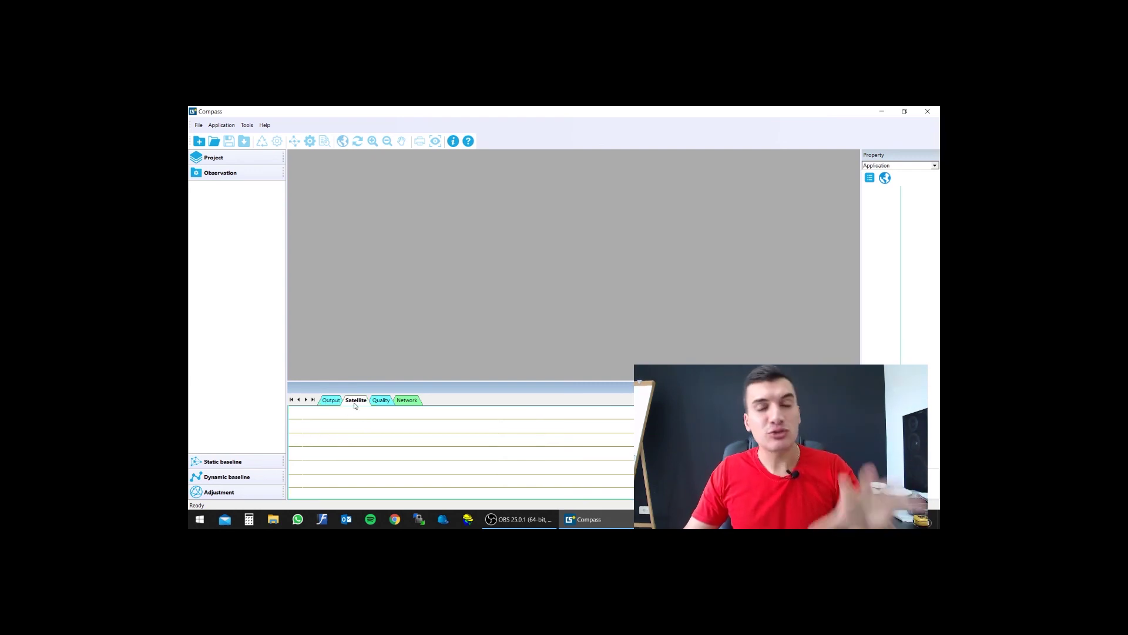
pyautogui.click(382, 403)
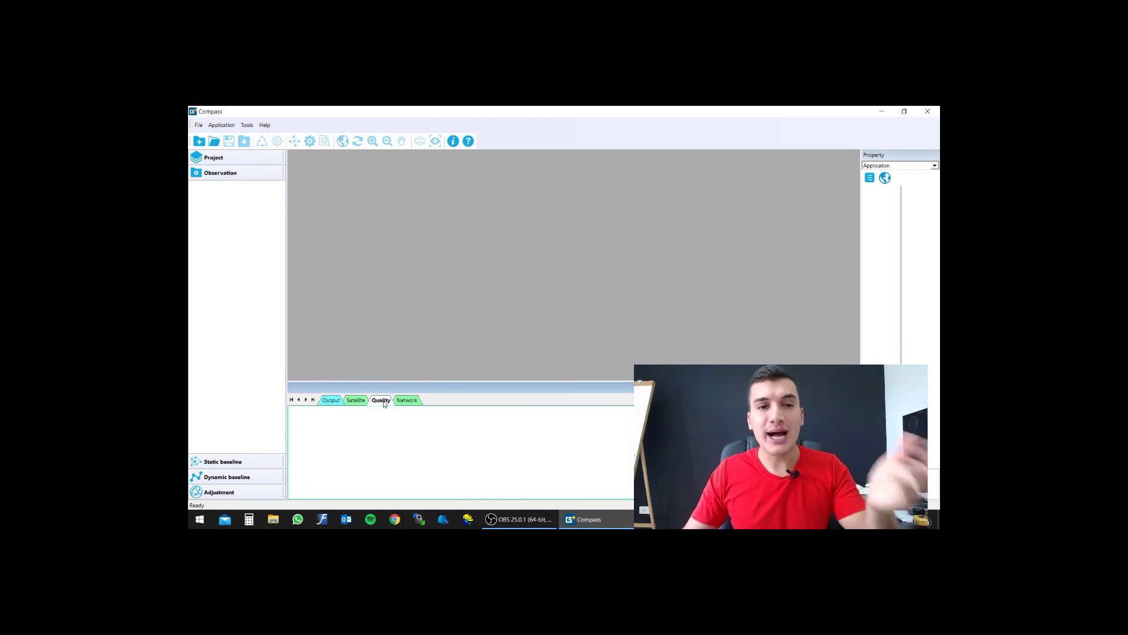
pyautogui.click(410, 404)
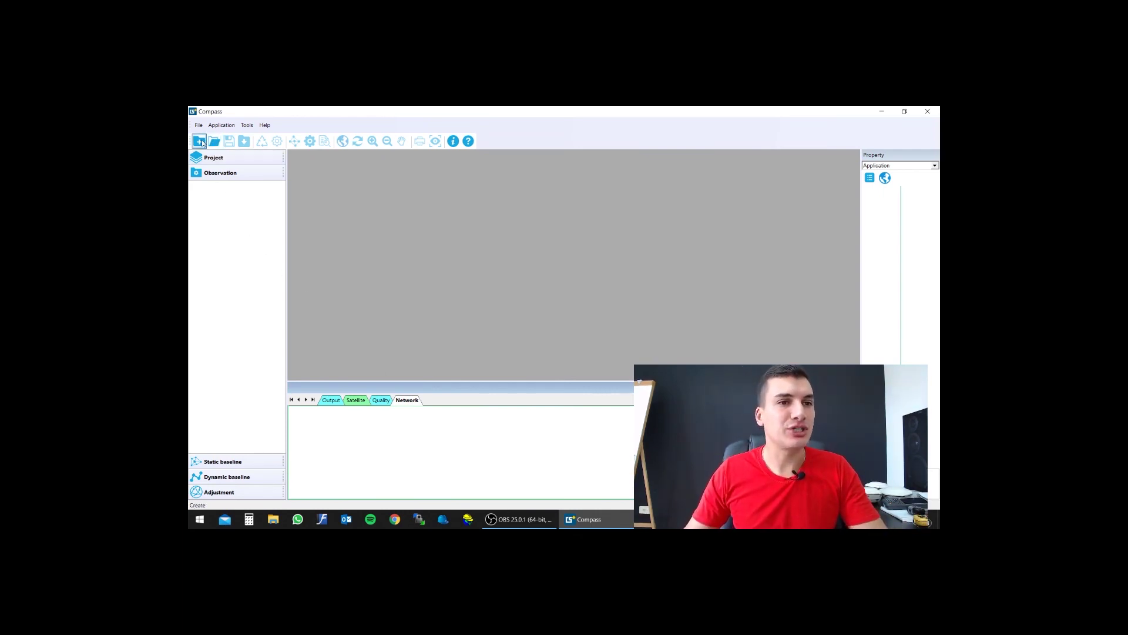
# Start creating a new project and name it TREINAMENTO PP
pyautogui.click(214, 157)
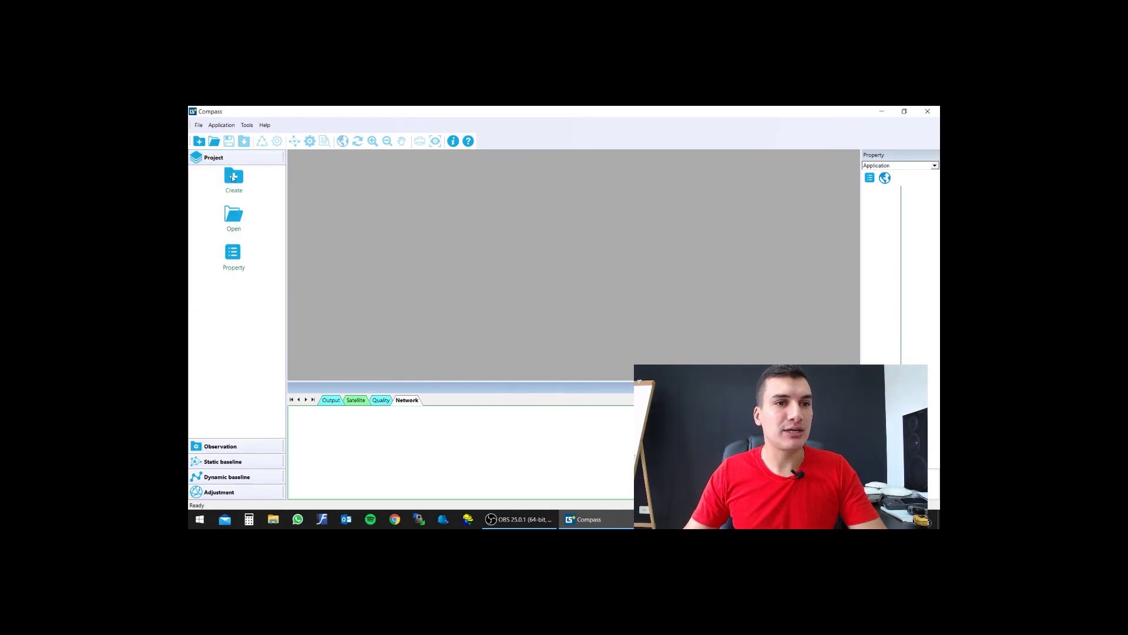
pyautogui.click(235, 177)
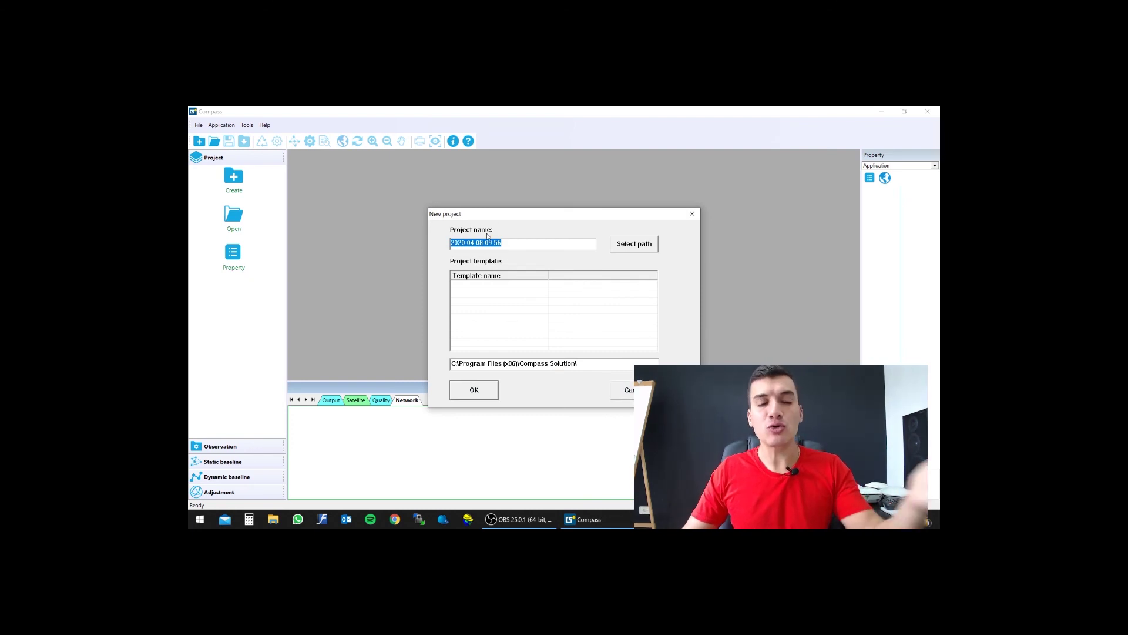
pyautogui.write('TREINAMENTO PP')
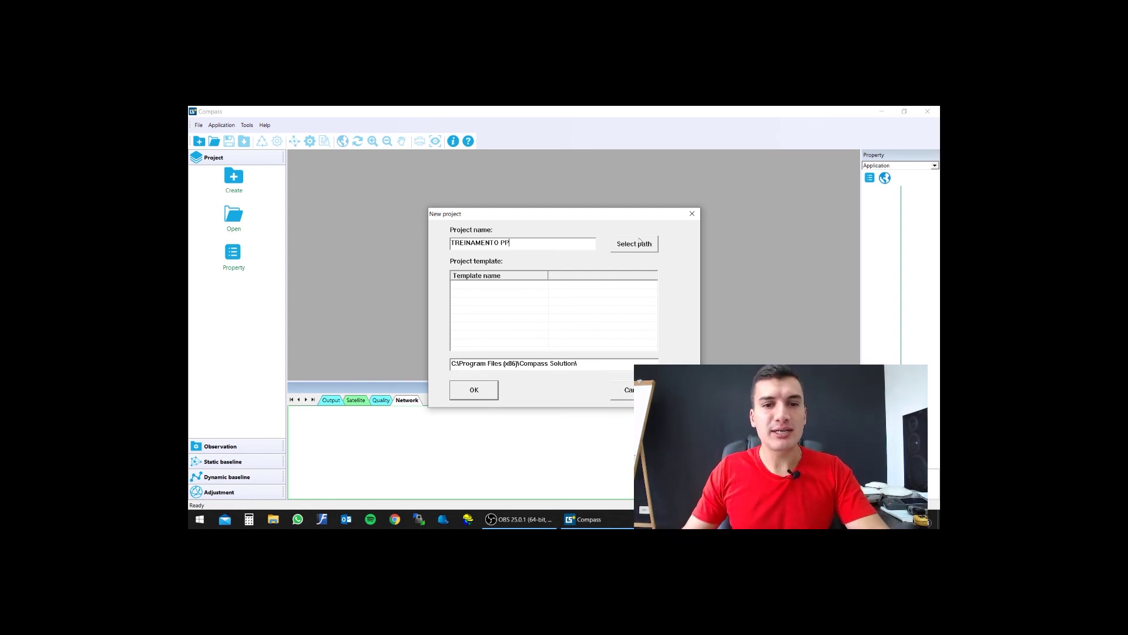
# Review the default project path and open the folder browser for choosing another project location
pyautogui.moveTo(453, 363); pyautogui.dragTo(612, 365)
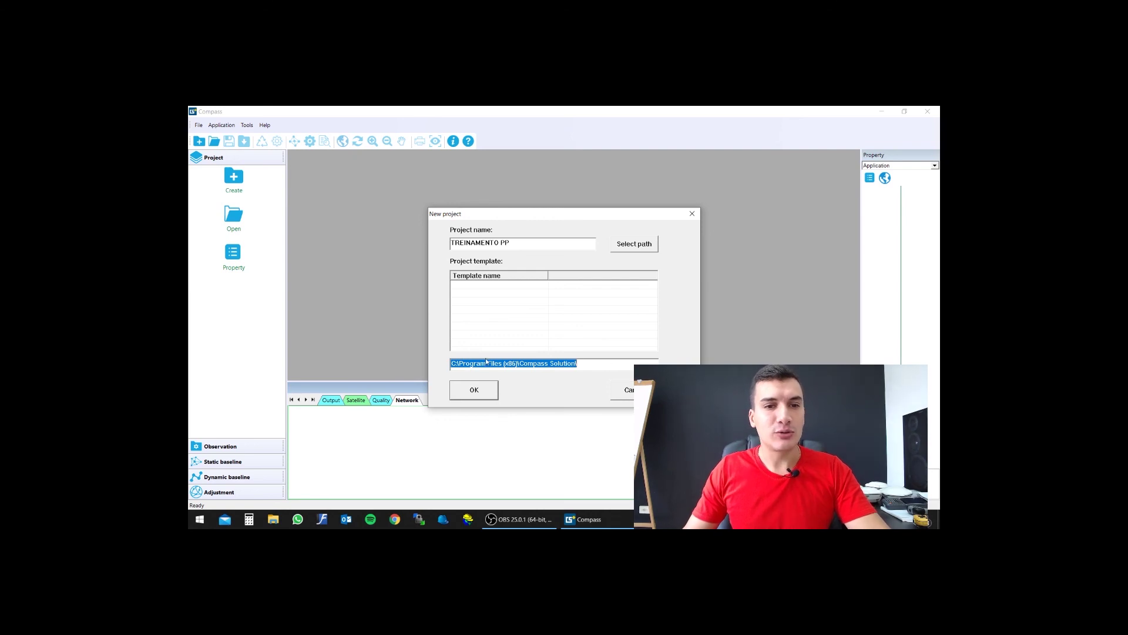
pyautogui.moveTo(459, 364); pyautogui.dragTo(519, 364)
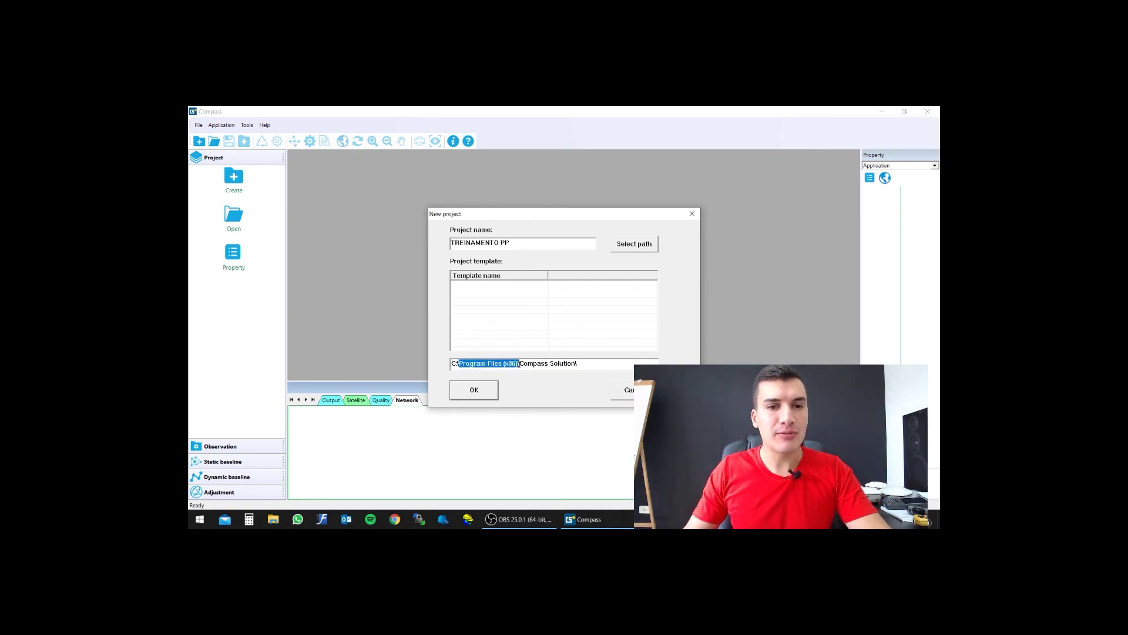
pyautogui.moveTo(519, 363); pyautogui.dragTo(577, 364)
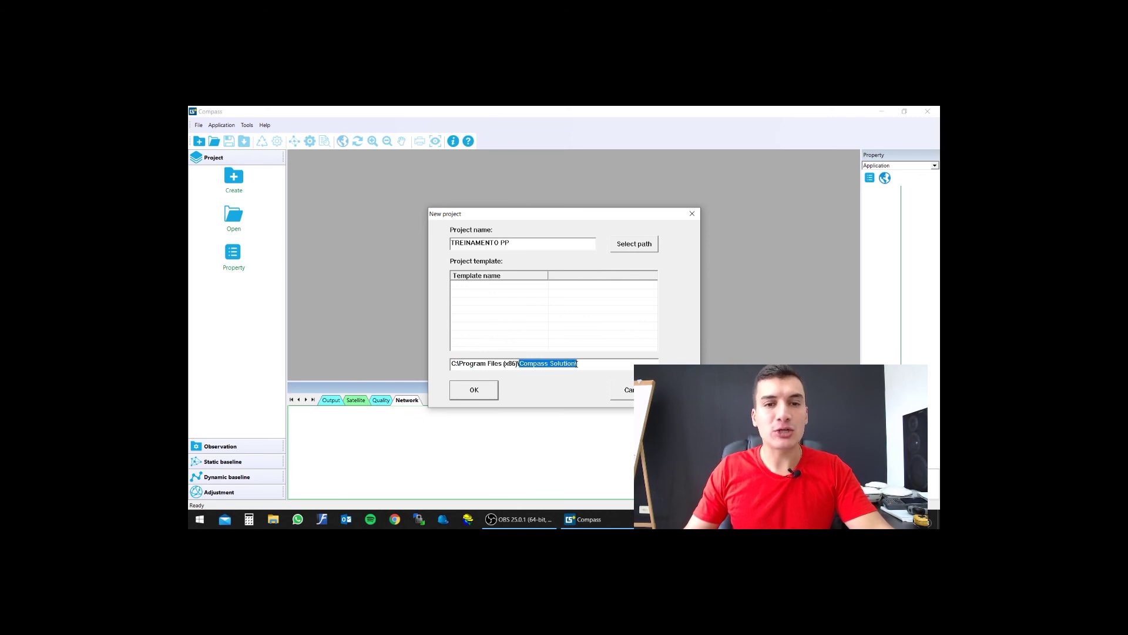
pyautogui.click(642, 245)
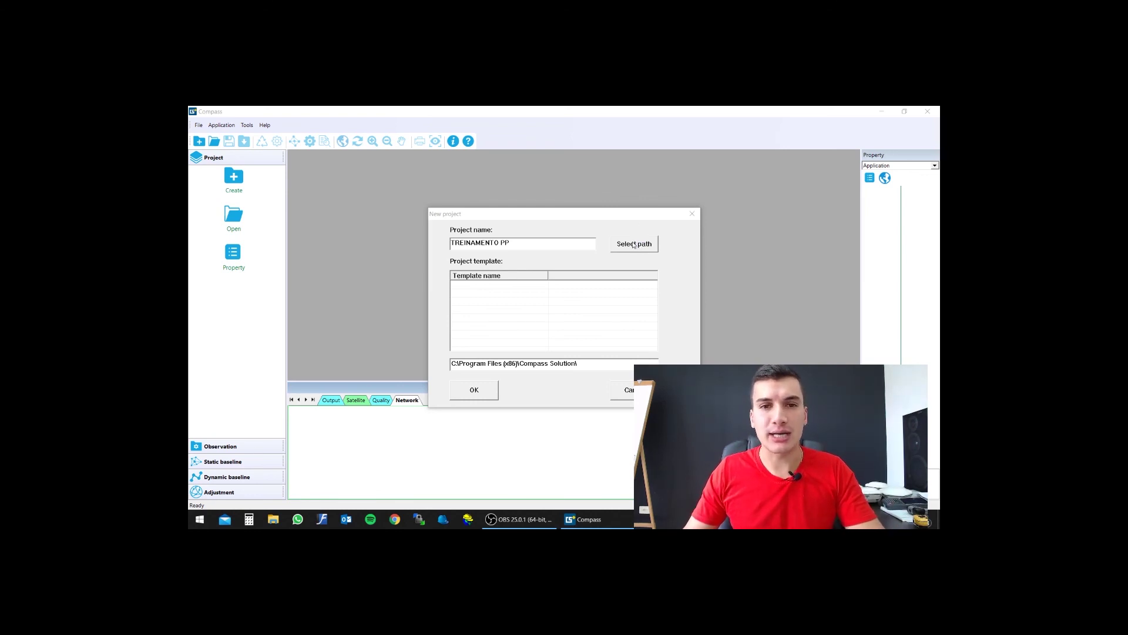
pyautogui.click(635, 243)
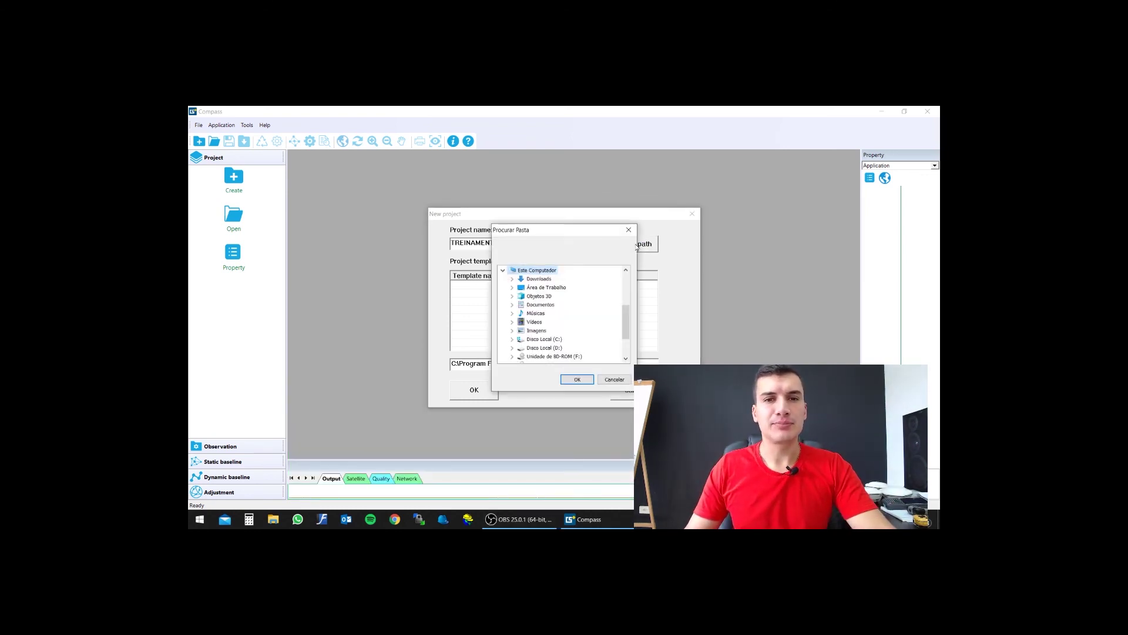
pyautogui.moveTo(624, 315)
pyautogui.mouseDown()
pyautogui.moveTo(625, 291)
pyautogui.moveTo(623, 306)
pyautogui.mouseUp()
# Locate the Projetos Compass Solution folder inside Documentos in File Explorer, then return to Compass
pyautogui.click(274, 519)
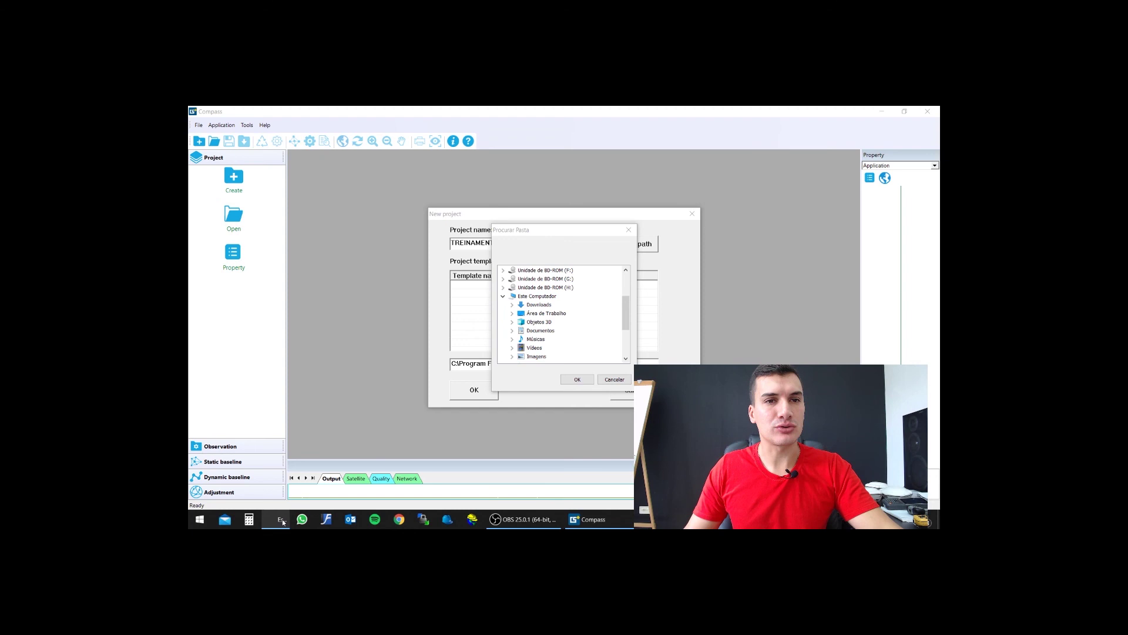
pyautogui.doubleClick(509, 155)
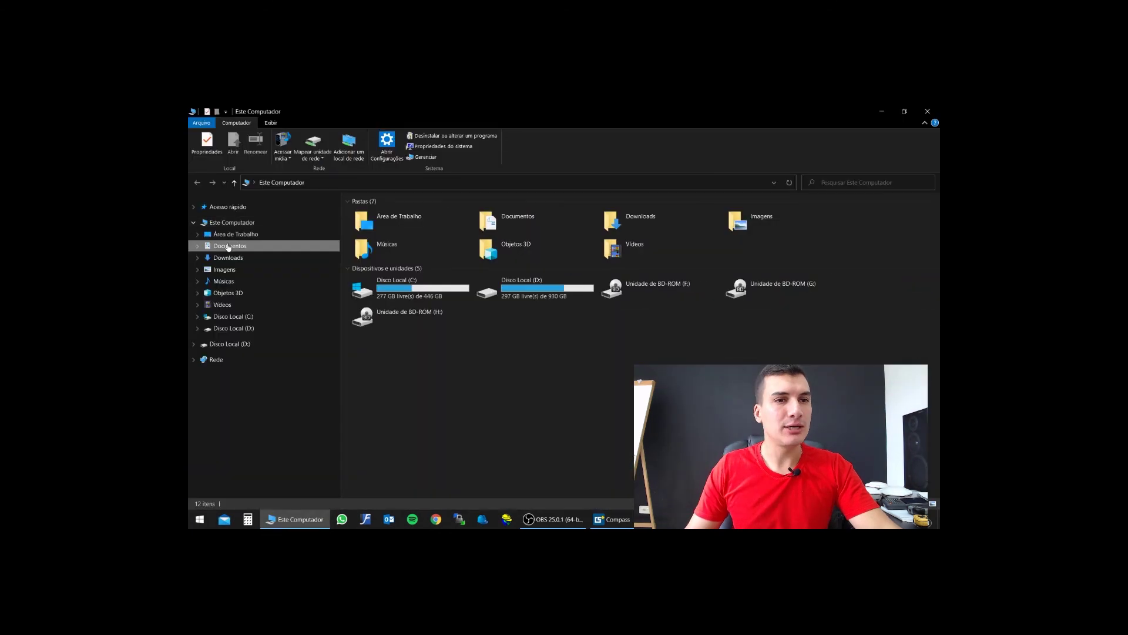
pyautogui.click(228, 247)
pyautogui.click(381, 396)
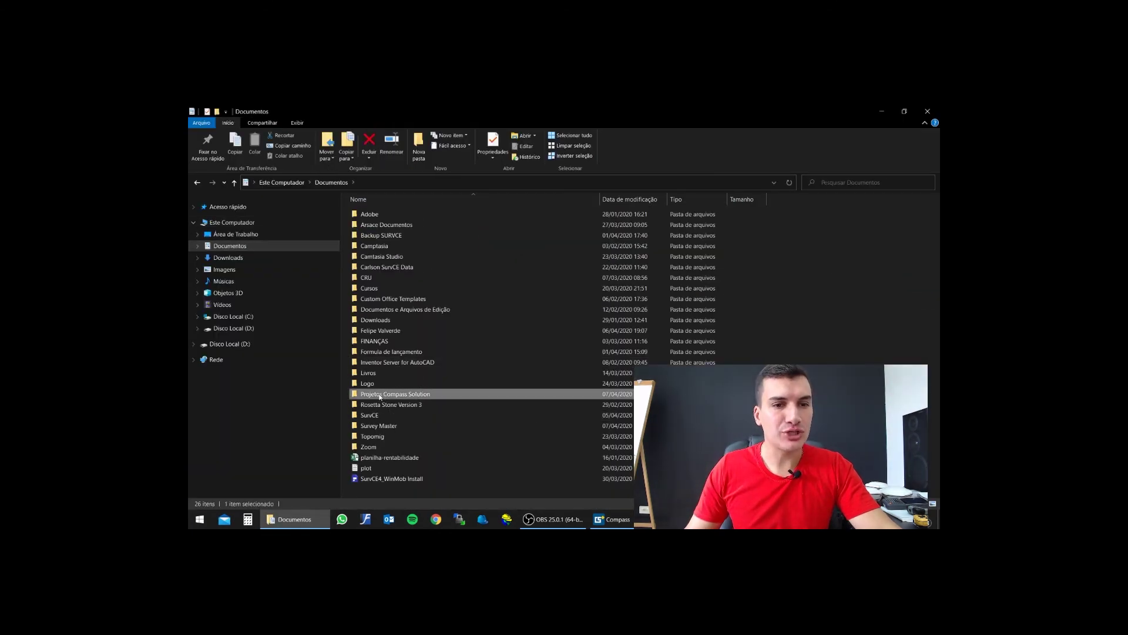
pyautogui.click(882, 112)
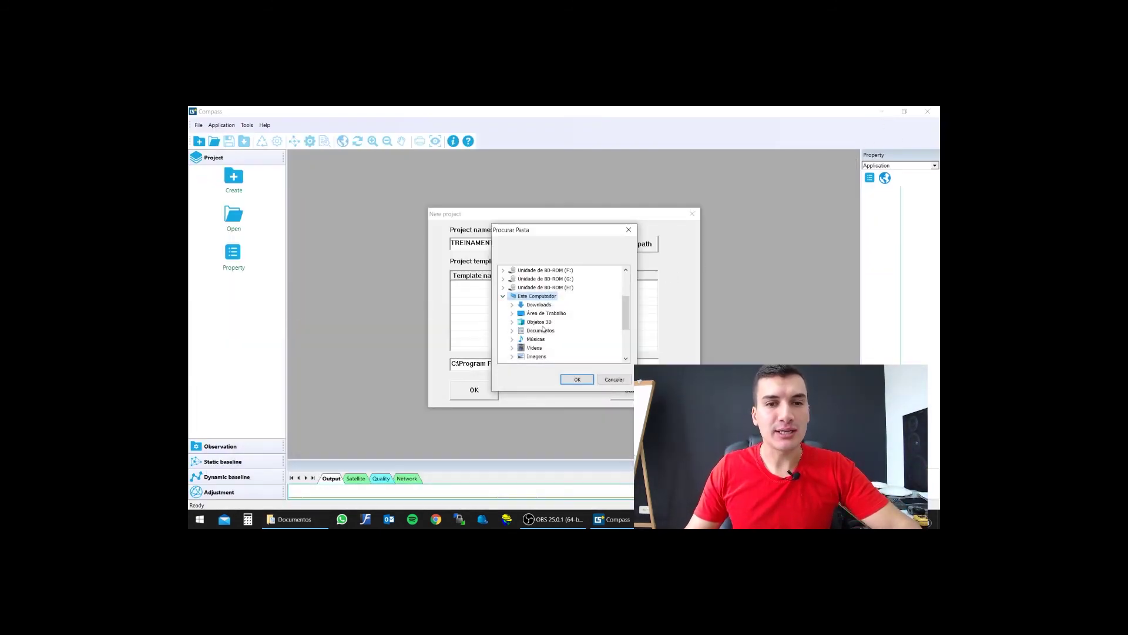
# Set the project path to the Projetos Compass Solution folder inside Documentos
pyautogui.click(534, 332)
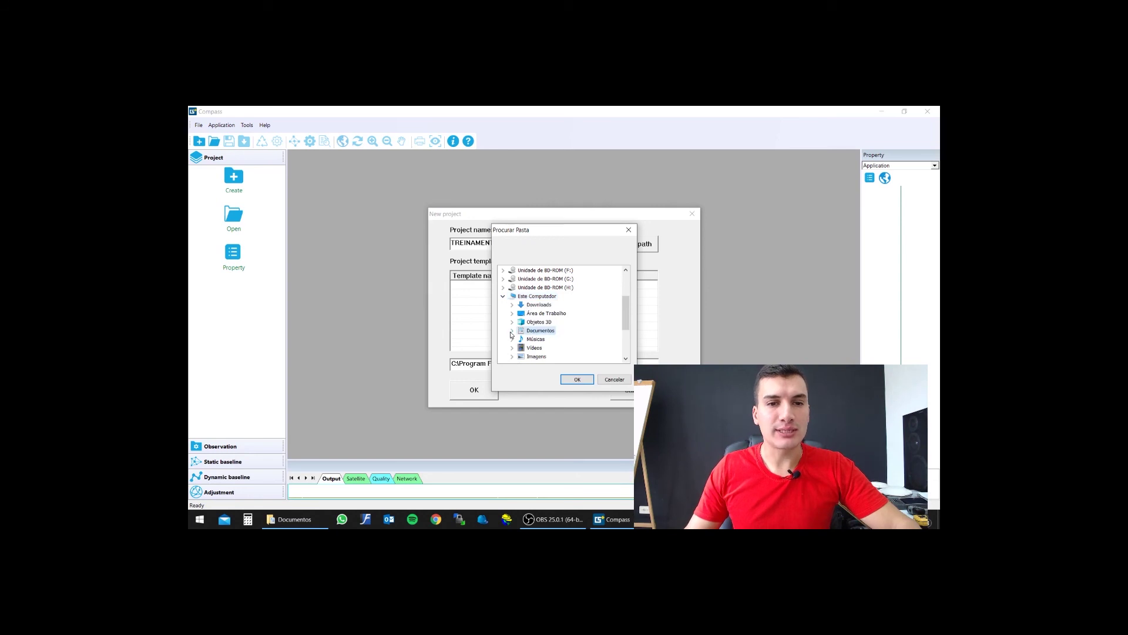
pyautogui.click(510, 333)
pyautogui.moveTo(626, 308); pyautogui.dragTo(625, 333)
pyautogui.click(550, 301)
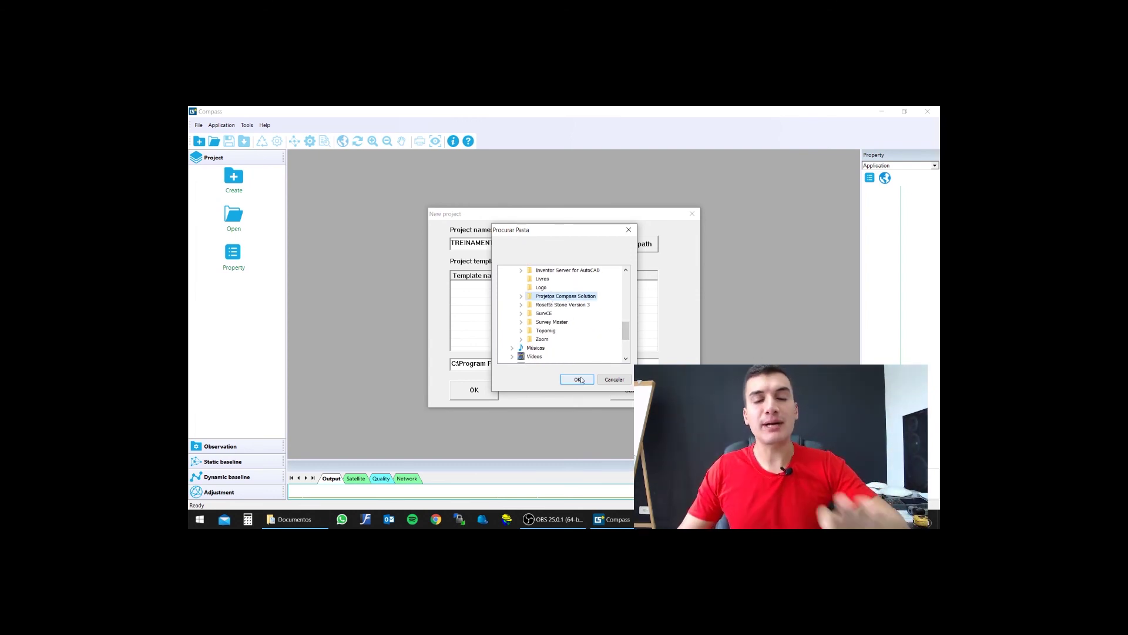
pyautogui.moveTo(556, 233); pyautogui.dragTo(631, 279)
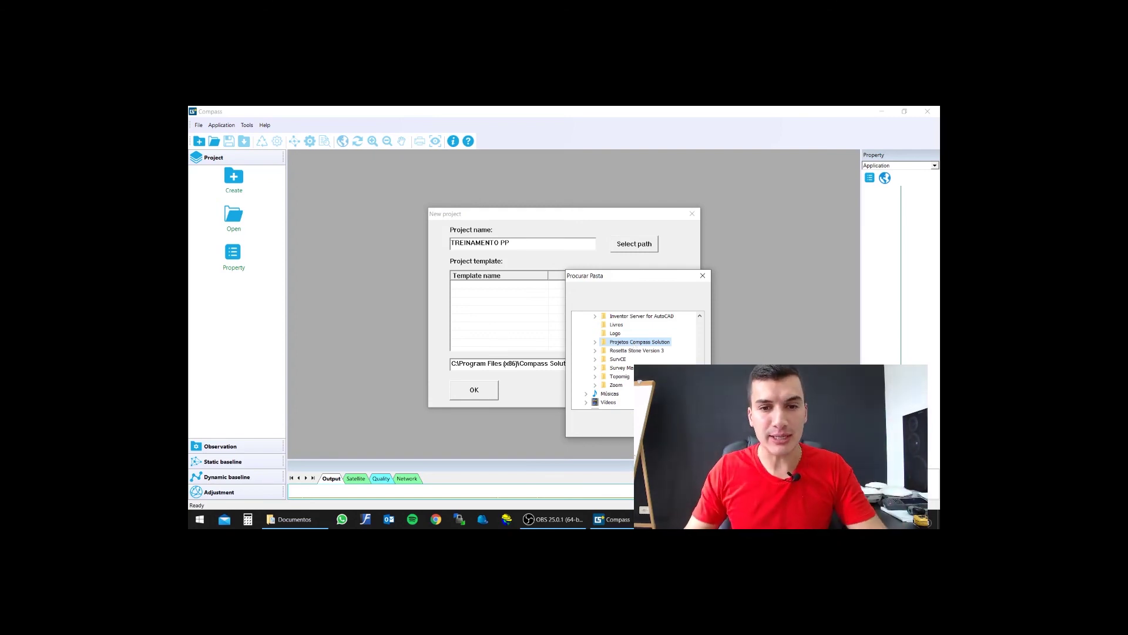
pyautogui.press('Return')
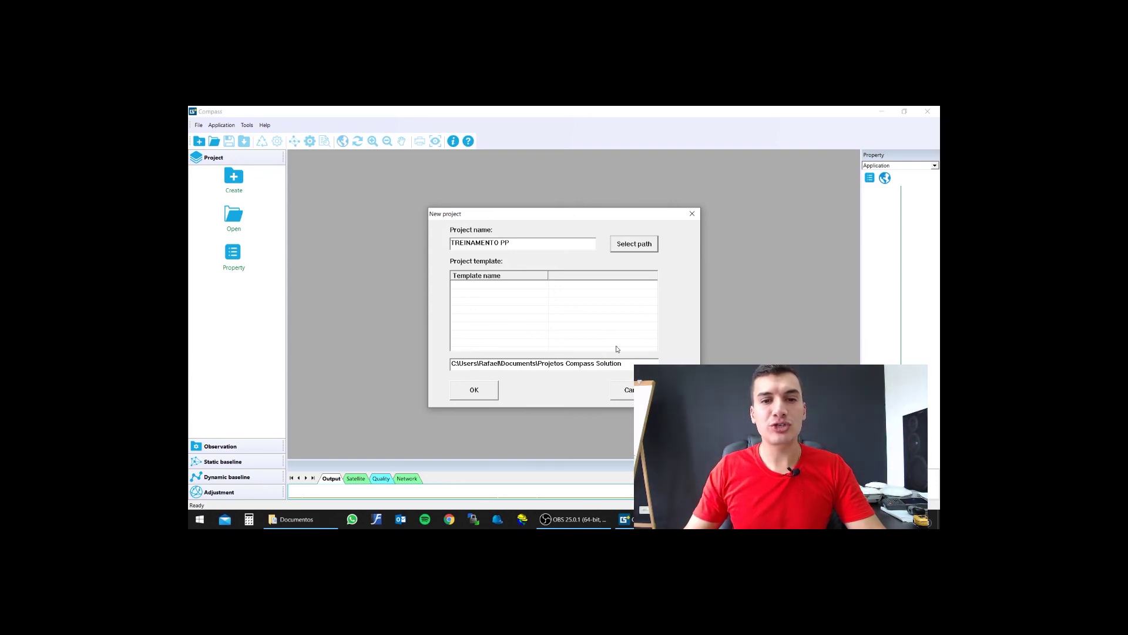
# Create the project, accepting the overwrite of the existing TREINAMENTO PP.cps file
pyautogui.click(474, 391)
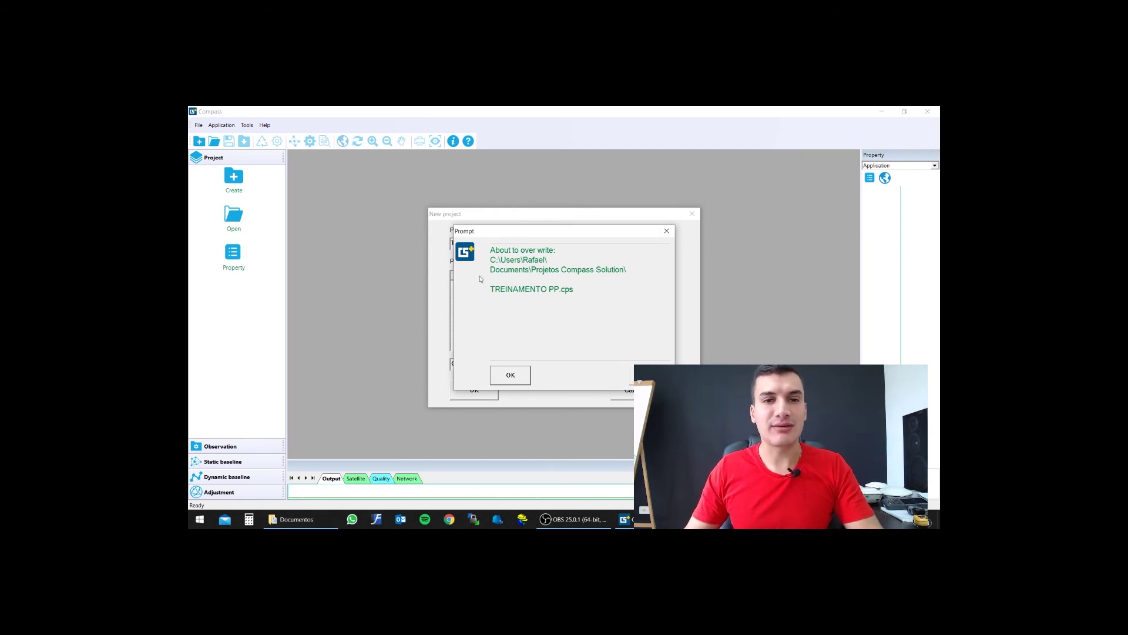
pyautogui.click(509, 377)
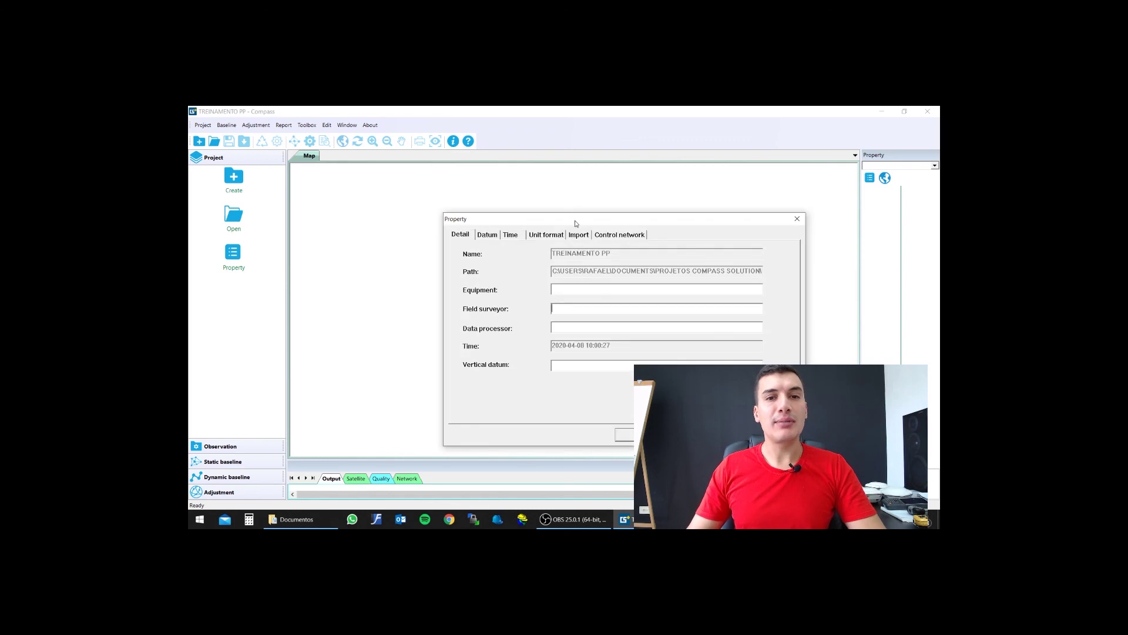
pyautogui.moveTo(576, 223); pyautogui.dragTo(568, 214)
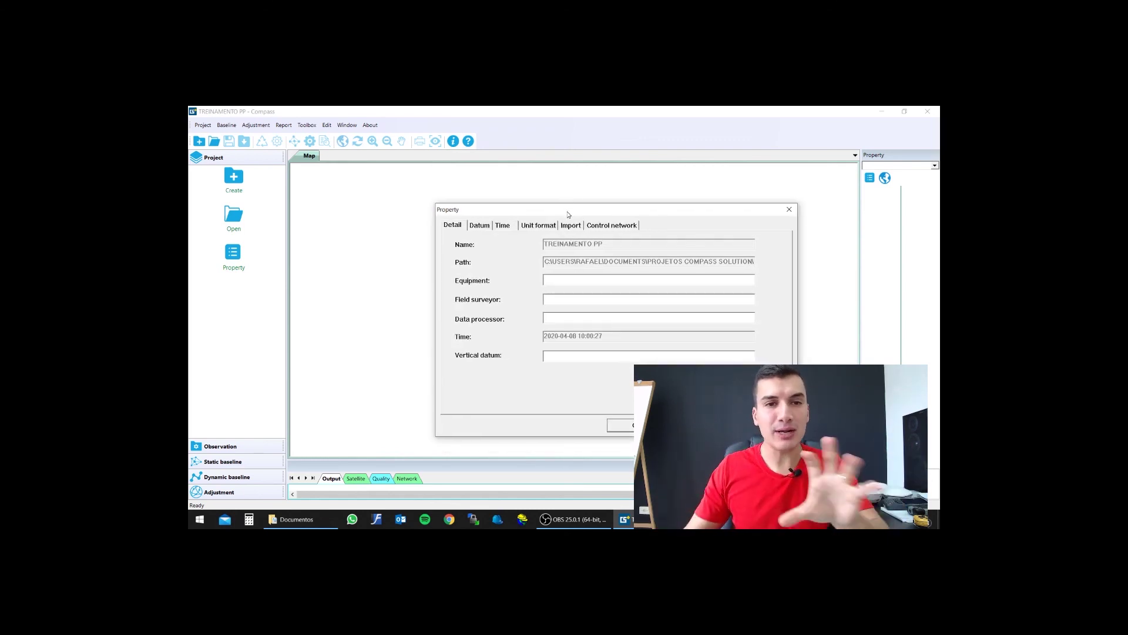
# Open the Datum manager from the project's datum properties and examine the list of available datums
pyautogui.click(480, 227)
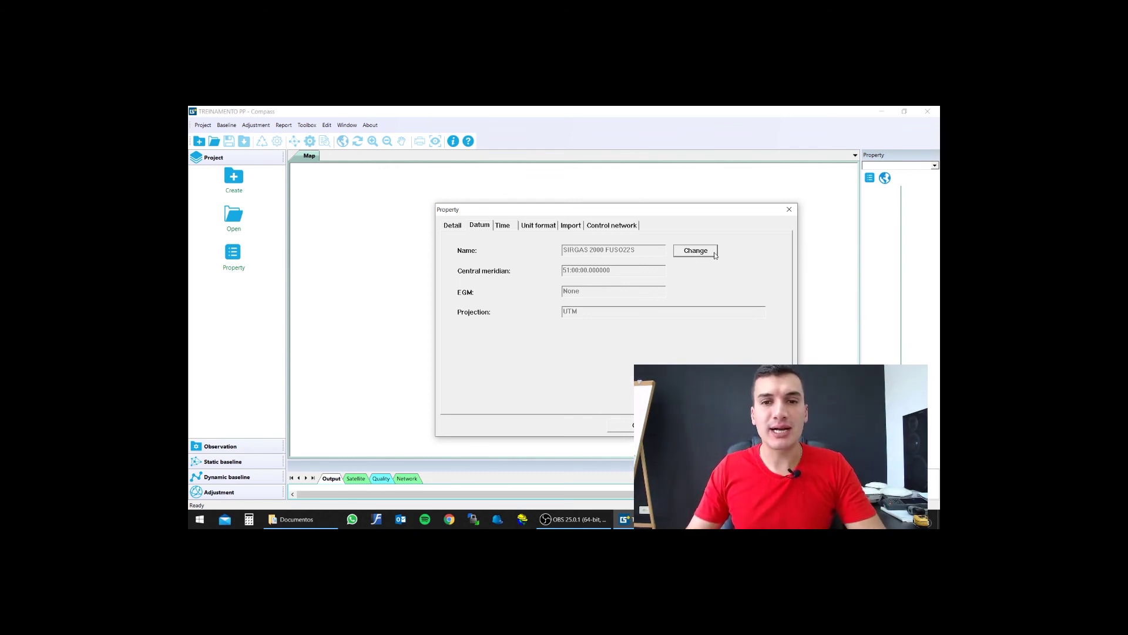
pyautogui.click(698, 252)
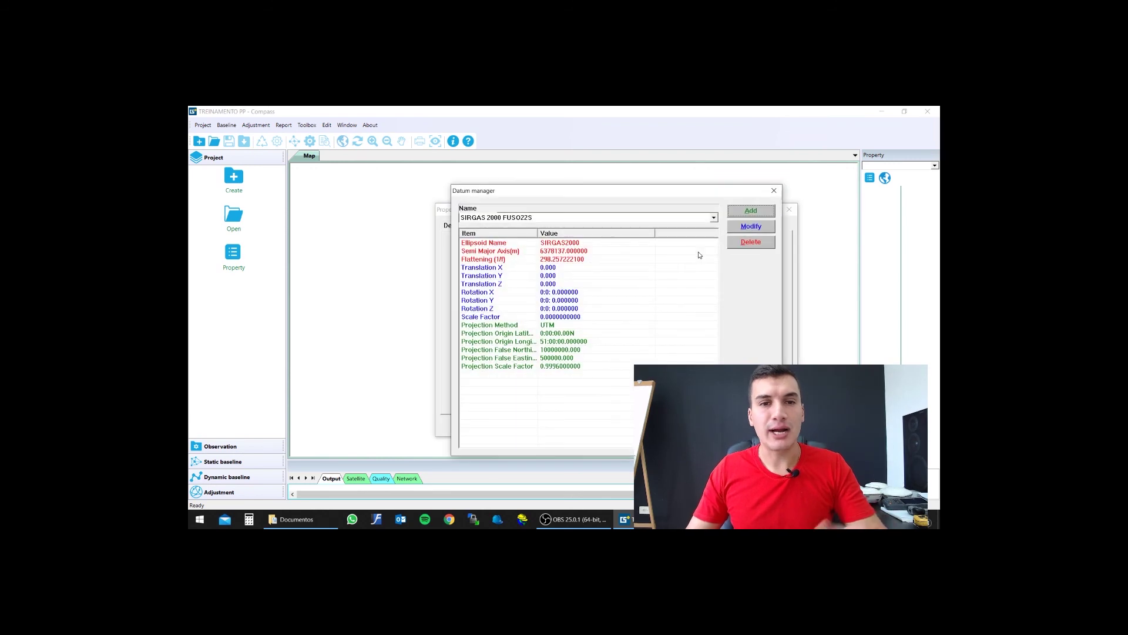
pyautogui.click(714, 218)
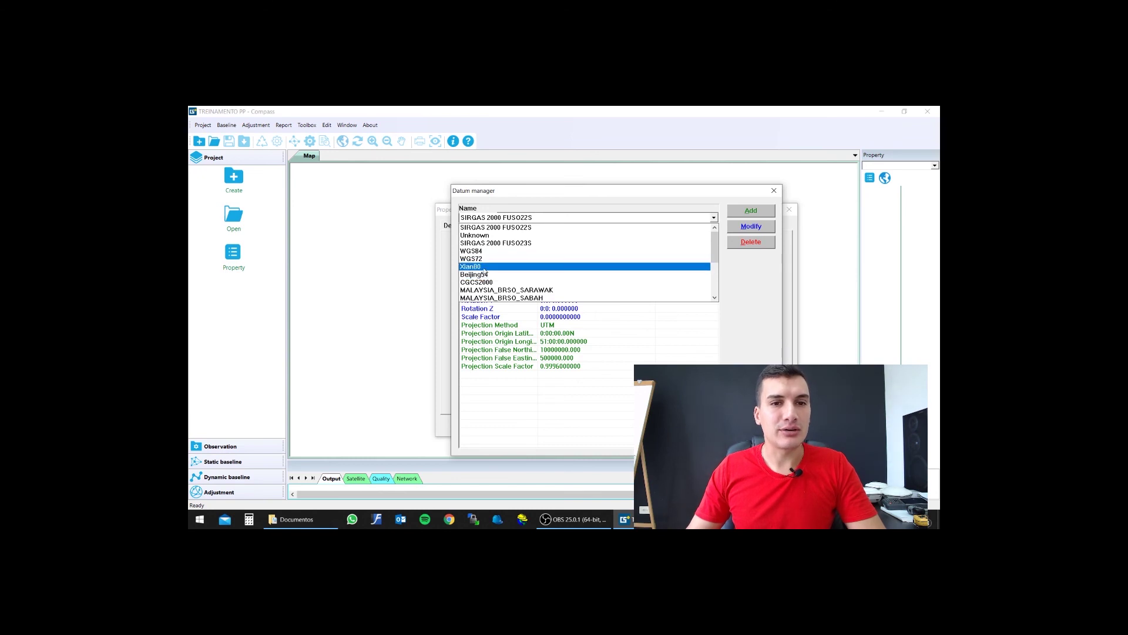
pyautogui.scroll(-5, 505, 288)
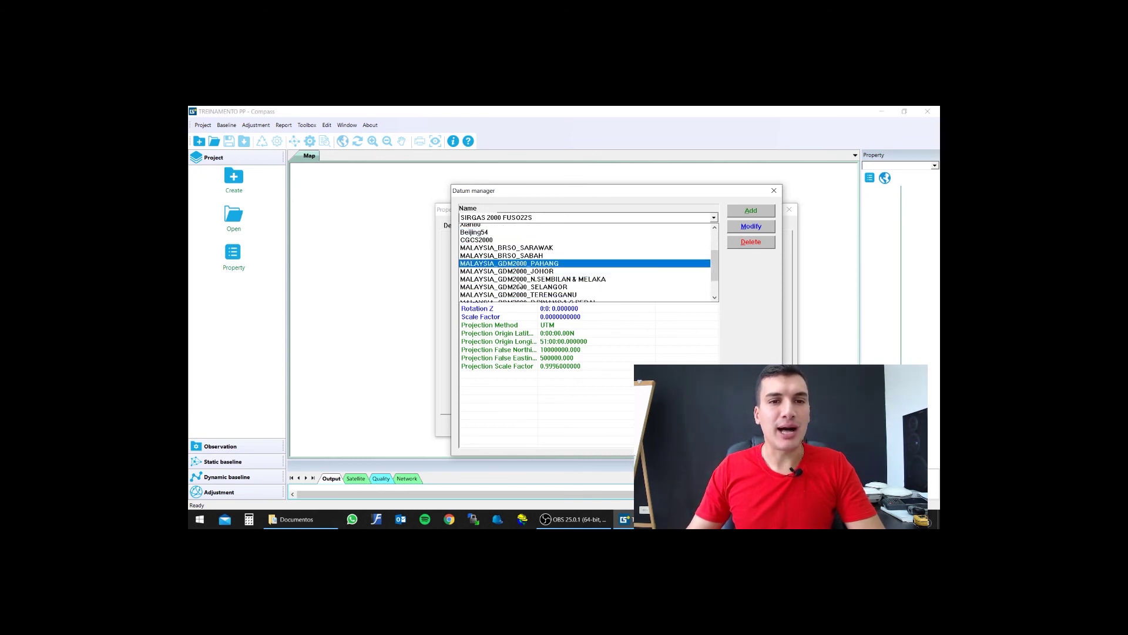
pyautogui.scroll(5, 527, 297)
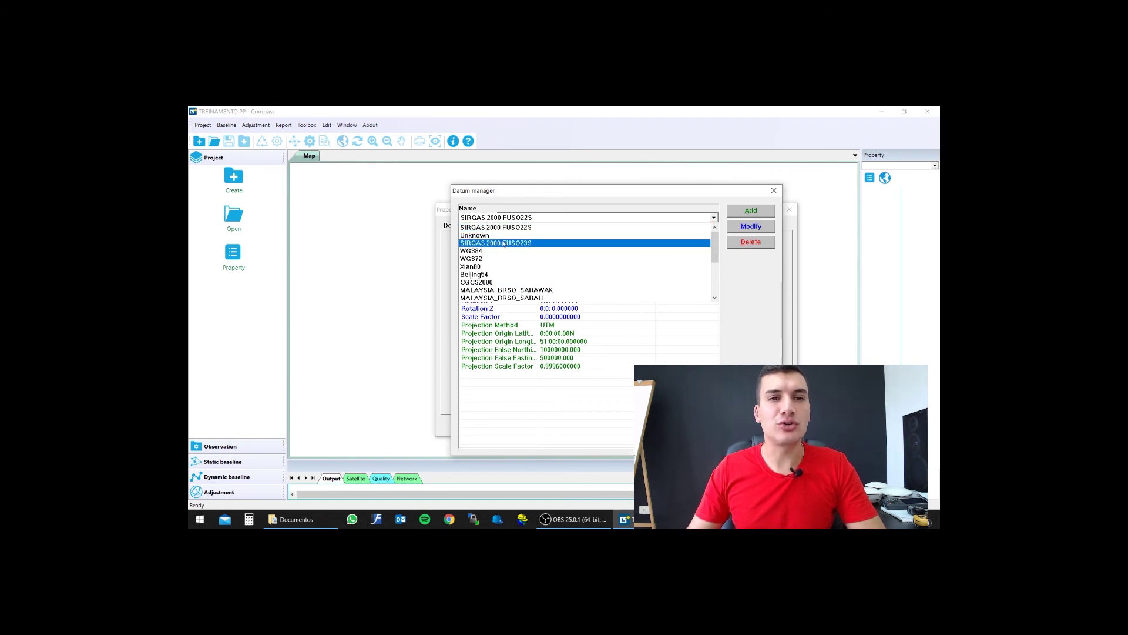
pyautogui.click(676, 346)
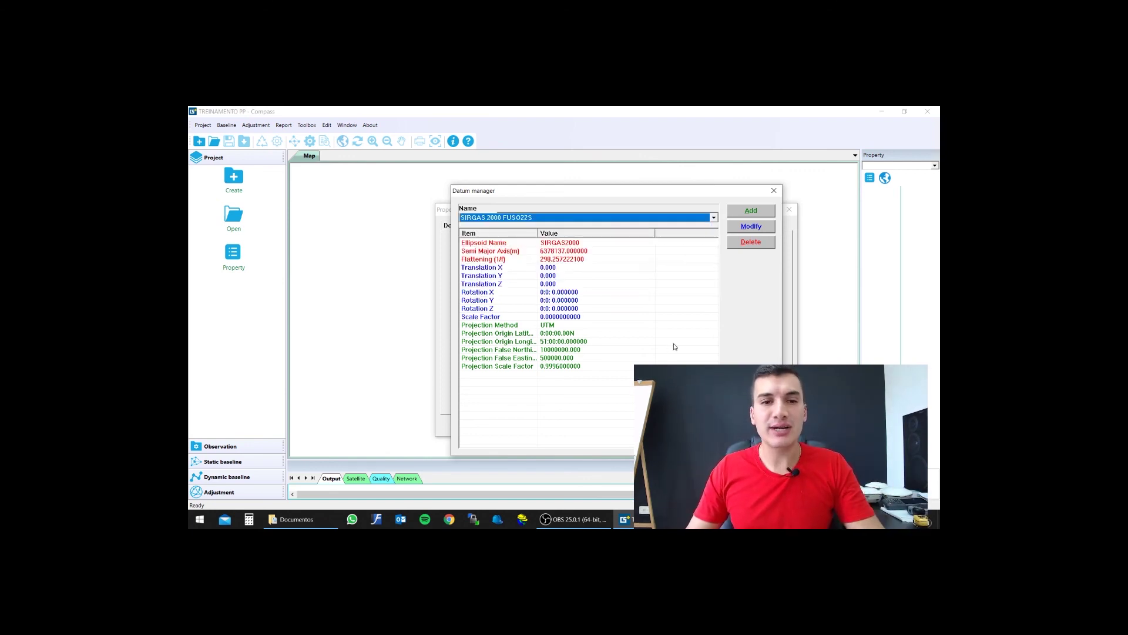
# Add a new datum and name its coordinate system S2000 Fuso21S
pyautogui.click(752, 211)
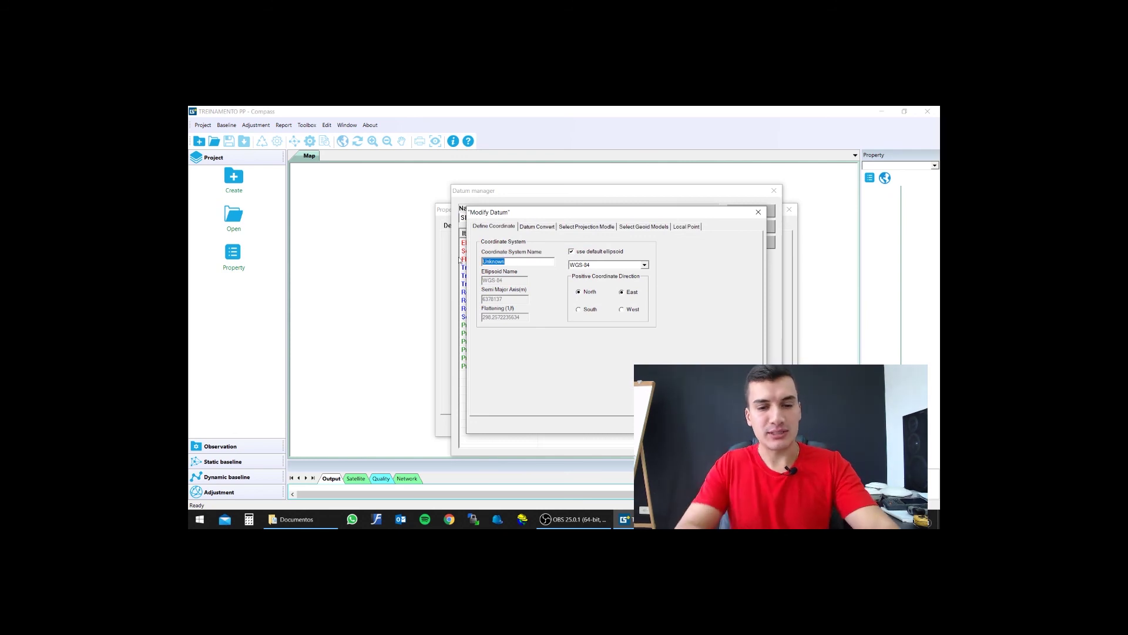
pyautogui.write('SI')
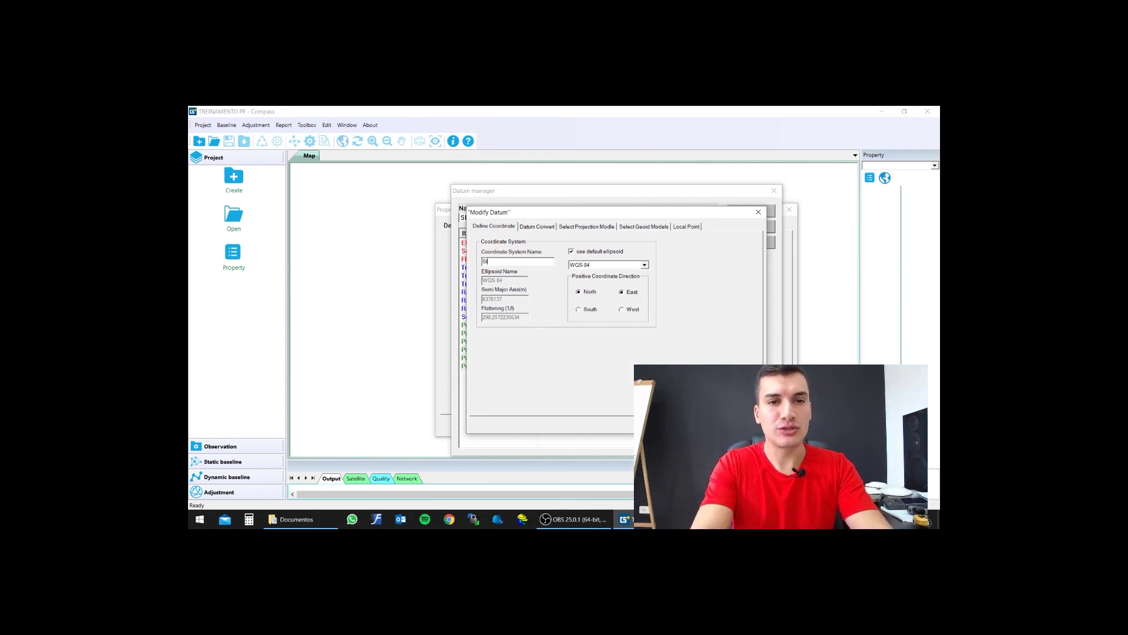
pyautogui.write('RGAS')
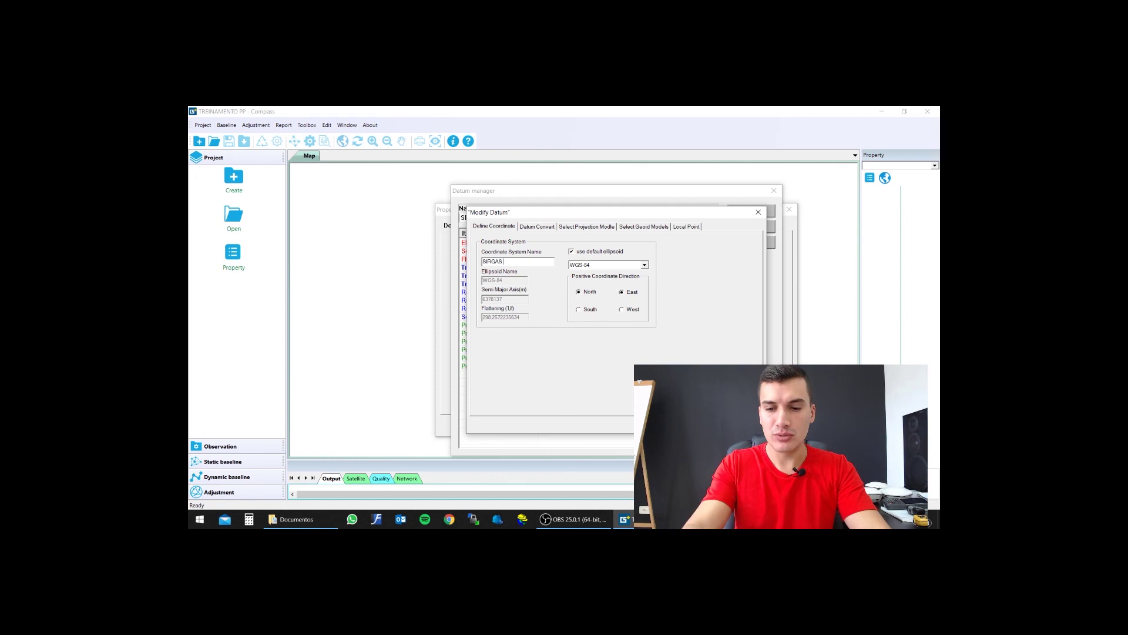
pyautogui.write(' 2000F U21')
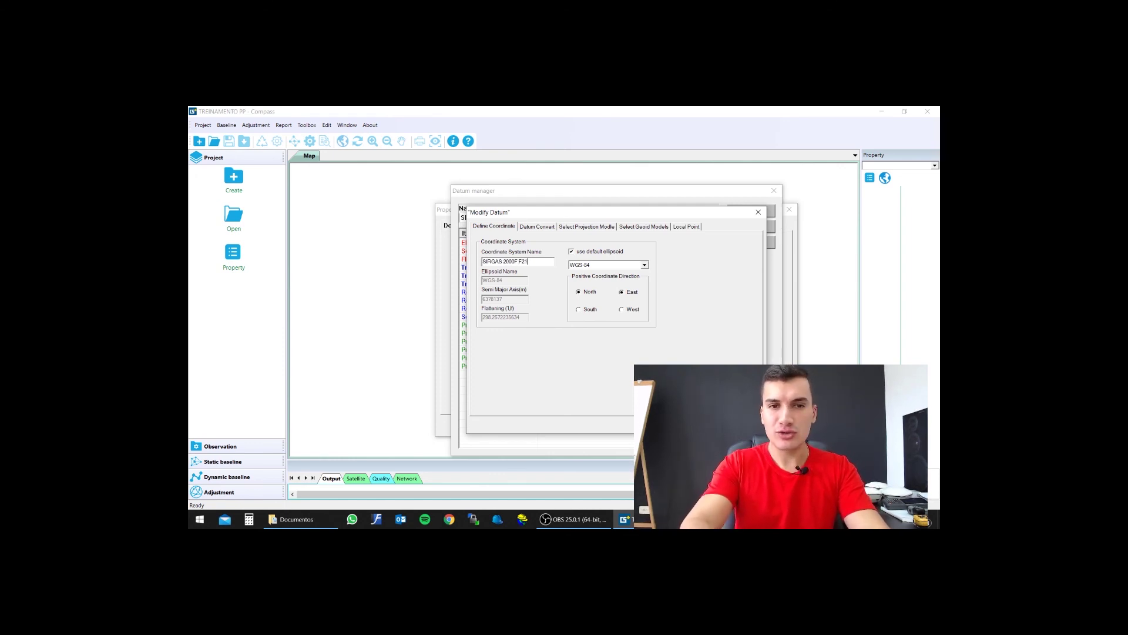
pyautogui.write('uso21S')
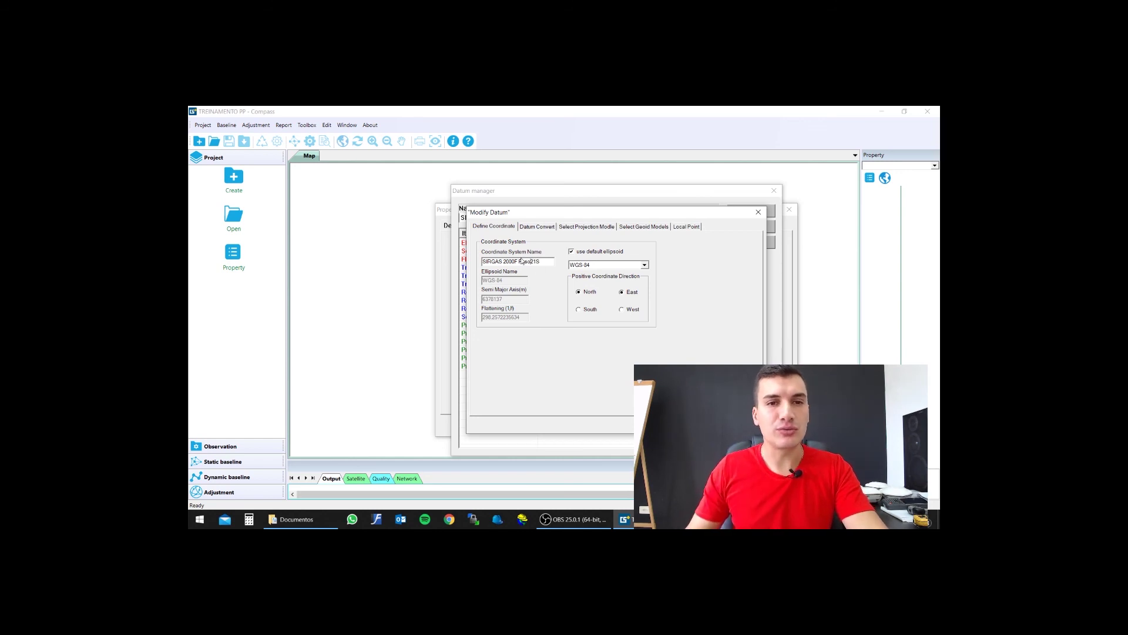
pyautogui.click(517, 262)
pyautogui.press('BackSpace')
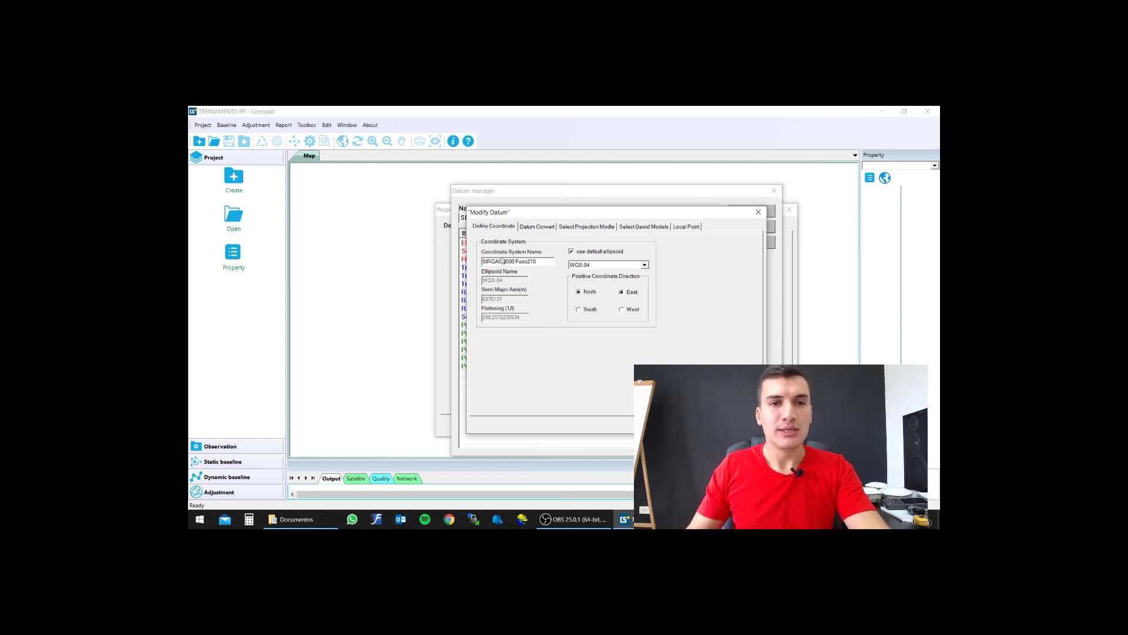
pyautogui.moveTo(503, 260); pyautogui.dragTo(491, 263)
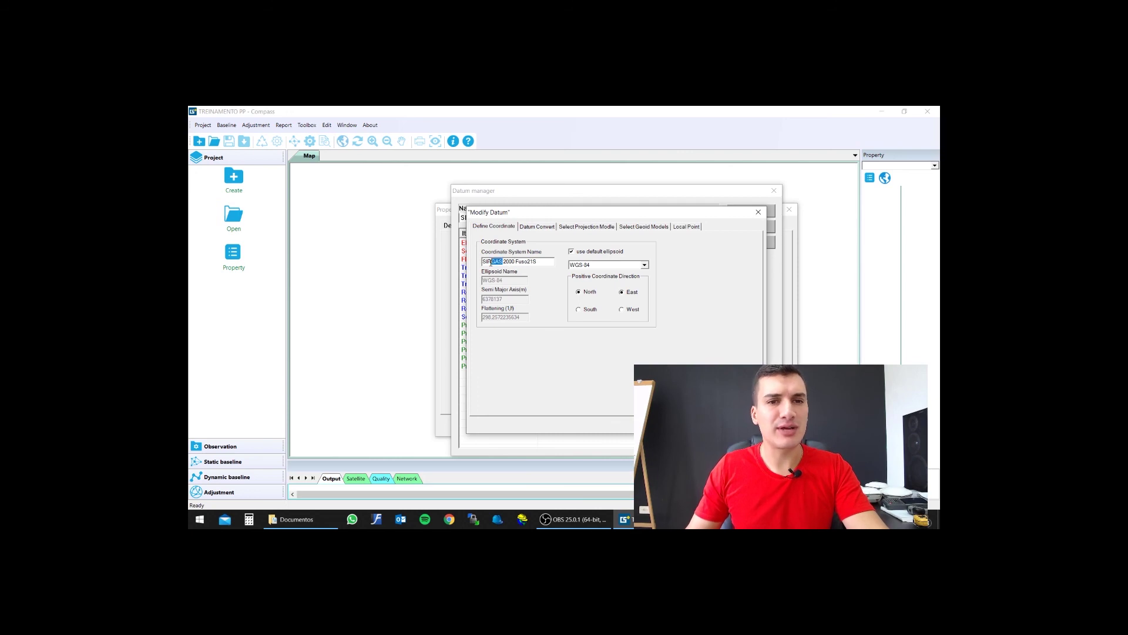
pyautogui.press('BackSpace')
pyautogui.doubleClick(501, 262)
pyautogui.press('Right')
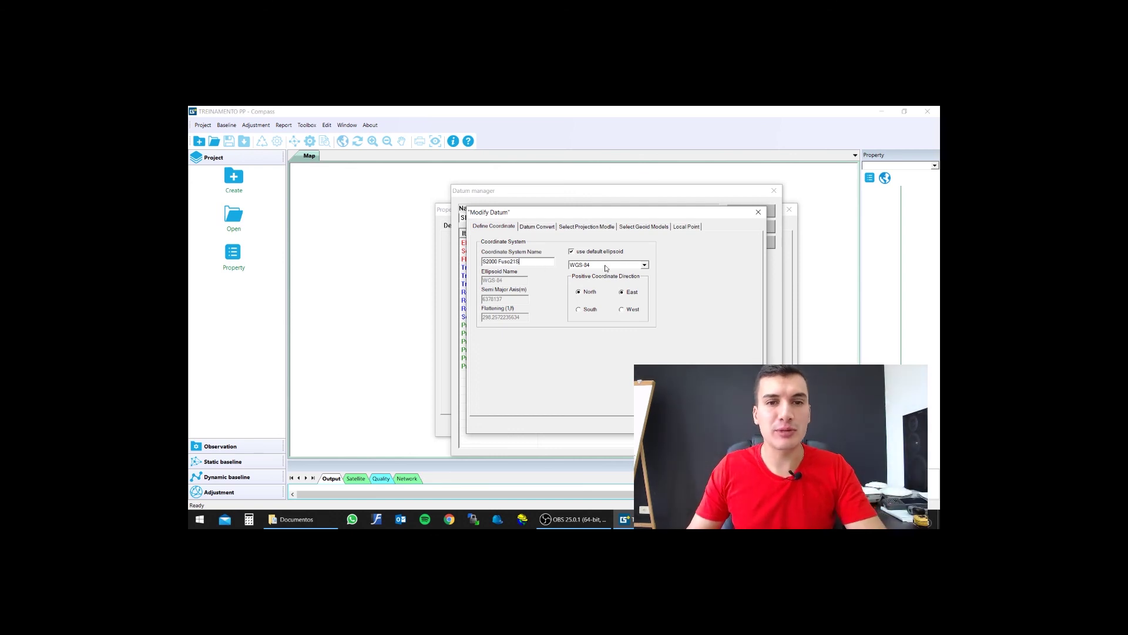
# Set the new datum's default ellipsoid to SIRGAS2000
pyautogui.click(645, 266)
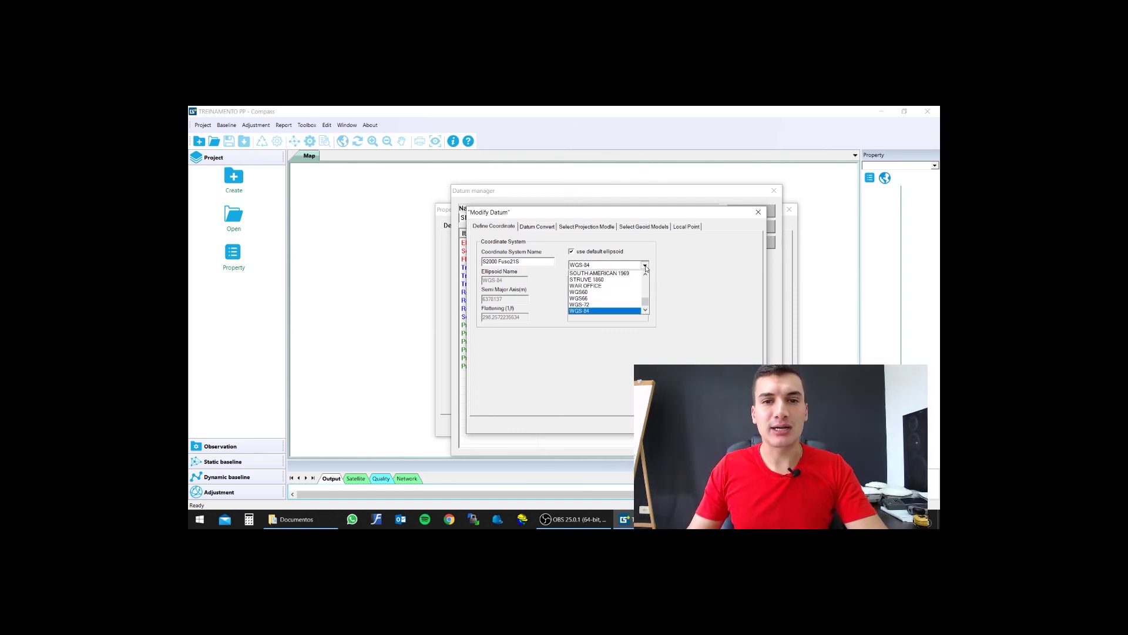
pyautogui.scroll(2, 623, 286)
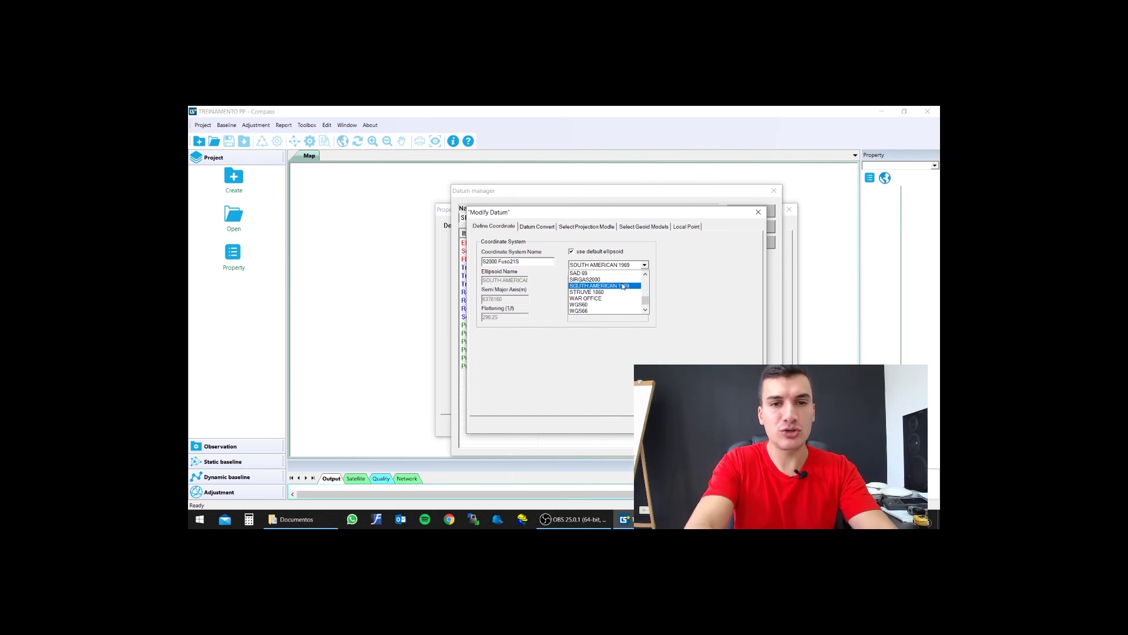
pyautogui.click(592, 280)
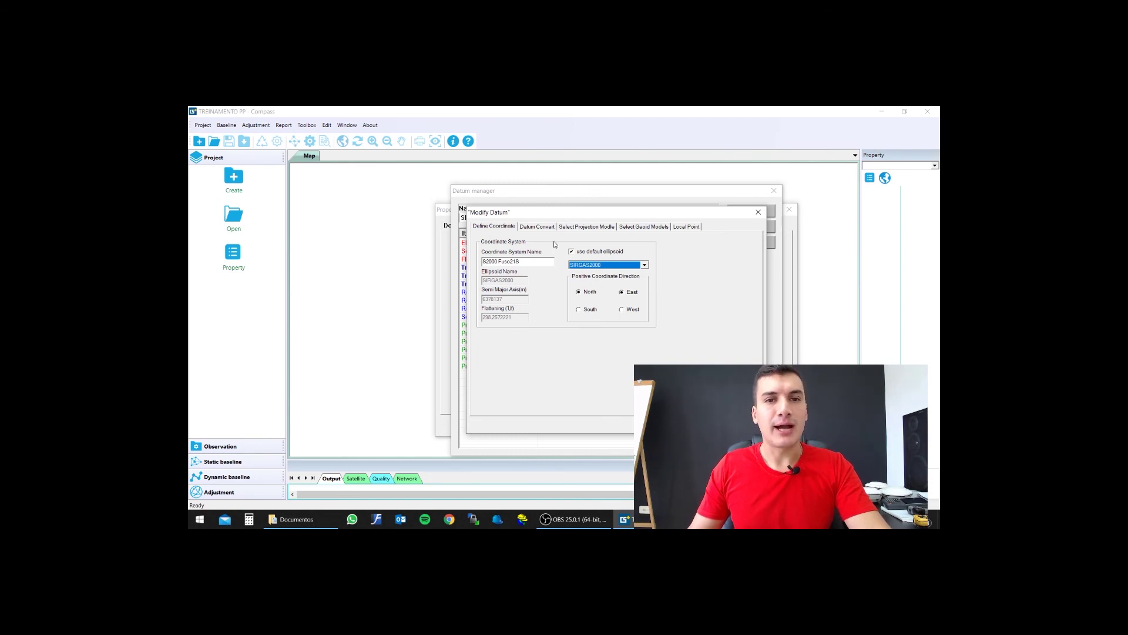
# Set the new datum's projection model to UTM with the South hemisphere and zone 21
pyautogui.click(581, 228)
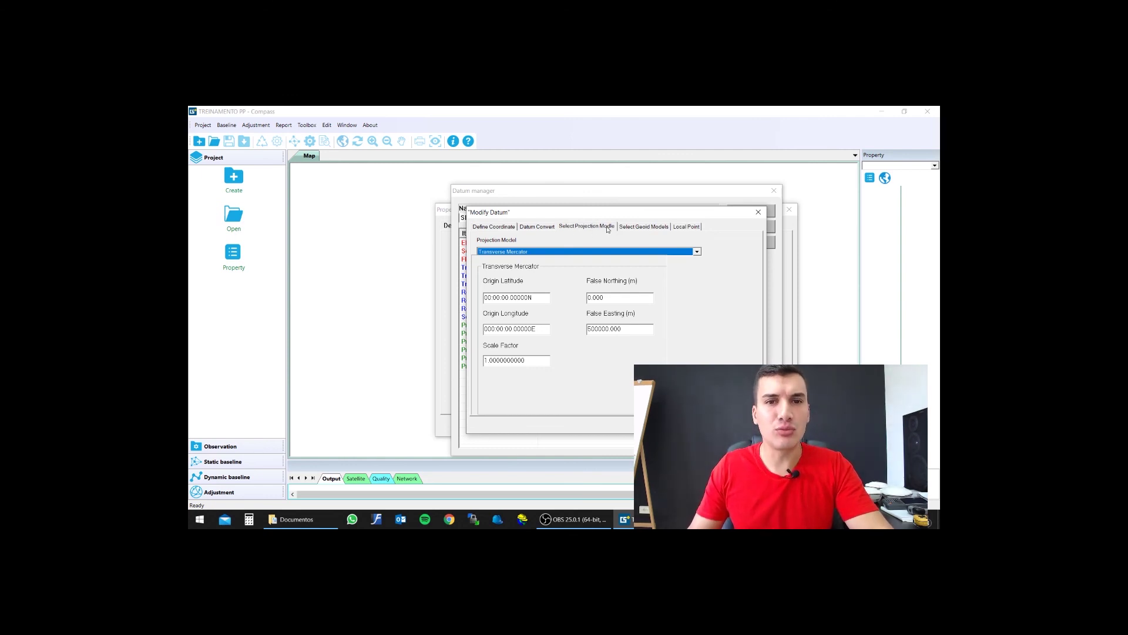
pyautogui.click(585, 228)
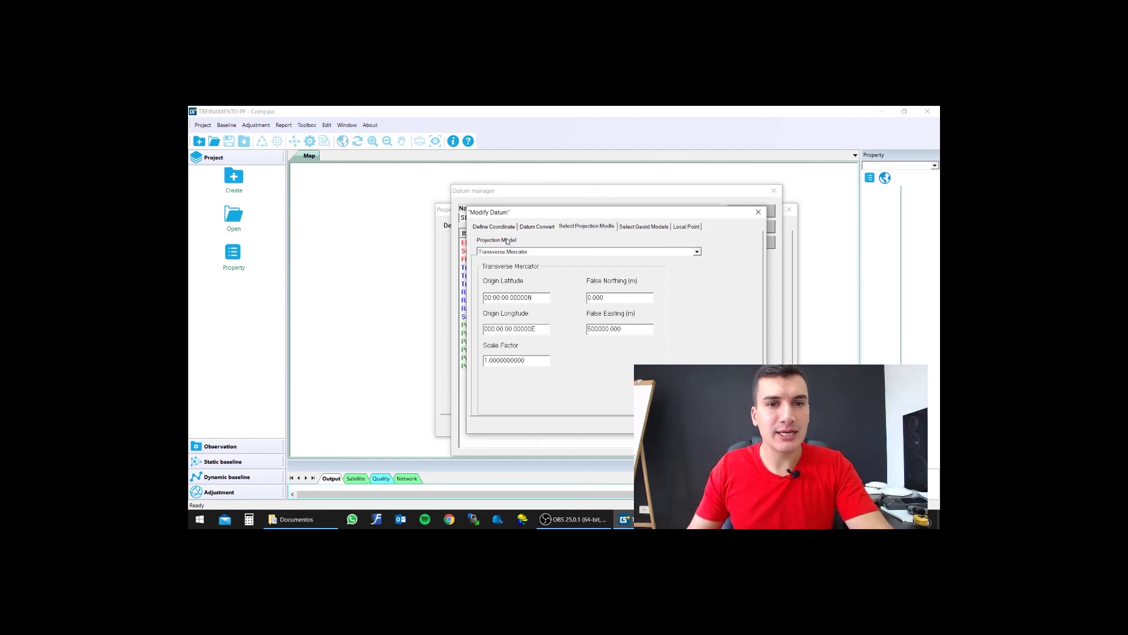
pyautogui.click(697, 251)
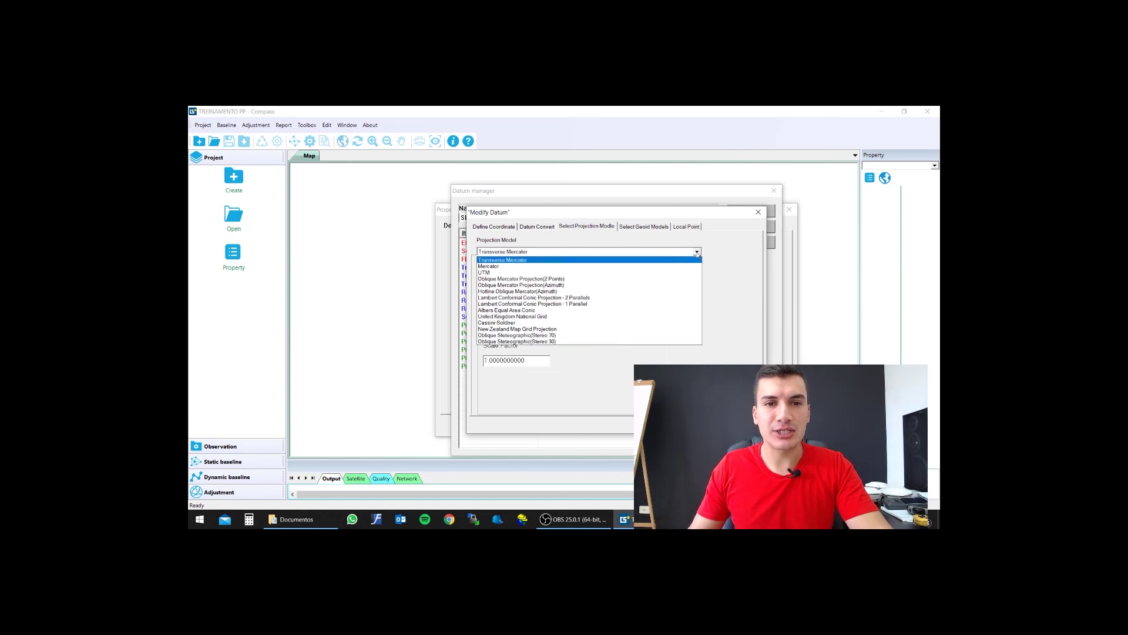
pyautogui.click(516, 273)
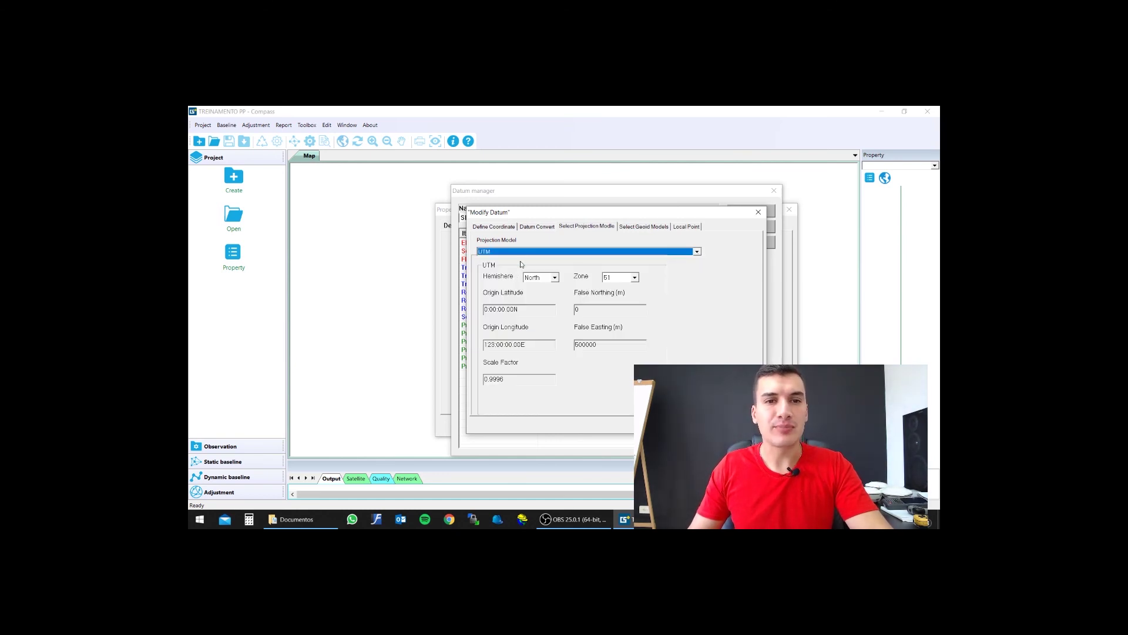
pyautogui.click(555, 278)
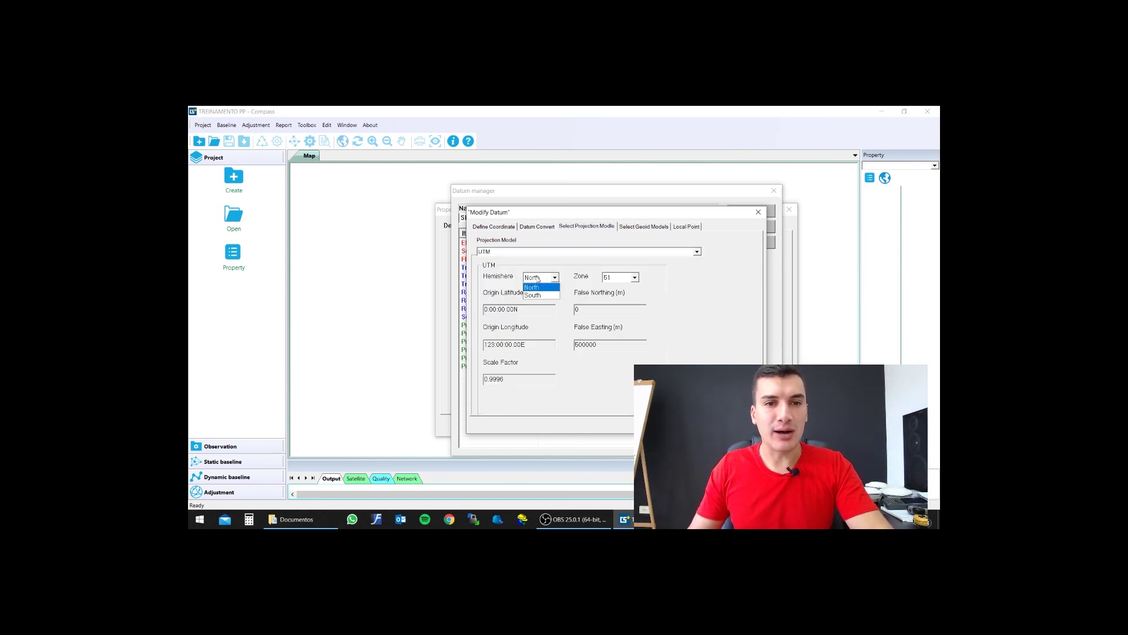
pyautogui.click(544, 295)
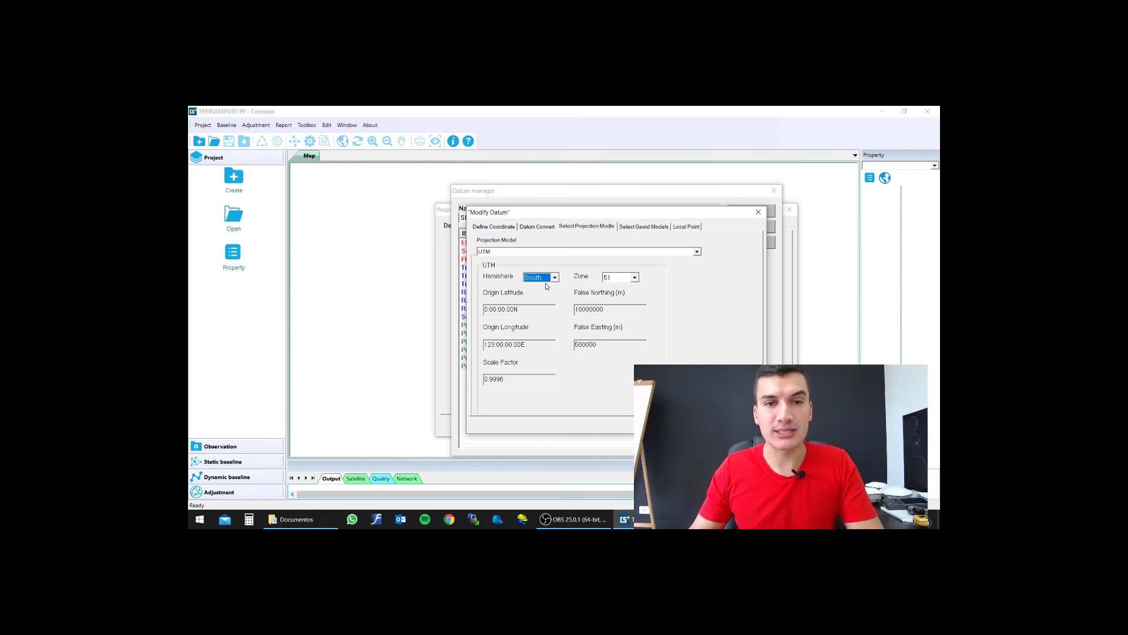
pyautogui.click(620, 278)
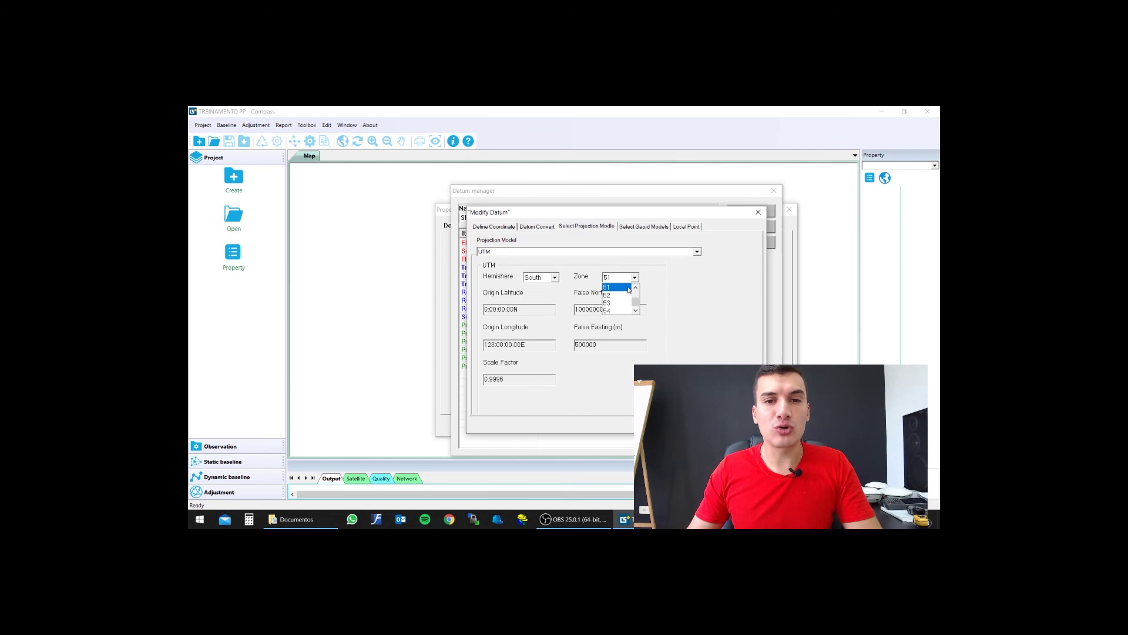
pyautogui.moveTo(636, 301); pyautogui.dragTo(635, 300)
pyautogui.click(613, 296)
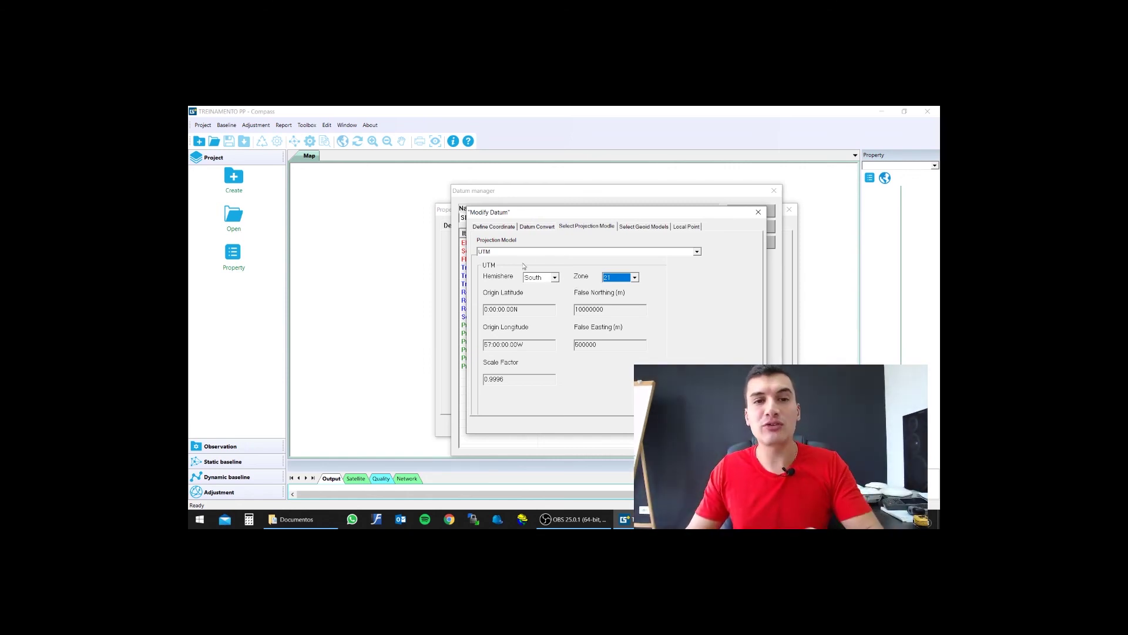
# Review the datum's coordinate definition and projection settings, and save the new datum
pyautogui.click(503, 230)
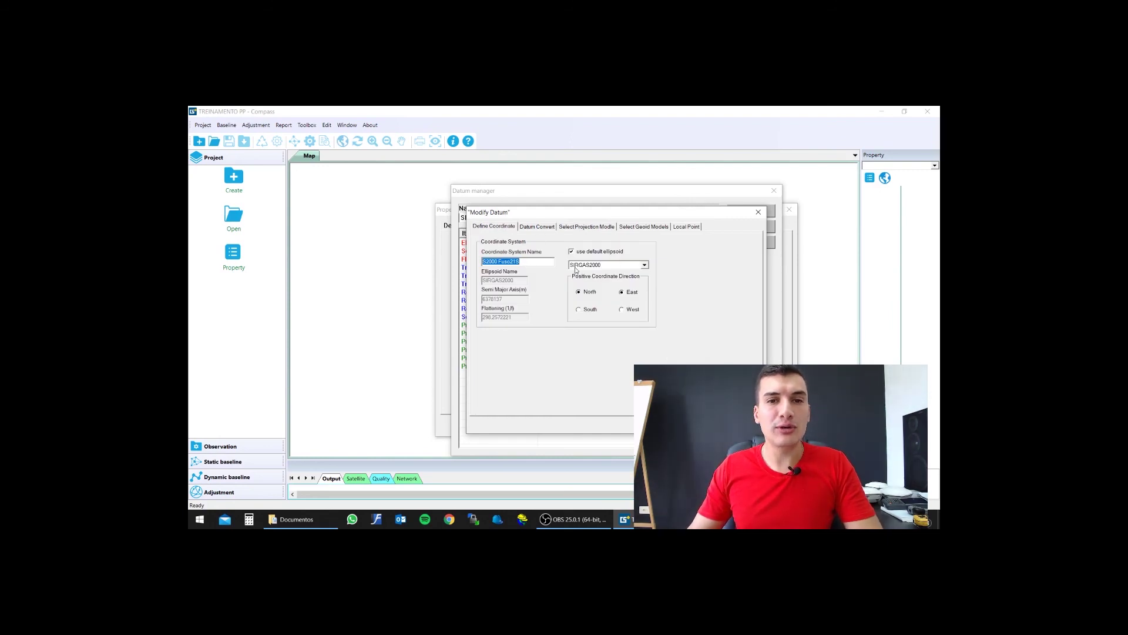
pyautogui.click(578, 229)
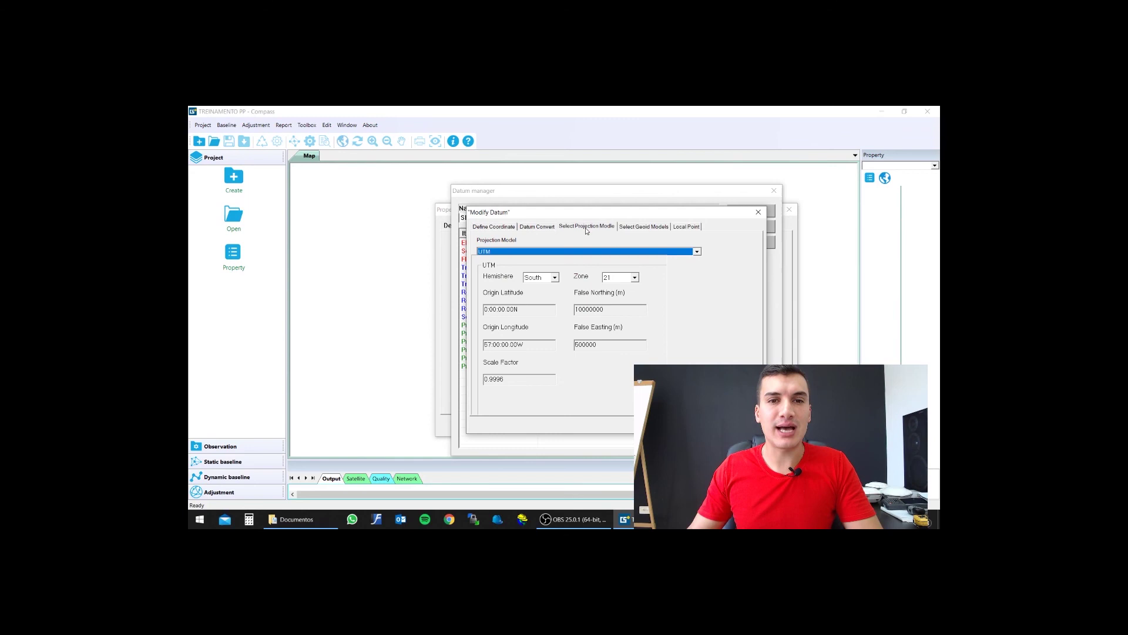
pyautogui.click(696, 251)
pyautogui.click(695, 252)
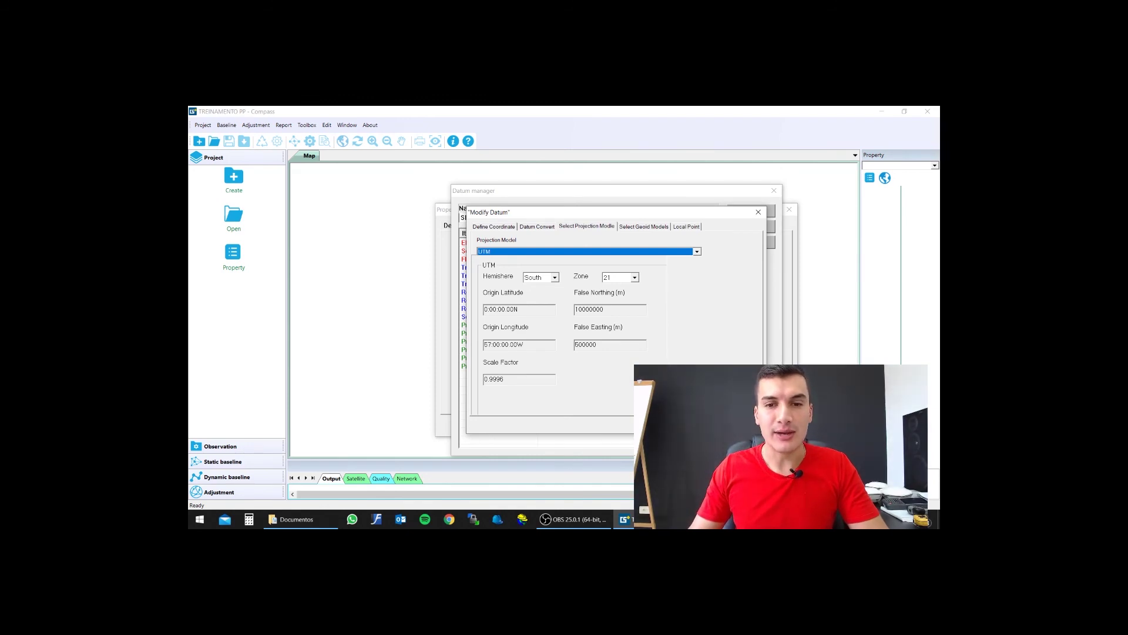
pyautogui.click(741, 425)
pyautogui.click(751, 426)
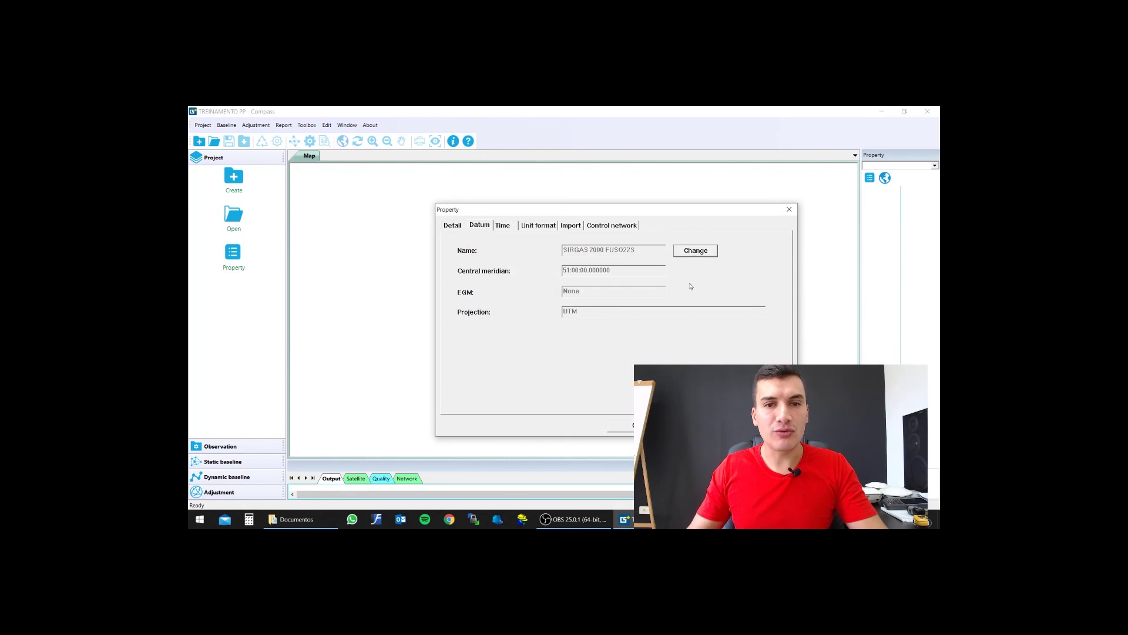
# Choose S2000 Fuso21S in the Datum manager as the project's datum and apply it
pyautogui.click(697, 254)
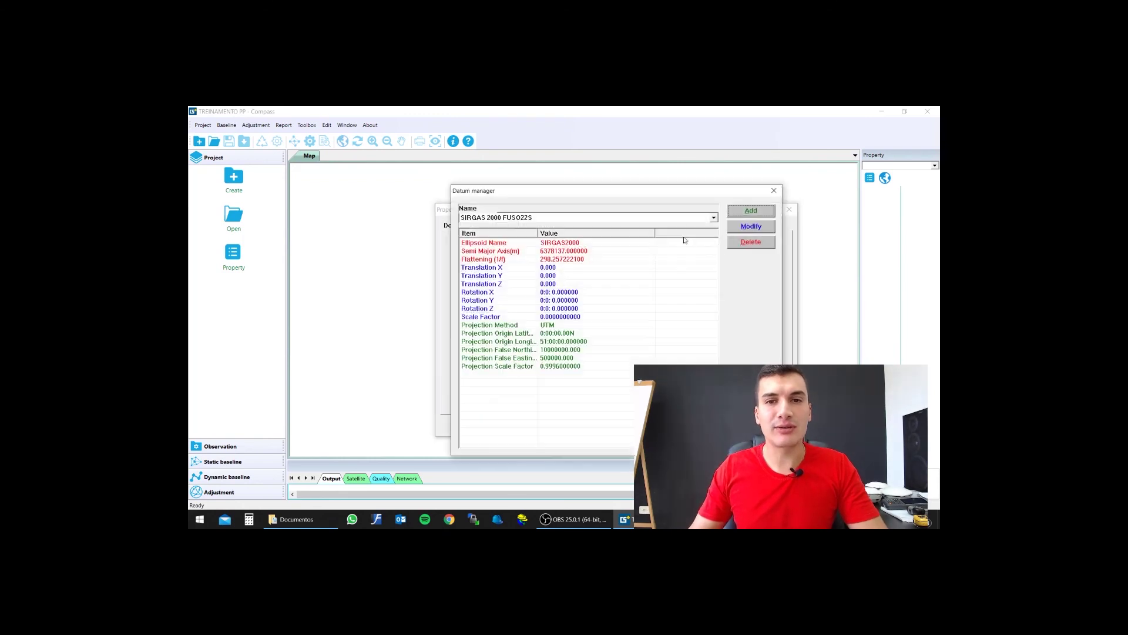
pyautogui.click(714, 219)
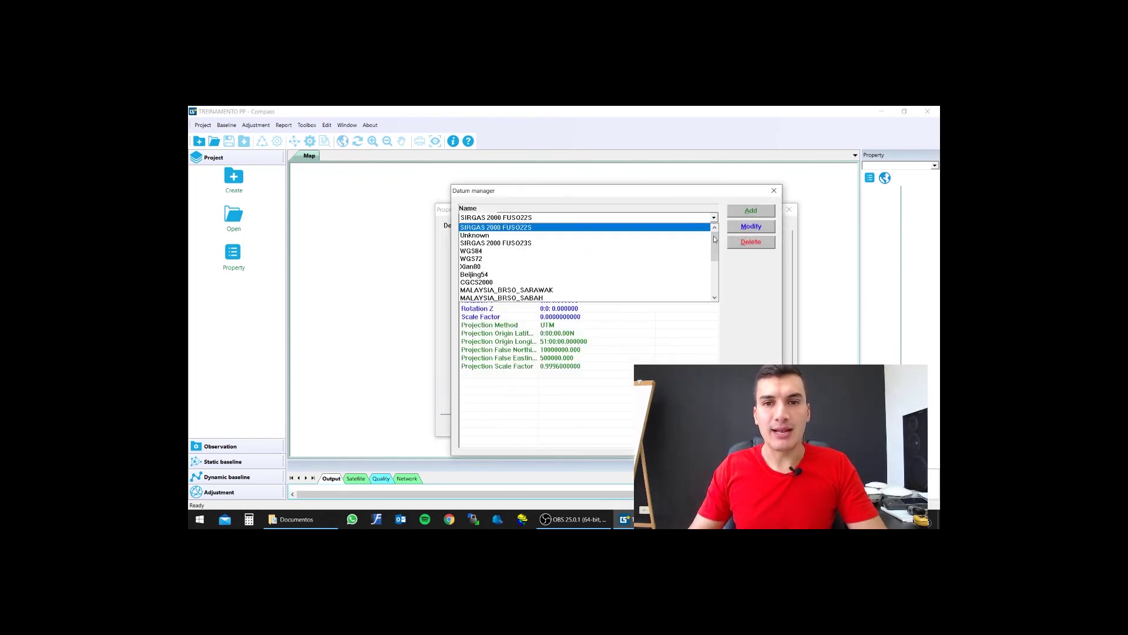
pyautogui.scroll(-5, 529, 265)
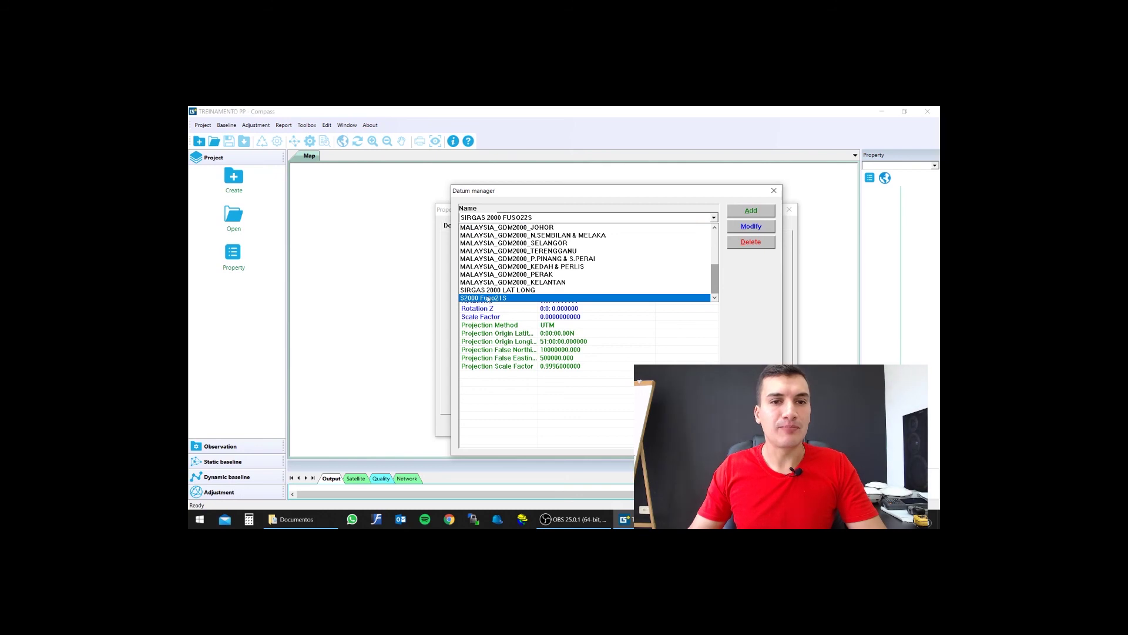
pyautogui.click(497, 298)
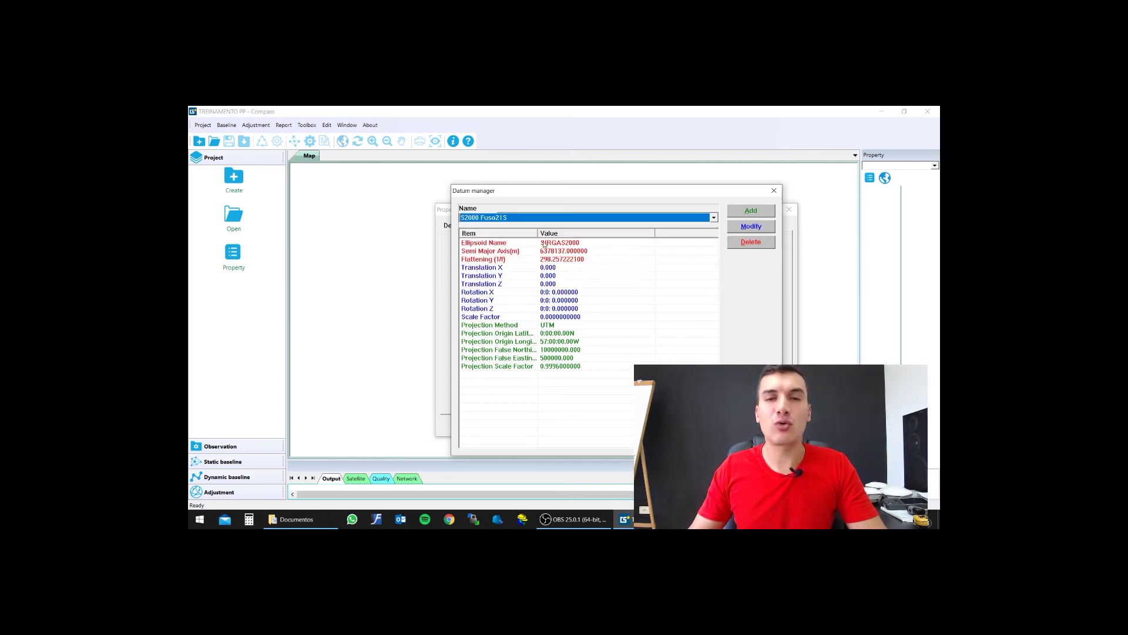
pyautogui.click(496, 243)
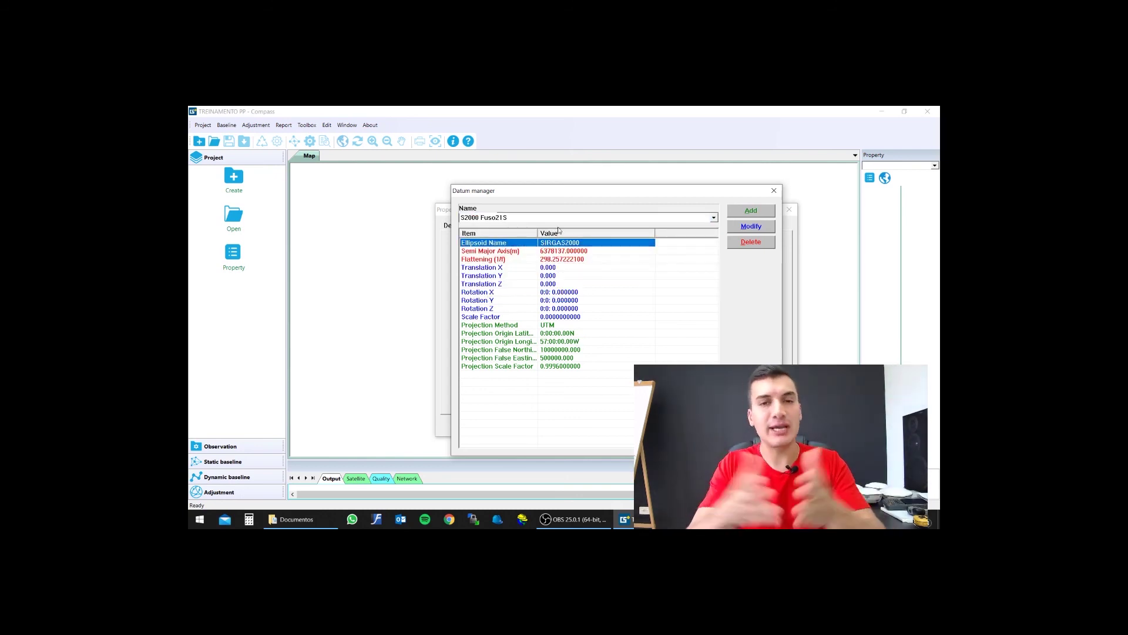
pyautogui.click(714, 218)
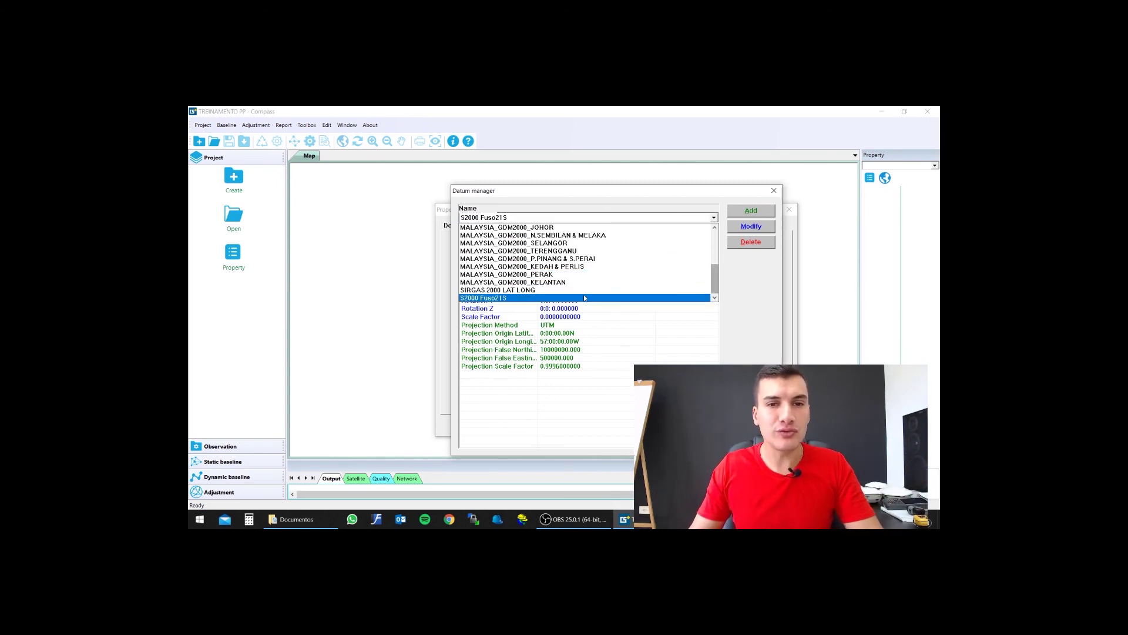
pyautogui.click(493, 297)
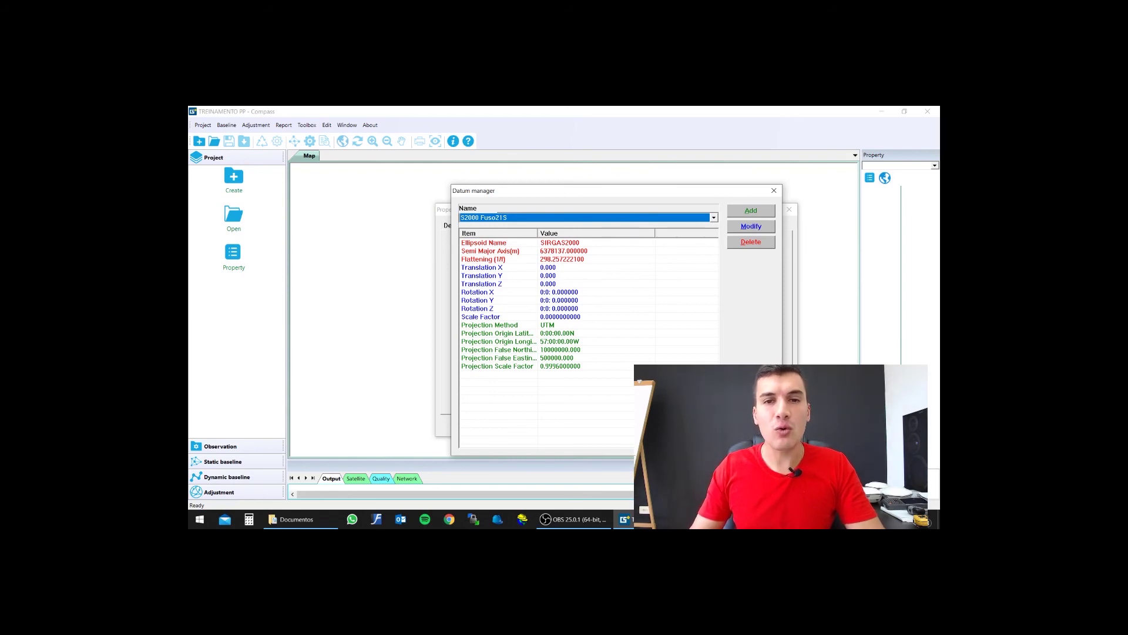
pyautogui.click(737, 226)
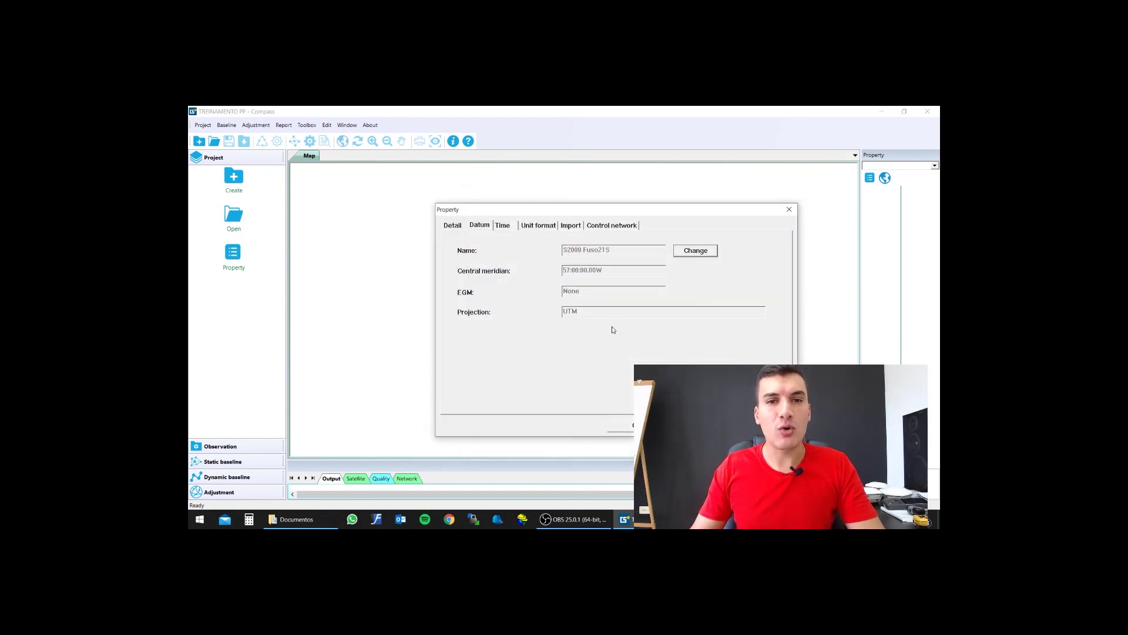
# Examine the project's unit format, import rules, control network and detail properties
pyautogui.click(532, 228)
pyautogui.click(571, 228)
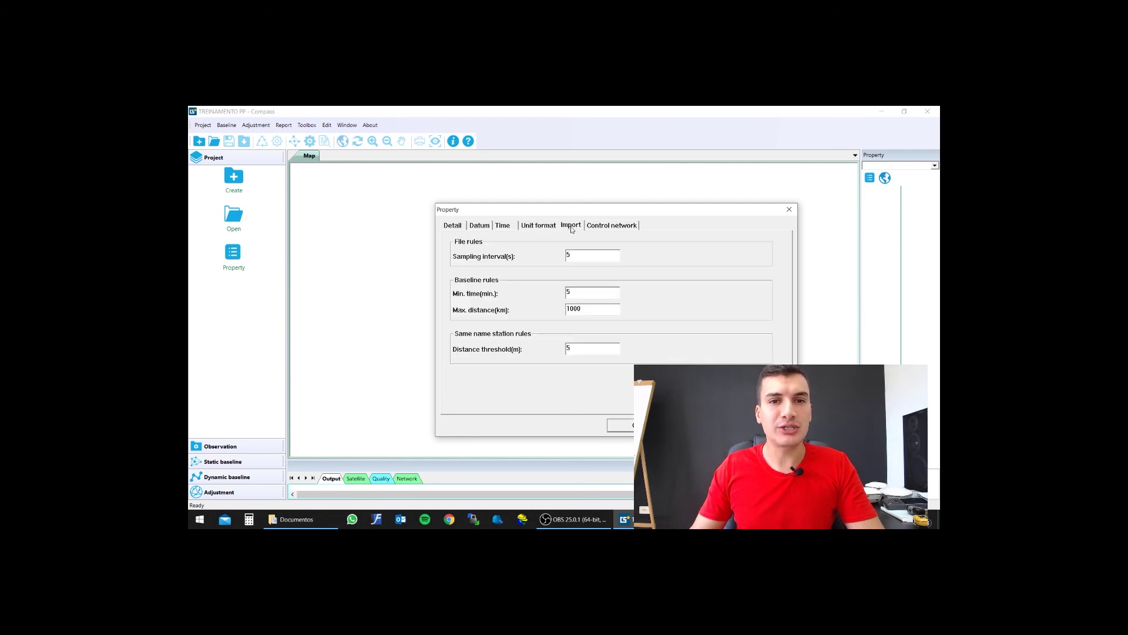
pyautogui.click(611, 227)
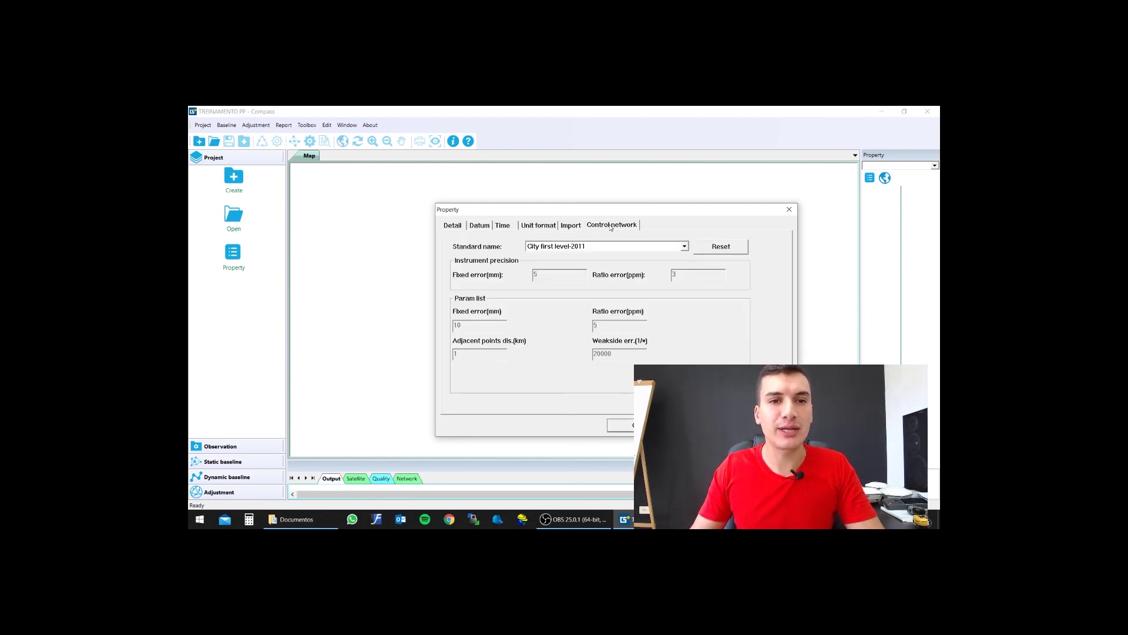
pyautogui.click(568, 228)
pyautogui.click(525, 228)
pyautogui.click(500, 228)
pyautogui.click(461, 228)
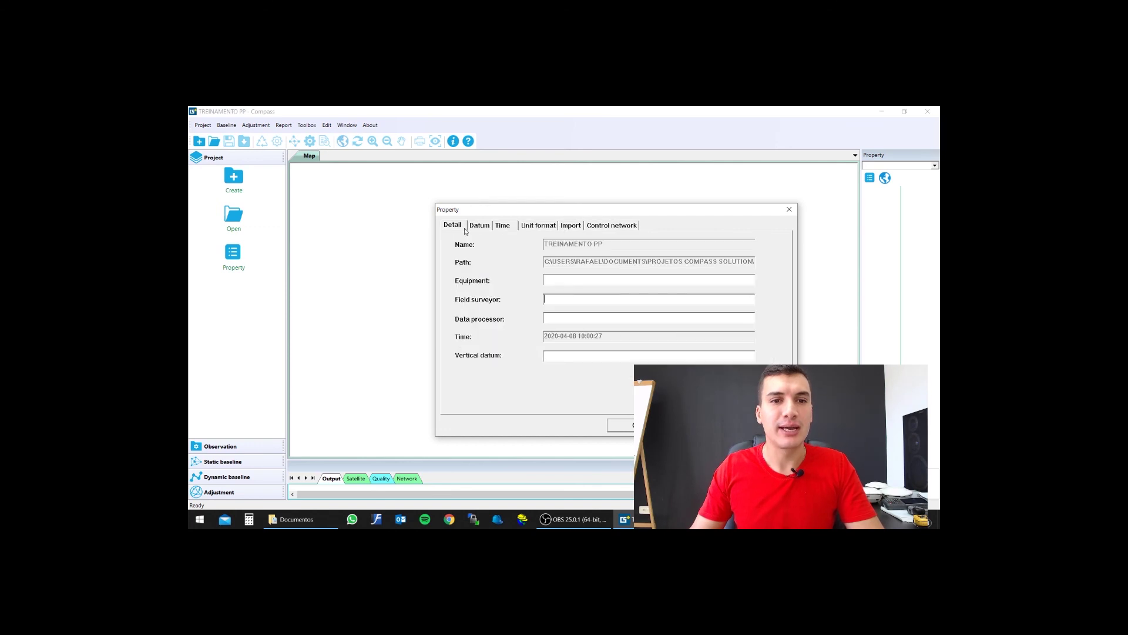
pyautogui.click(481, 230)
# Keep GPS time as the project's time display type after trying Local time, and accept the project properties
pyautogui.click(509, 229)
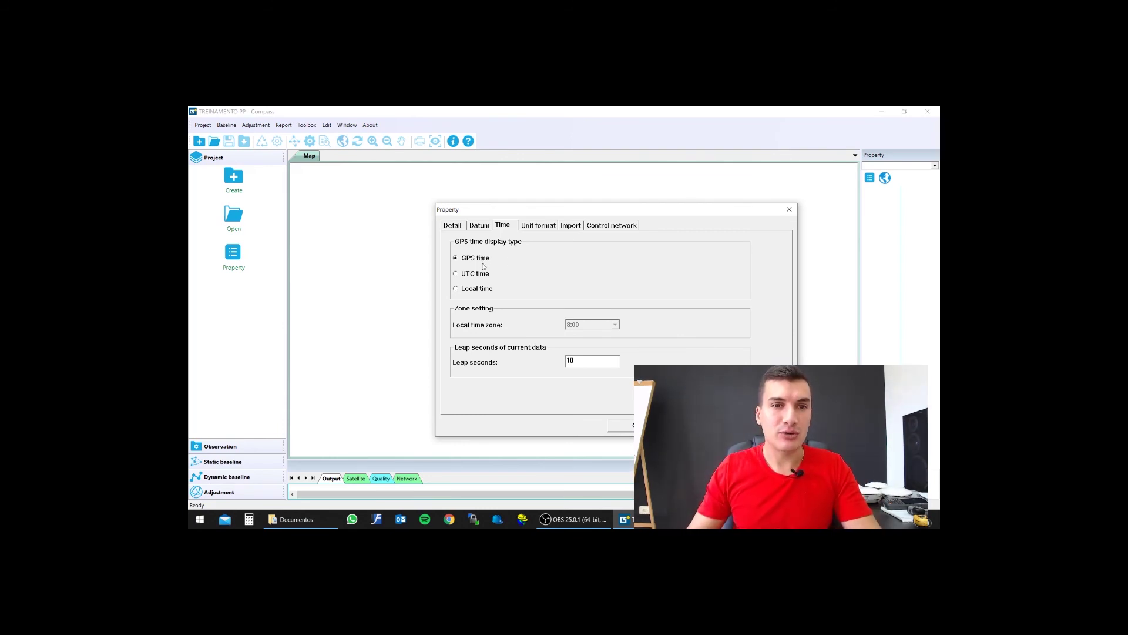
pyautogui.click(480, 289)
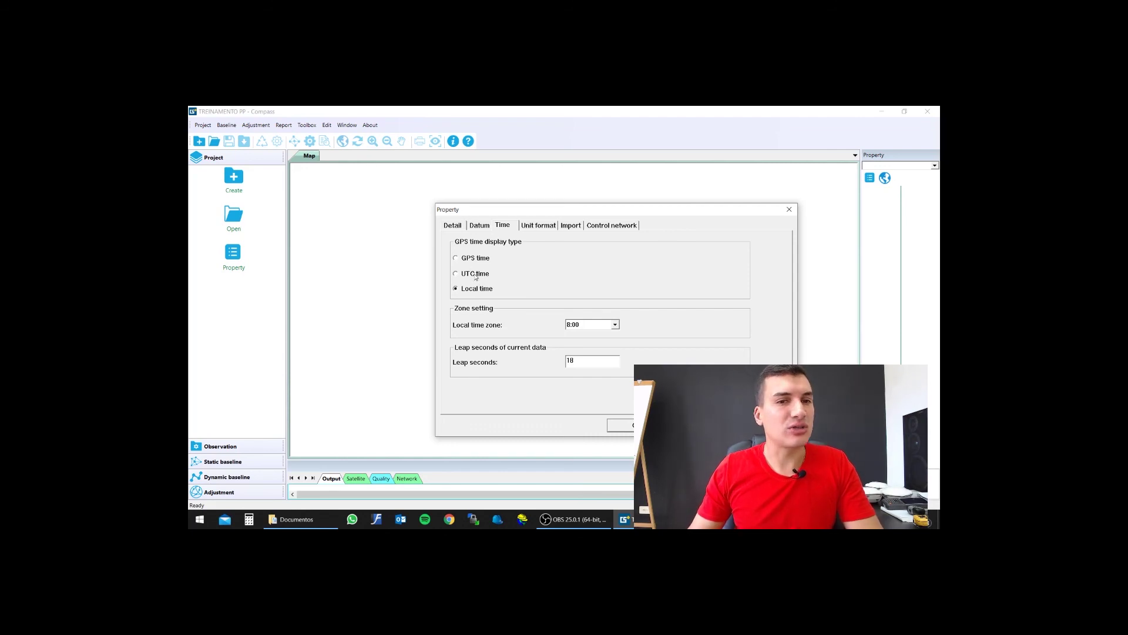
pyautogui.click(473, 257)
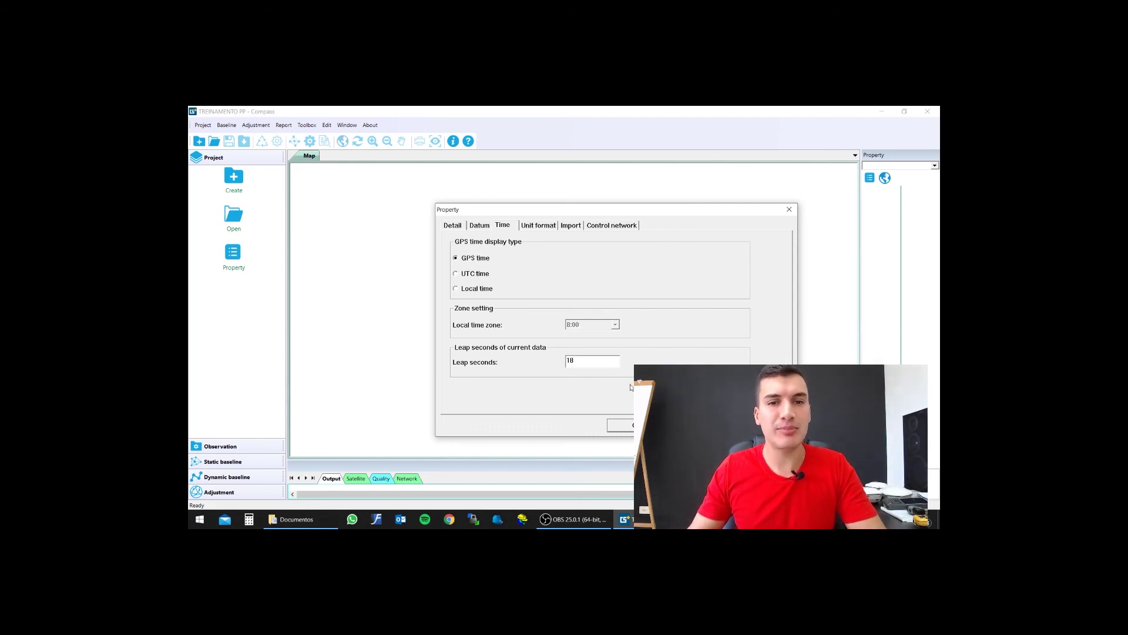
pyautogui.click(644, 425)
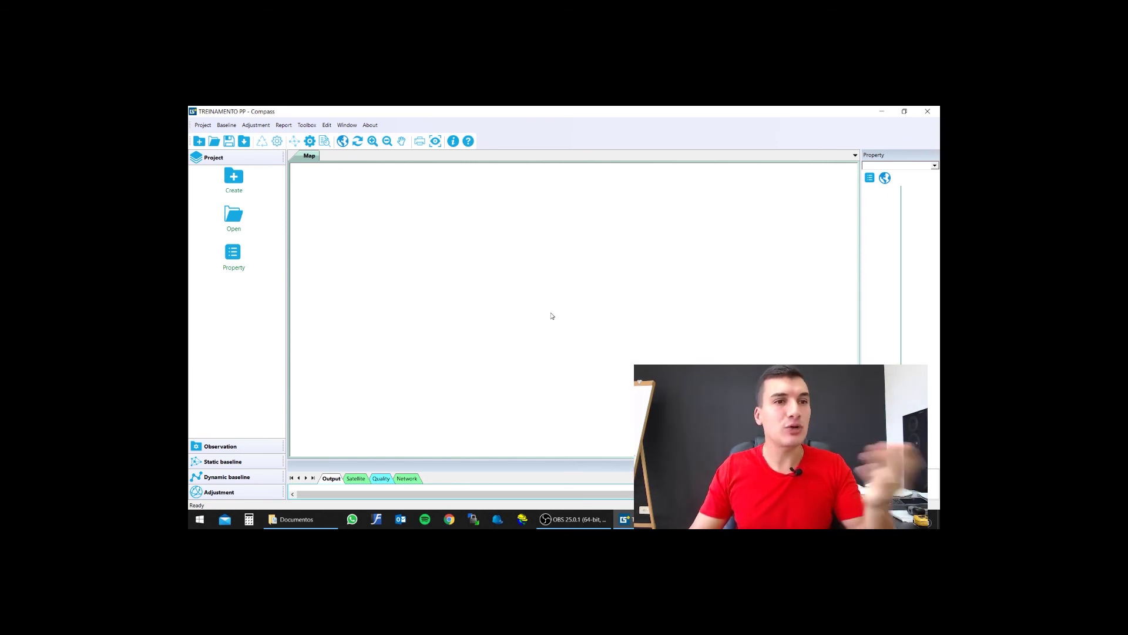
# Start an observation file import using the ComNav raw binary data format
pyautogui.click(233, 448)
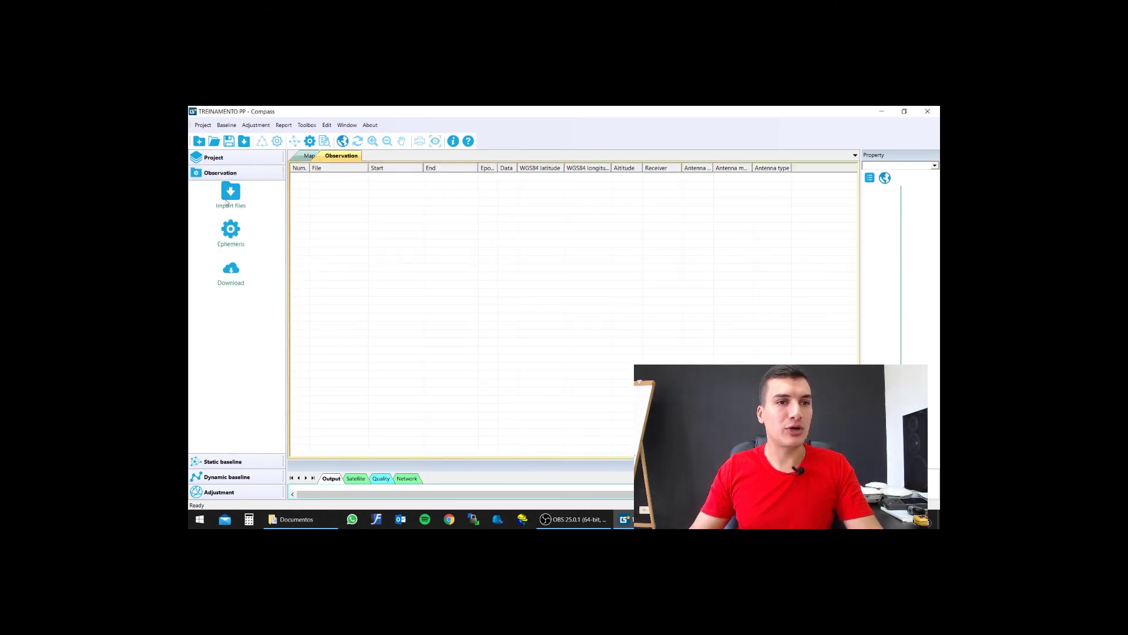
pyautogui.click(244, 142)
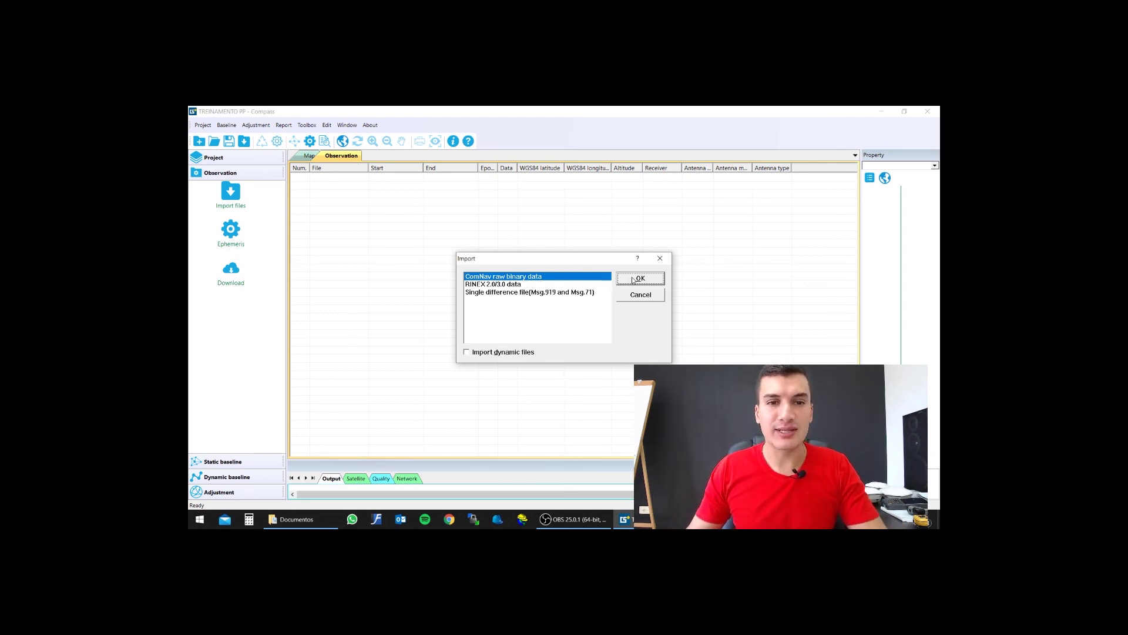
pyautogui.click(505, 285)
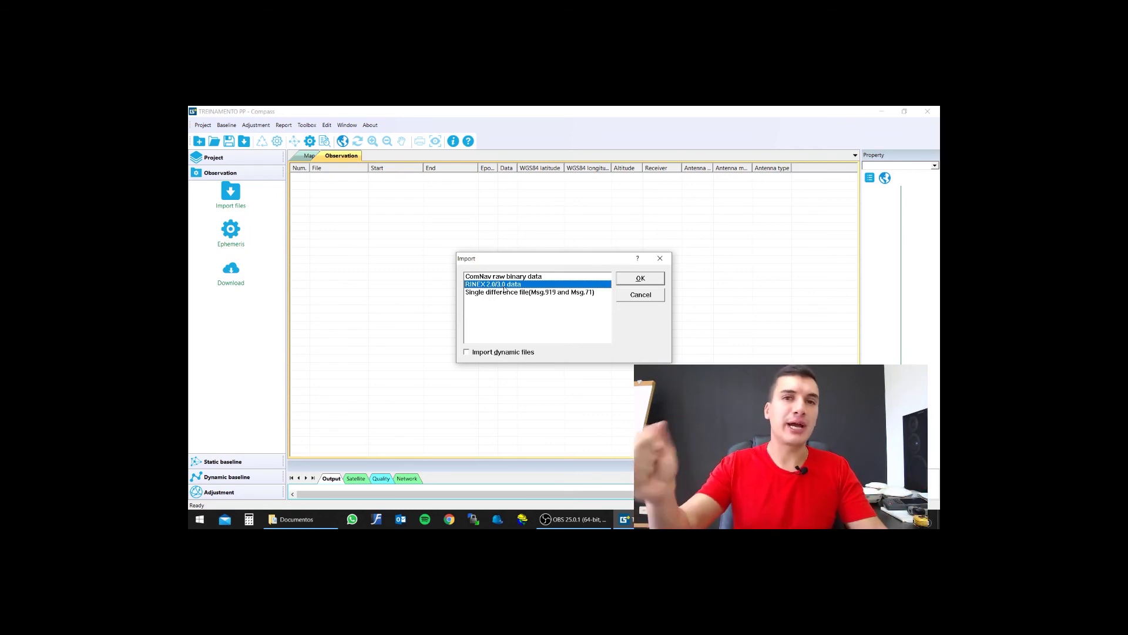
pyautogui.click(507, 276)
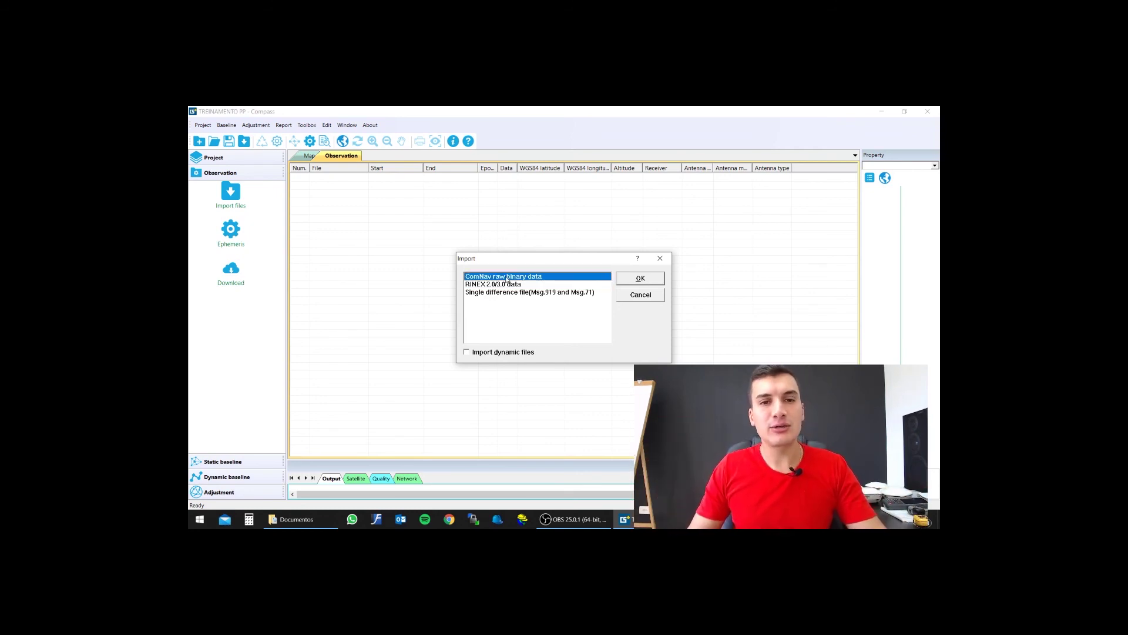
pyautogui.click(641, 278)
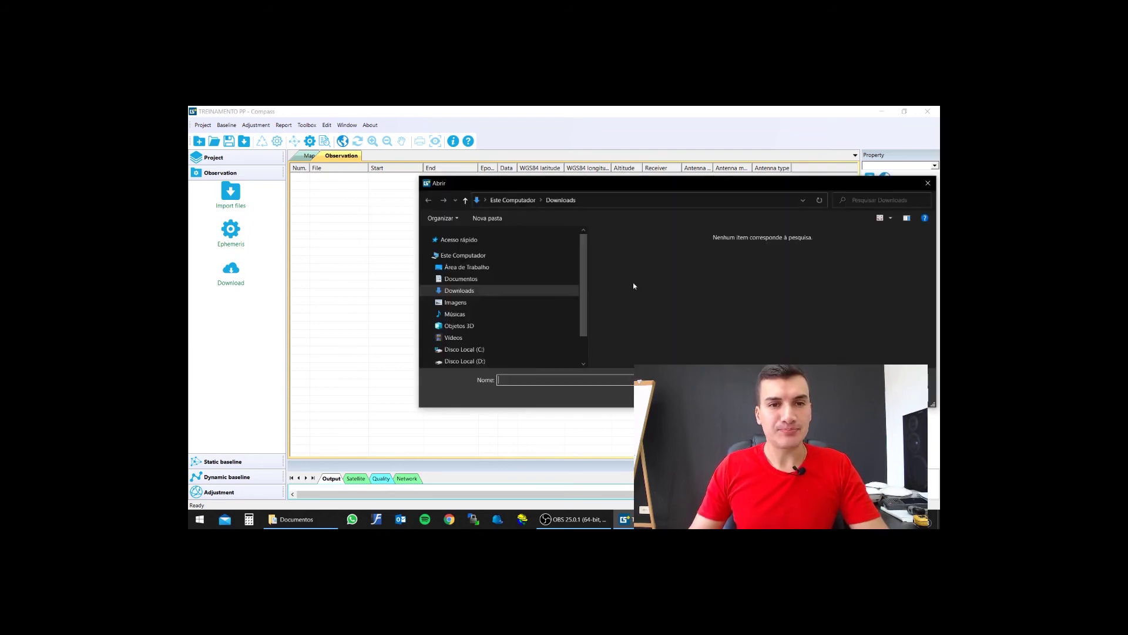
pyautogui.click(477, 268)
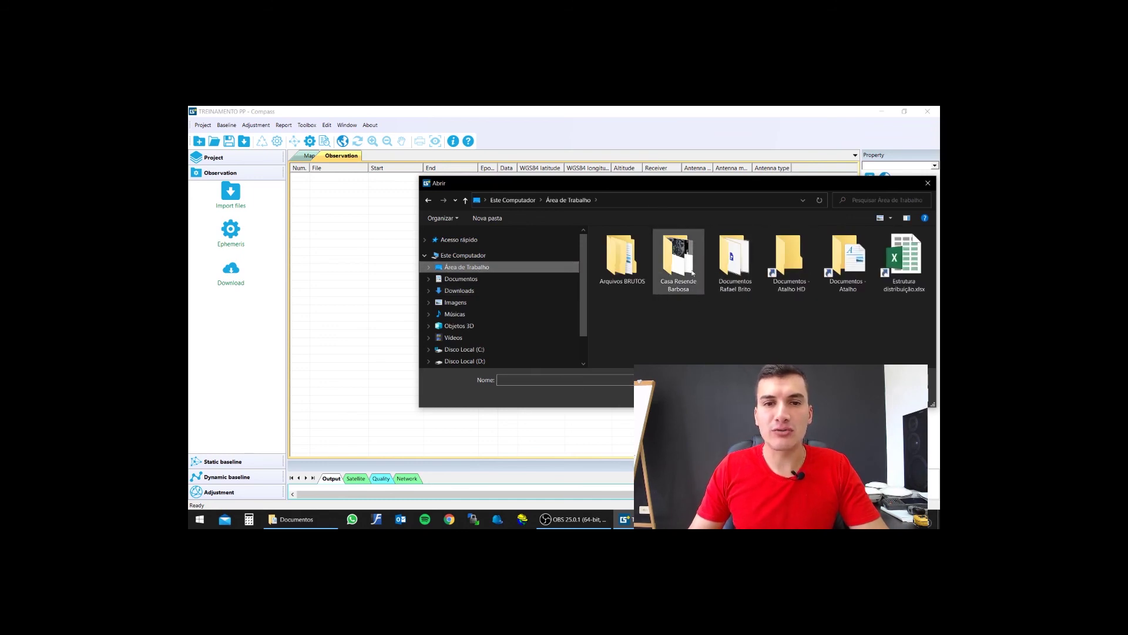
pyautogui.doubleClick(626, 265)
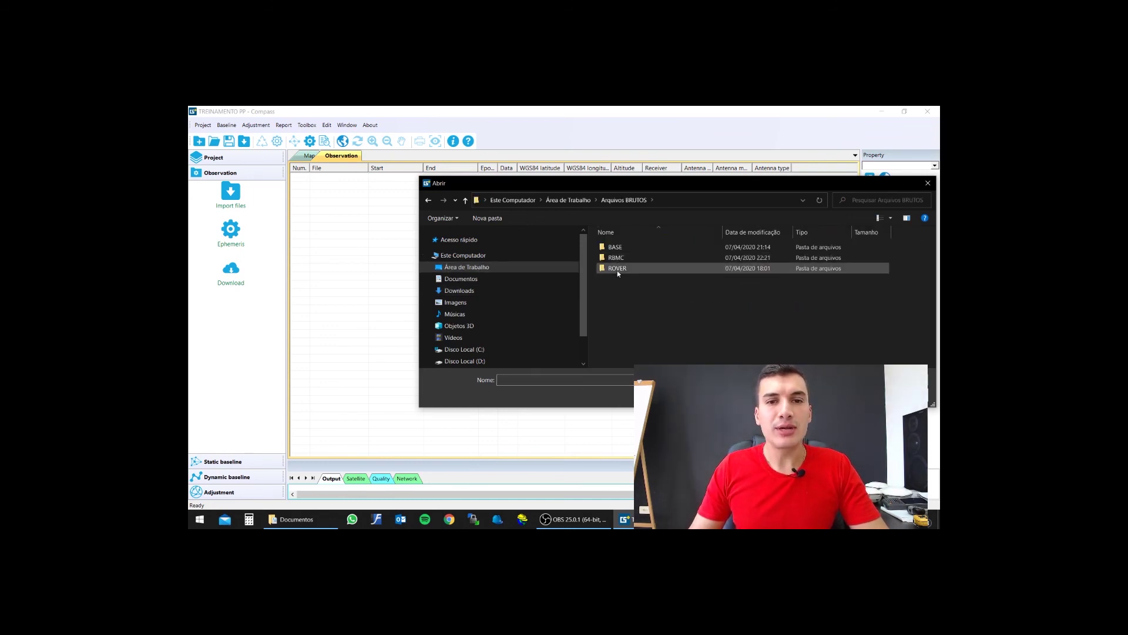
pyautogui.click(617, 269)
pyautogui.doubleClick(617, 269)
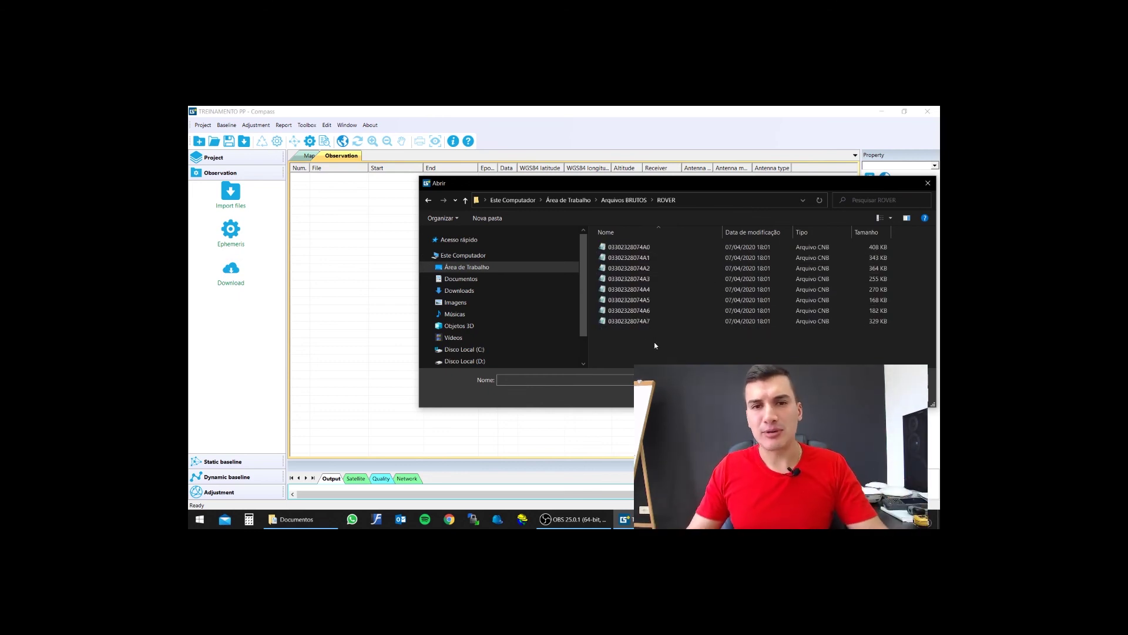
pyautogui.moveTo(650, 326); pyautogui.dragTo(625, 247)
pyautogui.moveTo(628, 184); pyautogui.dragTo(547, 165)
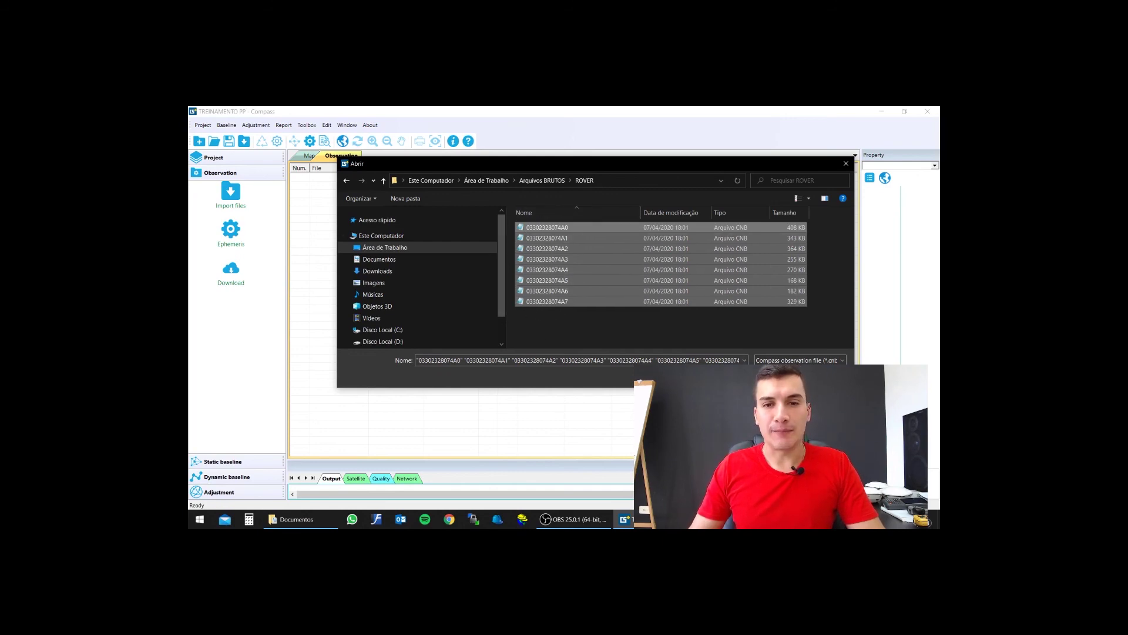
pyautogui.press('Return')
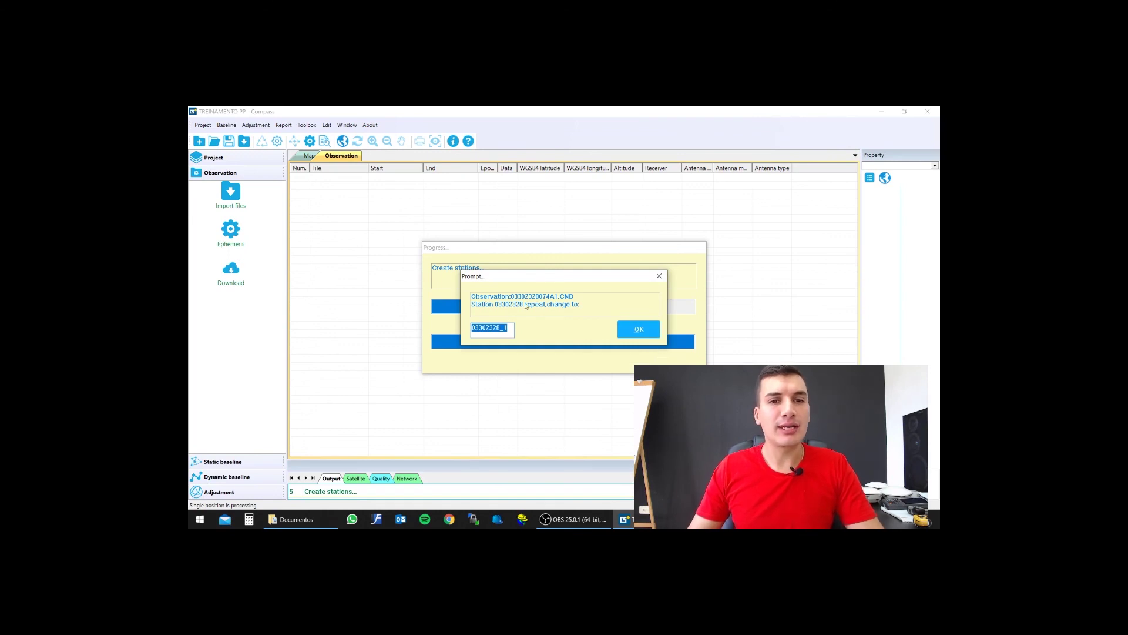
# Accept the suggested replacement name for every repeated station so that the import of the rover files completes
pyautogui.click(637, 328)
pyautogui.click(637, 329)
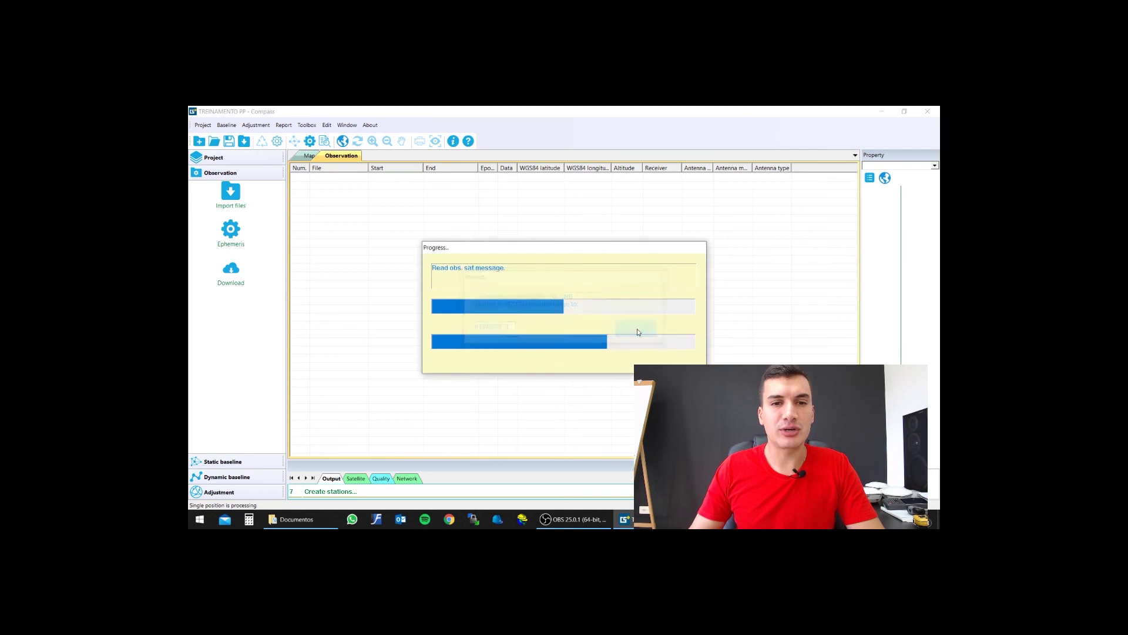
pyautogui.click(637, 329)
pyautogui.click(637, 329)
pyautogui.click(637, 329)
pyautogui.click(637, 329)
pyautogui.click(637, 329)
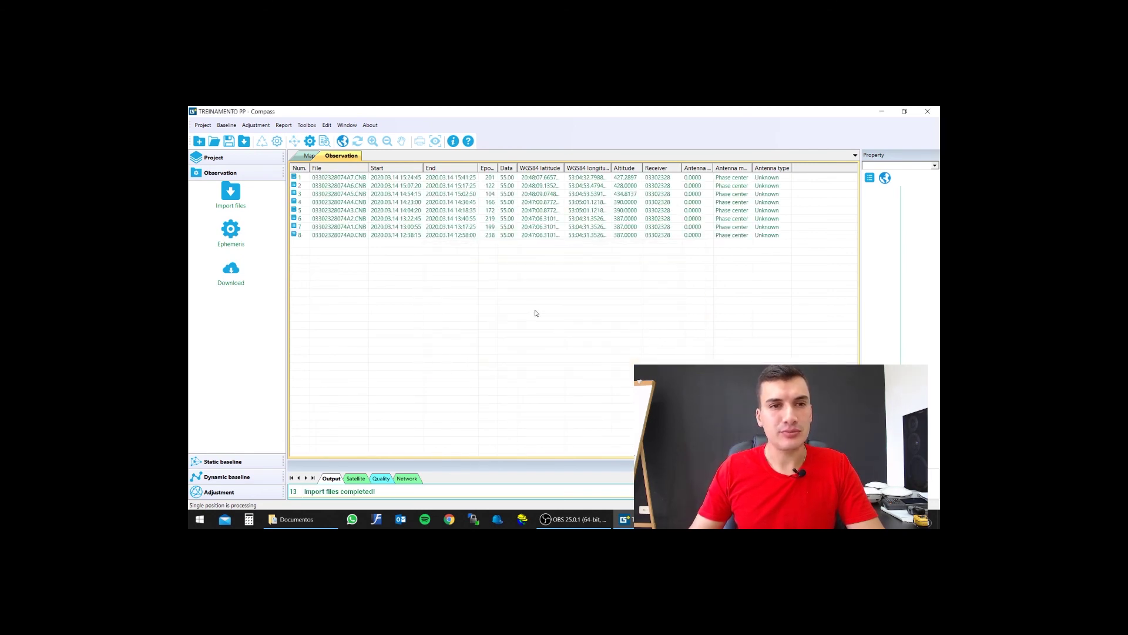
# Widen the File column in the observation list and examine how the imported stations are distributed on the map
pyautogui.moveTo(368, 167); pyautogui.dragTo(394, 167)
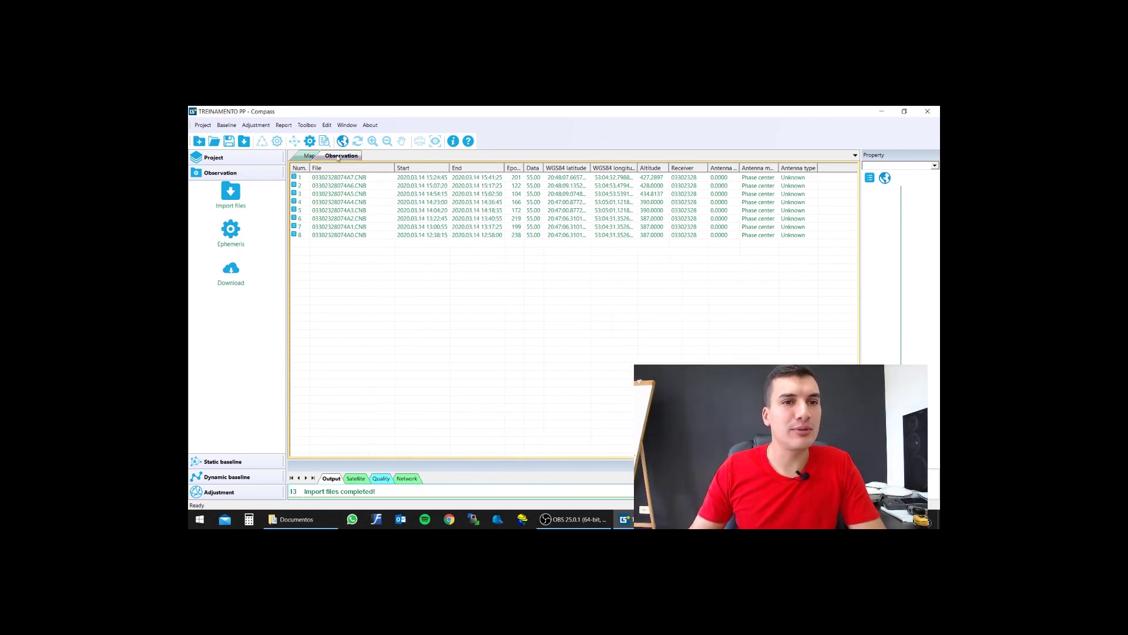
pyautogui.click(309, 156)
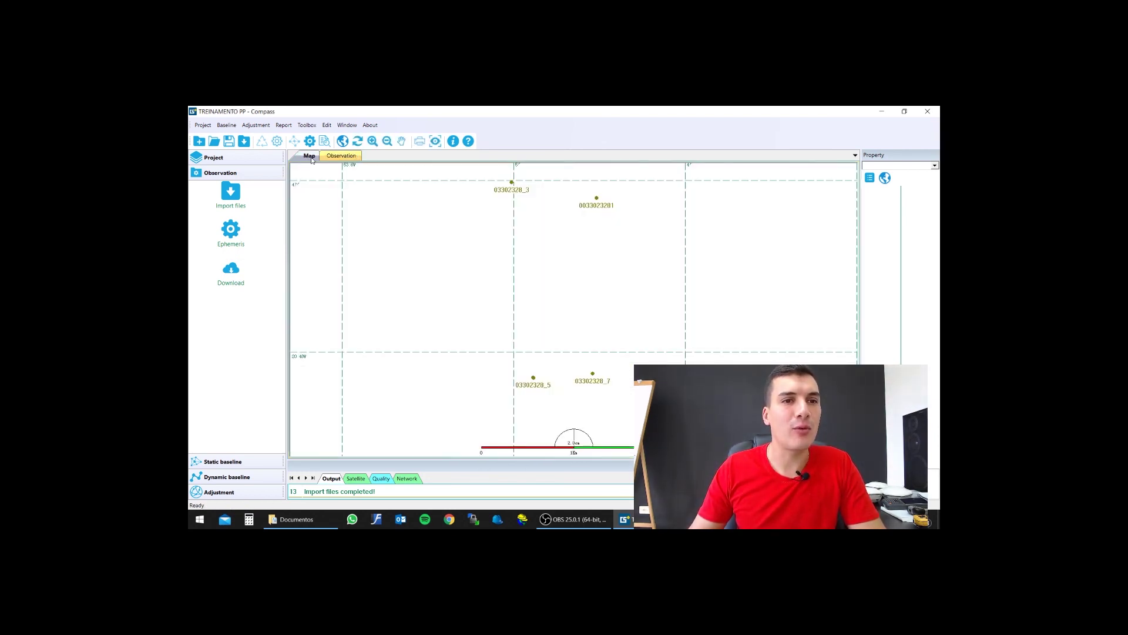
pyautogui.scroll(-1, 549, 281)
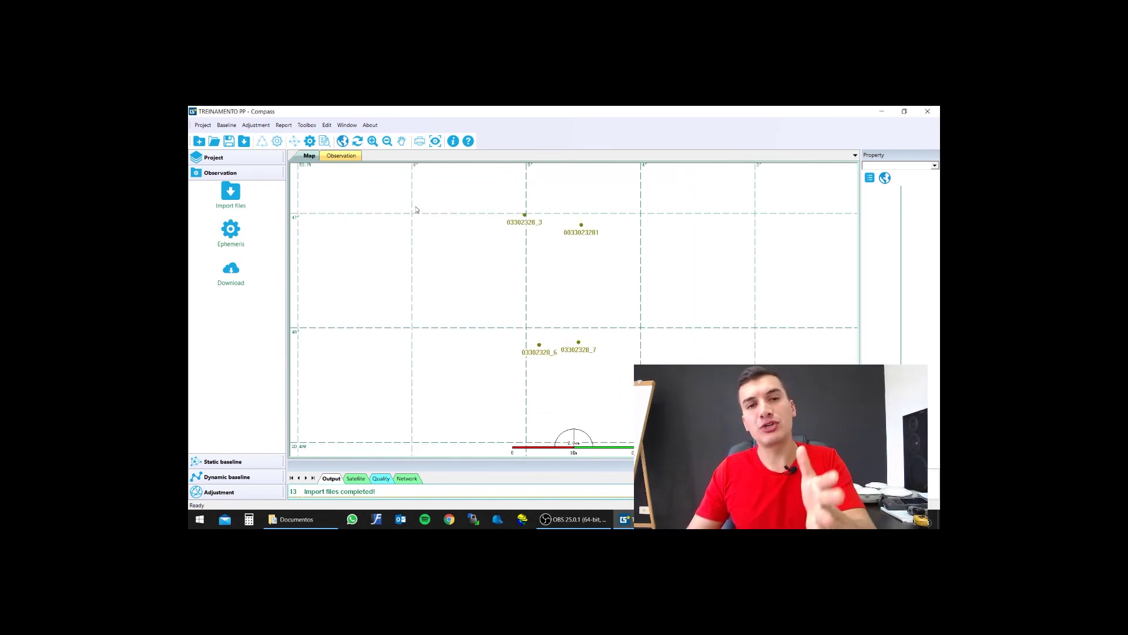
pyautogui.click(402, 141)
pyautogui.moveTo(487, 208); pyautogui.dragTo(531, 224)
pyautogui.scroll(-1, 552, 221)
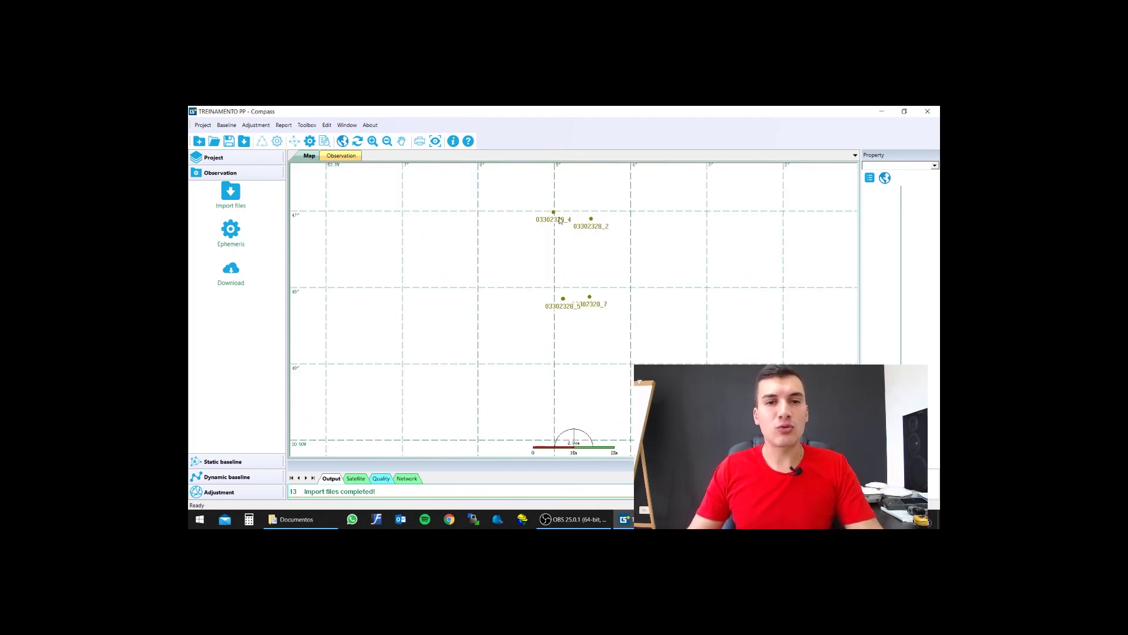
pyautogui.scroll(1, 568, 306)
pyautogui.moveTo(584, 284); pyautogui.dragTo(587, 302)
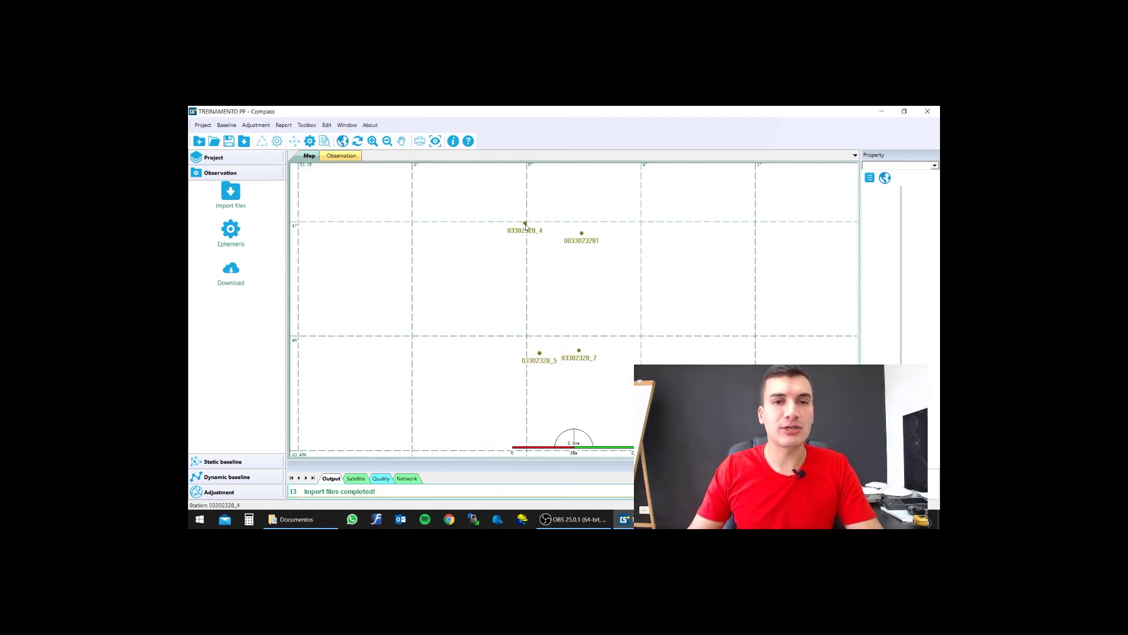
pyautogui.scroll(2, 573, 232)
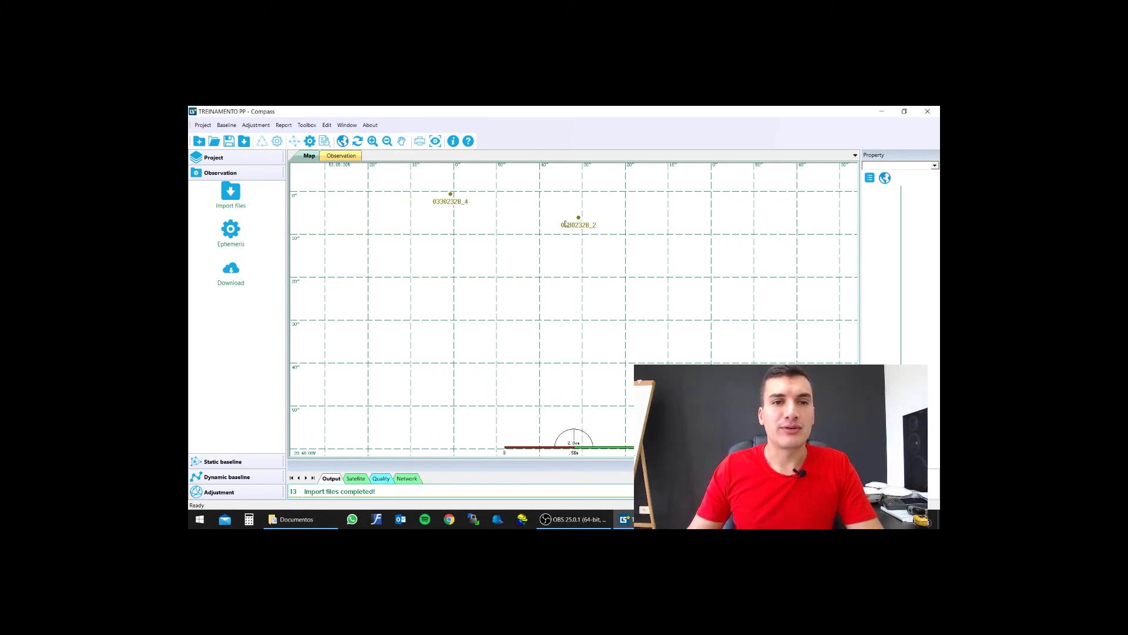
pyautogui.scroll(-1, 578, 225)
pyautogui.scroll(-1, 505, 253)
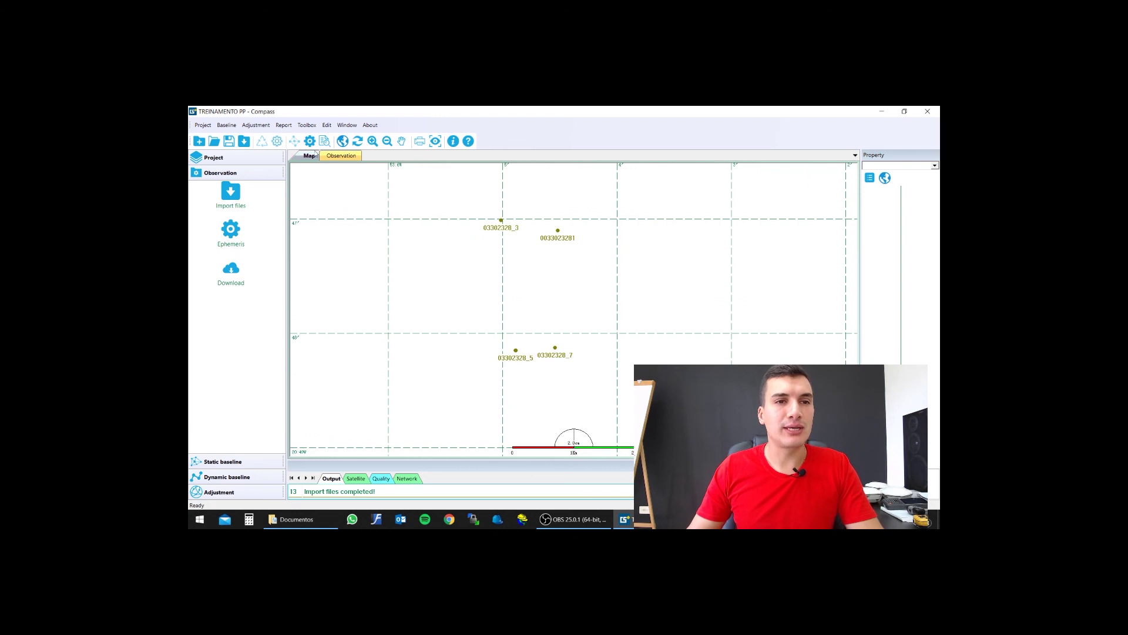
# Adjust the File and Start column widths in the observation list and review the files' start and end times
pyautogui.click(341, 156)
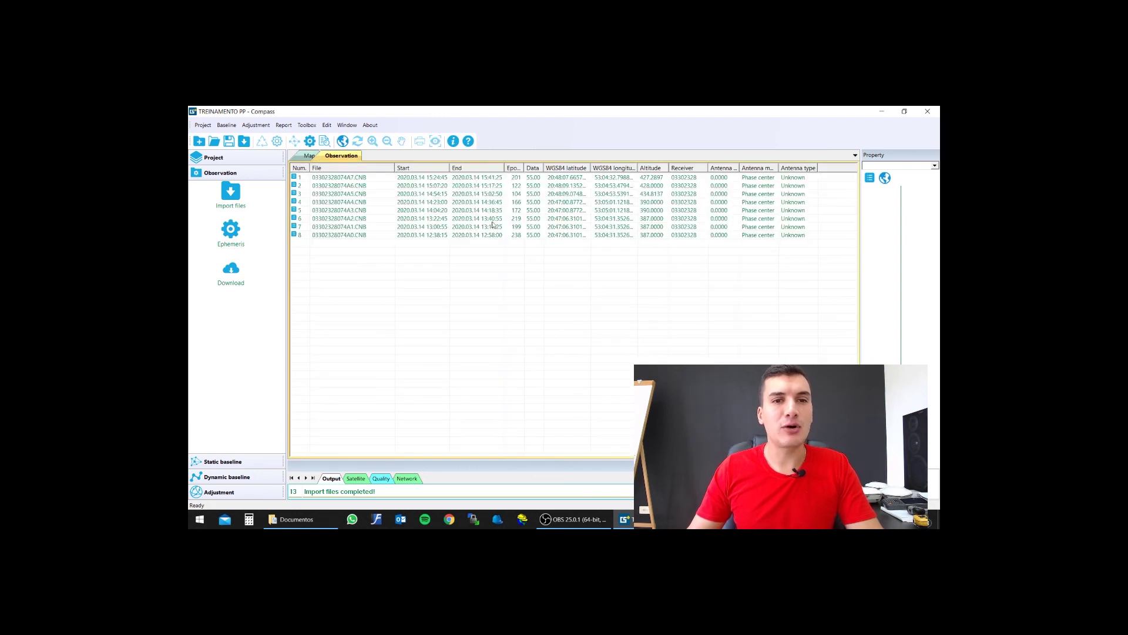
pyautogui.moveTo(392, 168); pyautogui.dragTo(383, 166)
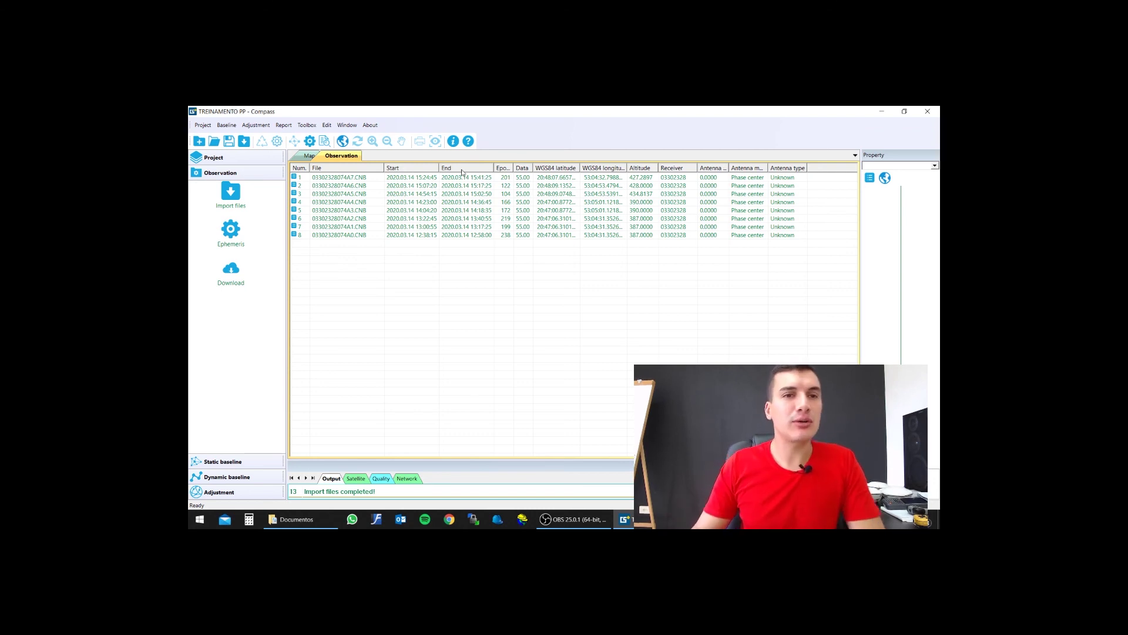
pyautogui.moveTo(439, 169); pyautogui.dragTo(448, 169)
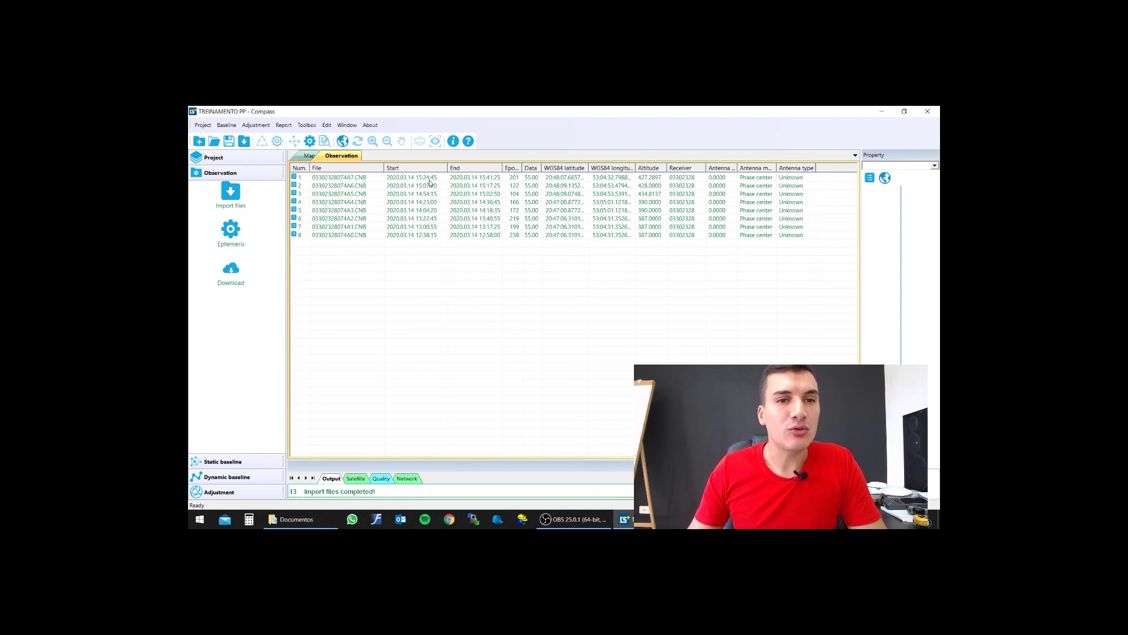
pyautogui.click(315, 236)
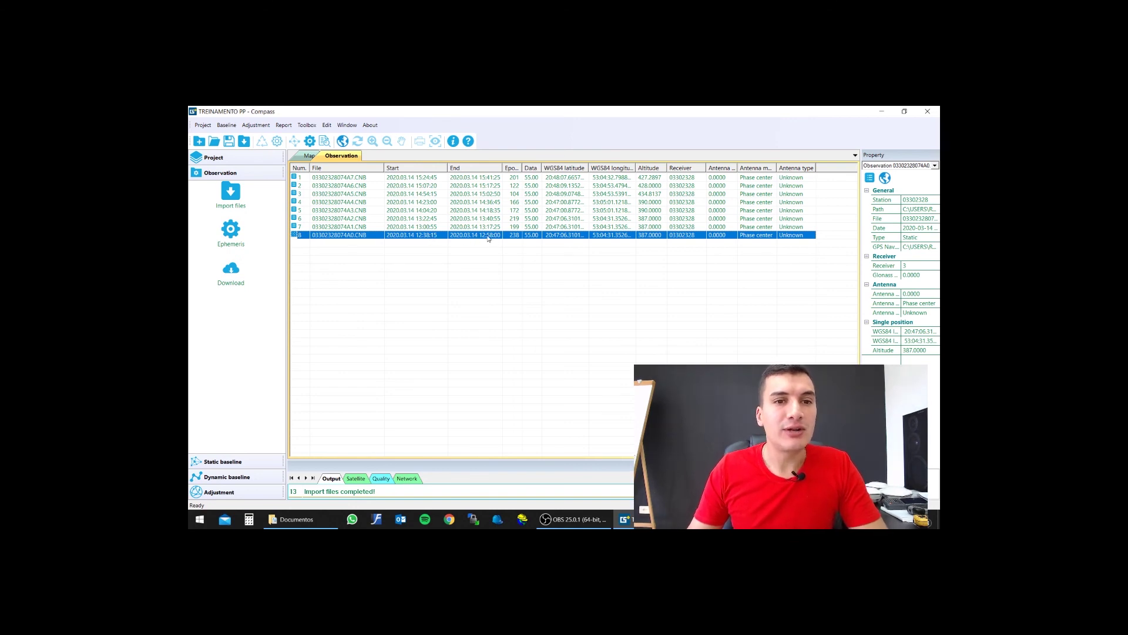
pyautogui.click(427, 229)
pyautogui.click(425, 236)
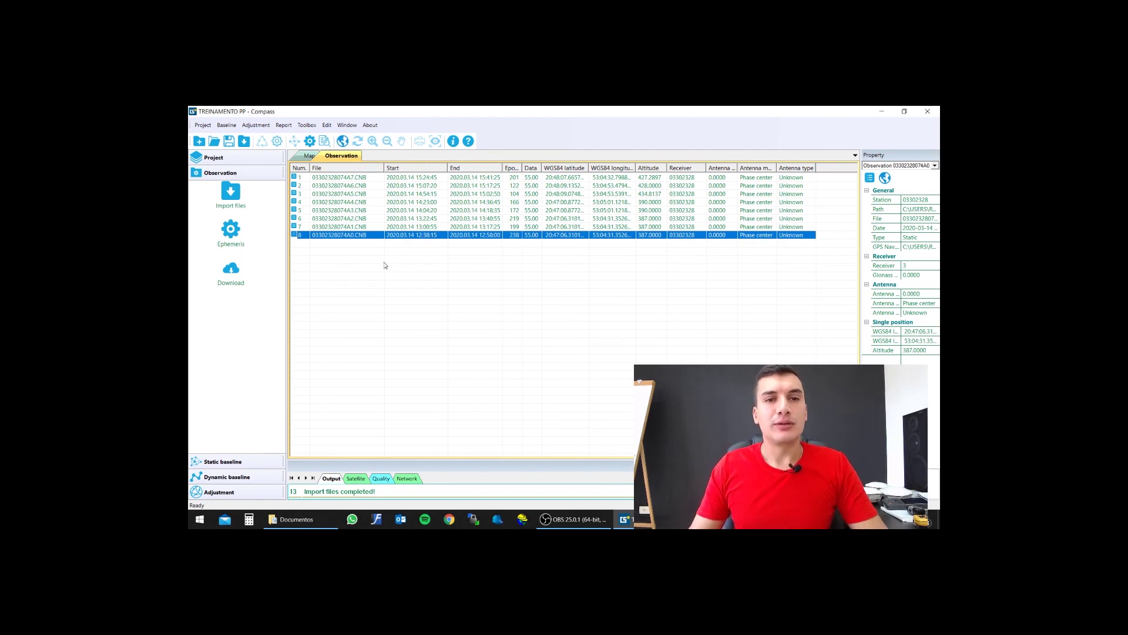
pyautogui.click(362, 227)
pyautogui.click(361, 219)
pyautogui.click(360, 211)
pyautogui.click(361, 202)
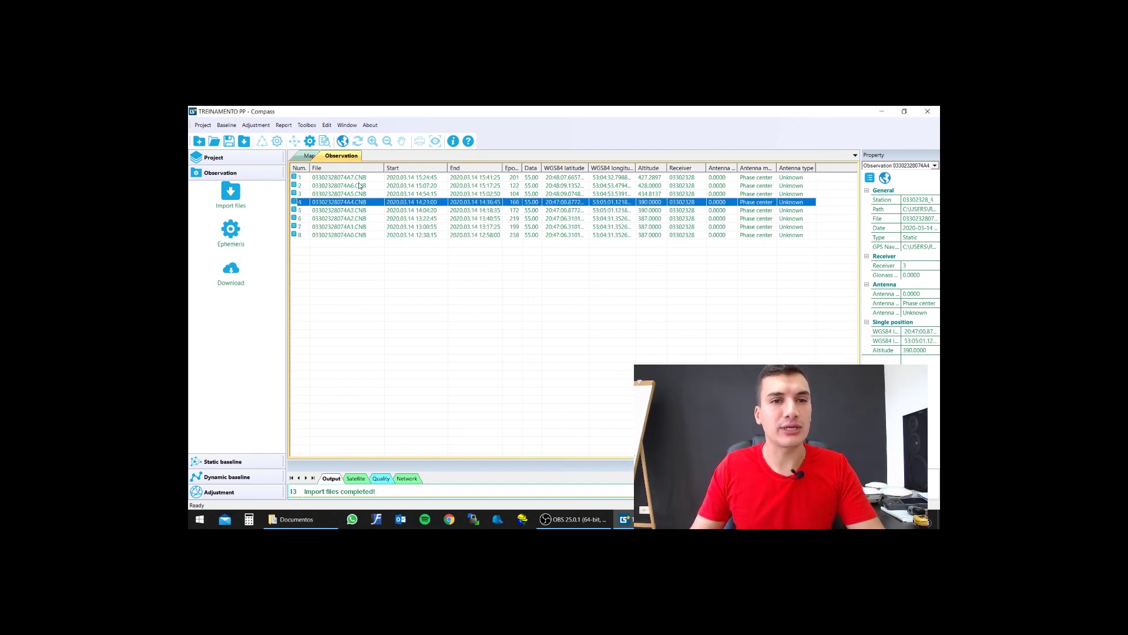
pyautogui.click(356, 177)
pyautogui.click(353, 235)
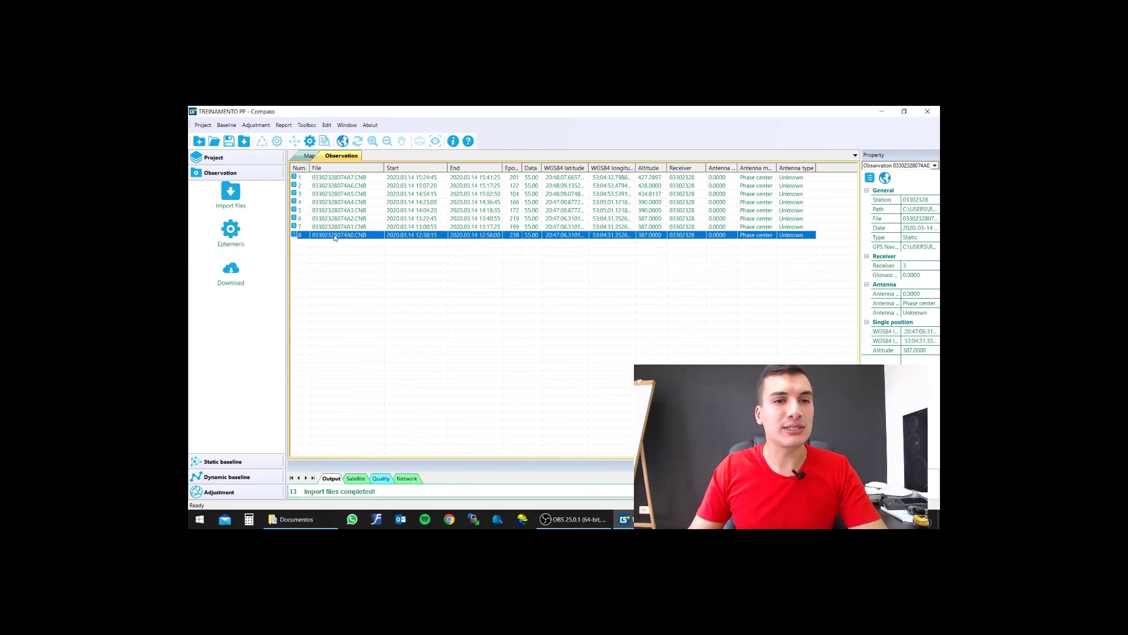
pyautogui.click(911, 199)
pyautogui.moveTo(934, 198); pyautogui.dragTo(904, 199)
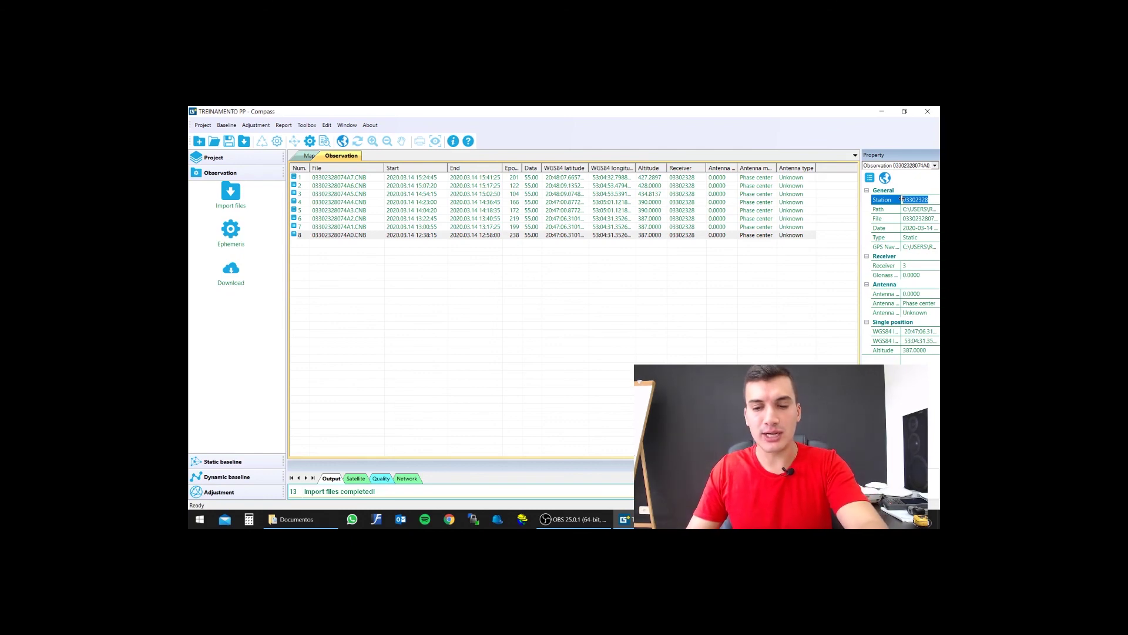
pyautogui.write('P1')
pyautogui.press('Return')
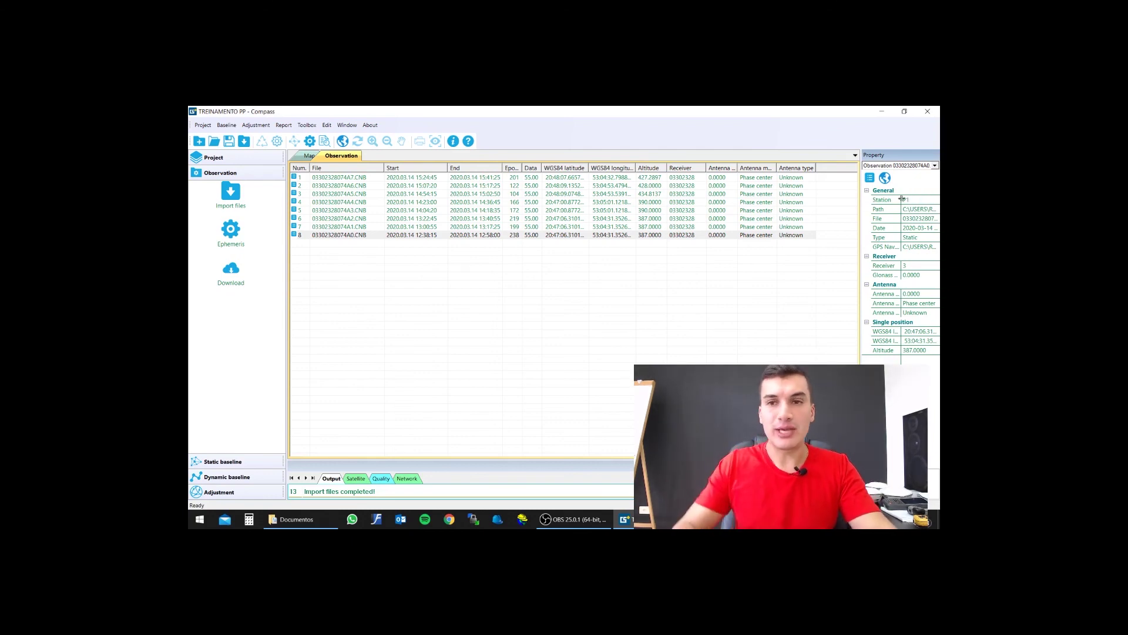
pyautogui.click(356, 228)
pyautogui.moveTo(934, 199); pyautogui.dragTo(904, 199)
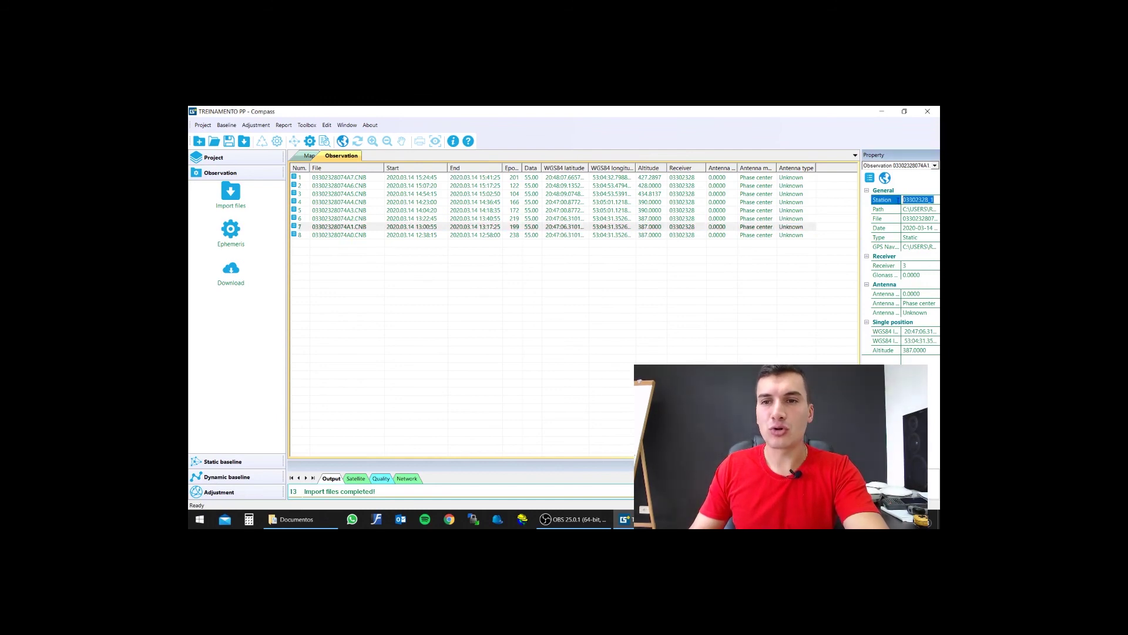
pyautogui.write('P2')
pyautogui.press('Return')
pyautogui.click(365, 218)
pyautogui.moveTo(929, 200); pyautogui.dragTo(889, 200)
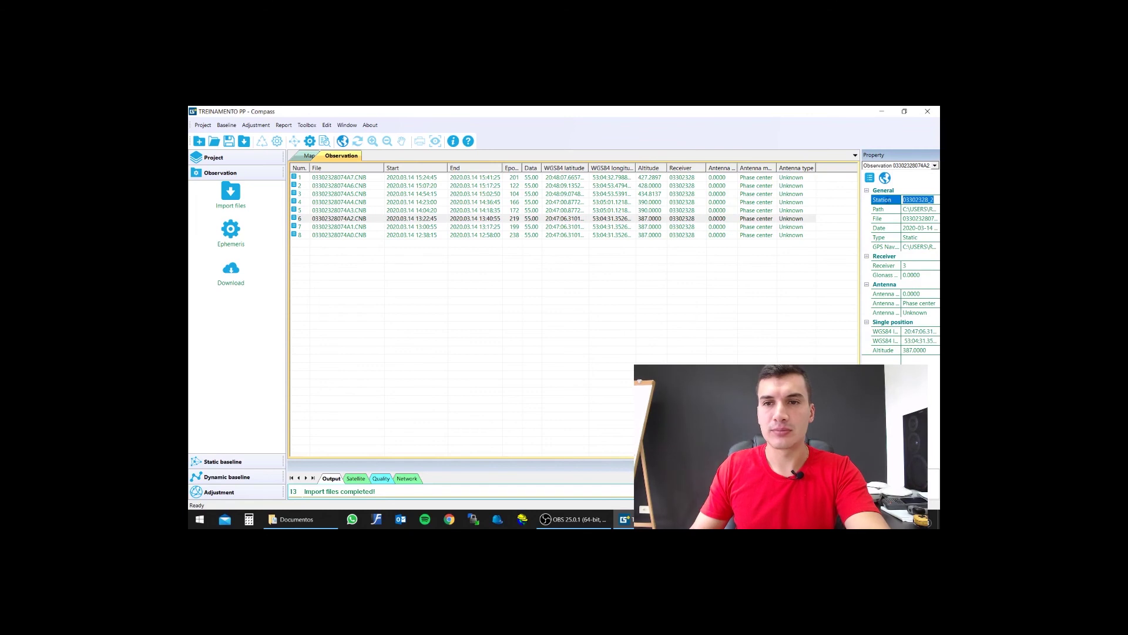
pyautogui.write('P3')
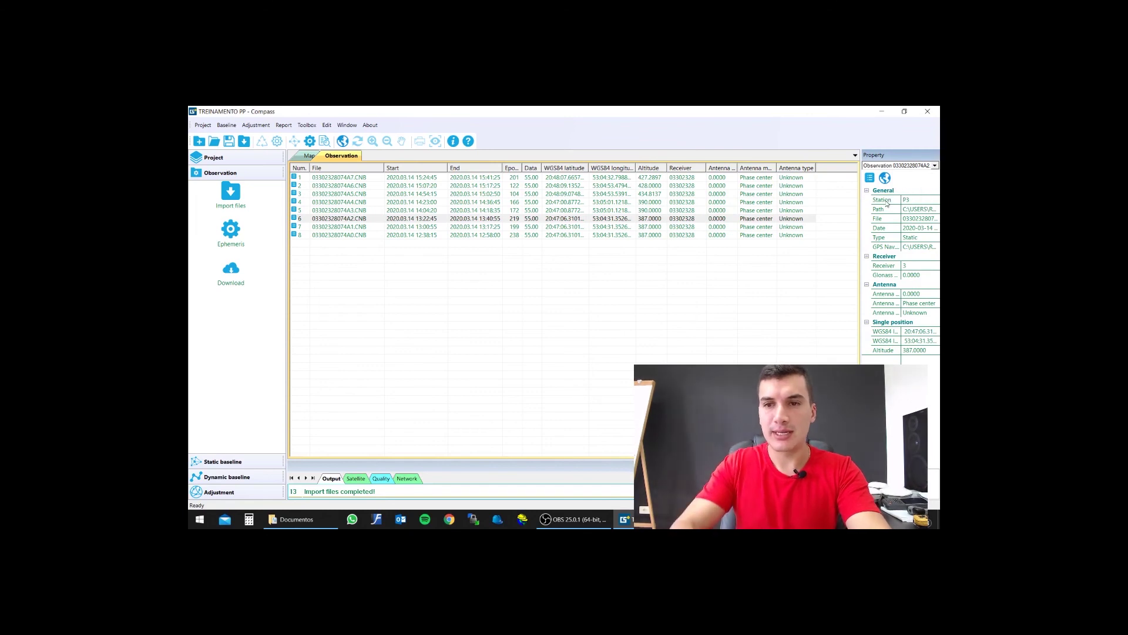
pyautogui.click(365, 210)
pyautogui.moveTo(934, 200); pyautogui.dragTo(887, 202)
pyautogui.write('P4')
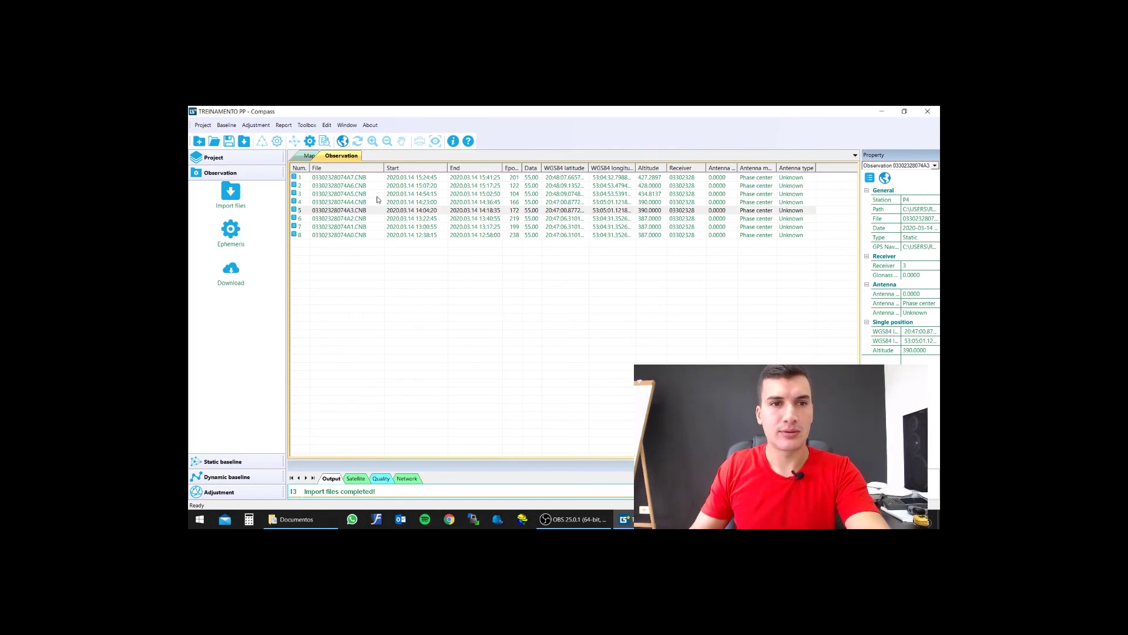
pyautogui.click(379, 202)
pyautogui.click(937, 200)
pyautogui.moveTo(937, 200); pyautogui.dragTo(903, 201)
pyautogui.write('P5')
pyautogui.press('Return')
pyautogui.click(375, 193)
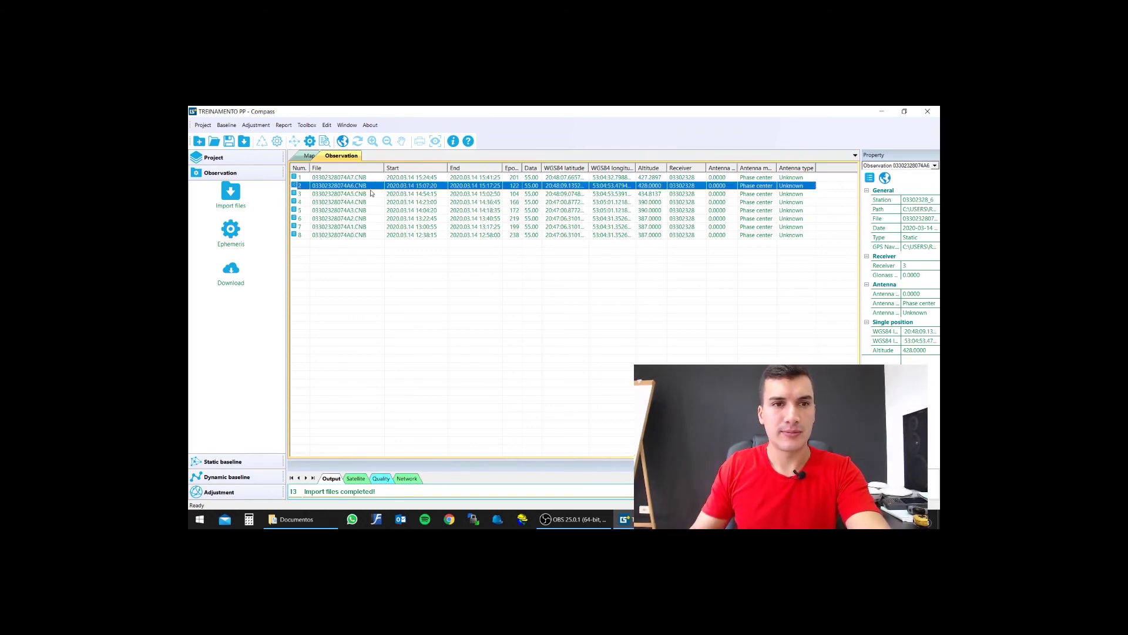
pyautogui.click(936, 200)
pyautogui.moveTo(936, 200); pyautogui.dragTo(883, 200)
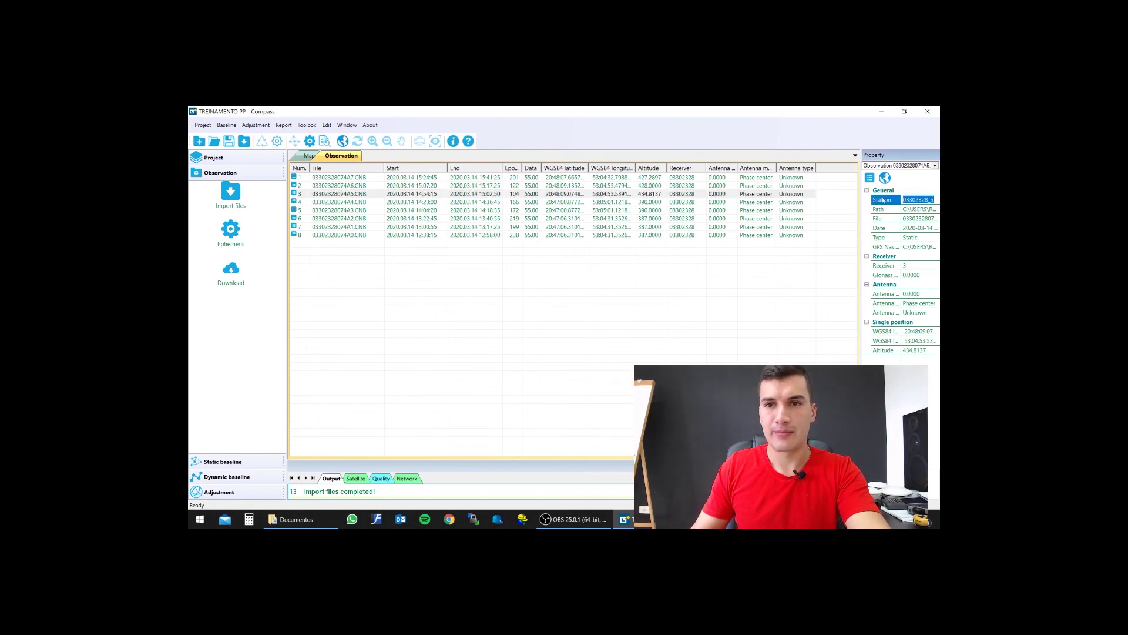
pyautogui.write('P6')
pyautogui.press('Return')
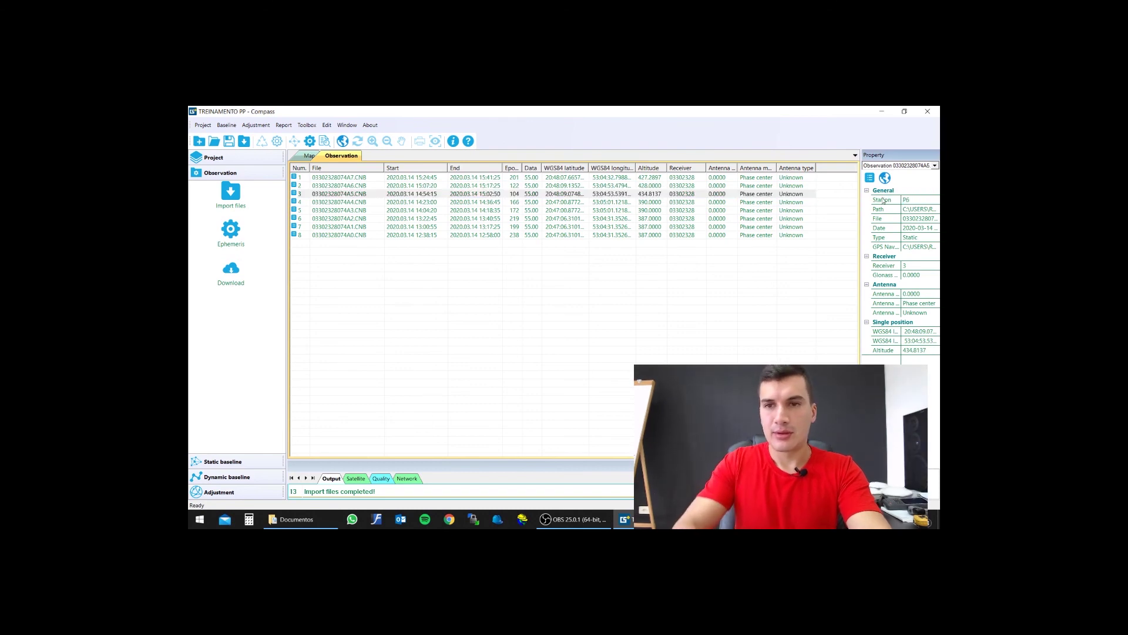
pyautogui.click(354, 185)
pyautogui.click(929, 200)
pyautogui.moveTo(928, 201); pyautogui.dragTo(890, 200)
pyautogui.write('P7')
pyautogui.press('Return')
pyautogui.click(355, 179)
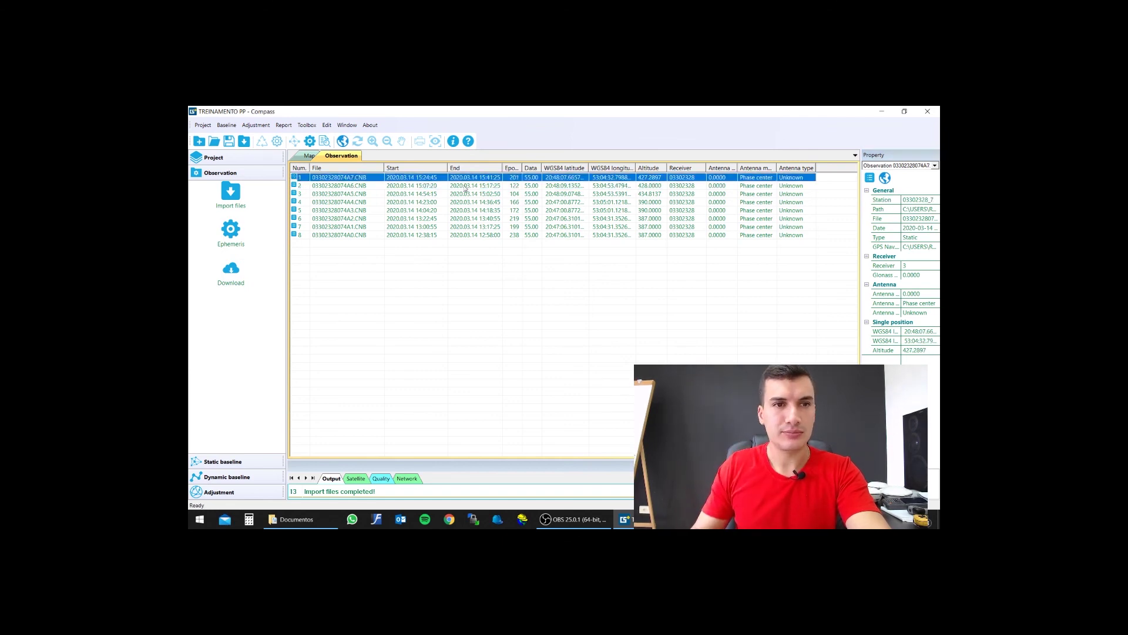
pyautogui.click(931, 201)
pyautogui.moveTo(930, 201); pyautogui.dragTo(890, 201)
pyautogui.write('P8')
pyautogui.press('Return')
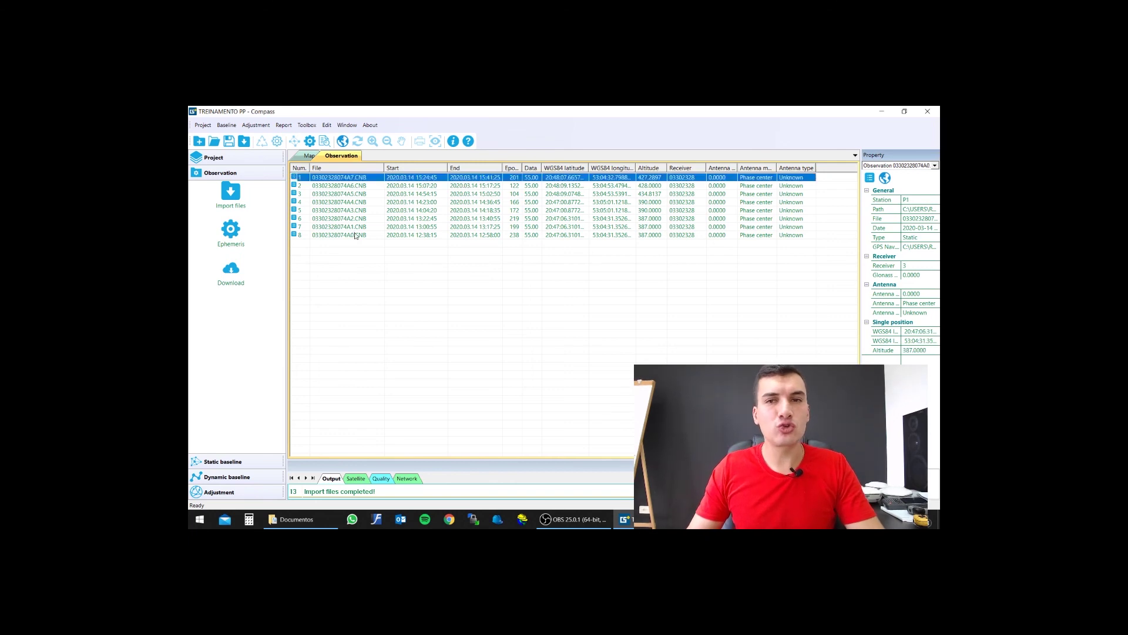
# Go through the observation list and check the station name assigned to each file
pyautogui.click(357, 231)
pyautogui.press('Up')
pyautogui.press('Up')
pyautogui.press('Up')
pyautogui.press('Up')
pyautogui.press('Up')
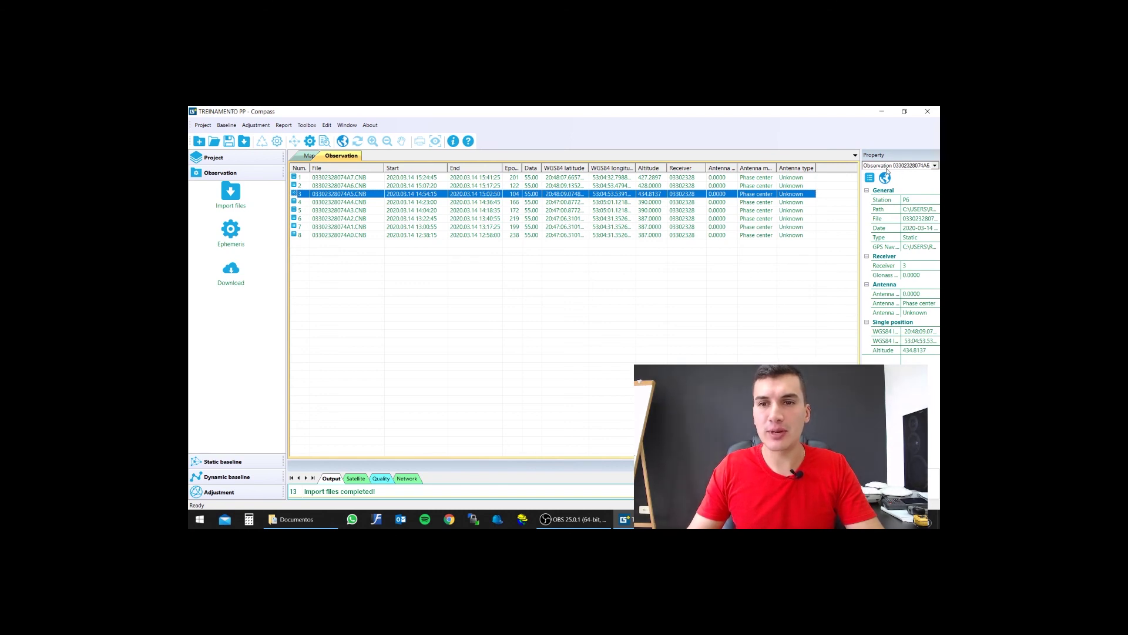
pyautogui.click(419, 202)
pyautogui.click(421, 219)
pyautogui.click(421, 202)
pyautogui.click(420, 184)
pyautogui.click(420, 179)
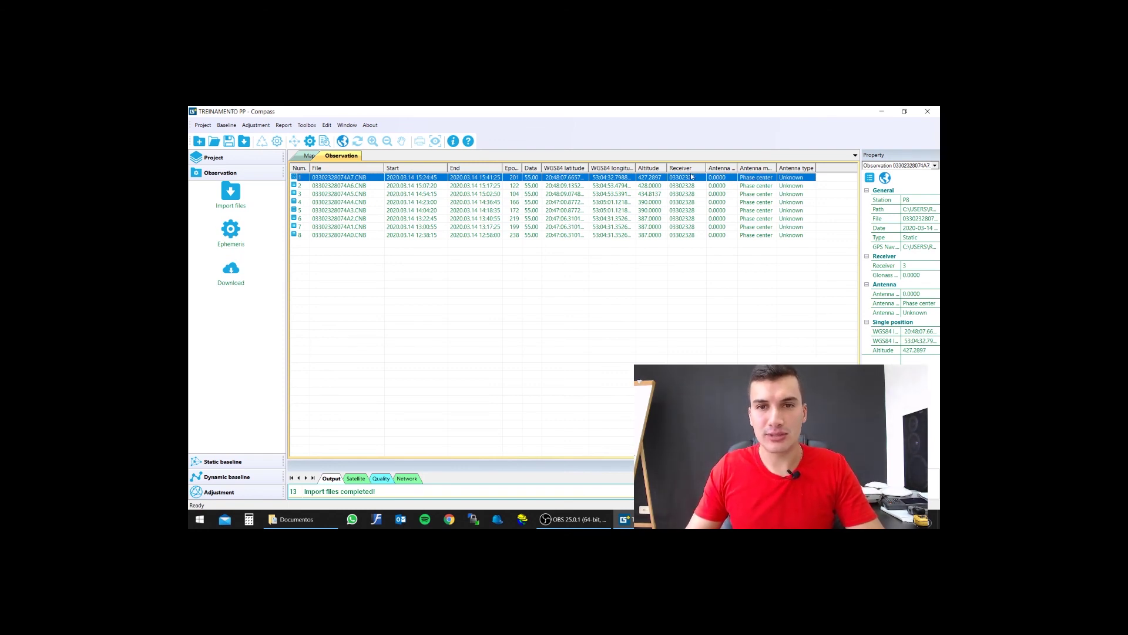
pyautogui.rightClick(723, 182)
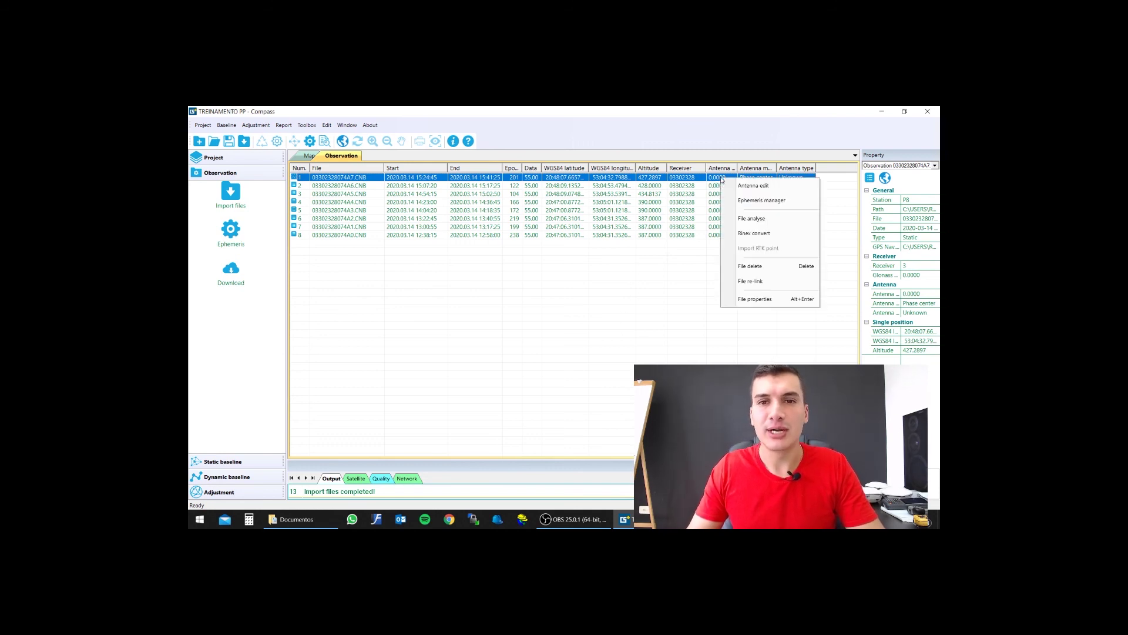
pyautogui.click(754, 186)
pyautogui.moveTo(537, 275); pyautogui.dragTo(523, 275)
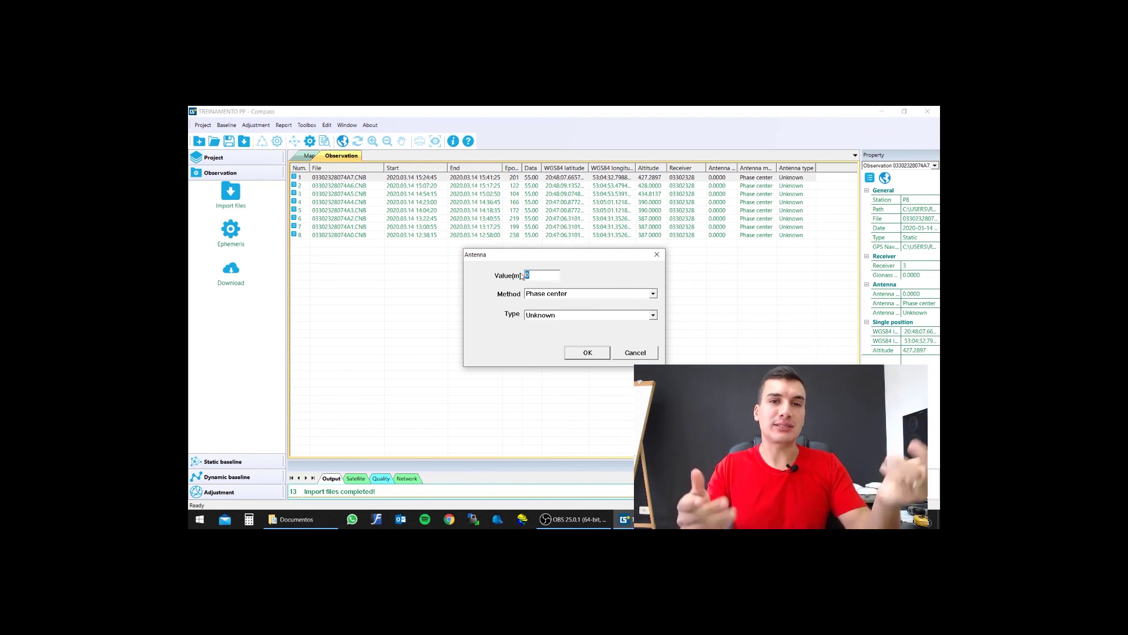
pyautogui.write('1.8')
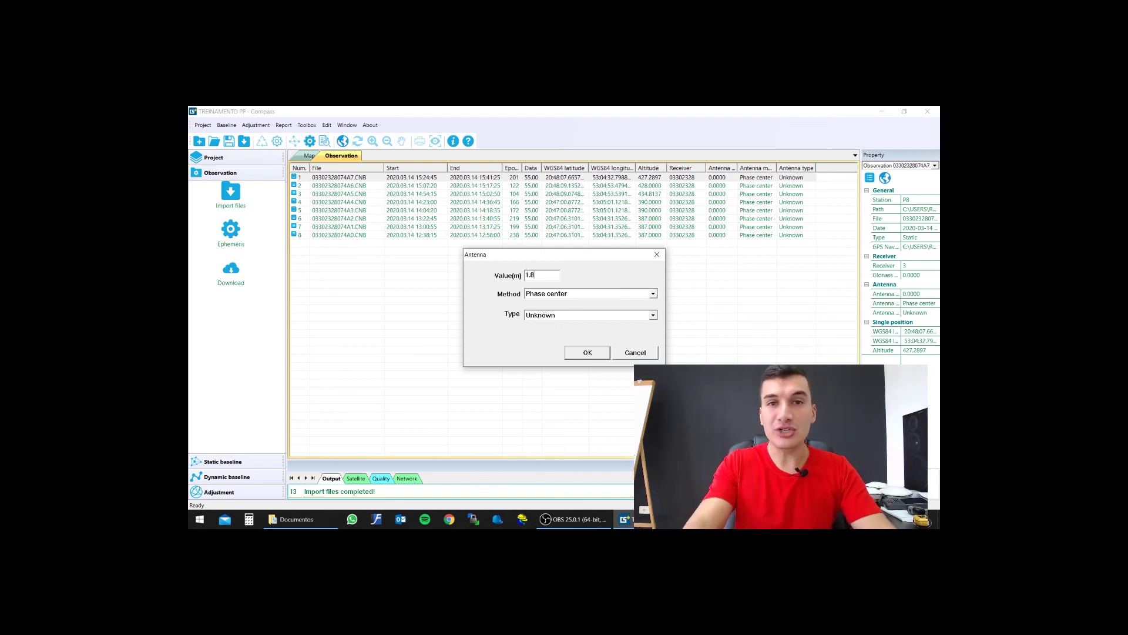
pyautogui.click(653, 293)
pyautogui.click(532, 292)
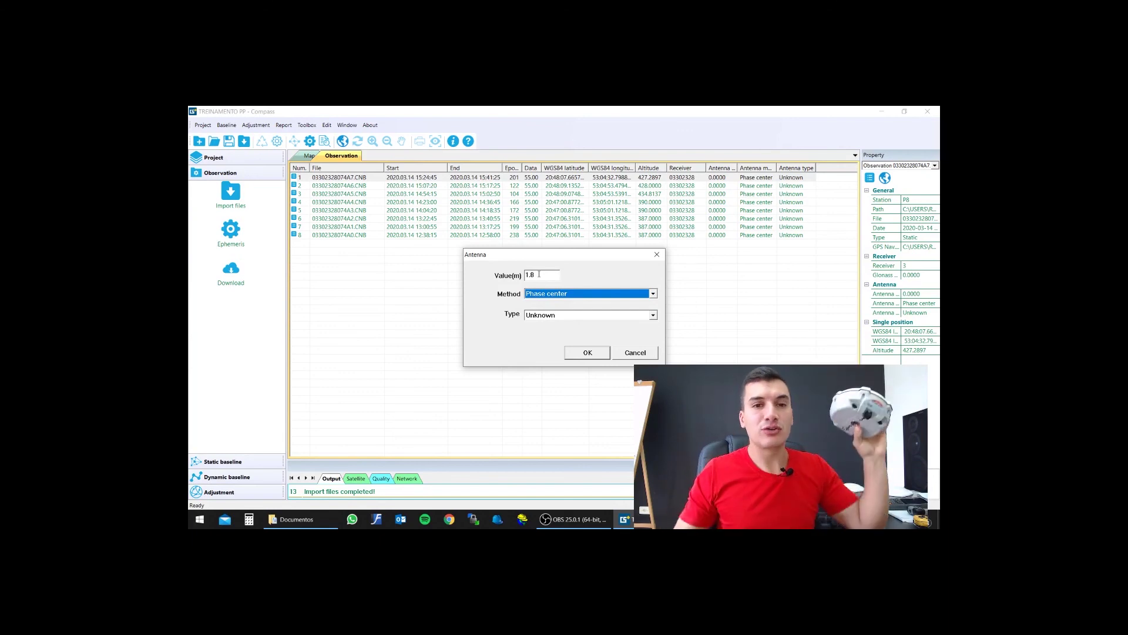
pyautogui.click(578, 297)
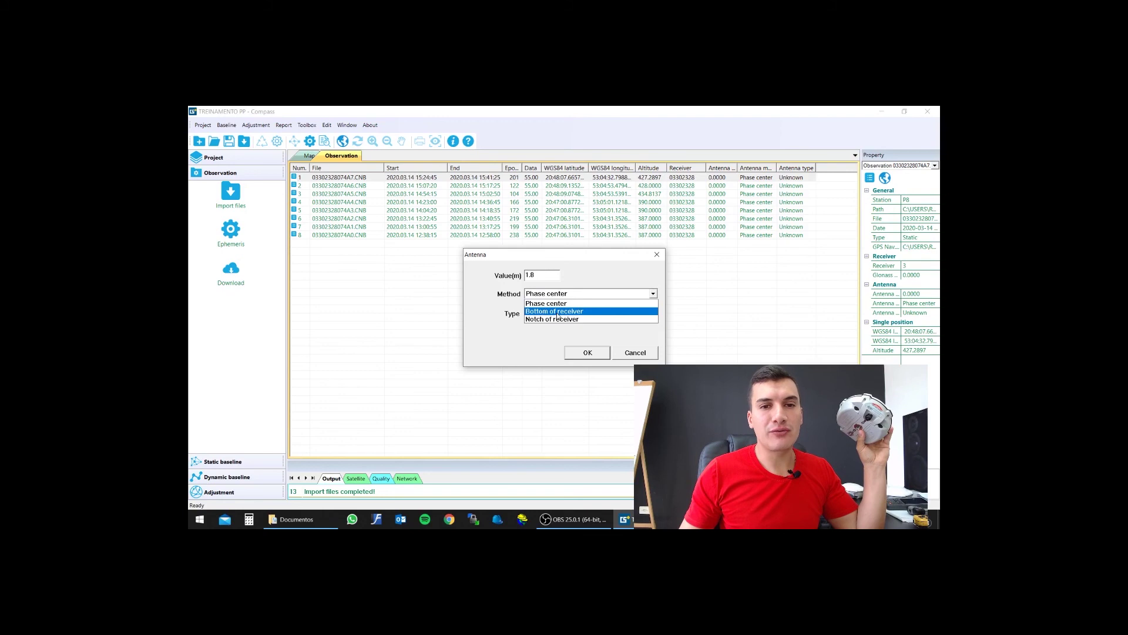
pyautogui.click(558, 311)
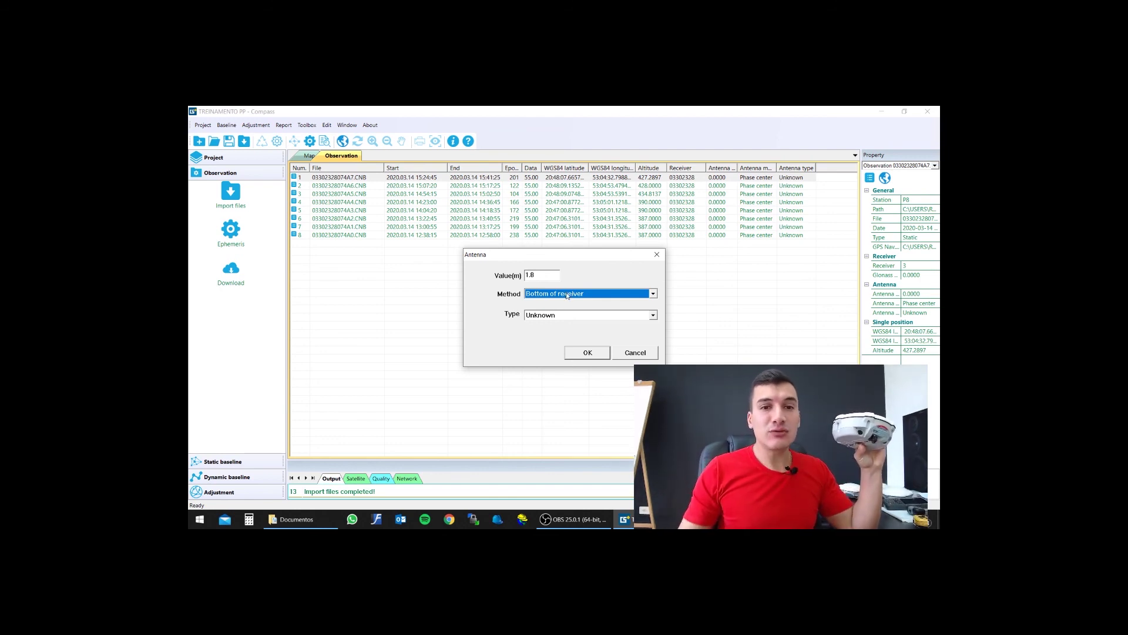
# Try the Notch of receiver method, and switch the measuring method back to Bottom of receiver
pyautogui.click(567, 294)
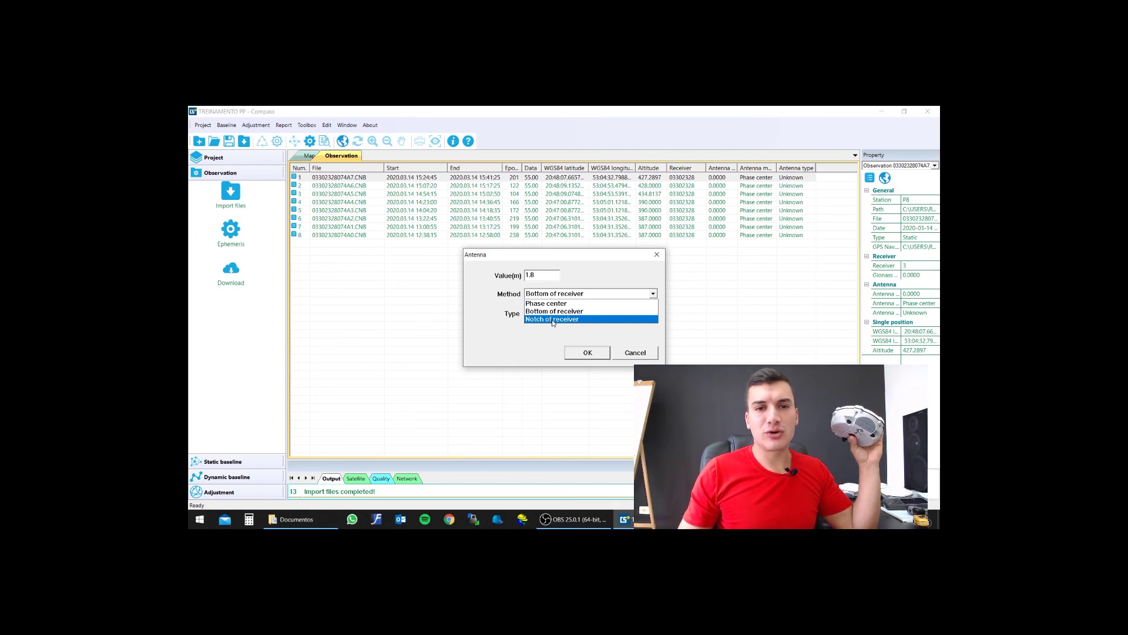
pyautogui.click(553, 319)
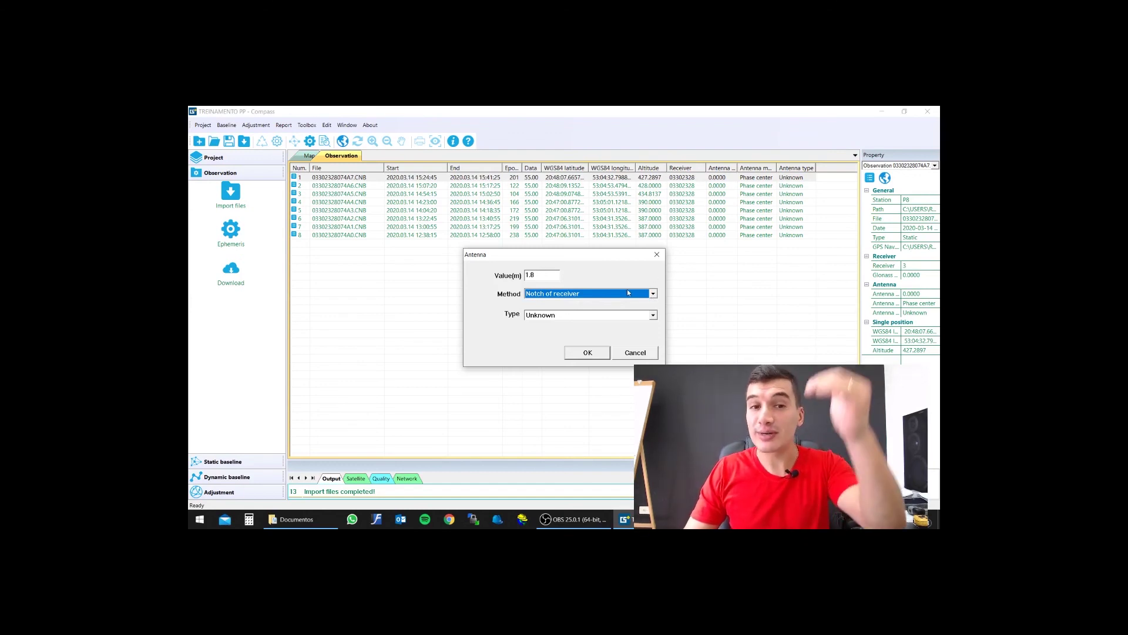
pyautogui.click(601, 297)
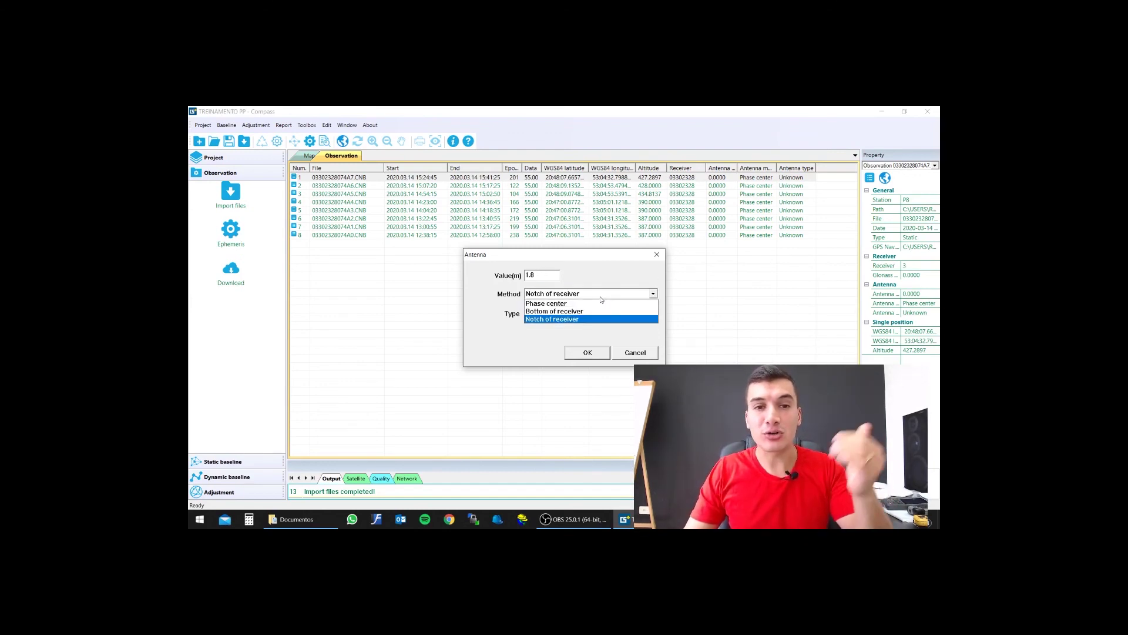
pyautogui.click(557, 311)
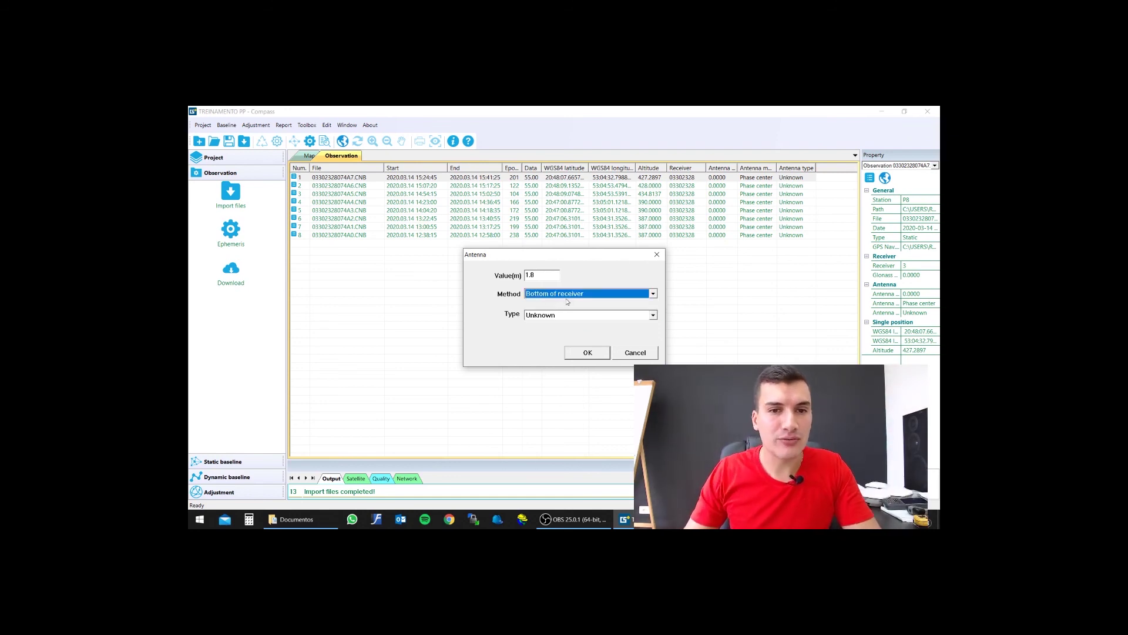
pyautogui.click(558, 316)
pyautogui.scroll(-5, 656, 334)
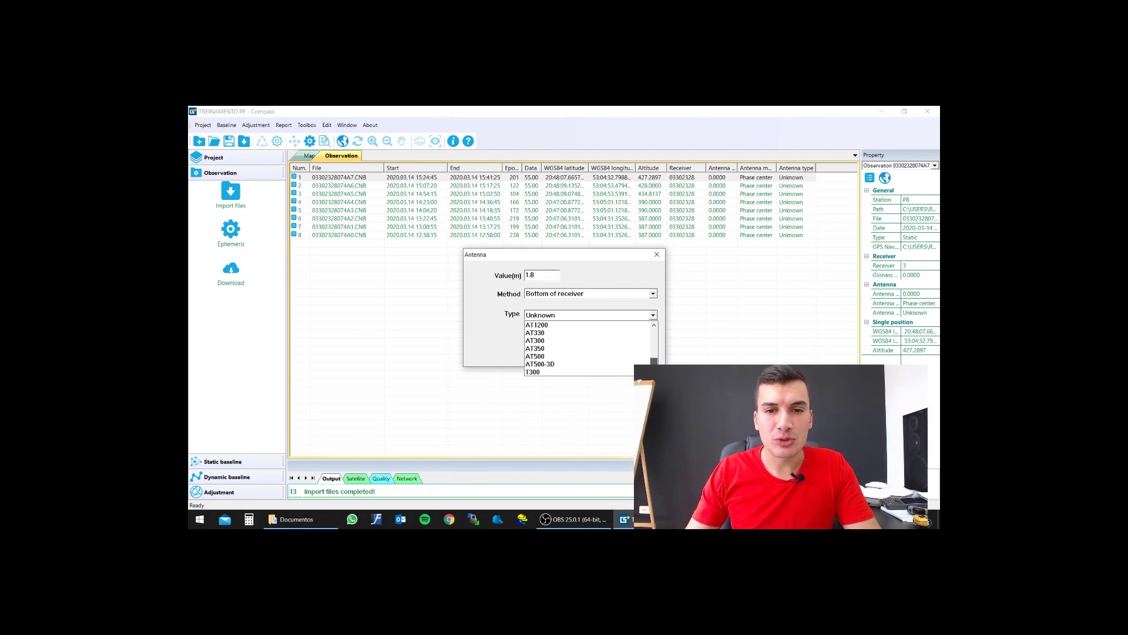
pyautogui.click(553, 373)
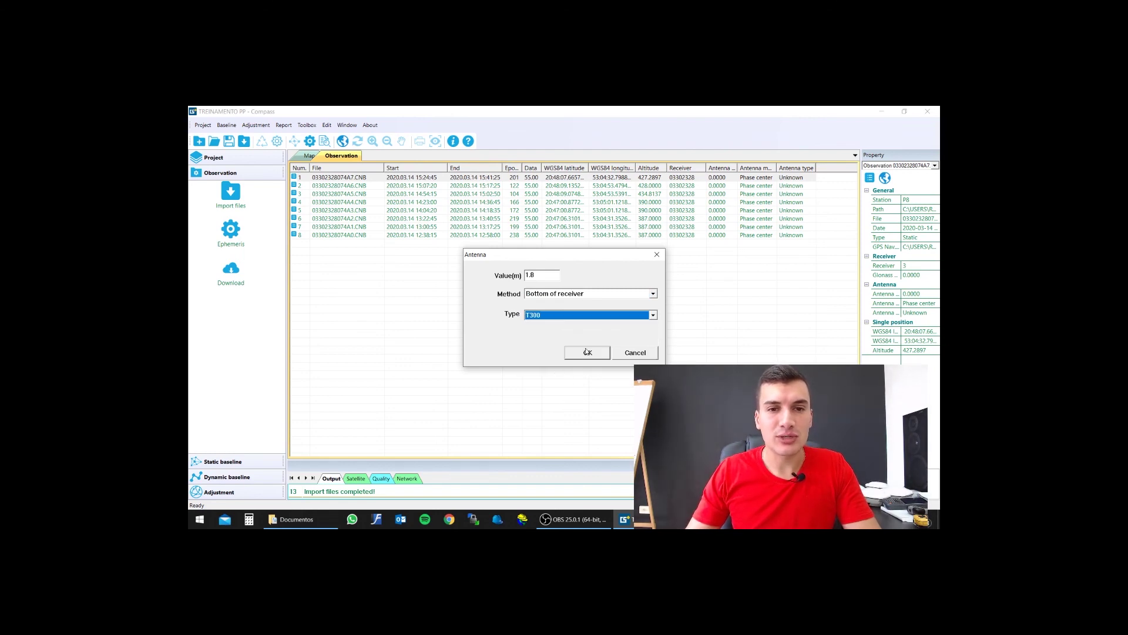
pyautogui.click(582, 352)
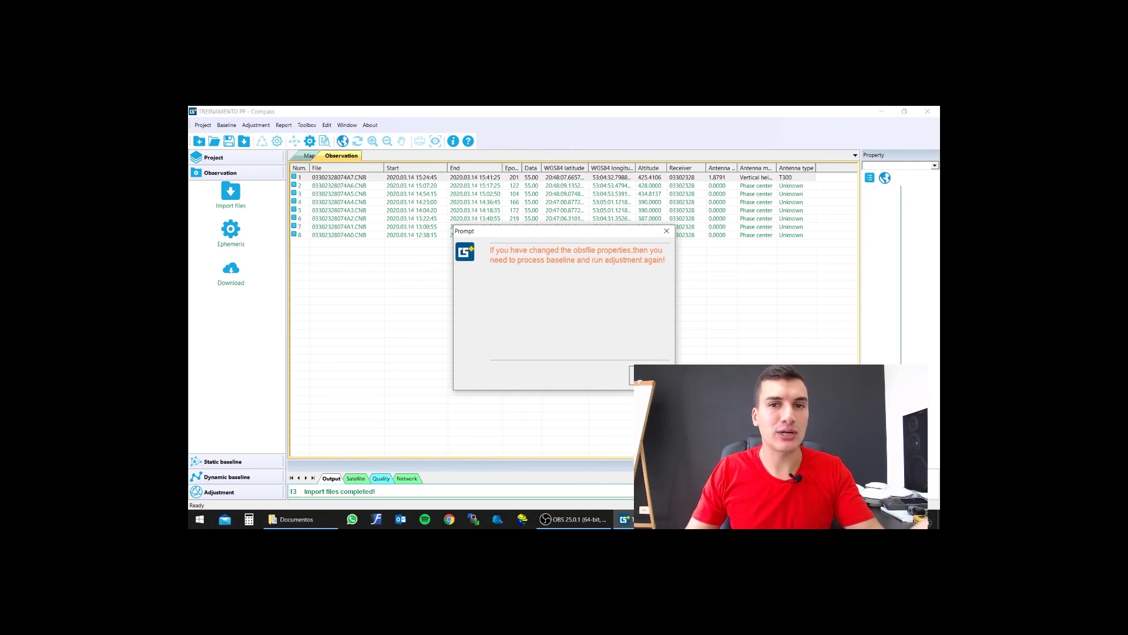
pyautogui.click(649, 376)
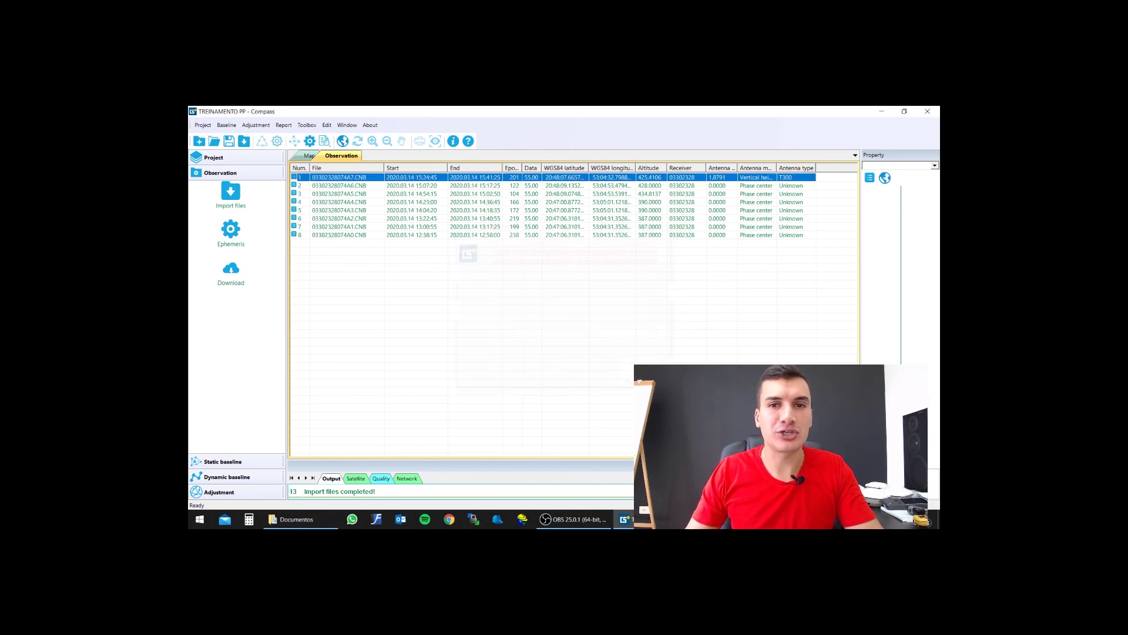
pyautogui.click(725, 185)
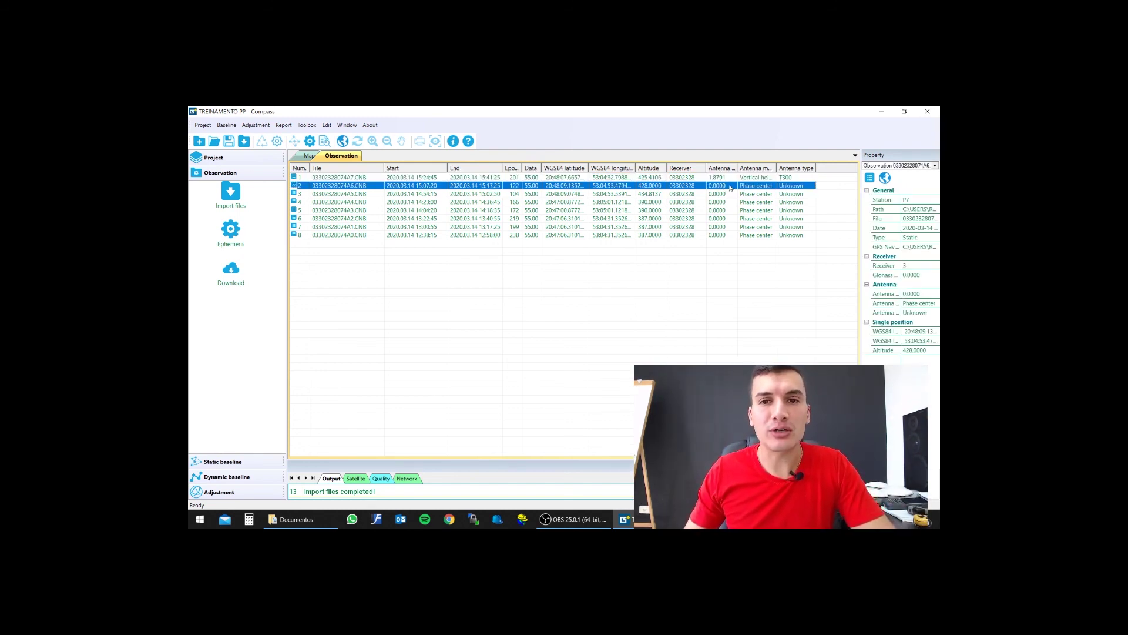
pyautogui.click(729, 179)
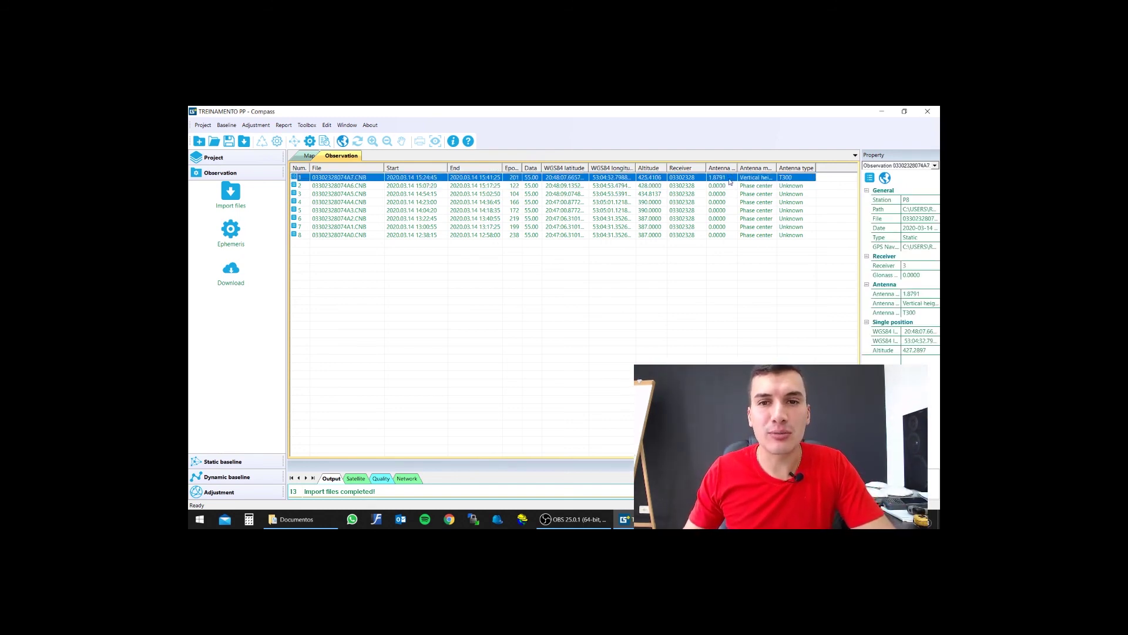
pyautogui.doubleClick(777, 168)
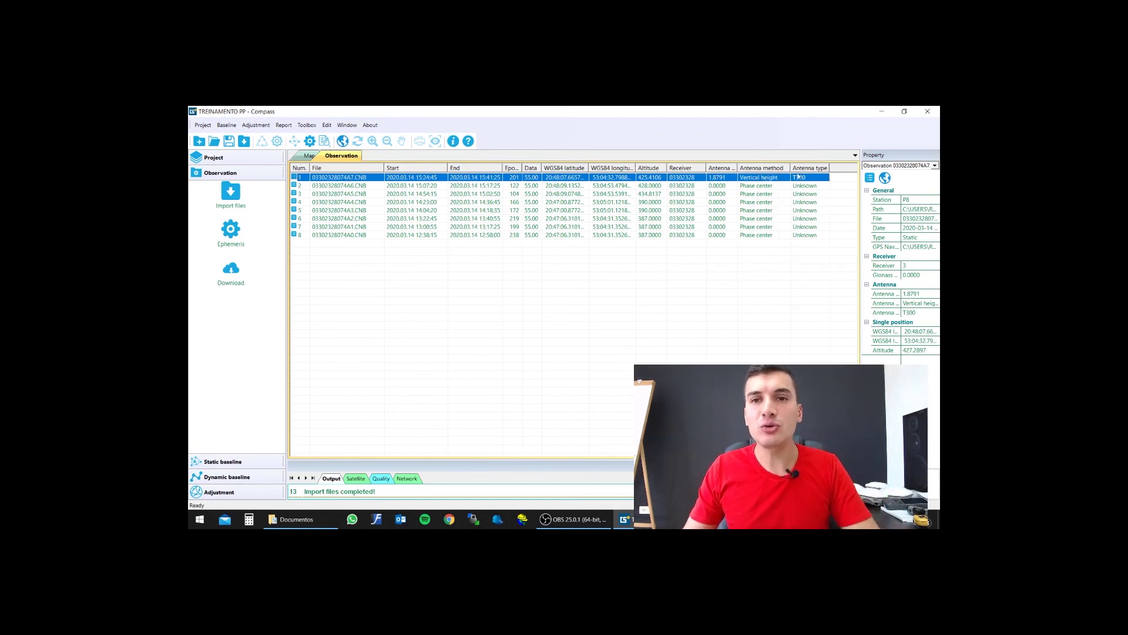
pyautogui.rightClick(722, 188)
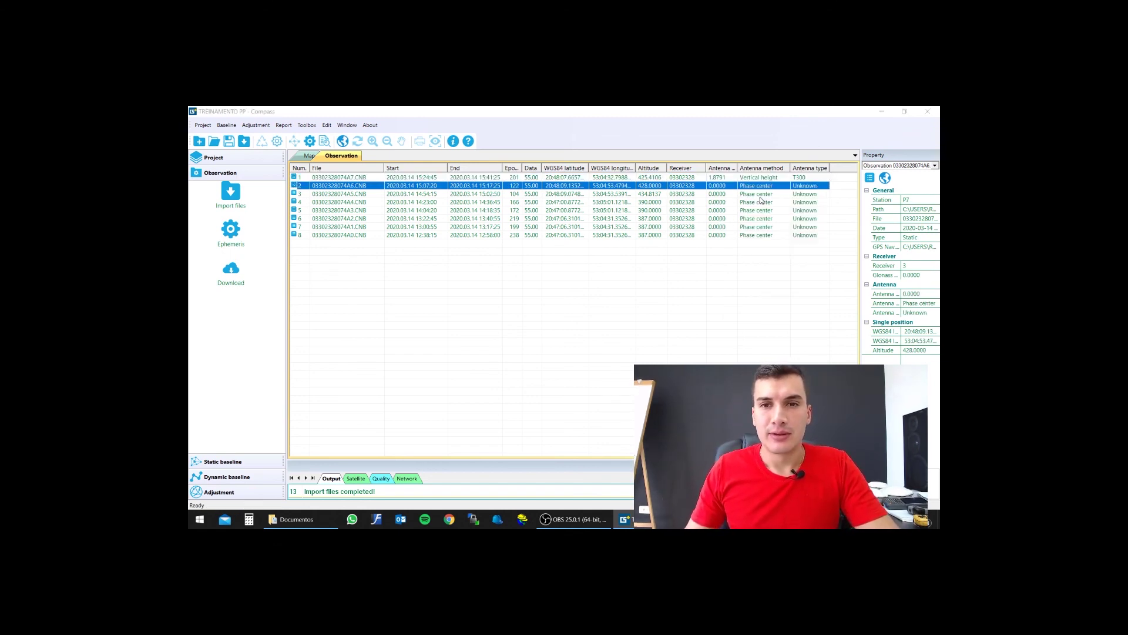
pyautogui.click(738, 199)
pyautogui.write('1.8')
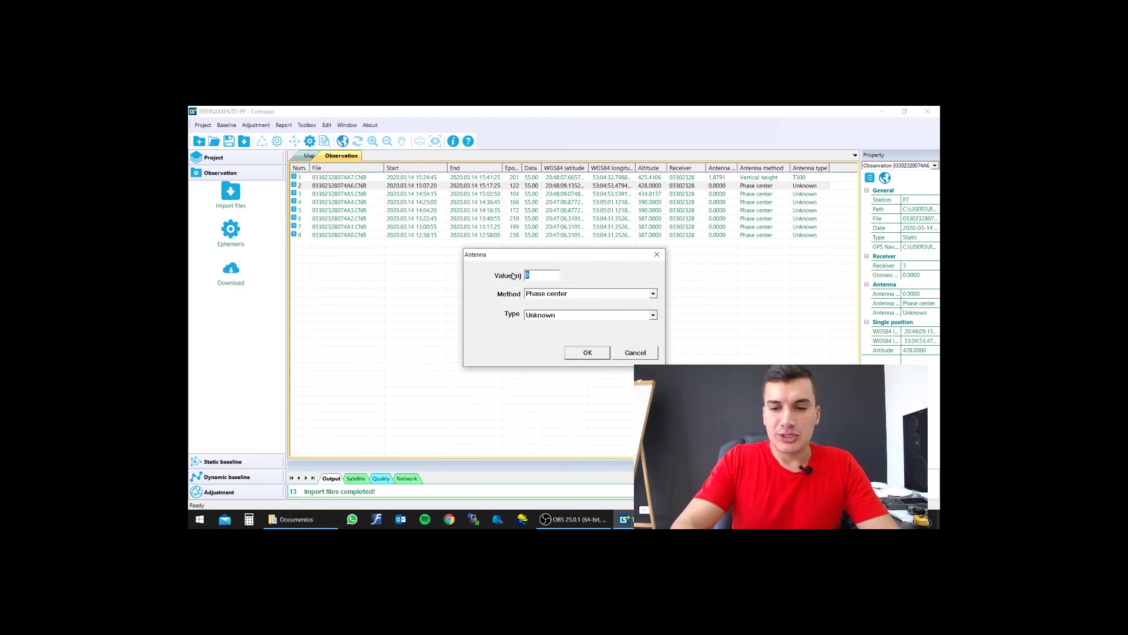
pyautogui.click(548, 293)
pyautogui.click(554, 309)
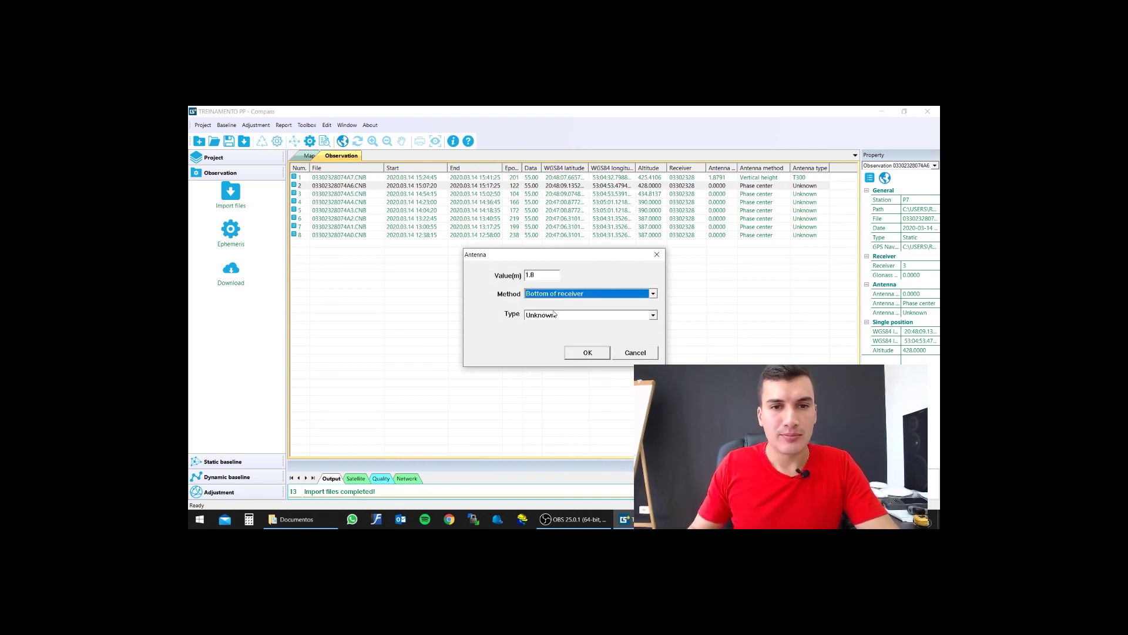
pyautogui.click(653, 315)
pyautogui.moveTo(655, 335); pyautogui.dragTo(655, 361)
pyautogui.click(585, 372)
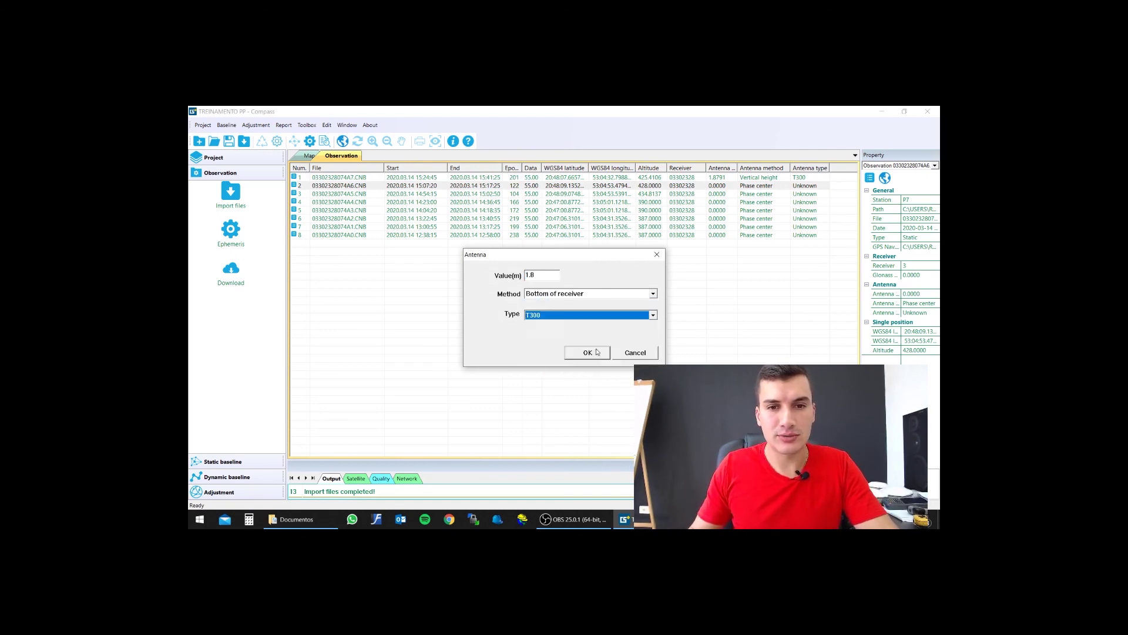
pyautogui.click(588, 351)
pyautogui.click(651, 375)
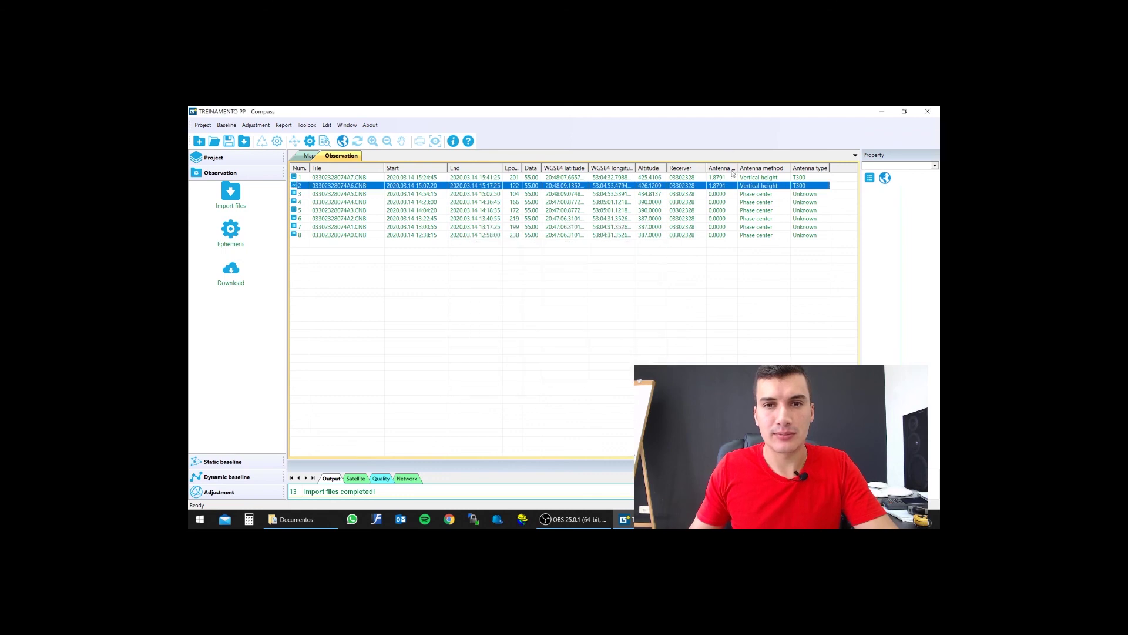
pyautogui.rightClick(723, 194)
pyautogui.click(734, 201)
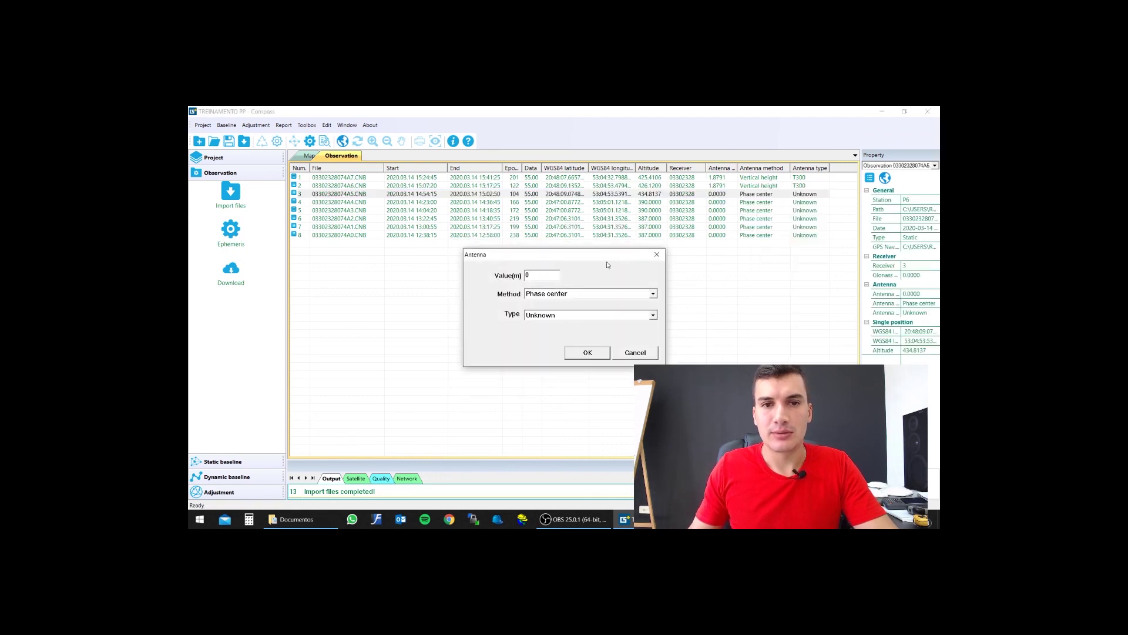
pyautogui.write('1.8')
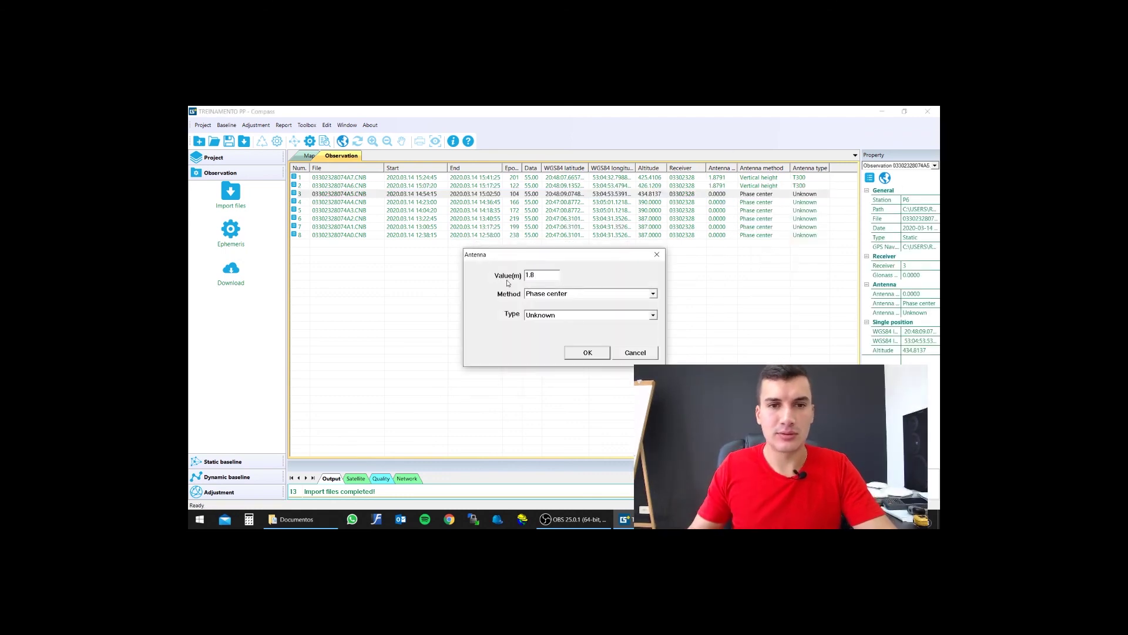
pyautogui.click(539, 298)
pyautogui.click(543, 316)
pyautogui.click(546, 317)
pyautogui.scroll(-2, 629, 350)
pyautogui.scroll(-2, 629, 351)
pyautogui.click(582, 375)
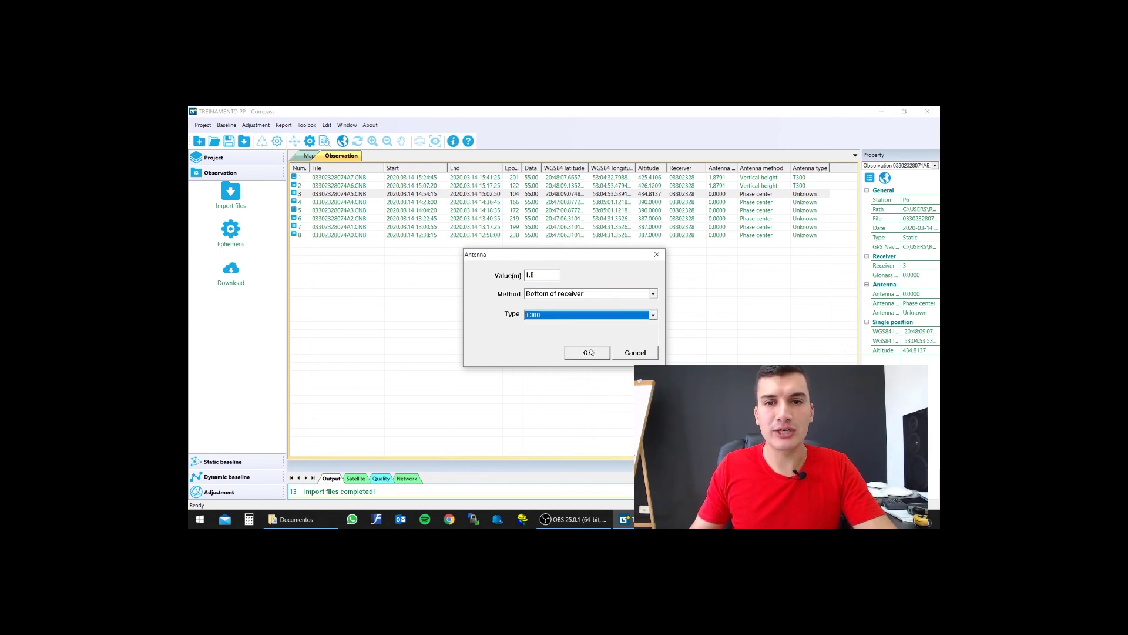
pyautogui.click(591, 350)
pyautogui.click(649, 374)
pyautogui.rightClick(734, 201)
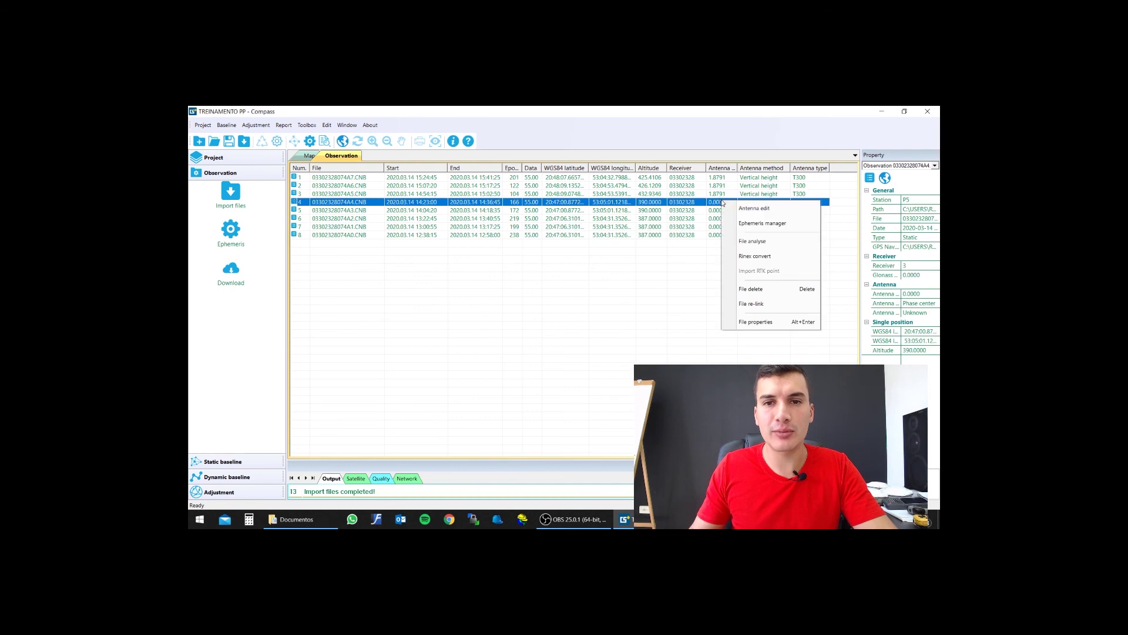
pyautogui.click(753, 208)
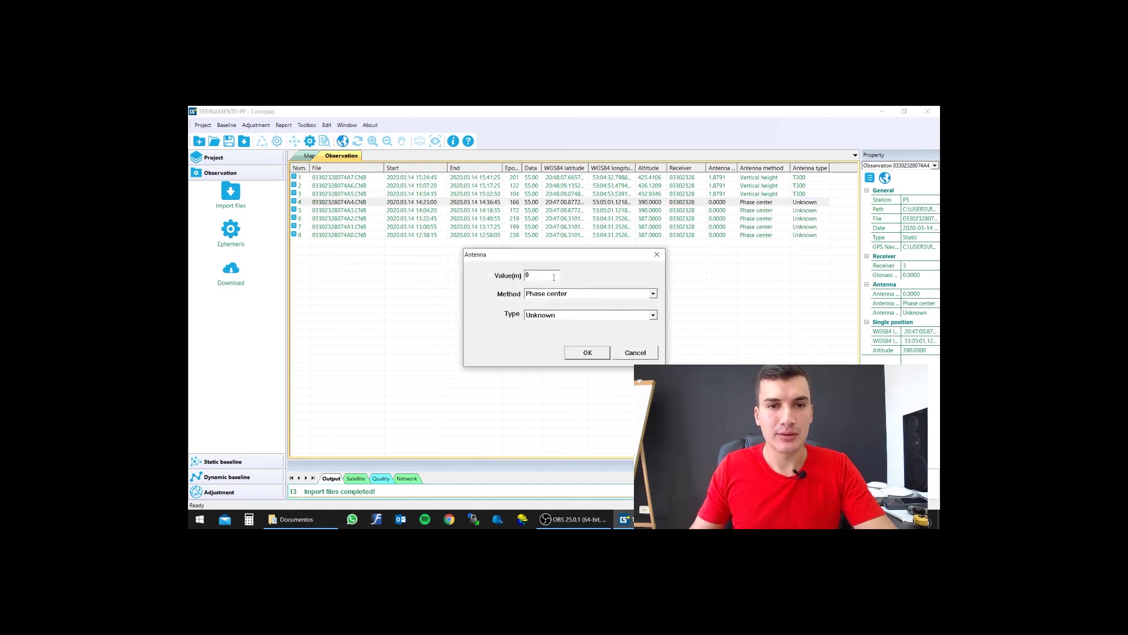
pyautogui.write('1.8')
pyautogui.click(553, 294)
pyautogui.click(553, 310)
pyautogui.click(587, 315)
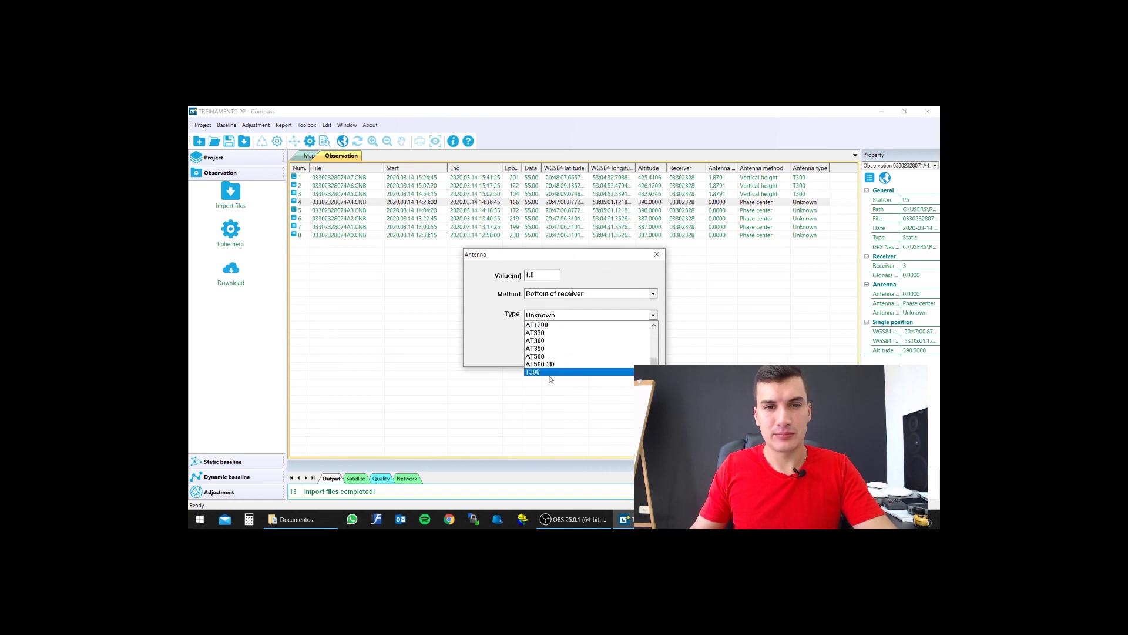
pyautogui.click(551, 374)
pyautogui.click(587, 353)
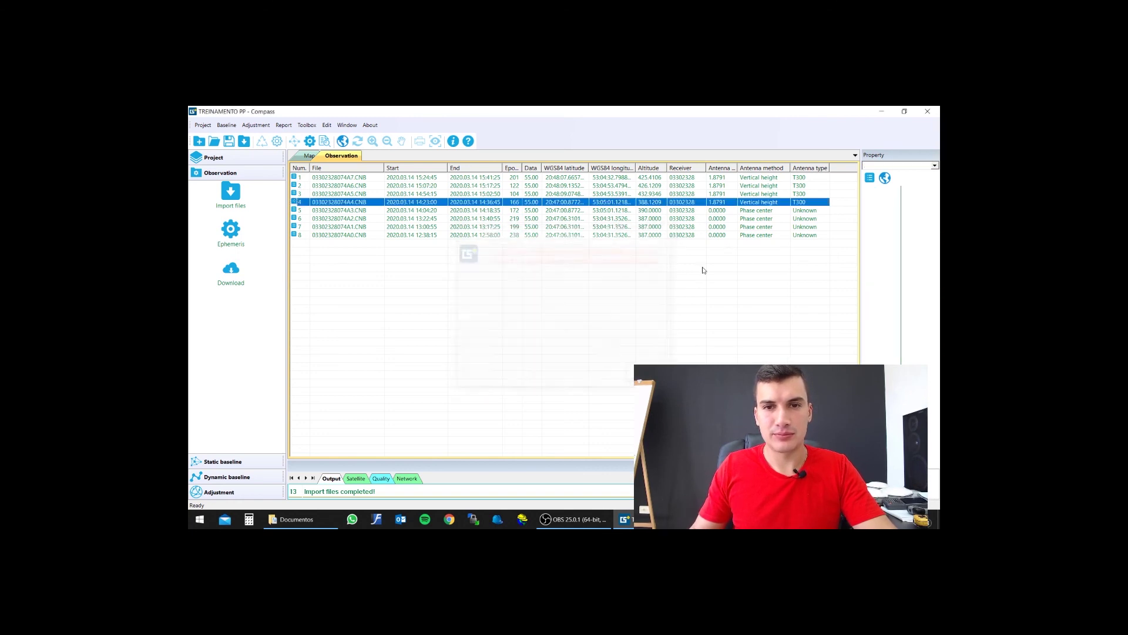
pyautogui.rightClick(704, 214)
pyautogui.click(730, 218)
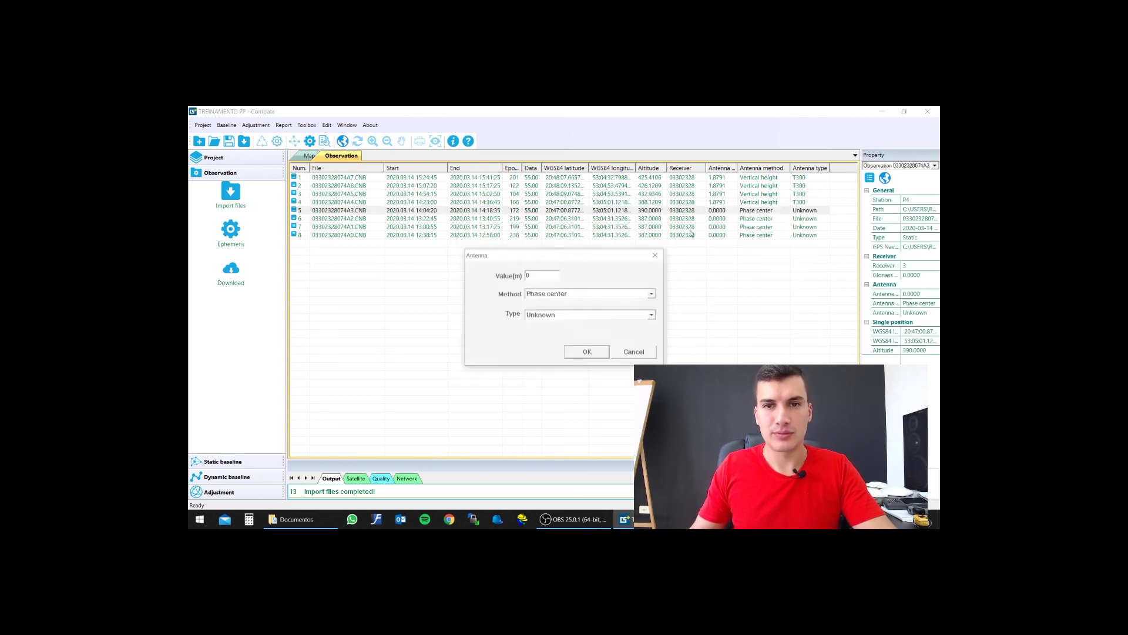
pyautogui.write('1.8')
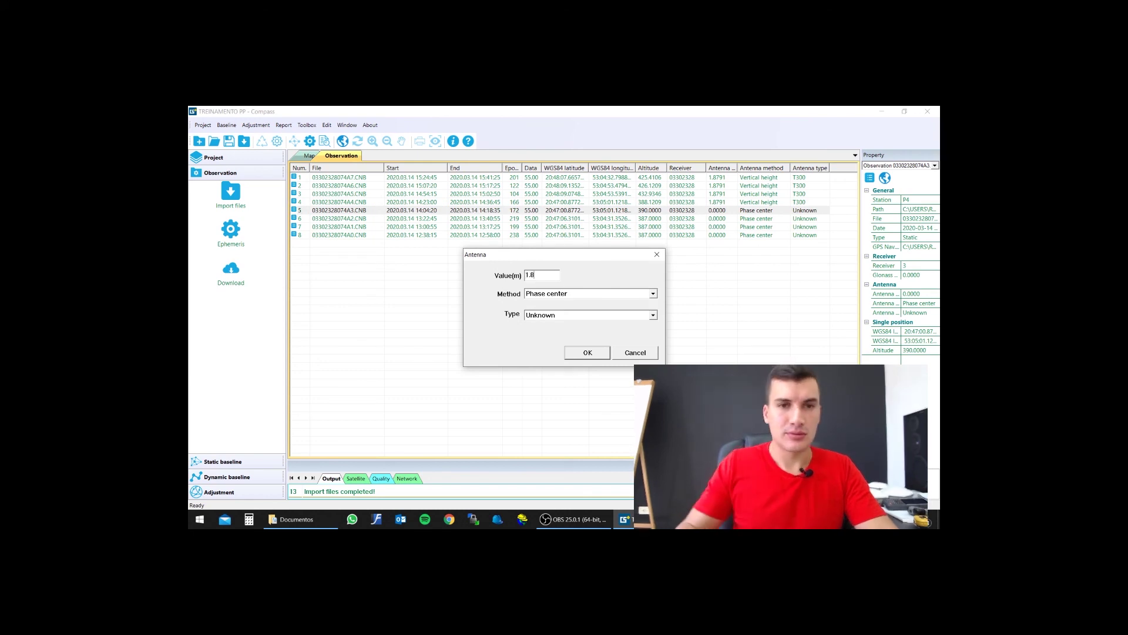
pyautogui.click(546, 293)
pyautogui.click(546, 320)
pyautogui.click(549, 315)
pyautogui.scroll(-2, 551, 352)
pyautogui.click(551, 372)
pyautogui.click(584, 352)
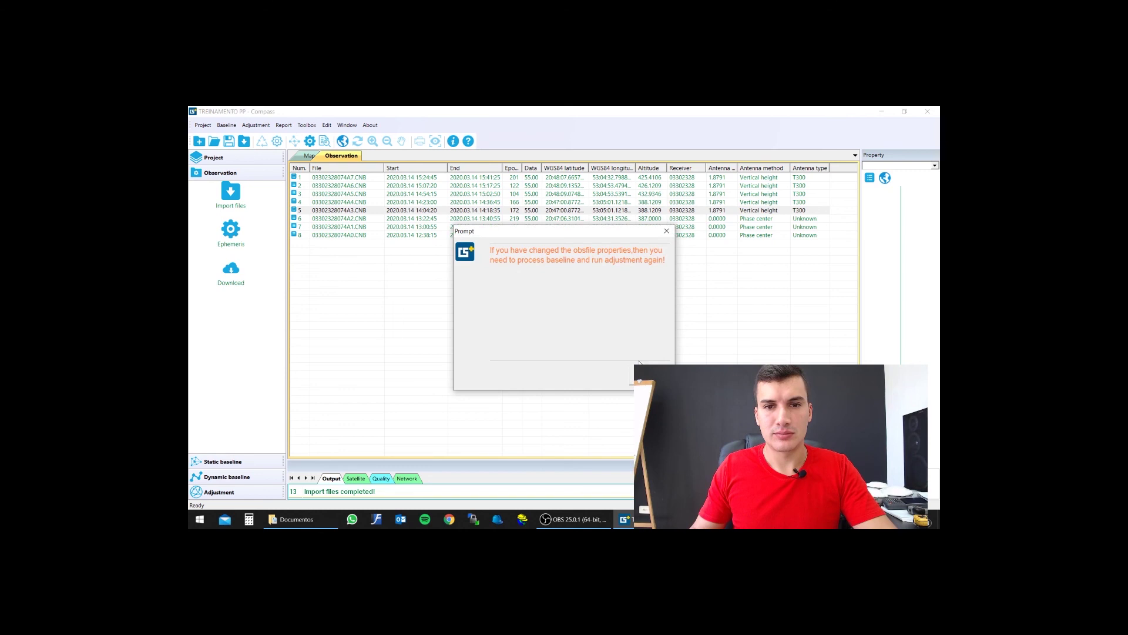
pyautogui.click(746, 228)
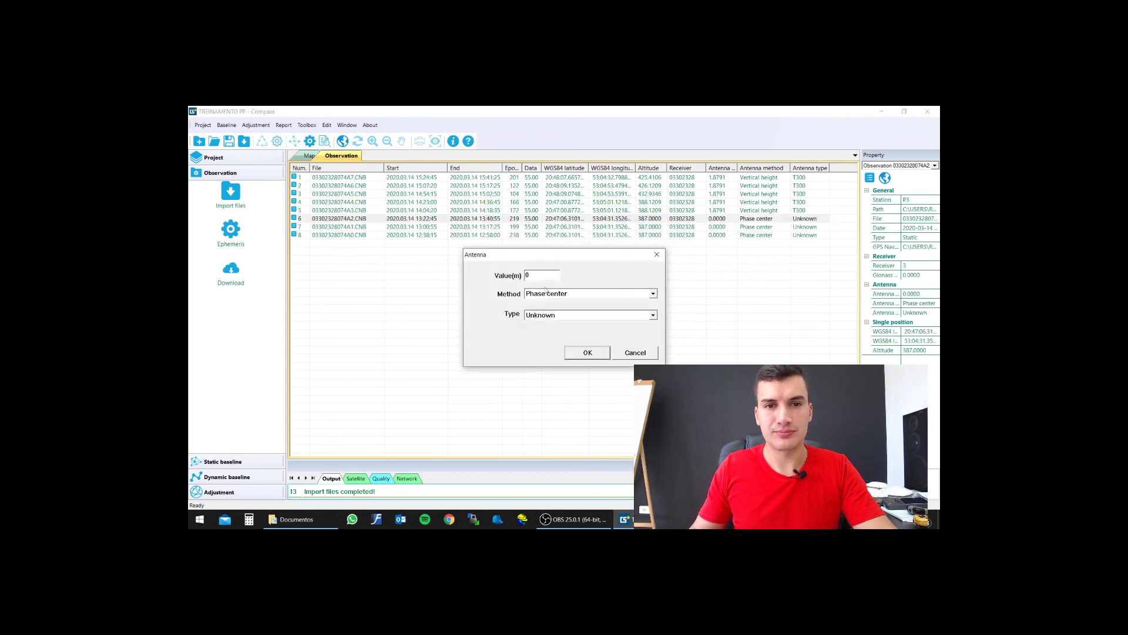
pyautogui.write('1.8')
pyautogui.click(539, 294)
pyautogui.click(546, 310)
pyautogui.click(541, 316)
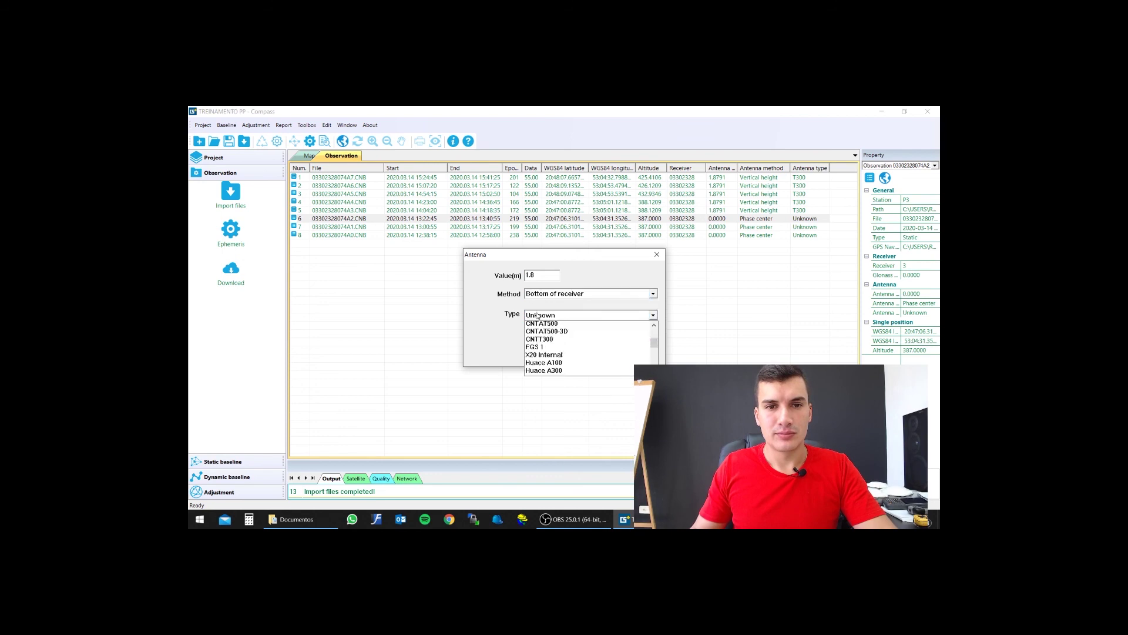
pyautogui.click(532, 372)
pyautogui.click(584, 351)
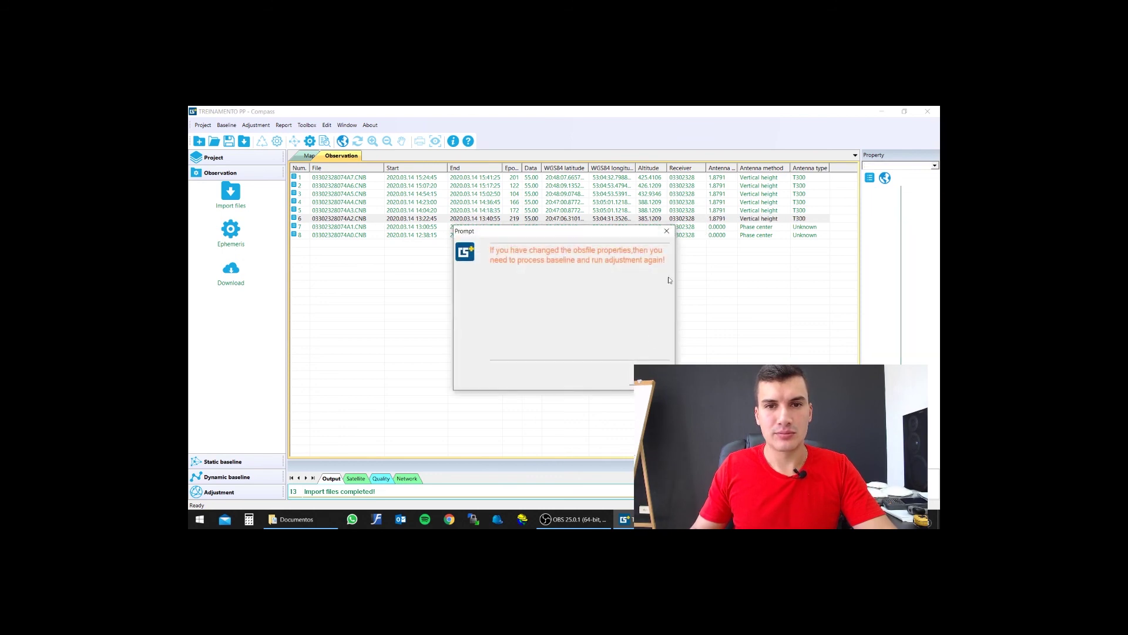
pyautogui.click(651, 375)
pyautogui.rightClick(717, 227)
pyautogui.click(734, 232)
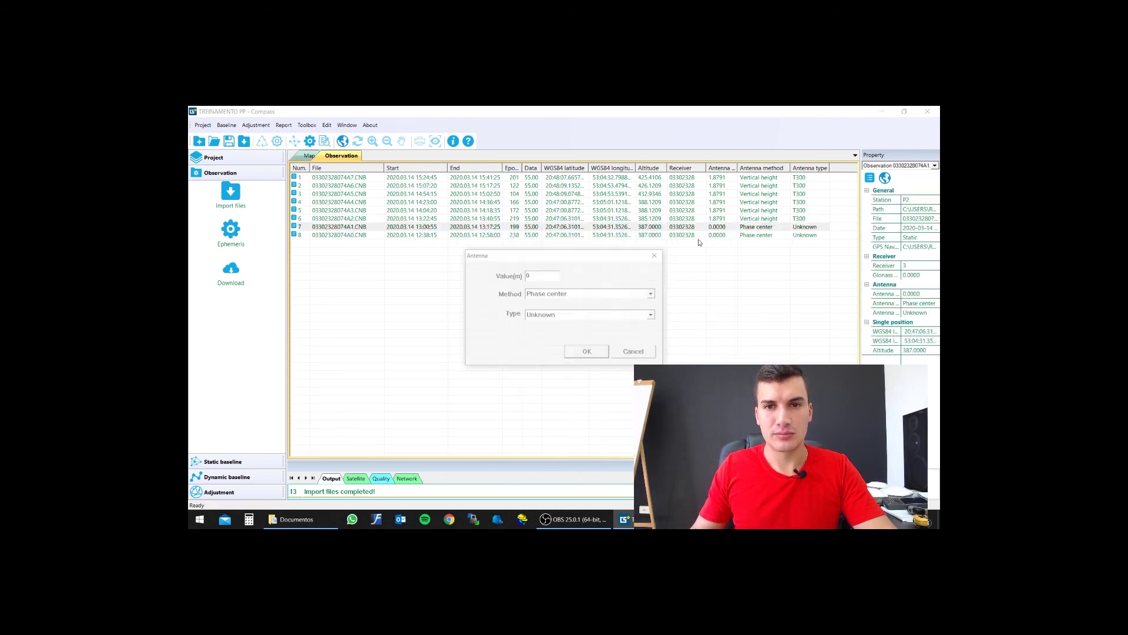
pyautogui.write('1.8')
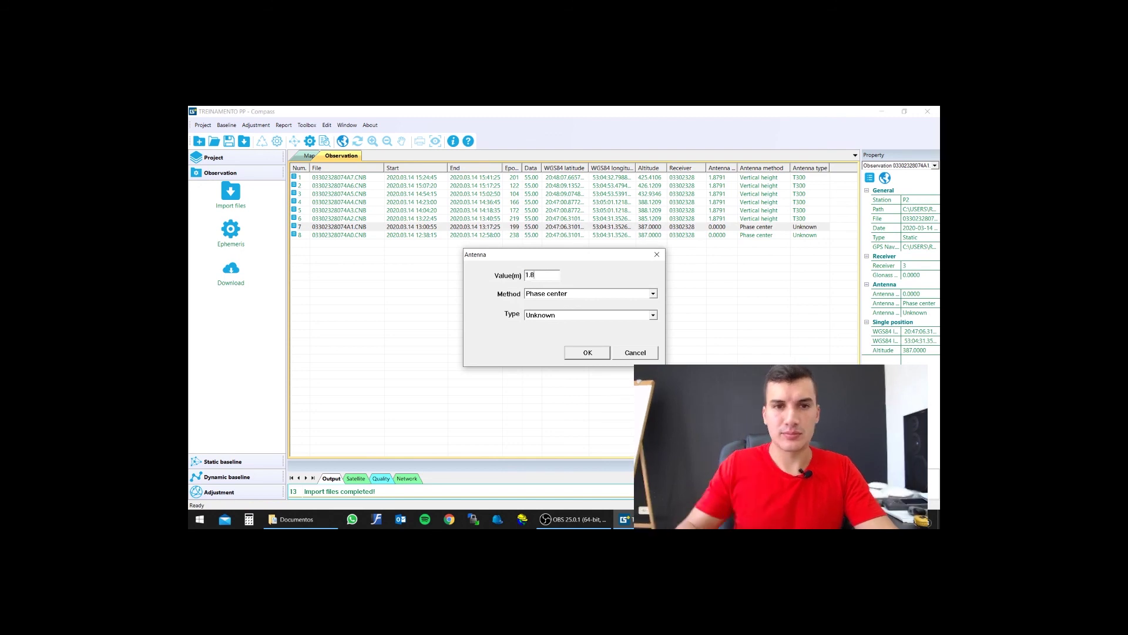
pyautogui.click(556, 294)
pyautogui.click(554, 311)
pyautogui.click(558, 315)
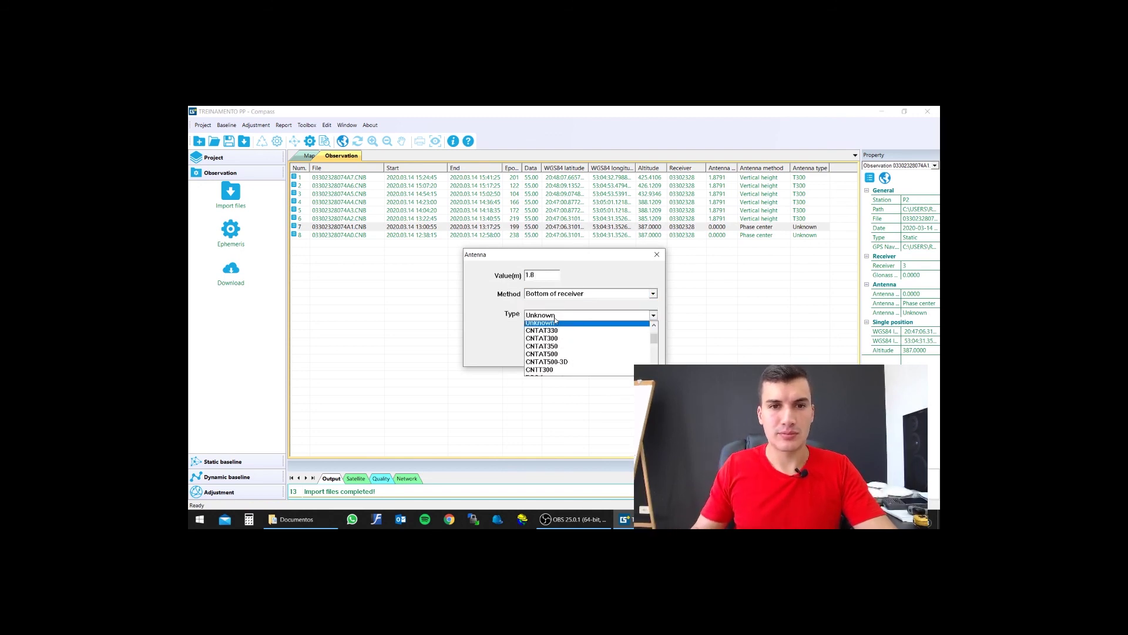
pyautogui.click(554, 374)
pyautogui.click(588, 352)
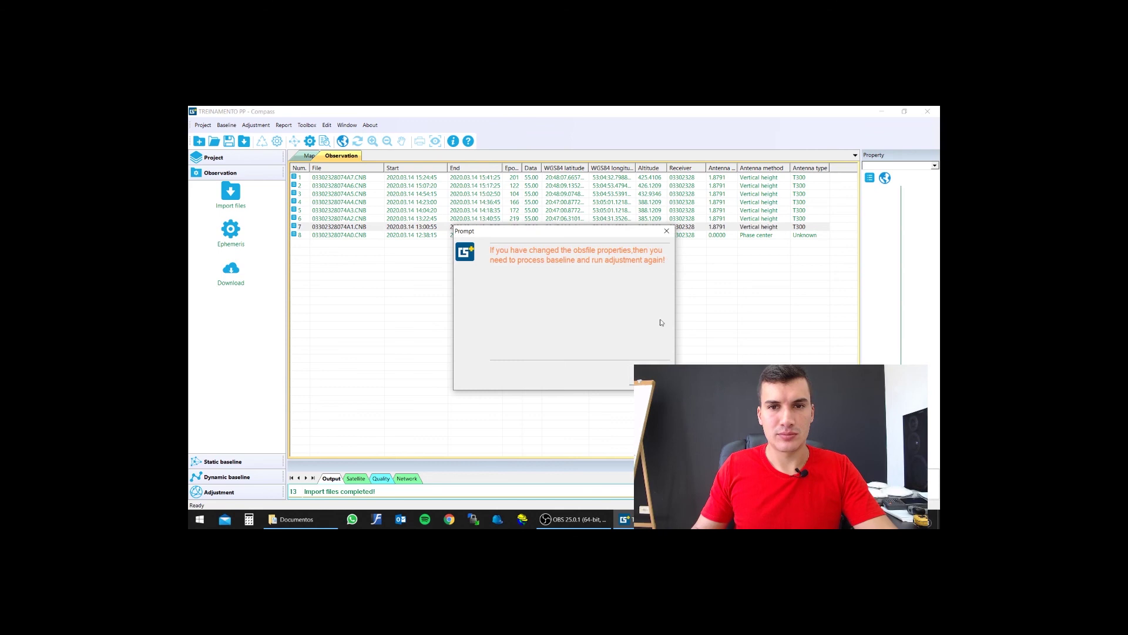
pyautogui.rightClick(701, 236)
pyautogui.click(720, 242)
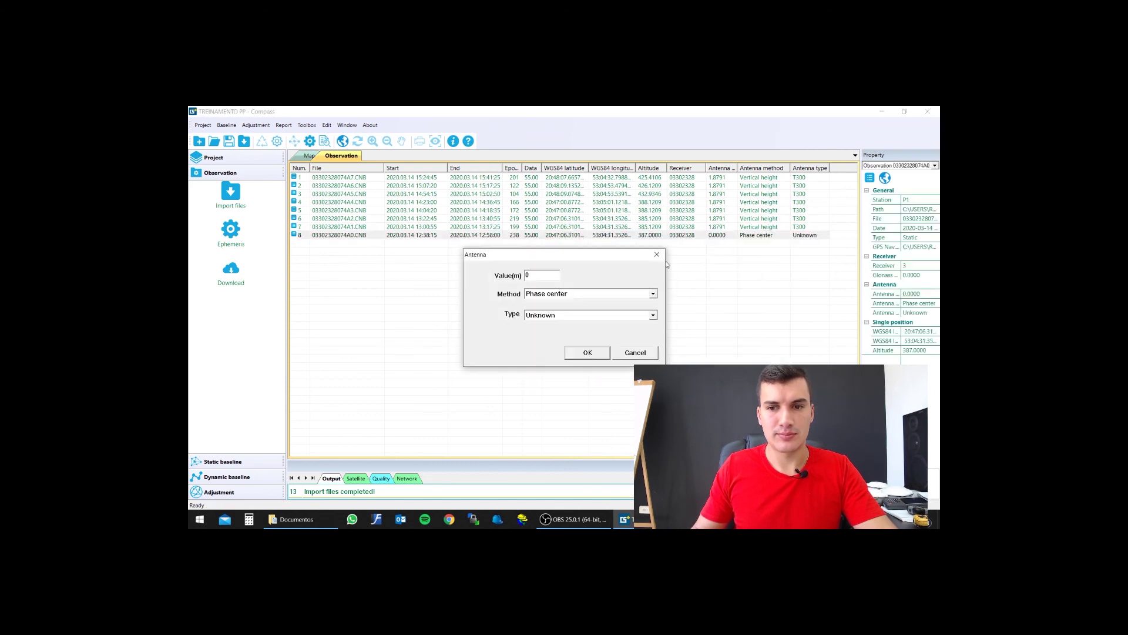
pyautogui.write('1.8')
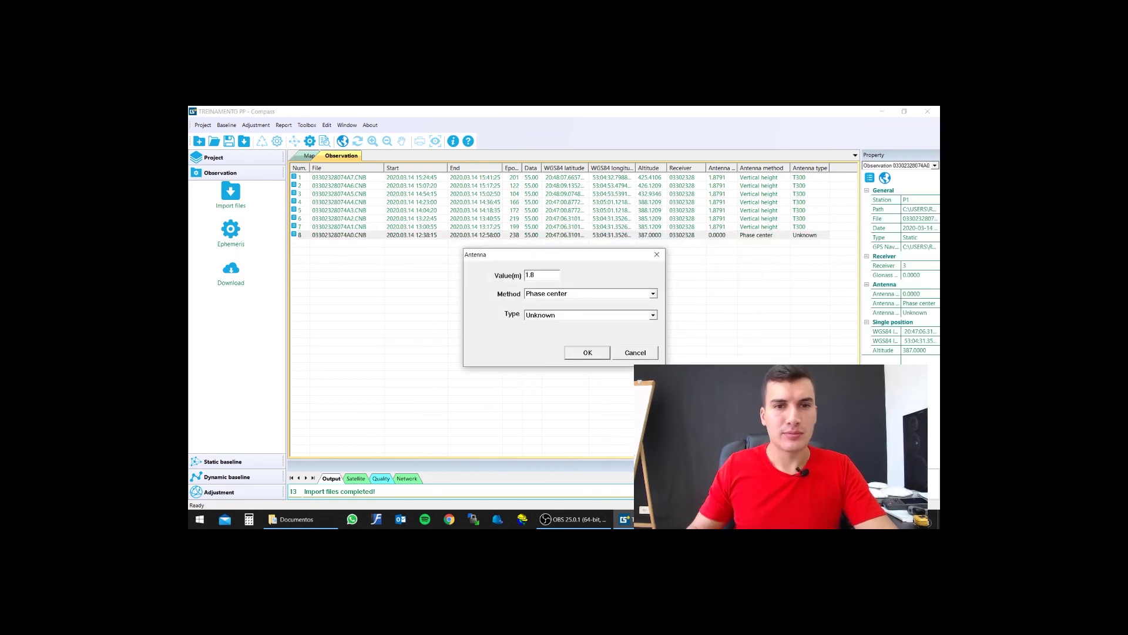
pyautogui.click(588, 293)
pyautogui.click(538, 311)
pyautogui.click(558, 315)
pyautogui.scroll(-3, 544, 353)
pyautogui.click(544, 372)
pyautogui.click(580, 356)
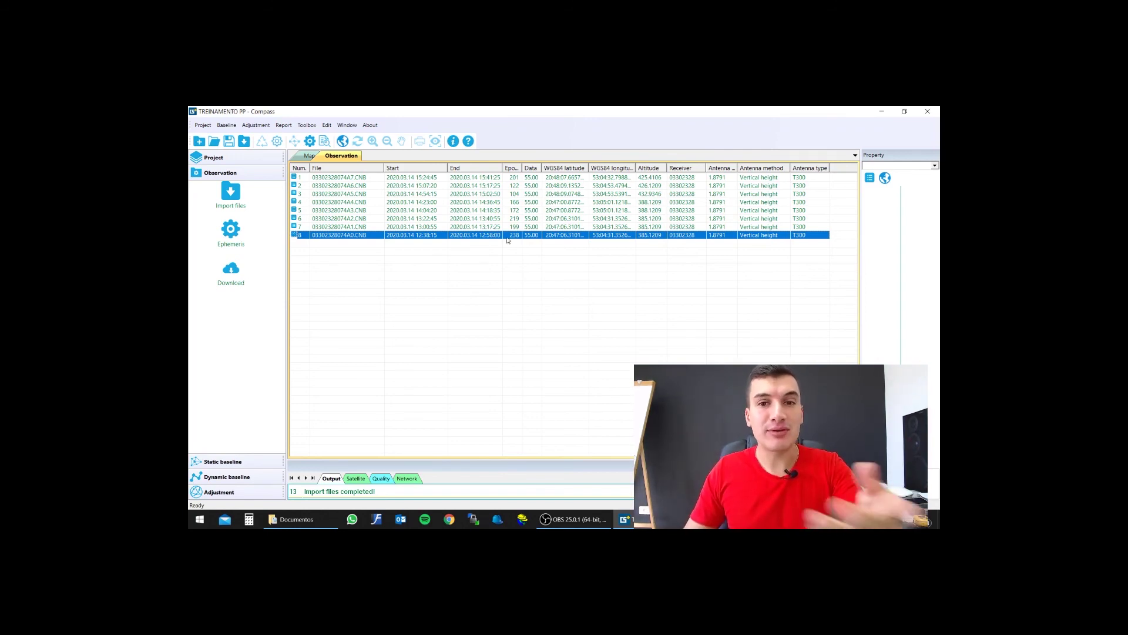
pyautogui.click(587, 266)
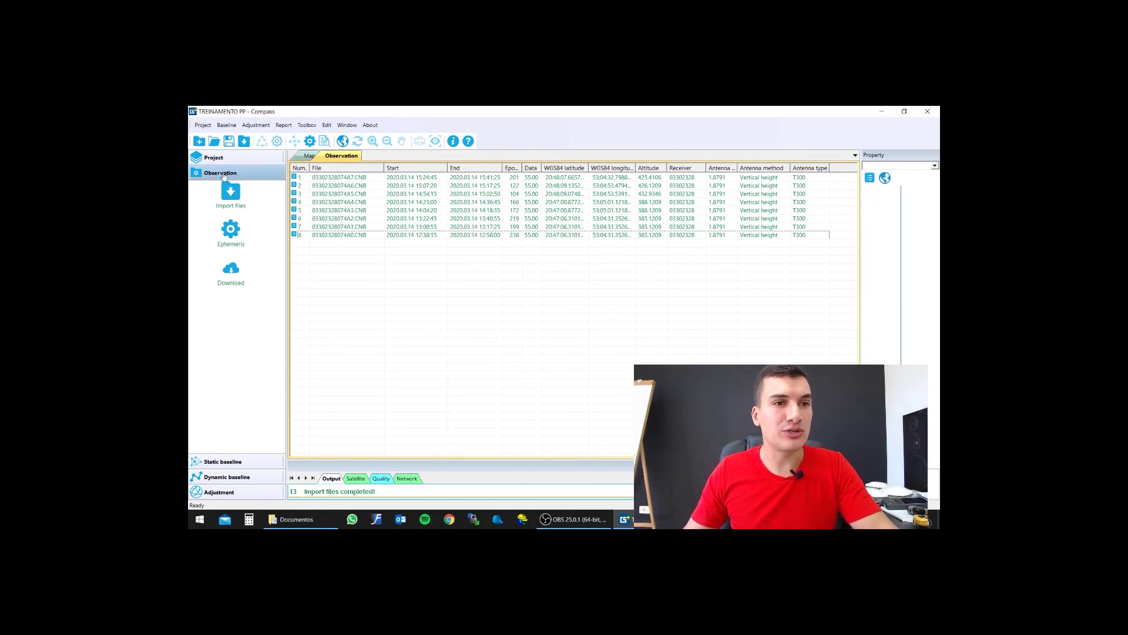
pyautogui.click(245, 145)
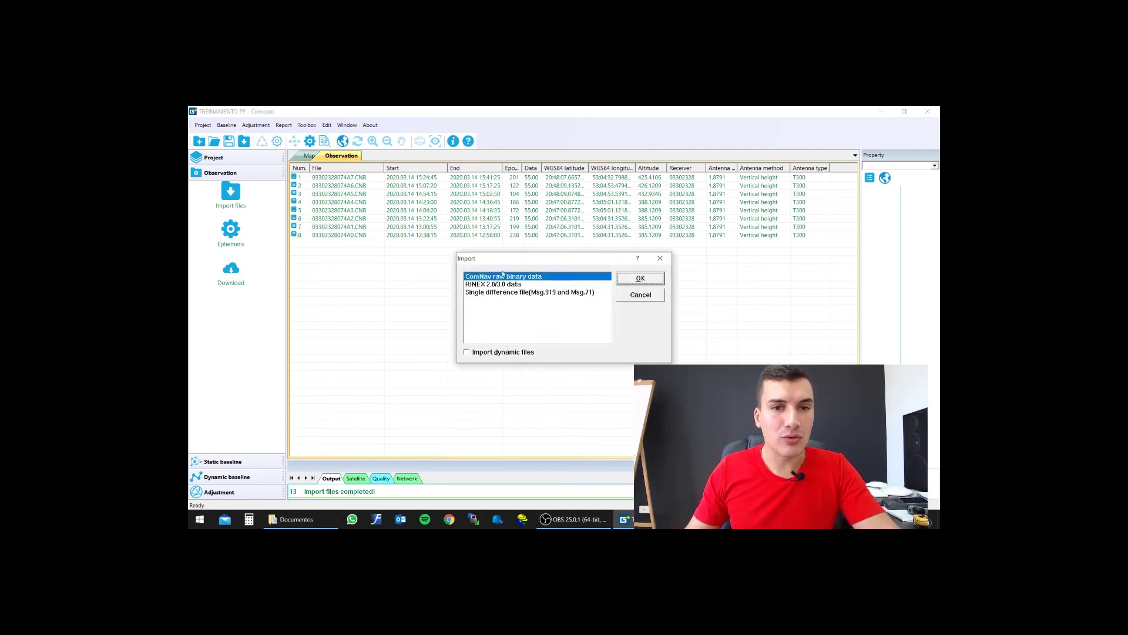
pyautogui.click(633, 278)
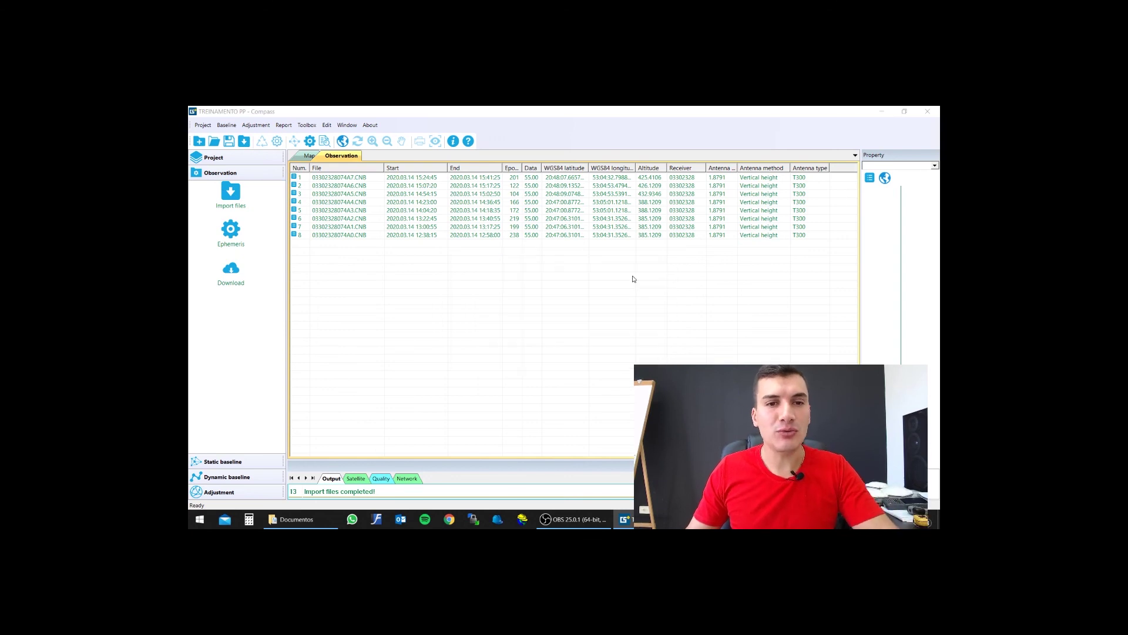
pyautogui.click(538, 178)
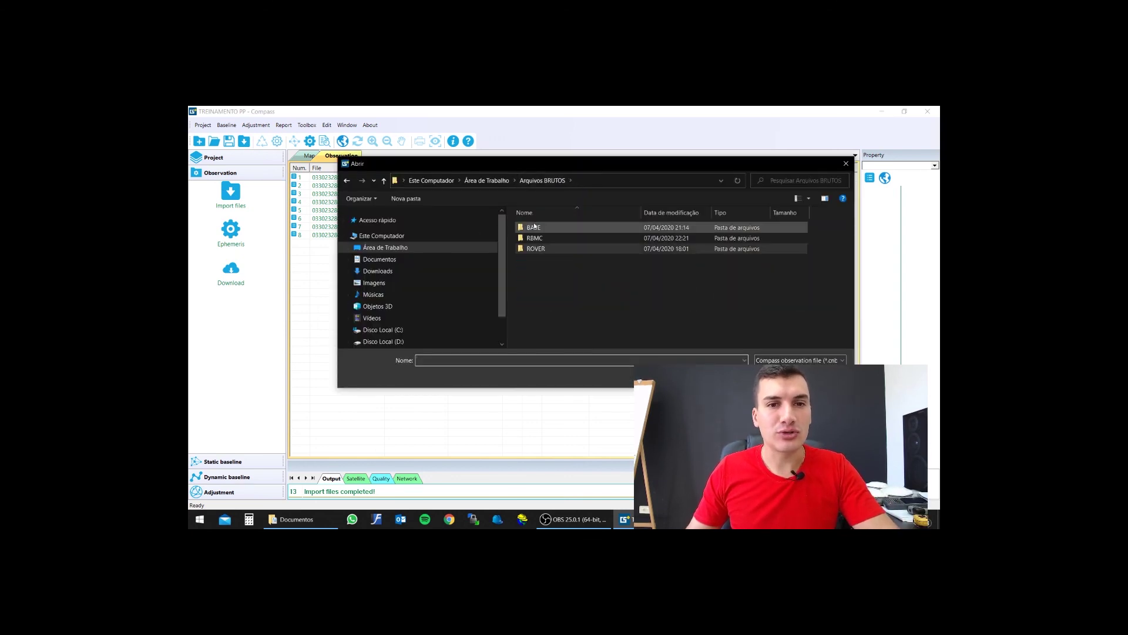
pyautogui.doubleClick(536, 228)
pyautogui.click(546, 227)
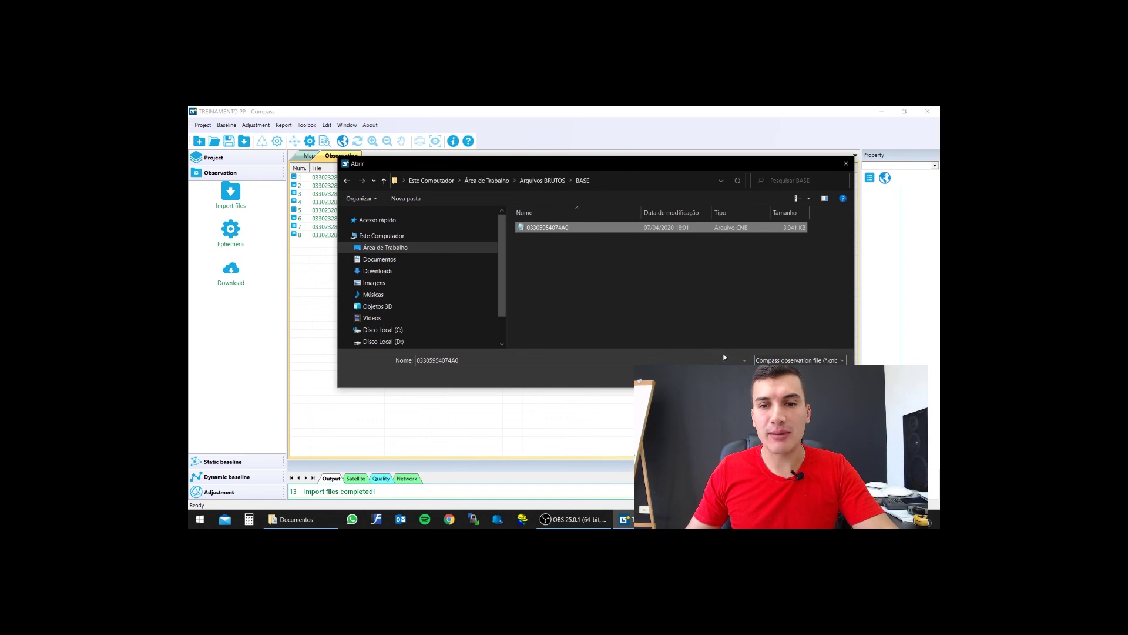
pyautogui.press('Return')
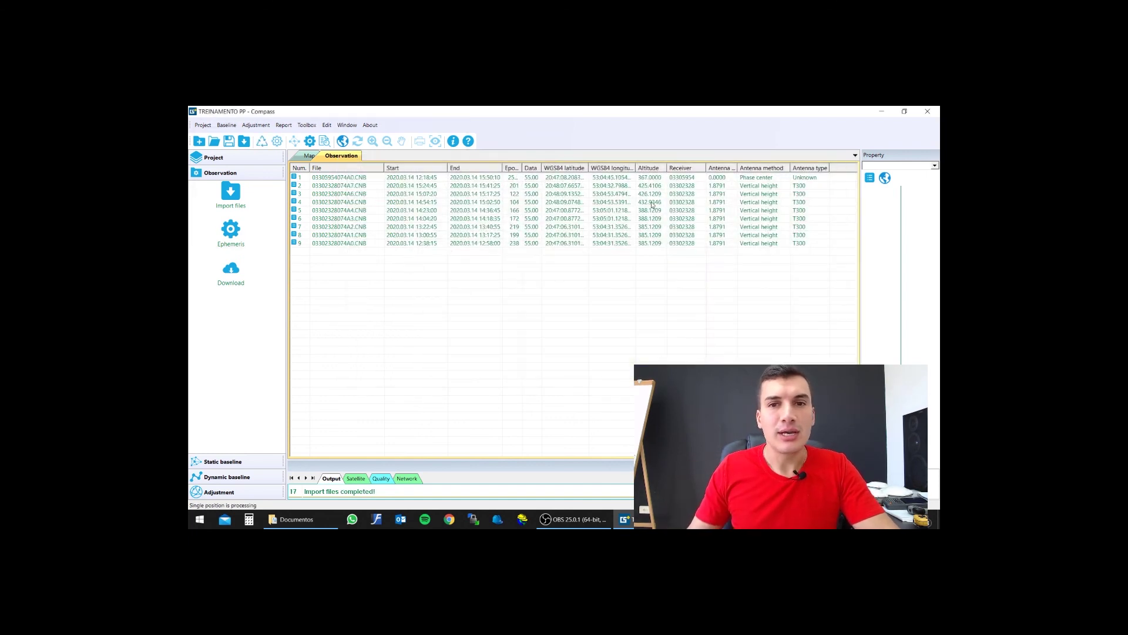
pyautogui.click(719, 178)
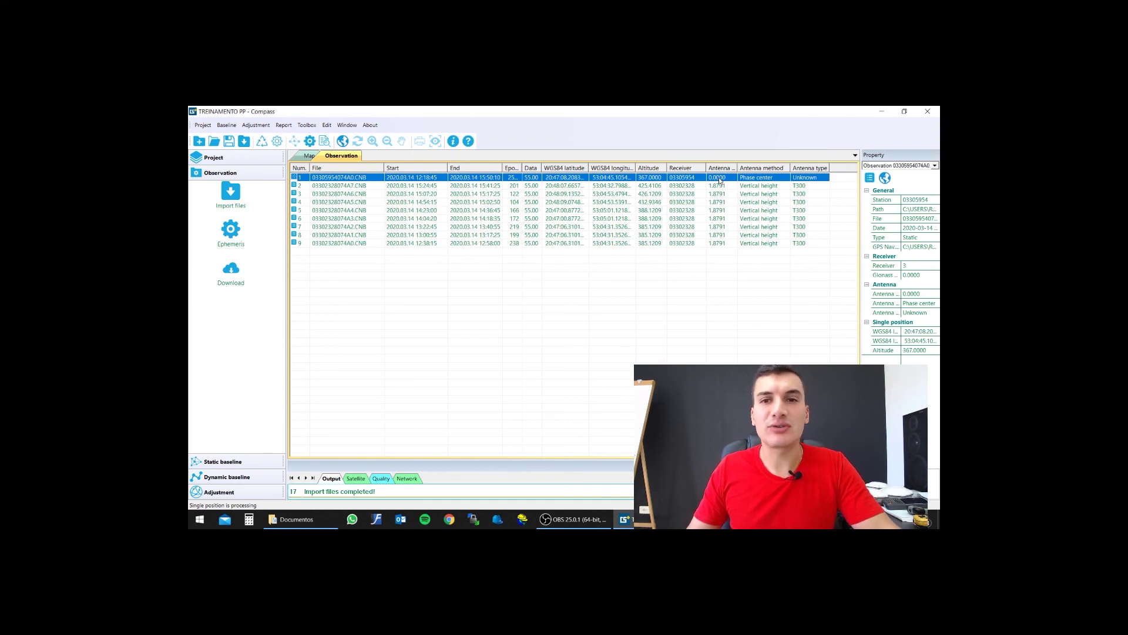
pyautogui.click(901, 202)
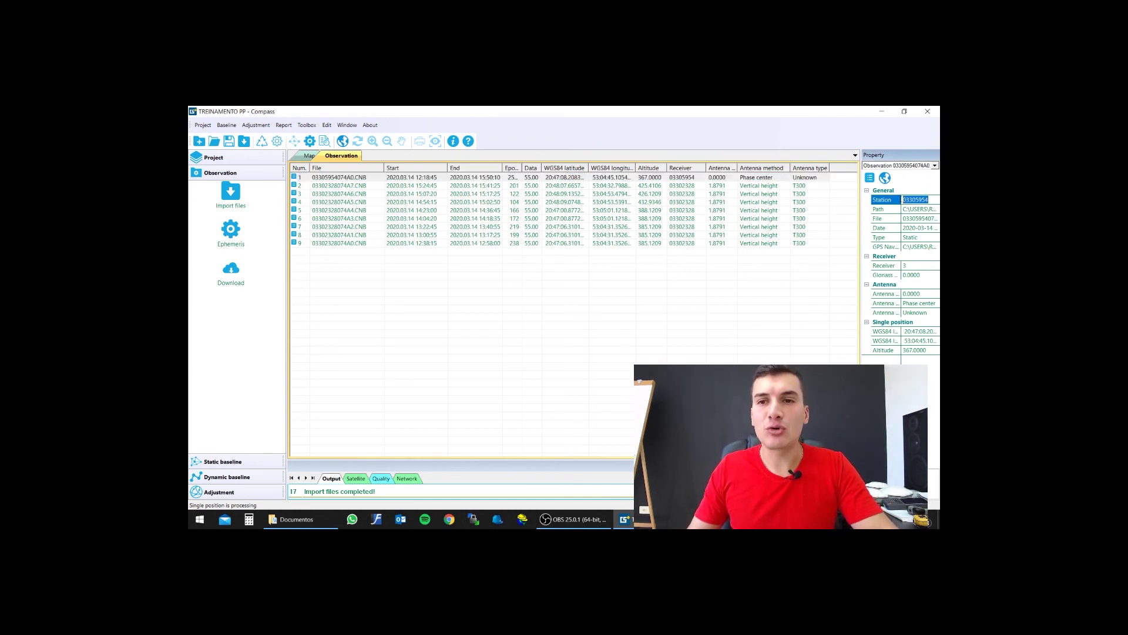
pyautogui.write('bas')
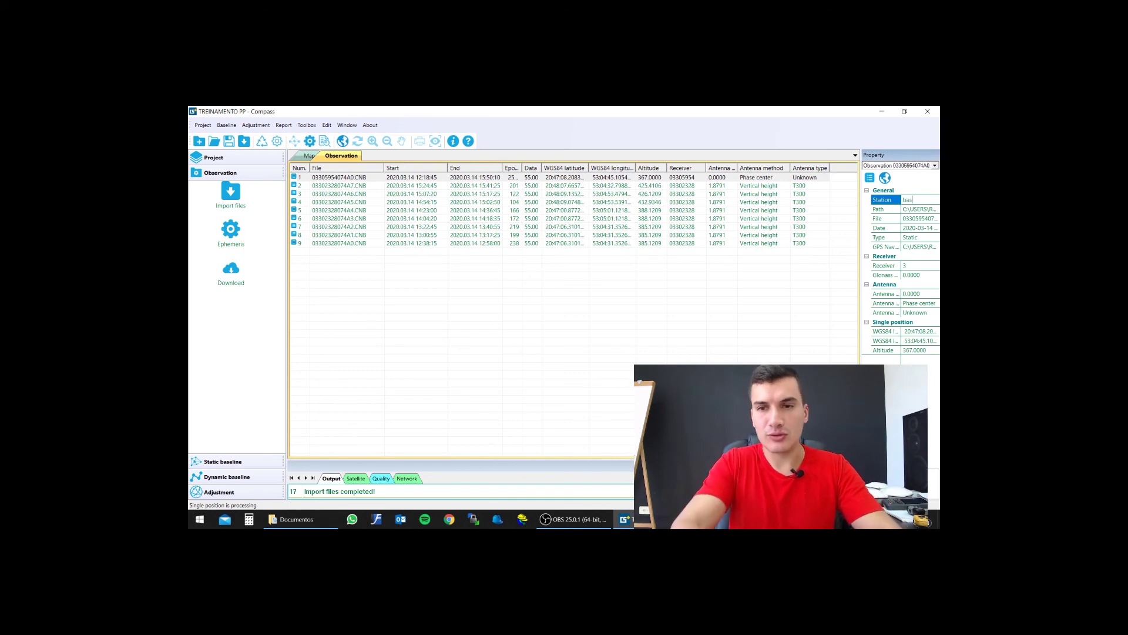
pyautogui.write('e')
pyautogui.press('Return')
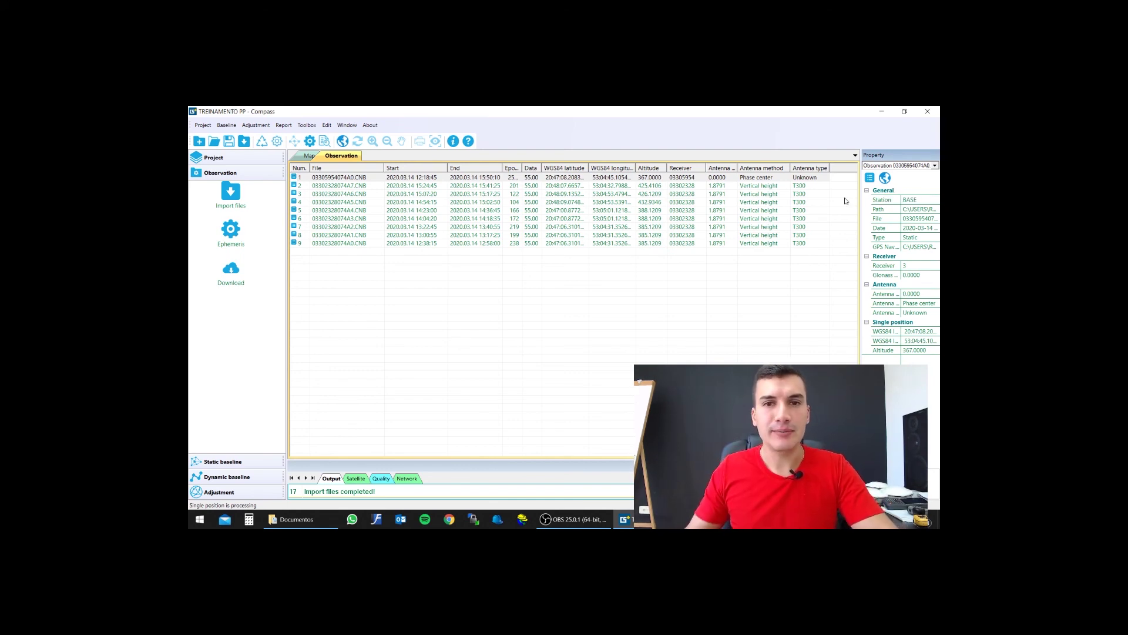
pyautogui.rightClick(734, 177)
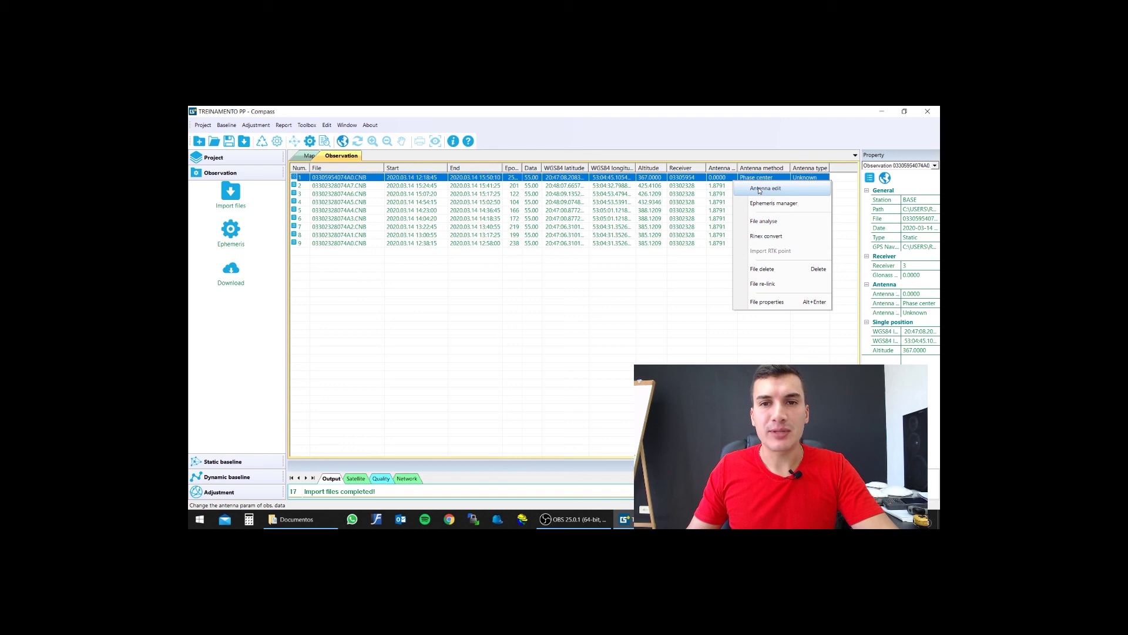
pyautogui.click(760, 189)
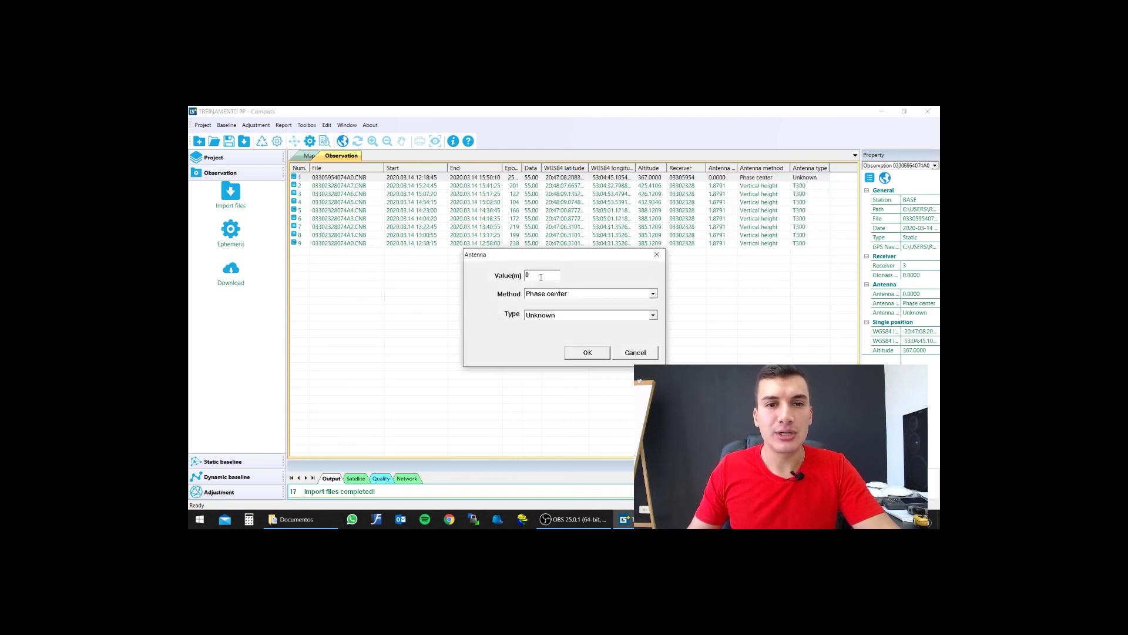
pyautogui.write('1.57')
pyautogui.click(553, 297)
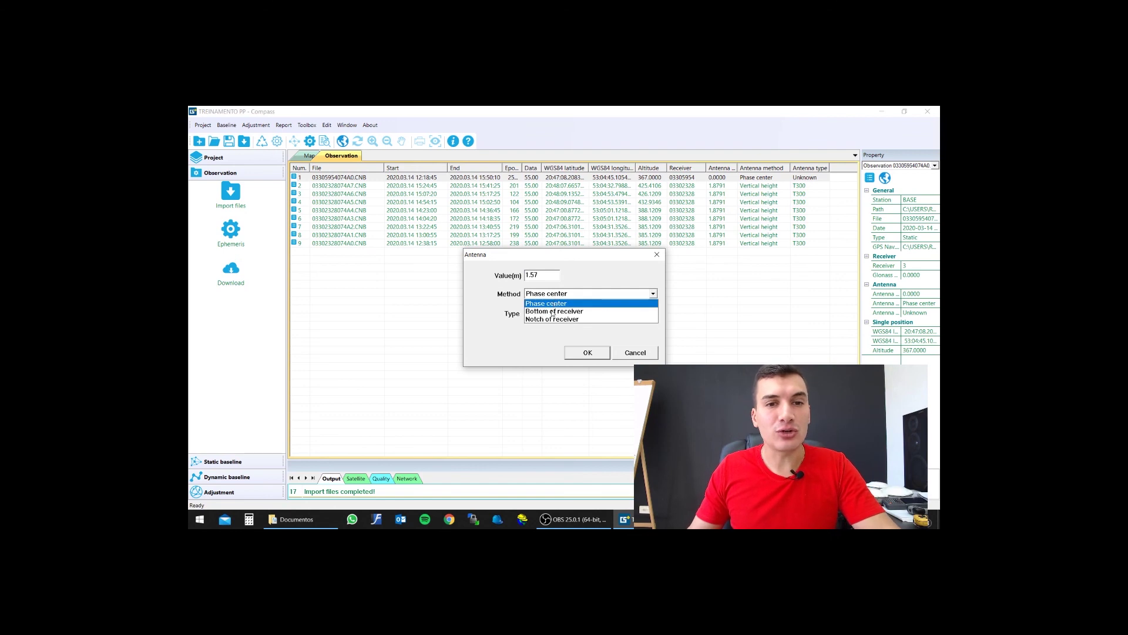
pyautogui.click(549, 321)
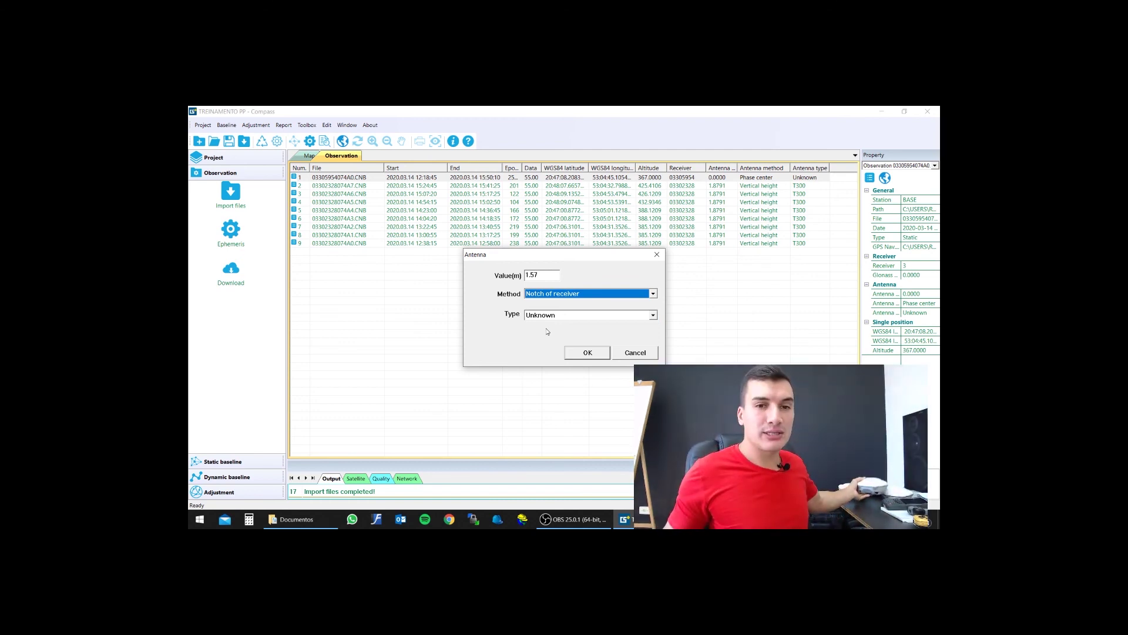
pyautogui.click(550, 317)
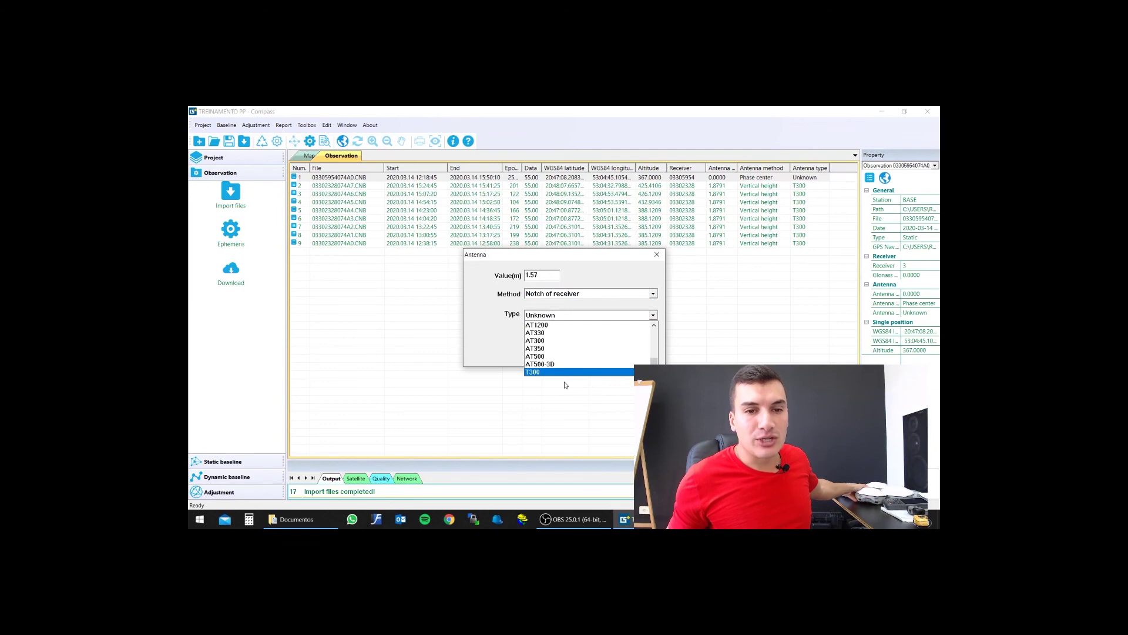
pyautogui.click(552, 372)
pyautogui.click(587, 353)
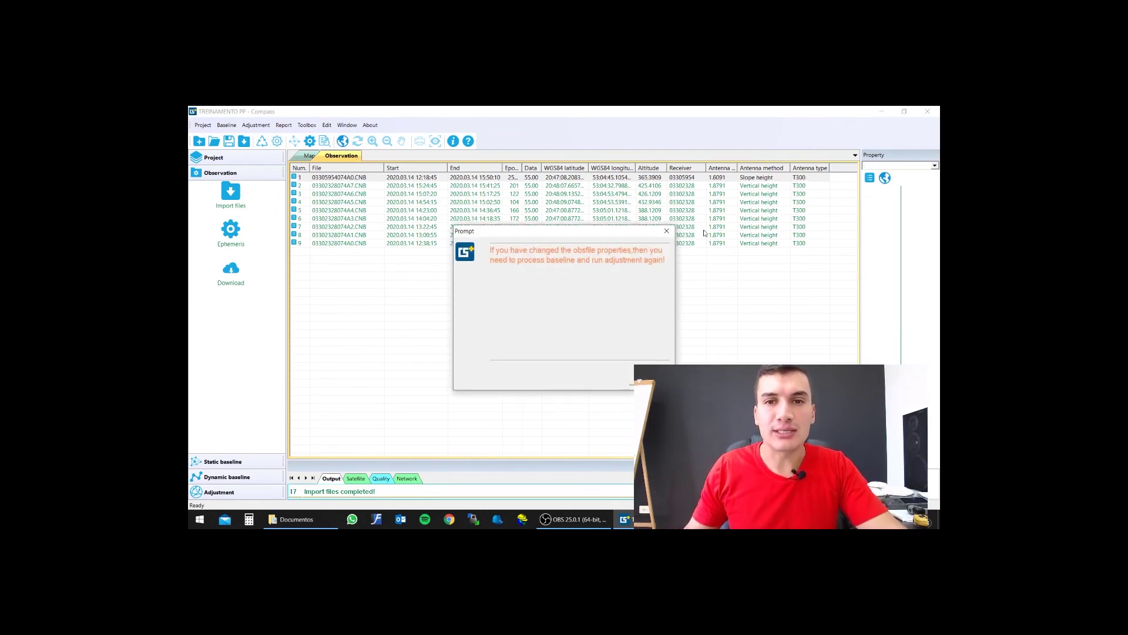
pyautogui.press('Return')
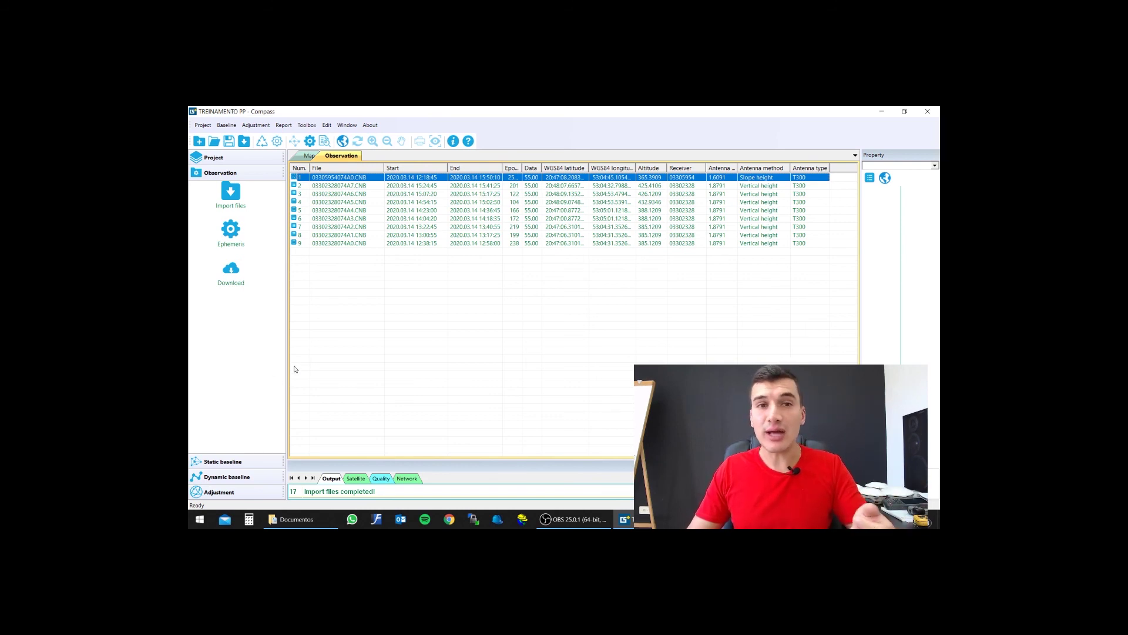
# Make station BASE on the map a constrained known point using the xyH coordinate method
pyautogui.click(224, 464)
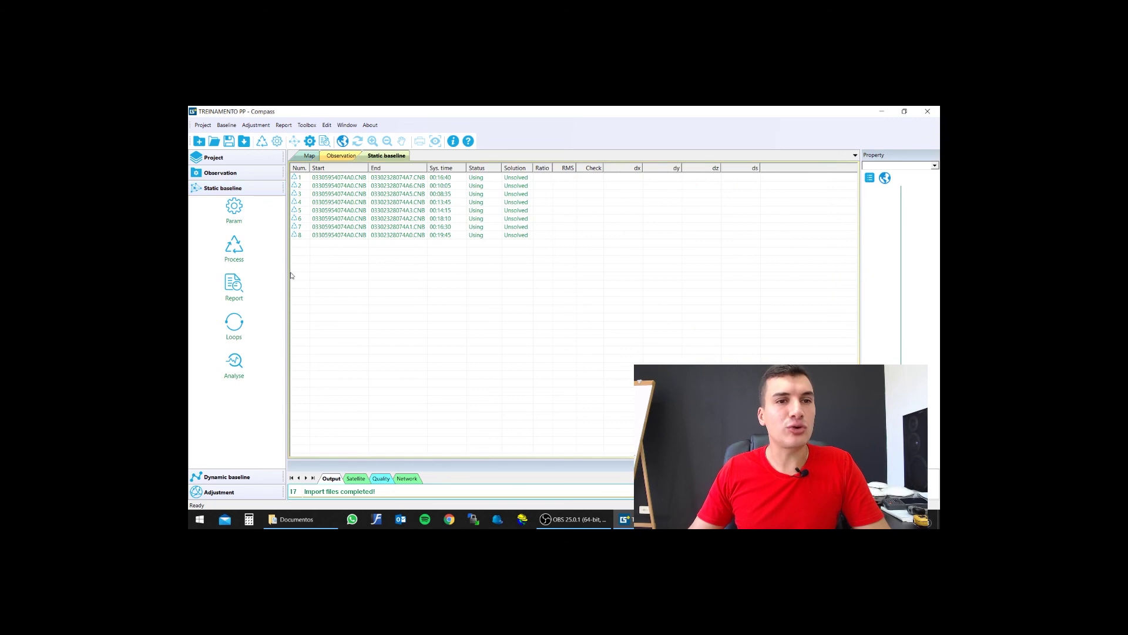
pyautogui.click(309, 157)
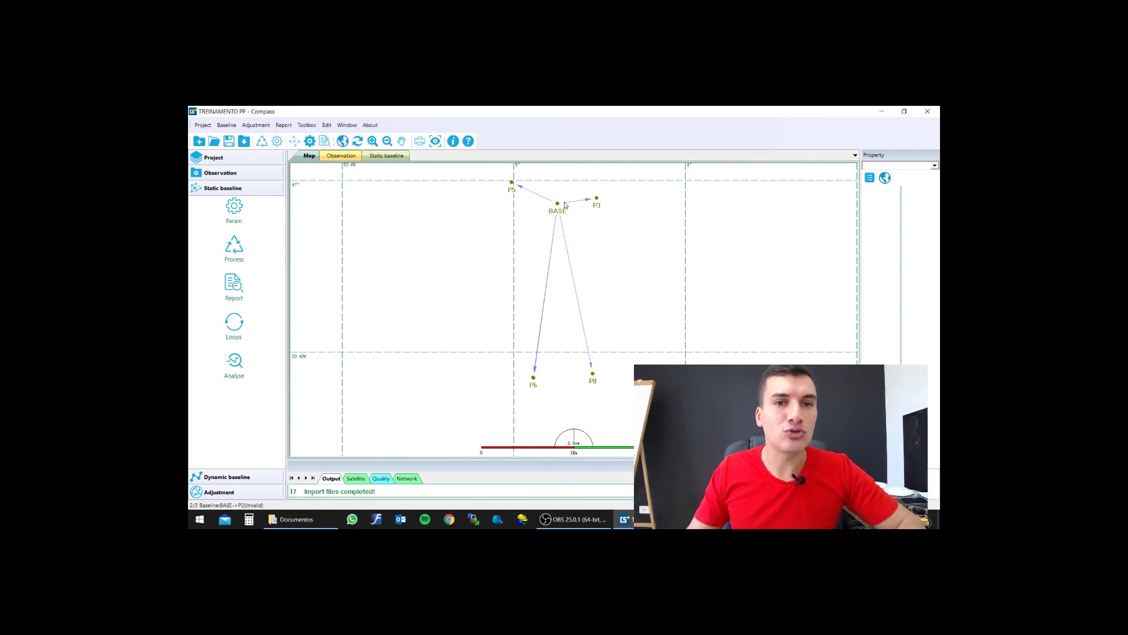
pyautogui.click(557, 205)
pyautogui.rightClick(557, 205)
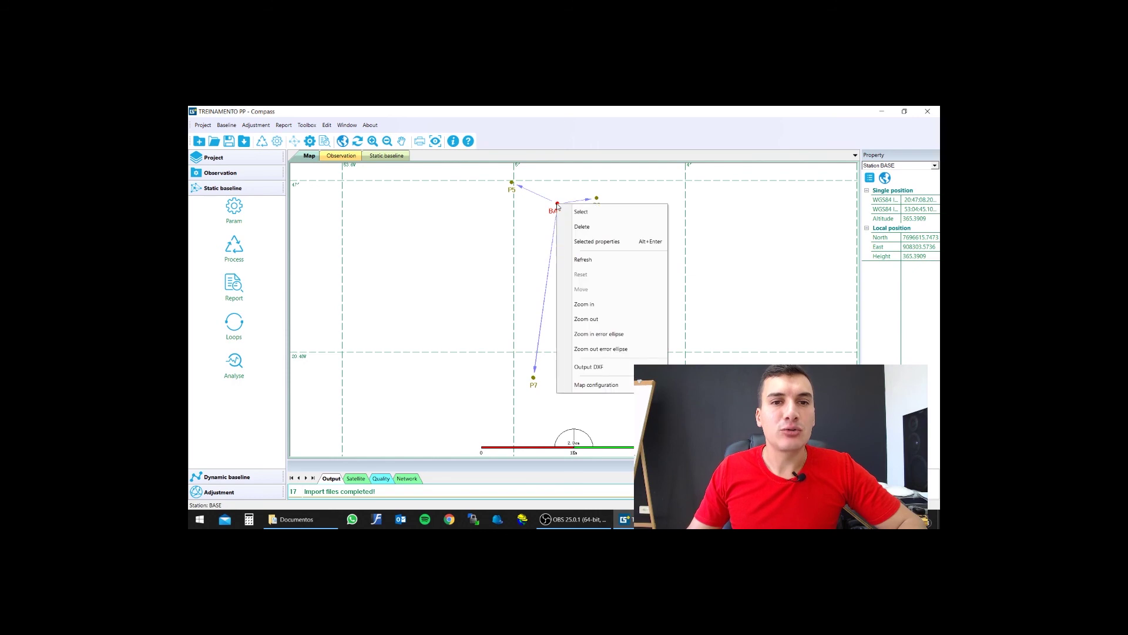
pyautogui.click(609, 249)
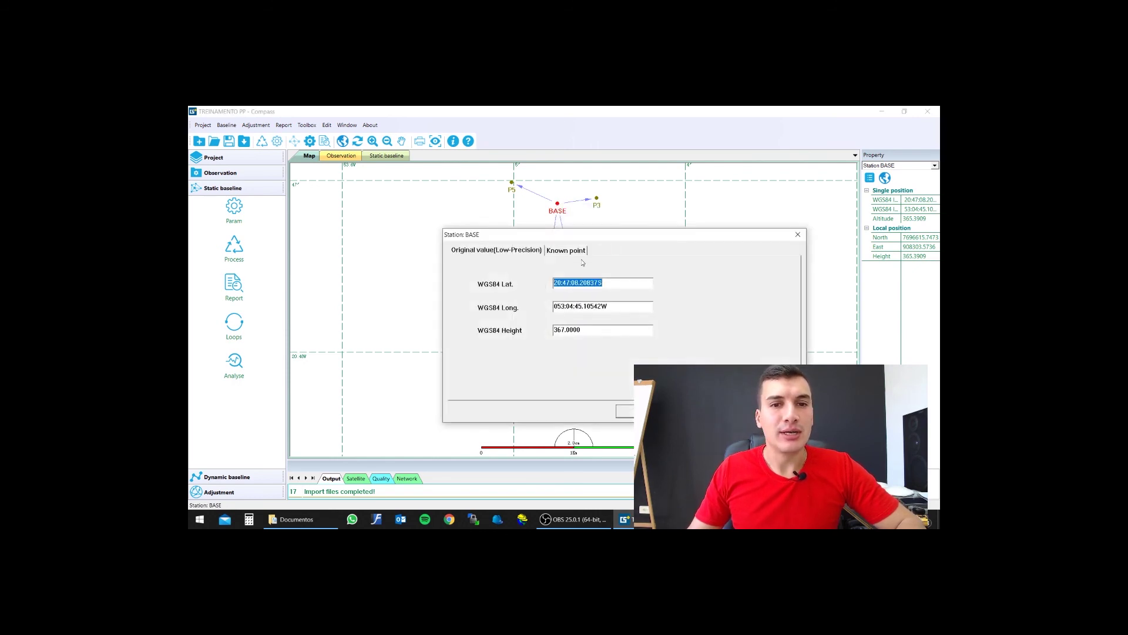
pyautogui.click(568, 250)
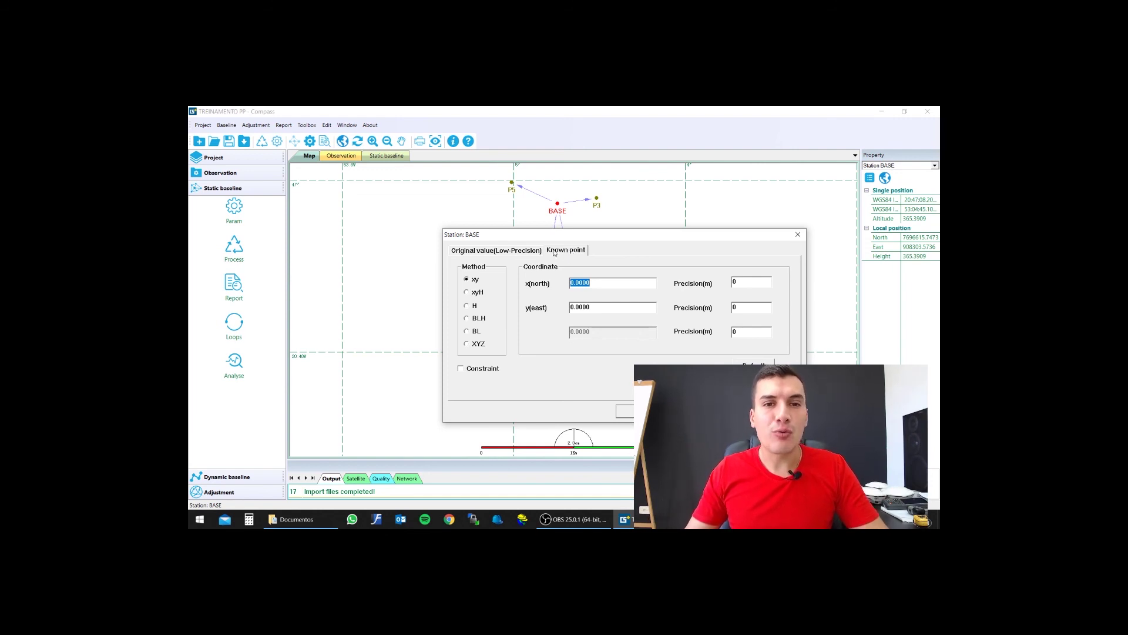
pyautogui.click(467, 294)
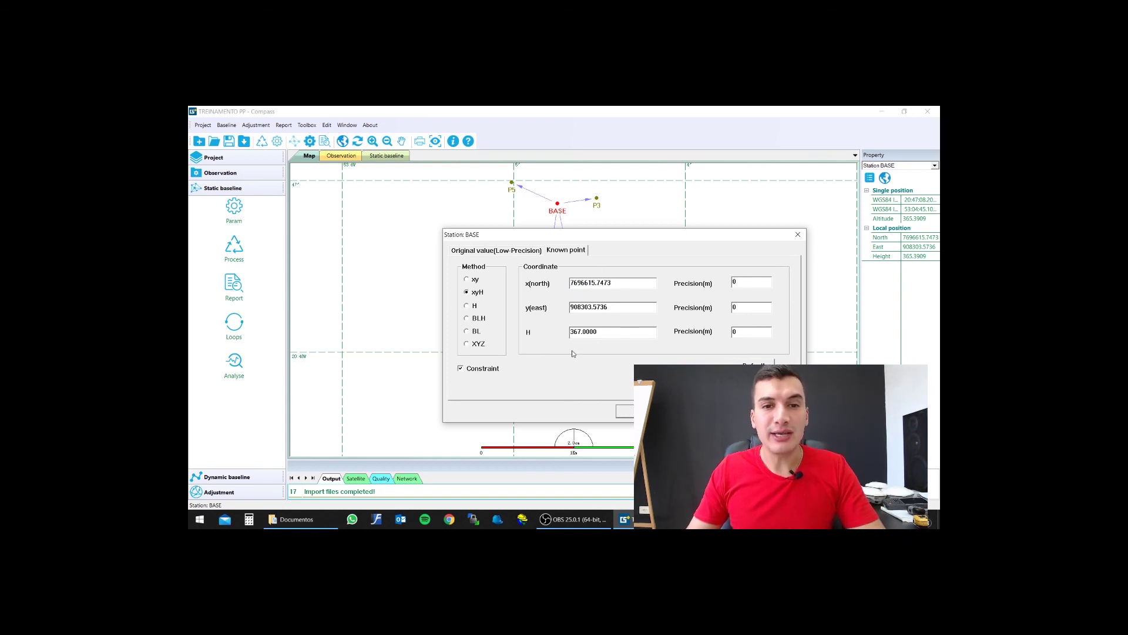
pyautogui.click(461, 367)
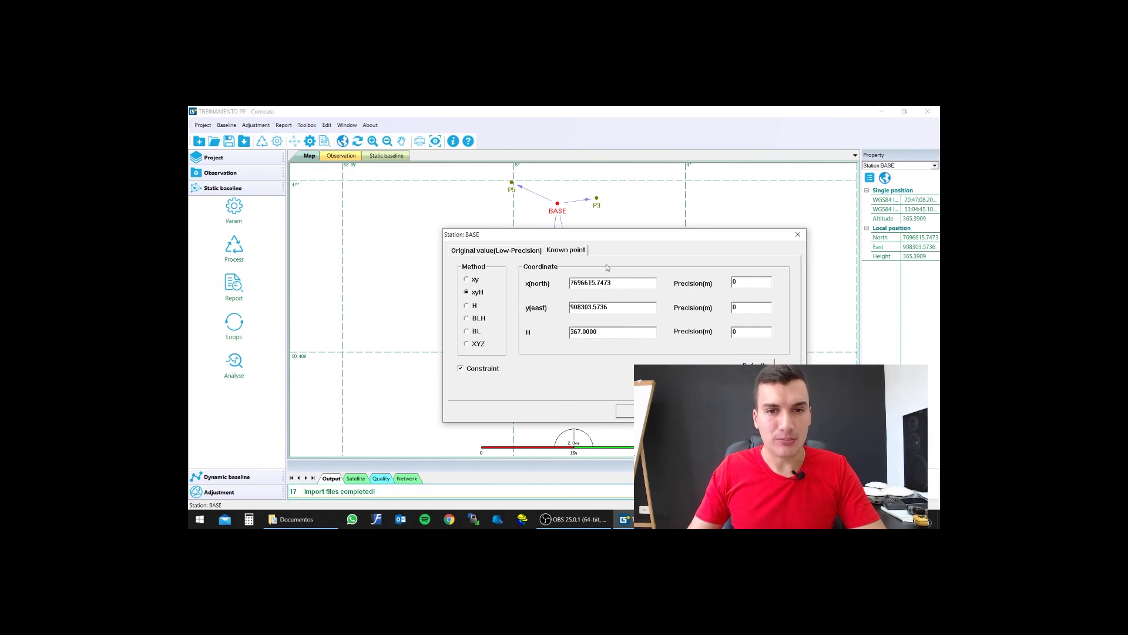
pyautogui.click(291, 519)
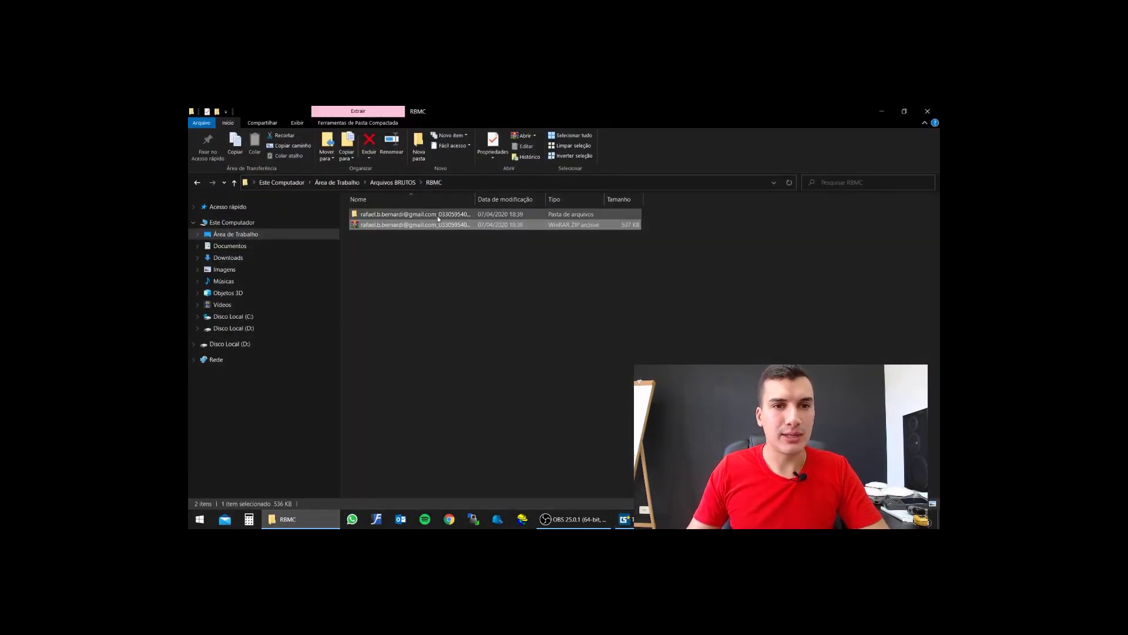
pyautogui.doubleClick(410, 216)
pyautogui.click(387, 224)
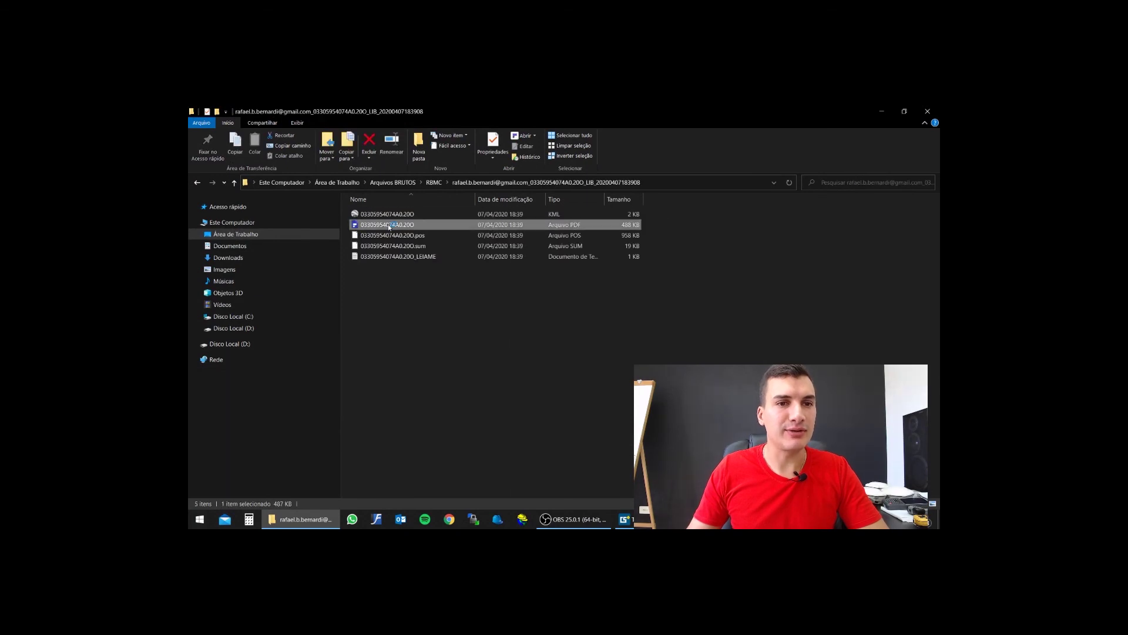
pyautogui.click(880, 113)
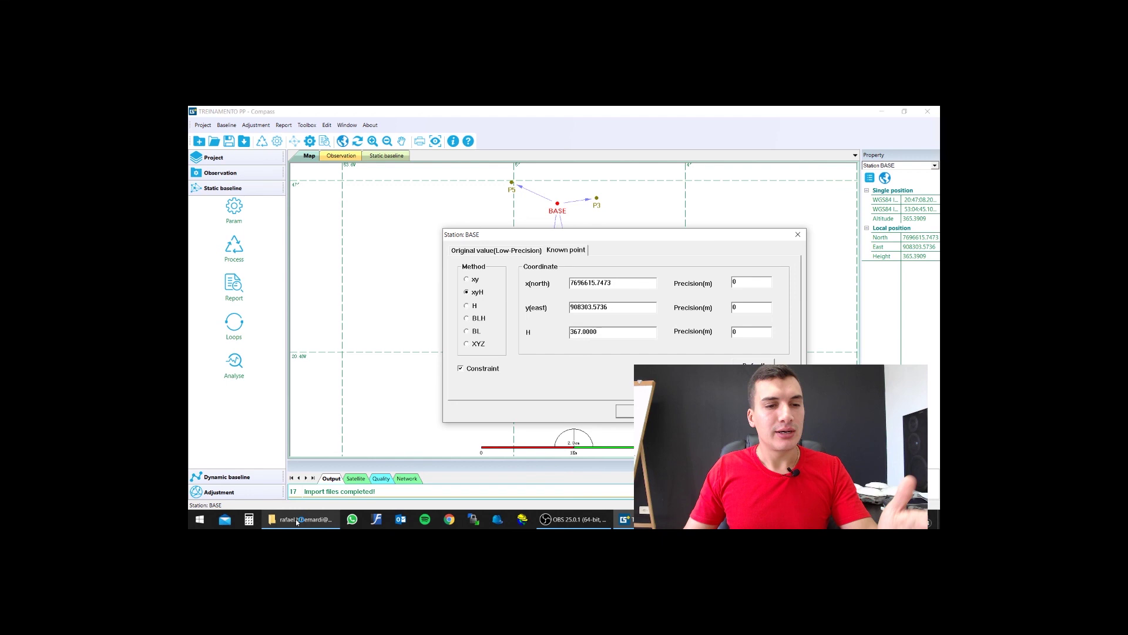
# Close and reopen the known-point settings of station BASE on the map
pyautogui.moveTo(295, 519)
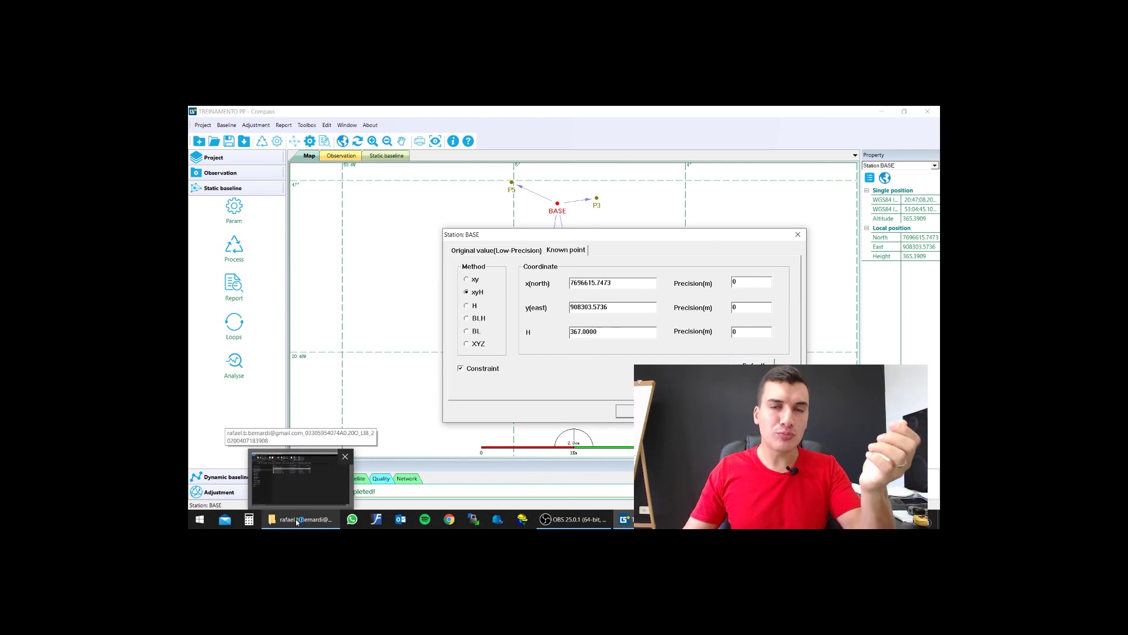
pyautogui.click(797, 235)
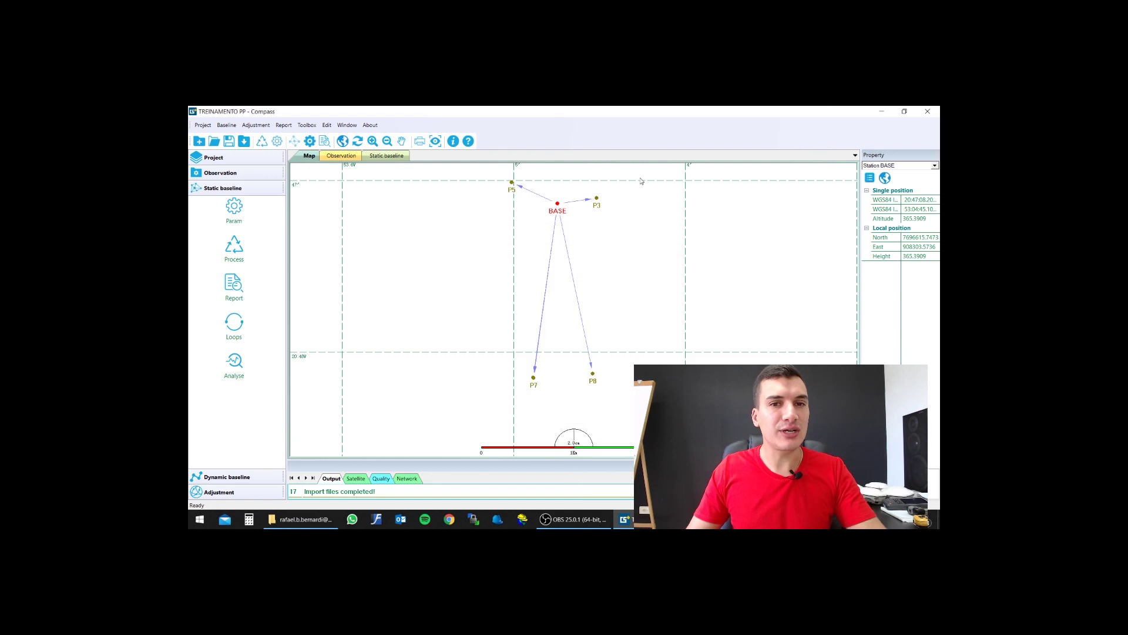
pyautogui.rightClick(558, 203)
pyautogui.click(592, 246)
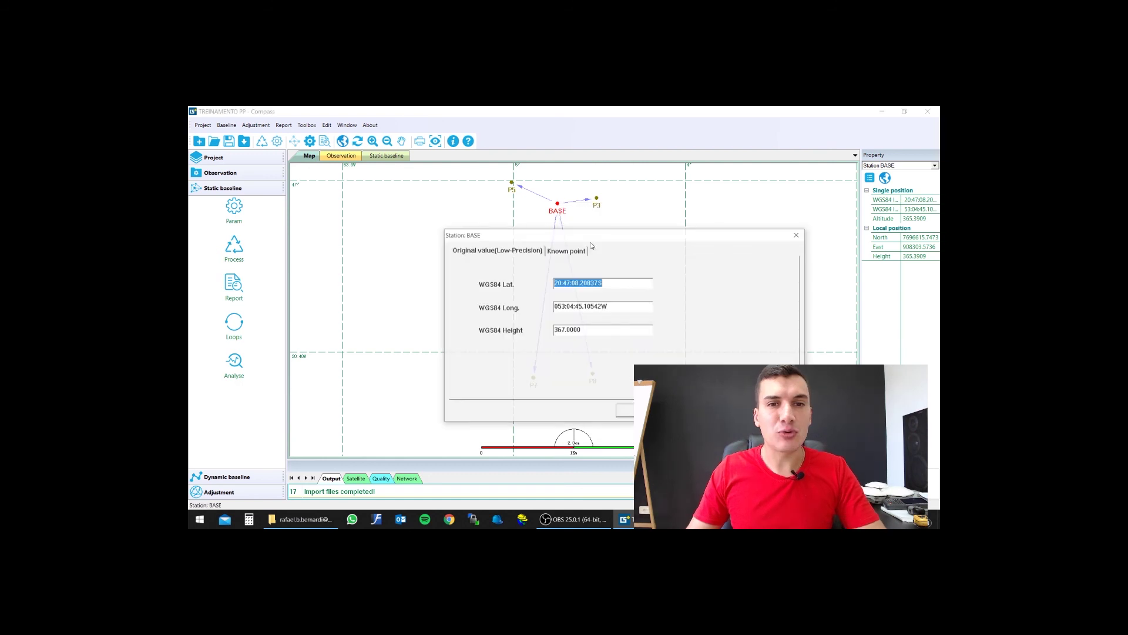
pyautogui.click(583, 250)
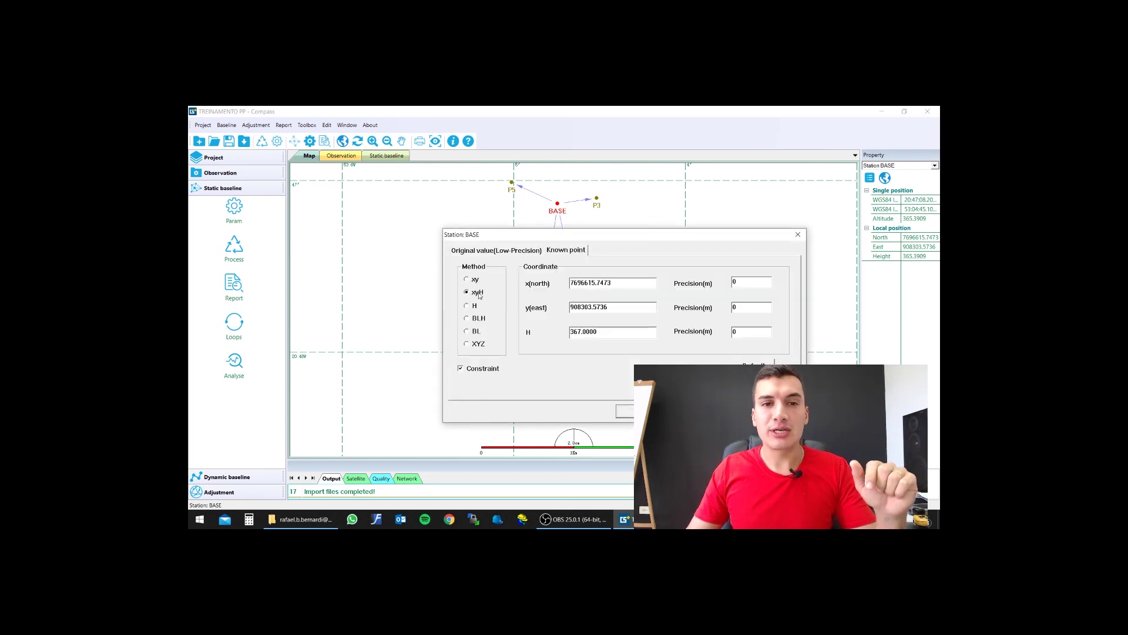
# Switch to the IBGE PDF report and examine the Em 2000.4 row of the Coordenadas SIRGAS table
pyautogui.hotkey('alt', 'Tab')
pyautogui.moveTo(487, 205); pyautogui.dragTo(189, 206)
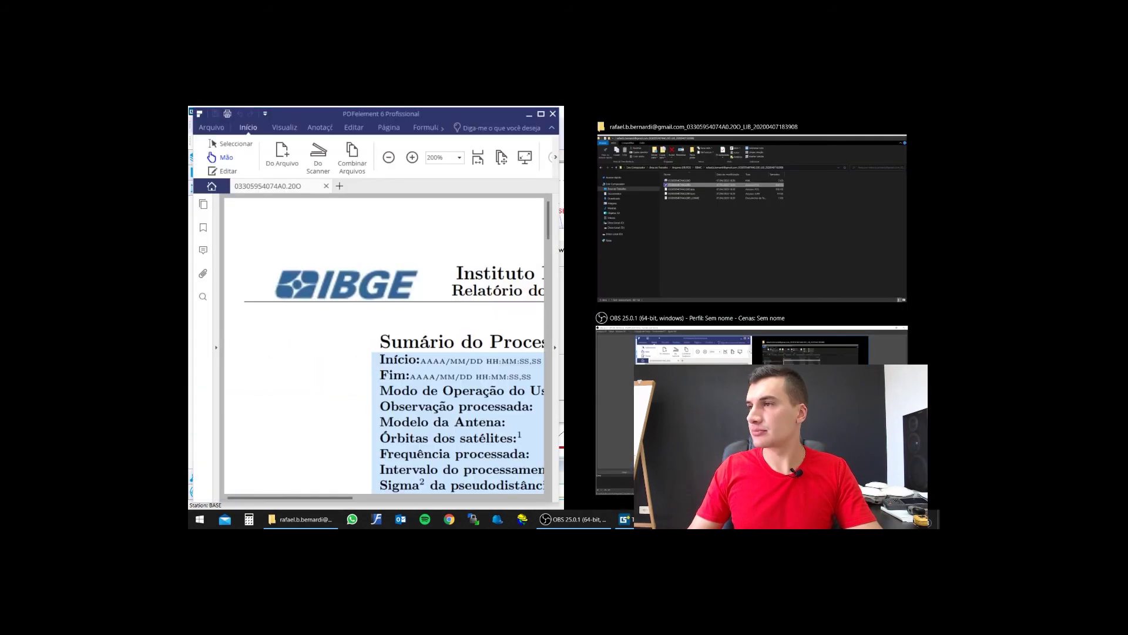
pyautogui.press('Escape')
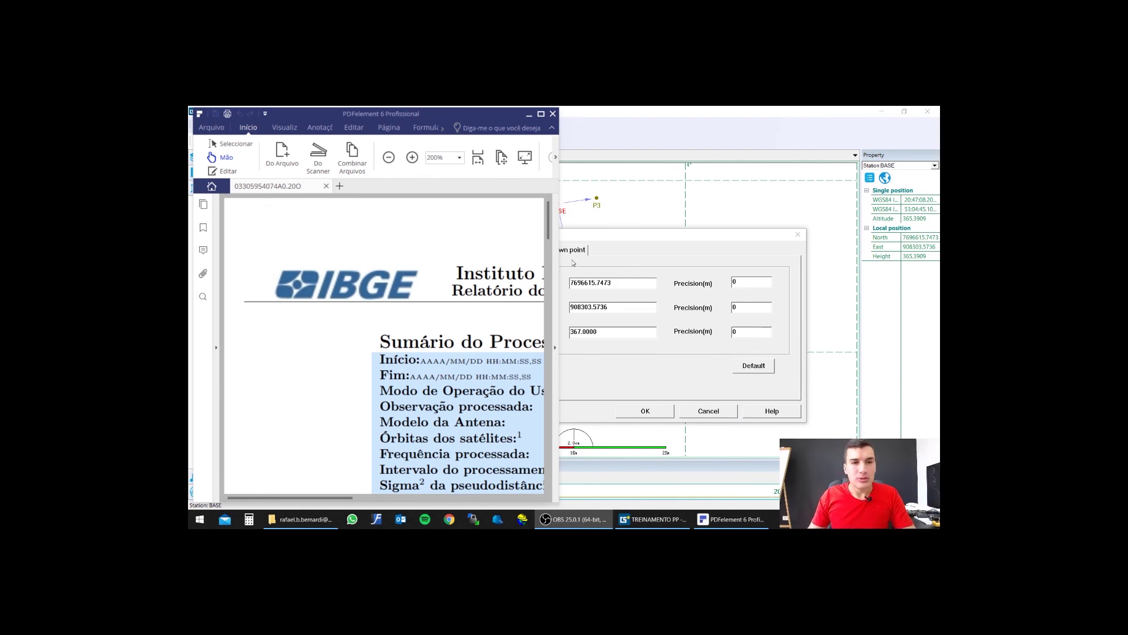
pyautogui.scroll(-1, 544, 204)
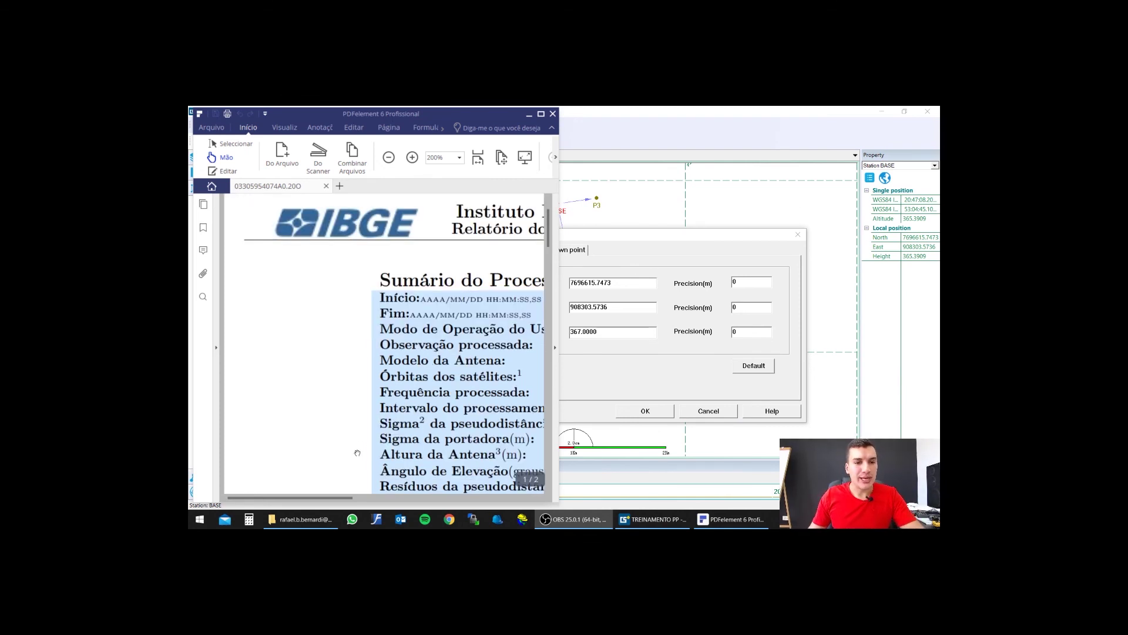
pyautogui.moveTo(339, 497); pyautogui.dragTo(361, 497)
pyautogui.scroll(-3, 441, 365)
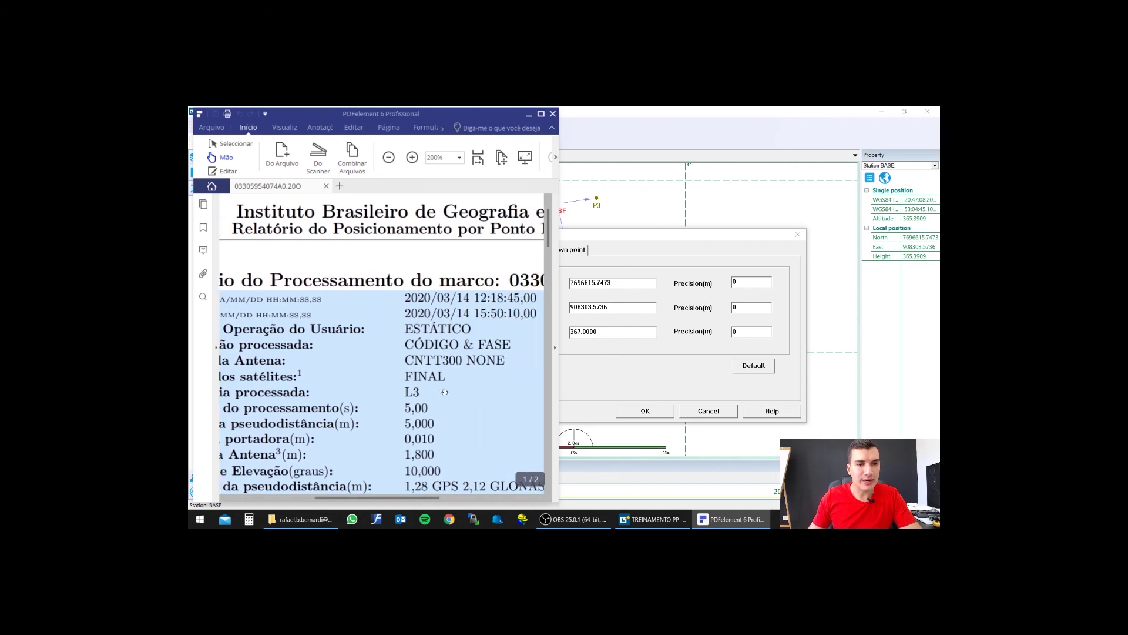
pyautogui.scroll(-1, 441, 366)
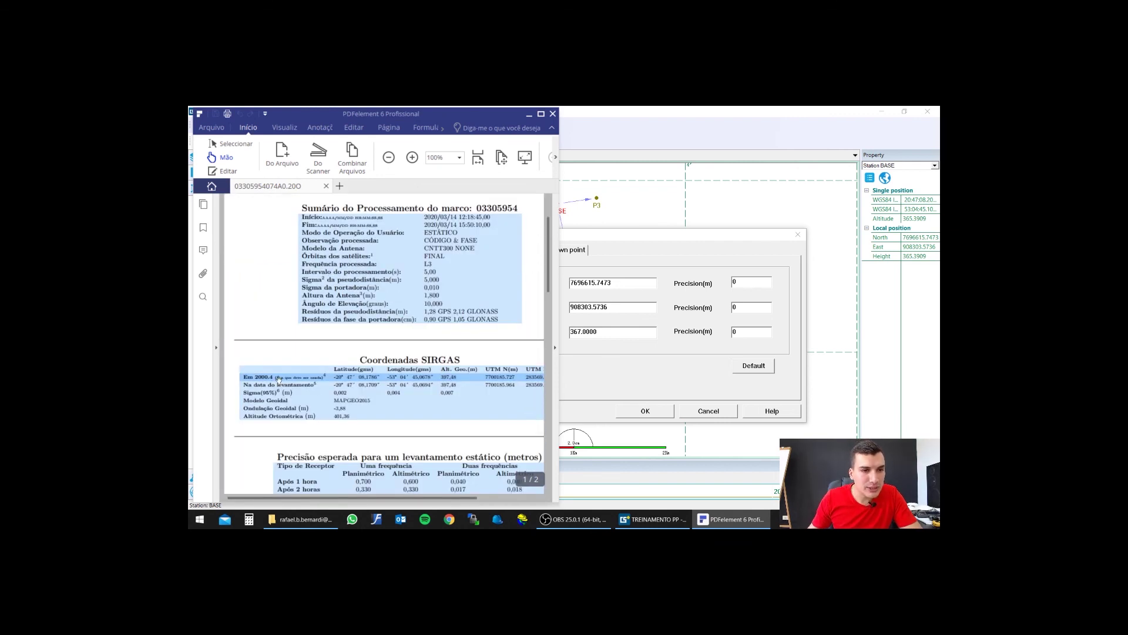
pyautogui.moveTo(275, 377); pyautogui.dragTo(326, 377)
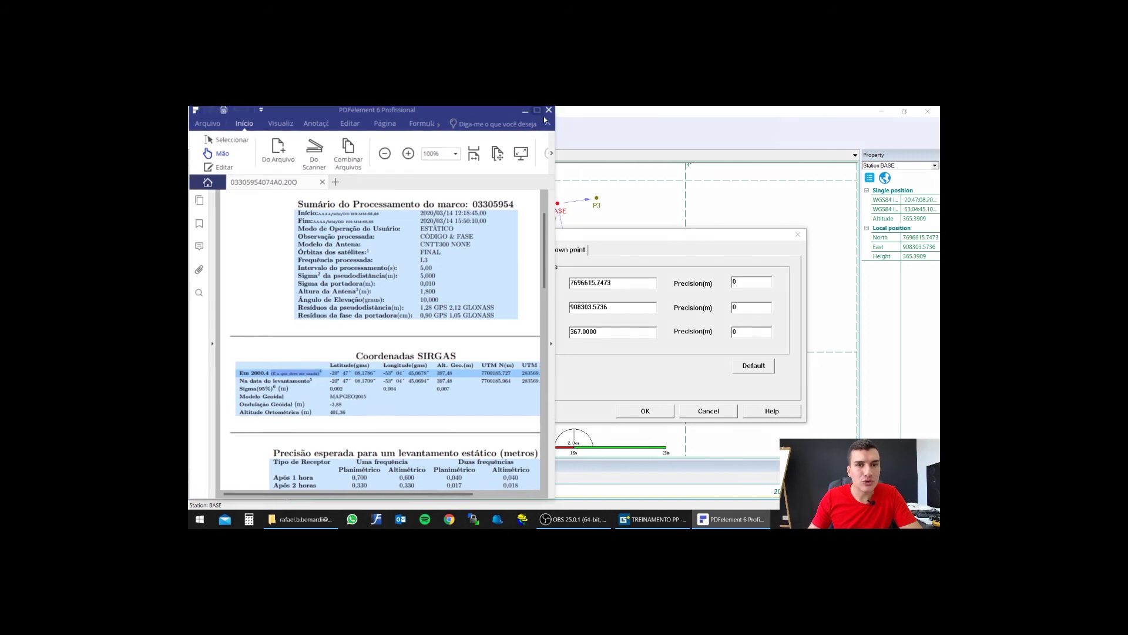
pyautogui.click(541, 113)
pyautogui.scroll(2, 548, 380)
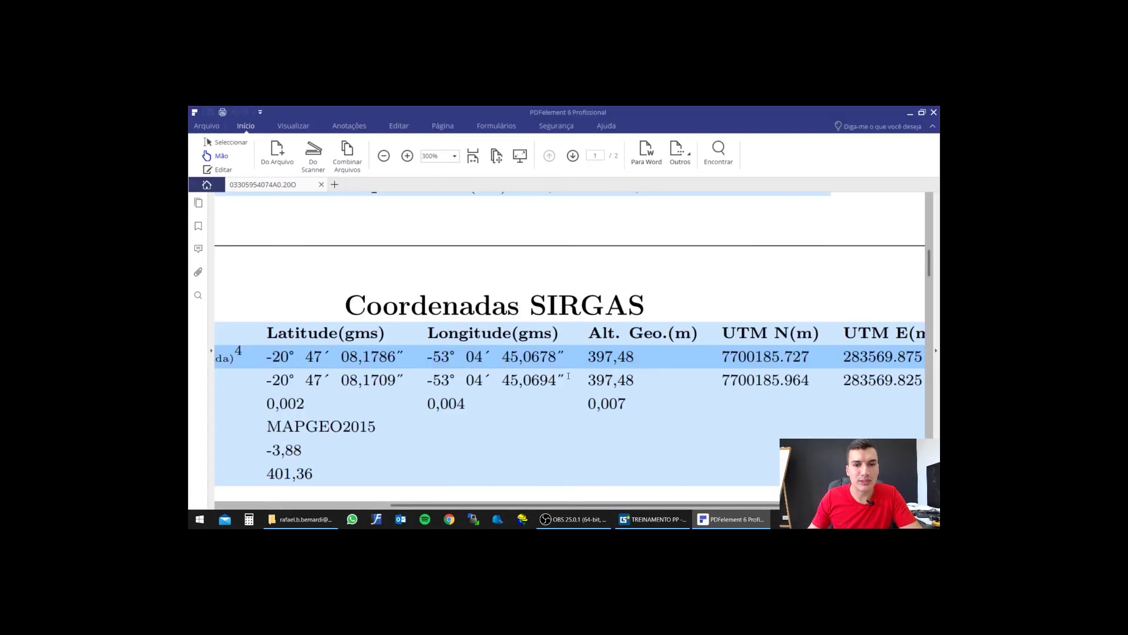
pyautogui.scroll(-1, 568, 375)
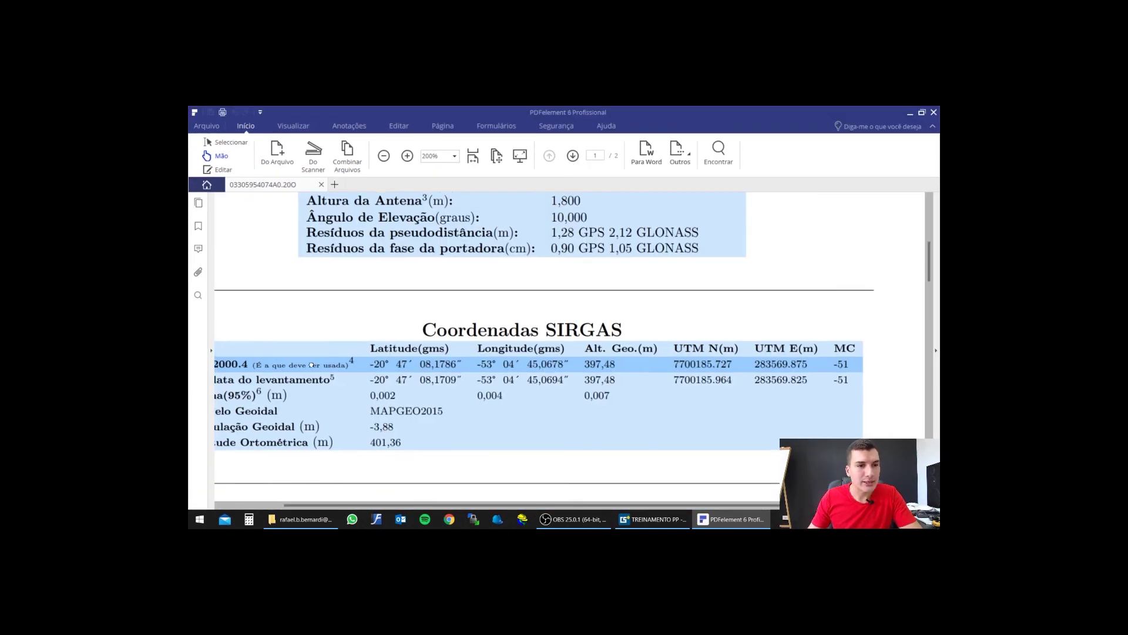
pyautogui.moveTo(324, 366); pyautogui.dragTo(412, 367)
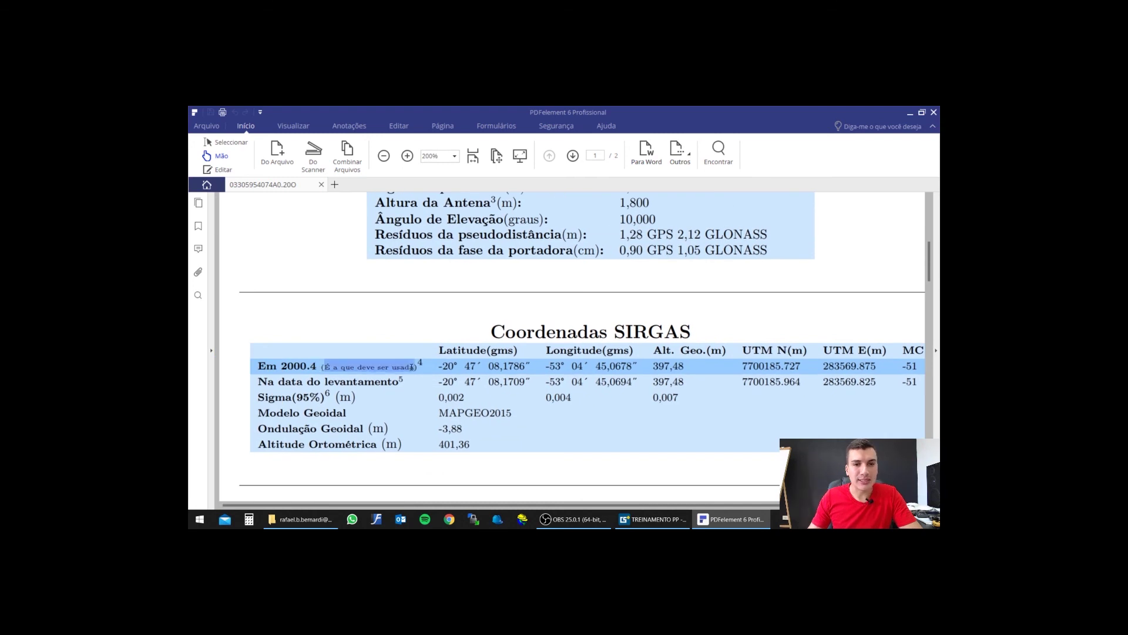
# Copy the Em 2000.4 UTM N value 7700185.727 from the report into station BASE's x(north) coordinate
pyautogui.moveTo(765, 382); pyautogui.dragTo(802, 367)
pyautogui.hotkey('ctrl', 'c')
pyautogui.click(751, 365)
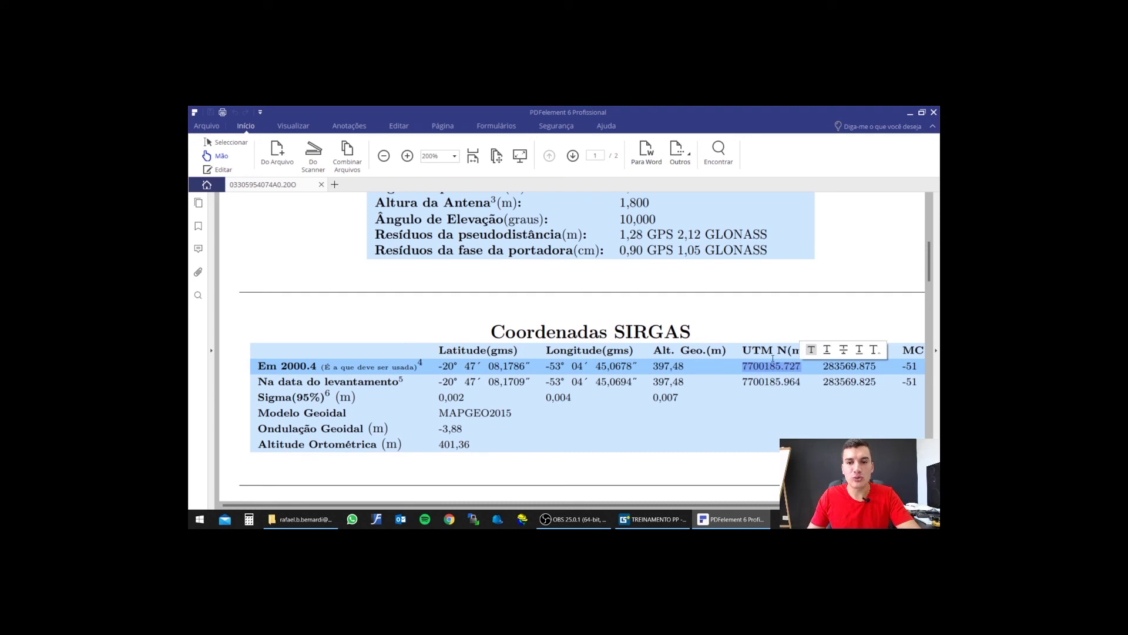
pyautogui.click(910, 112)
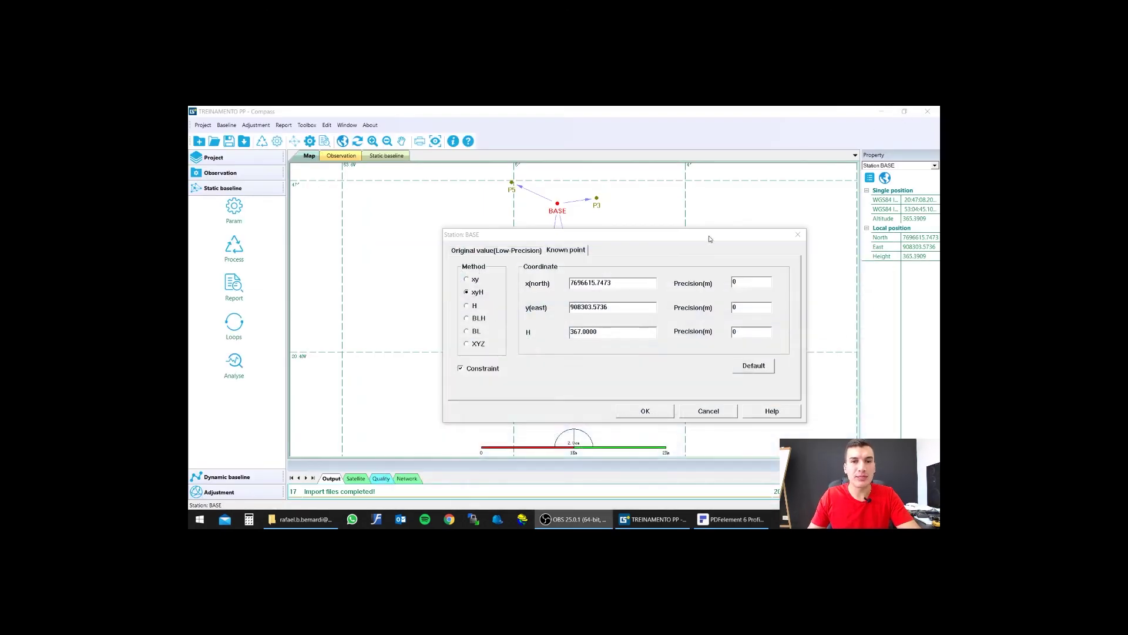
pyautogui.doubleClick(597, 284)
pyautogui.hotkey('ctrl', 'v')
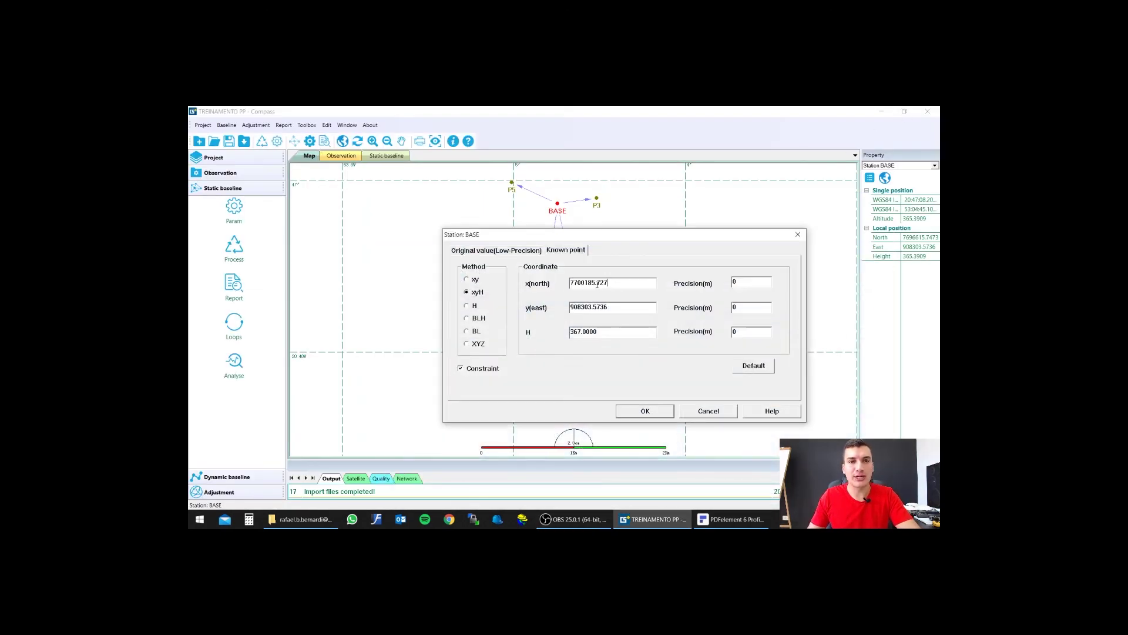
# Copy the Em 2000.4 UTM E value 283569.875 from the report into station BASE's y(east) coordinate
pyautogui.click(731, 519)
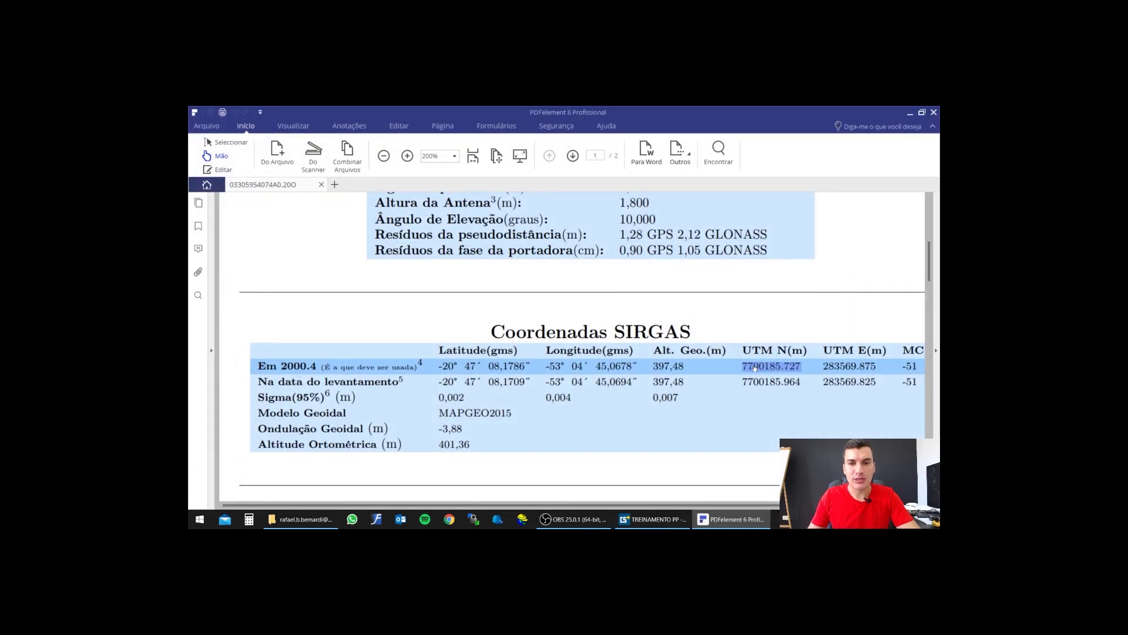
pyautogui.click(837, 355)
pyautogui.doubleClick(837, 364)
pyautogui.hotkey('ctrl', 'c')
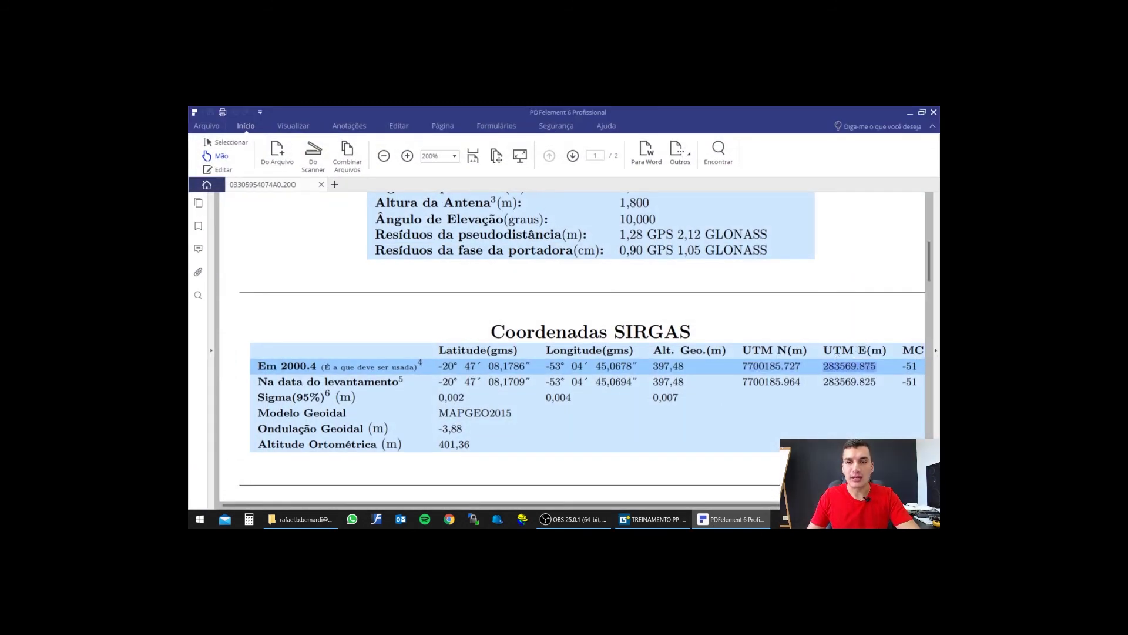
pyautogui.hotkey('alt', 'Tab')
pyautogui.doubleClick(603, 306)
pyautogui.hotkey('ctrl', 'v')
# Copy the Em 2000.4 geometric altitude 397,48 from the report into station BASE's H value and accept the known point
pyautogui.hotkey('alt', 'Tab')
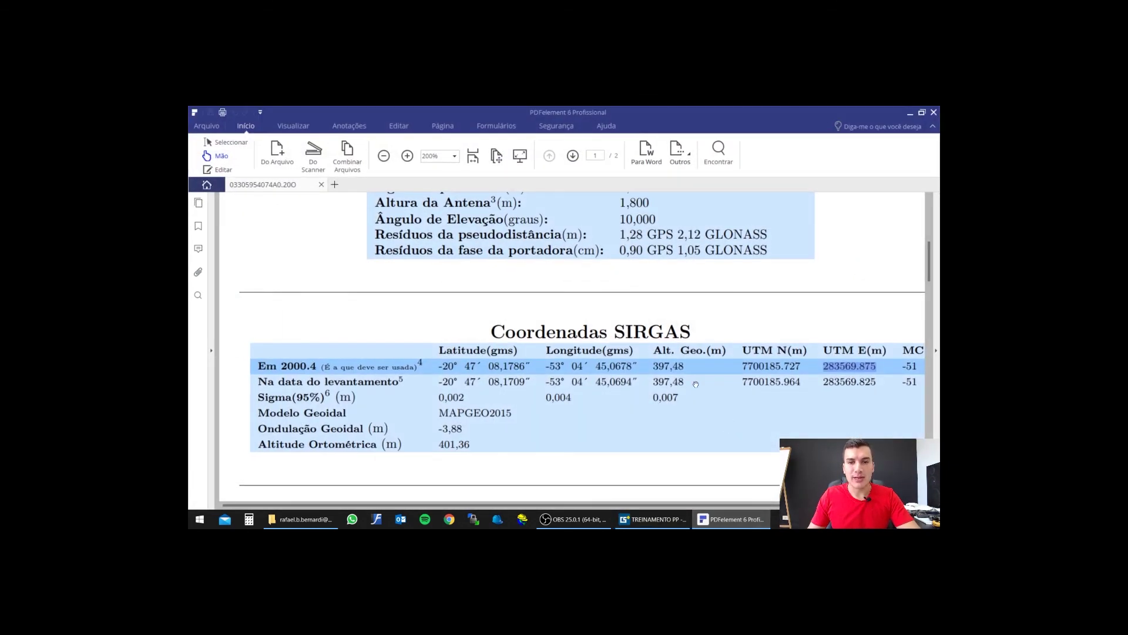
pyautogui.doubleClick(668, 366)
pyautogui.hotkey('ctrl', 'c')
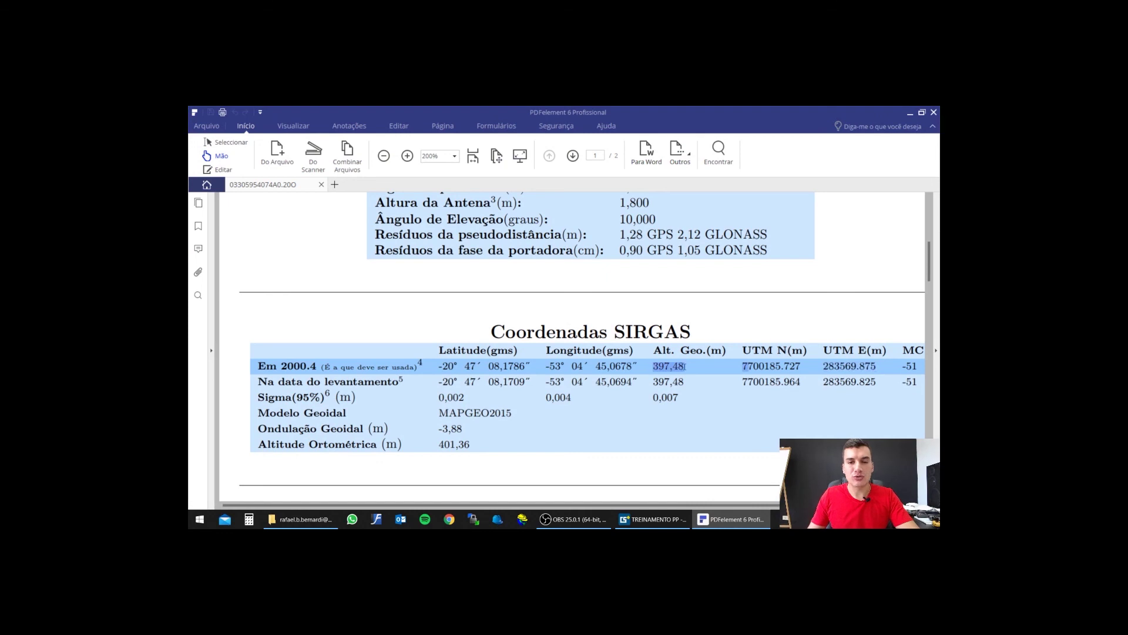
pyautogui.click(726, 519)
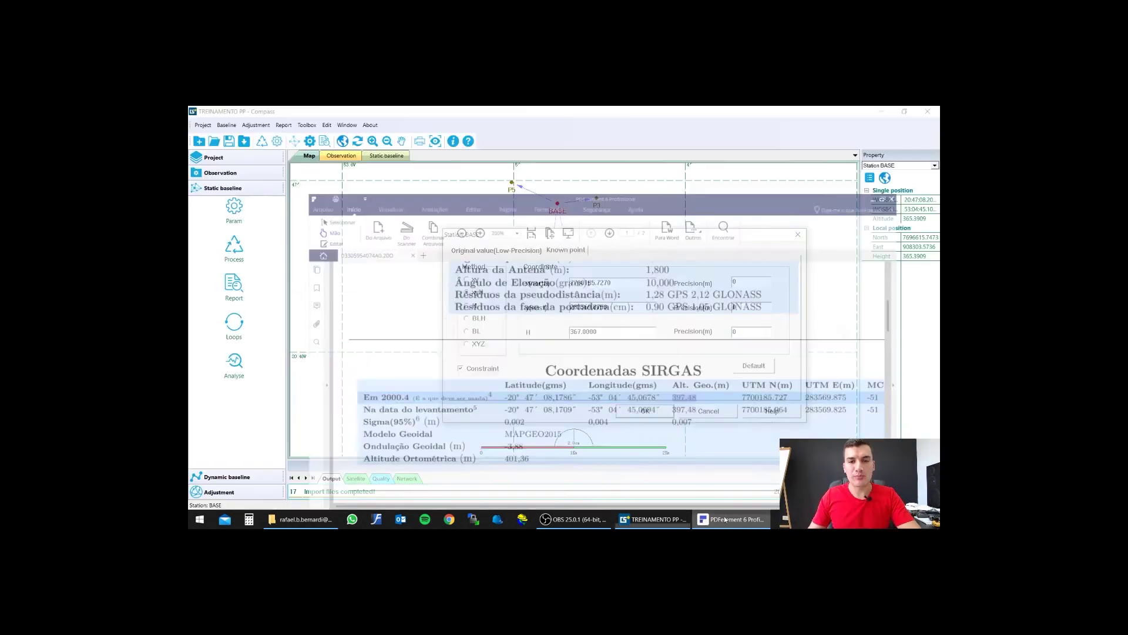
pyautogui.doubleClick(584, 331)
pyautogui.hotkey('ctrl', 'v')
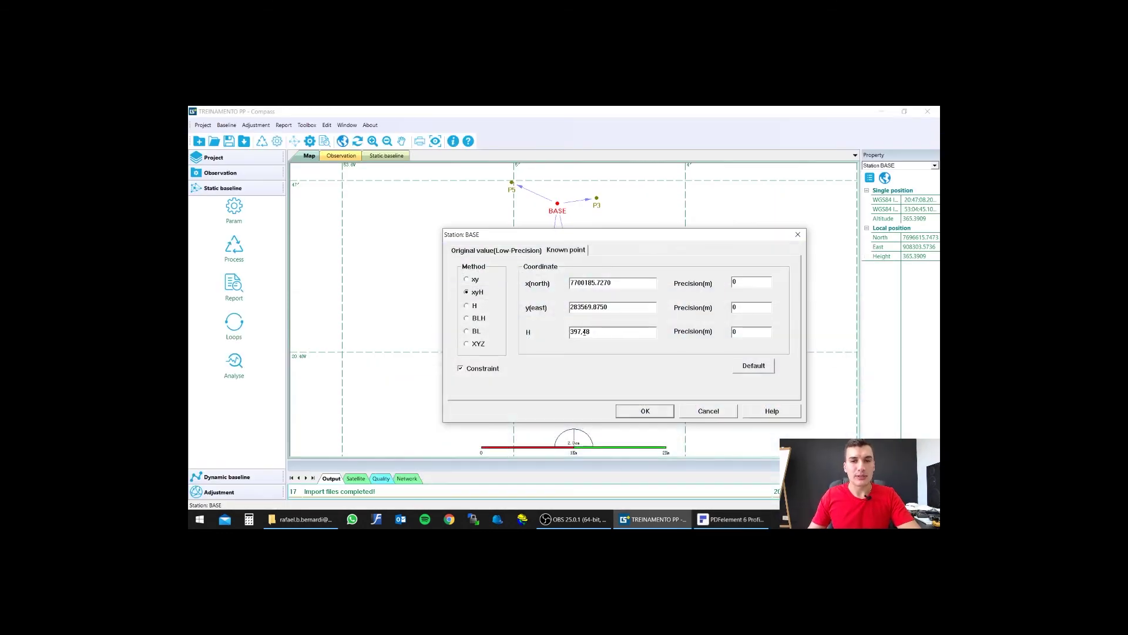
pyautogui.click(637, 411)
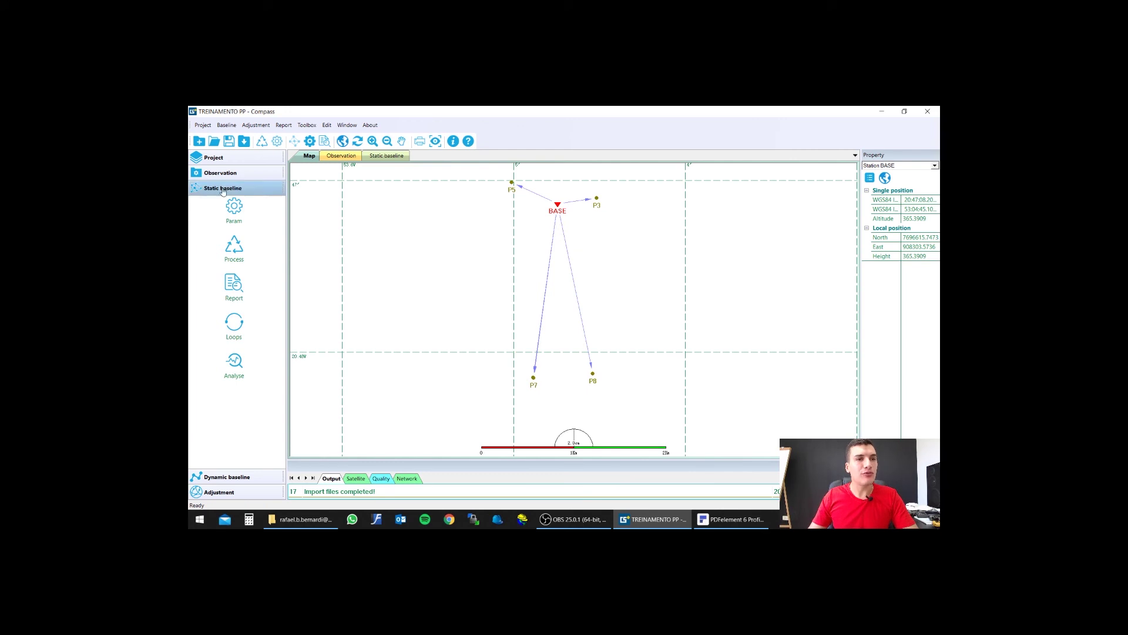
# Set the elevation mask to 10 degrees in the static baseline processing parameters
pyautogui.click(233, 212)
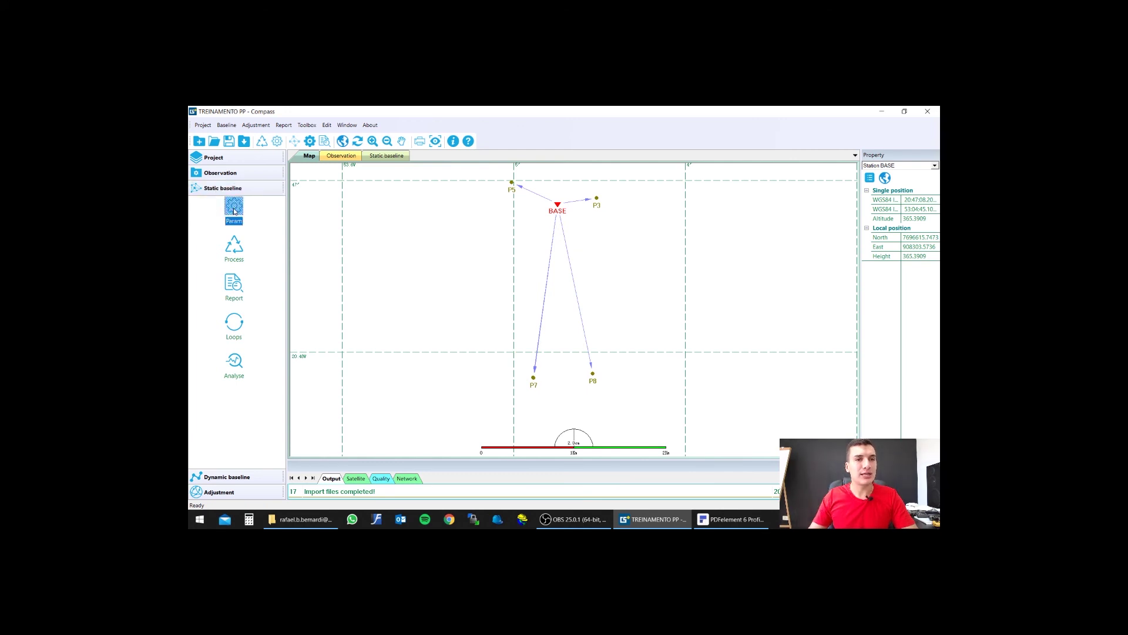
pyautogui.click(277, 143)
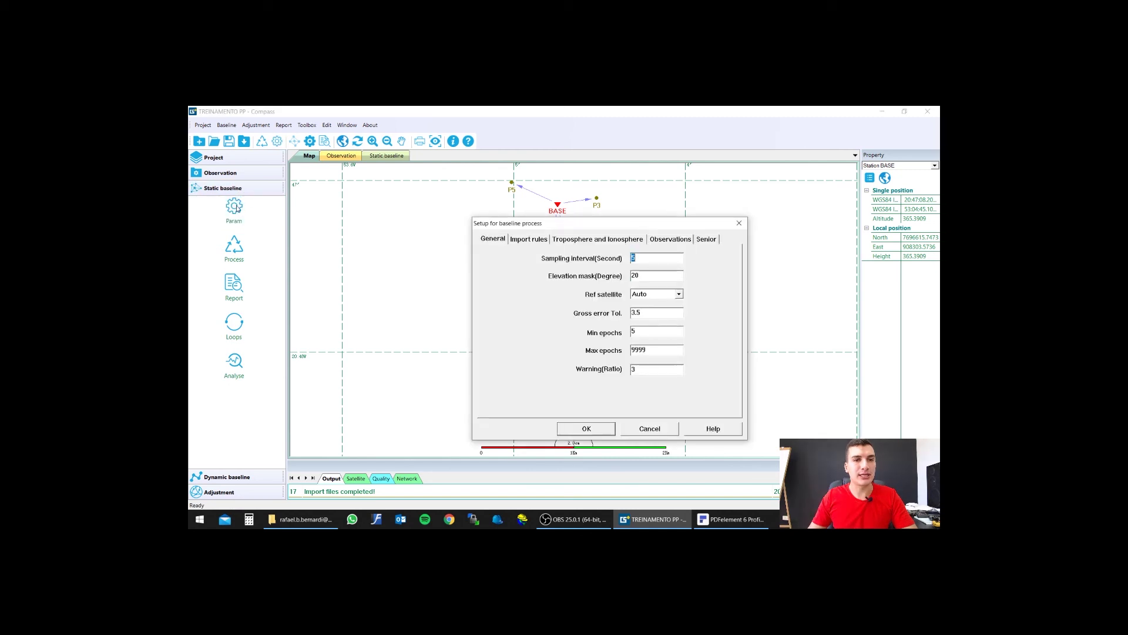
pyautogui.moveTo(594, 228); pyautogui.dragTo(576, 213)
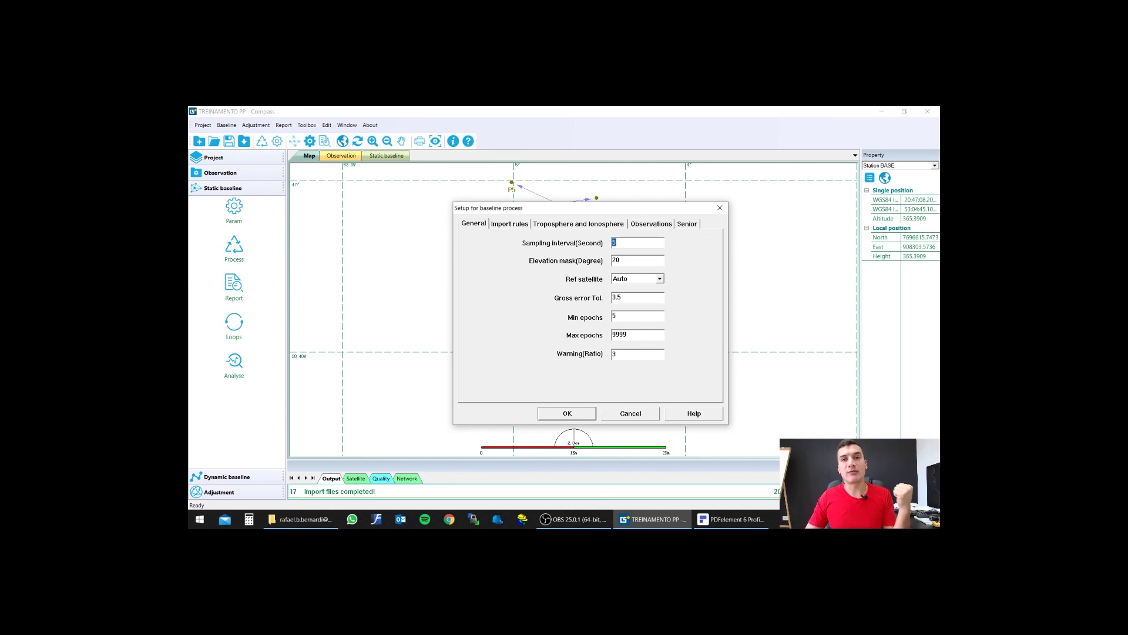
pyautogui.doubleClick(625, 261)
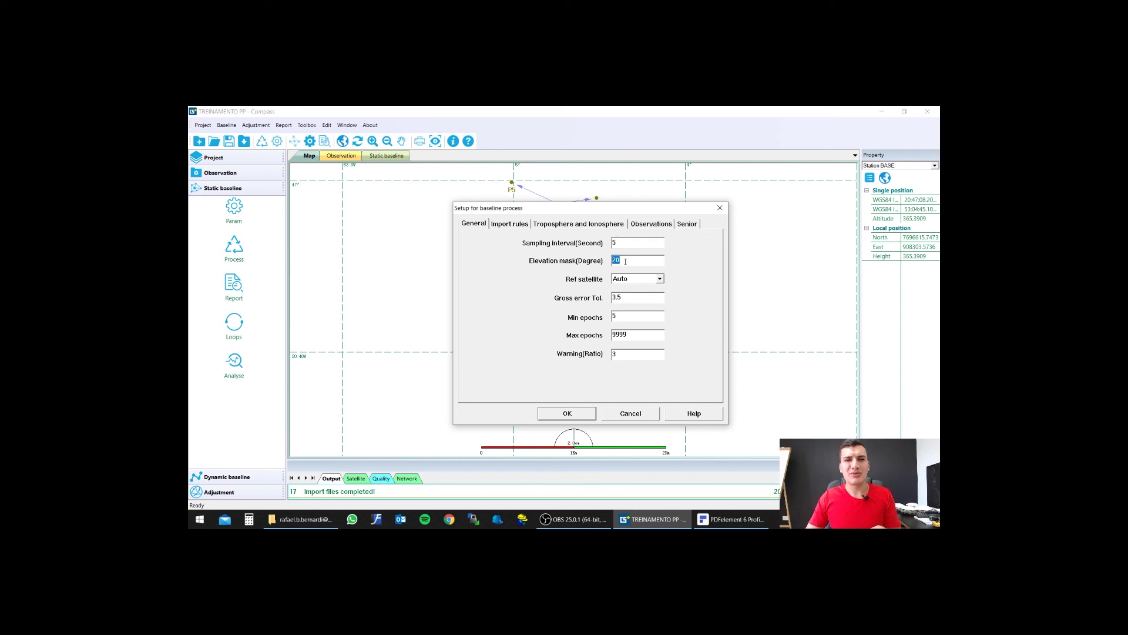
pyautogui.write('10')
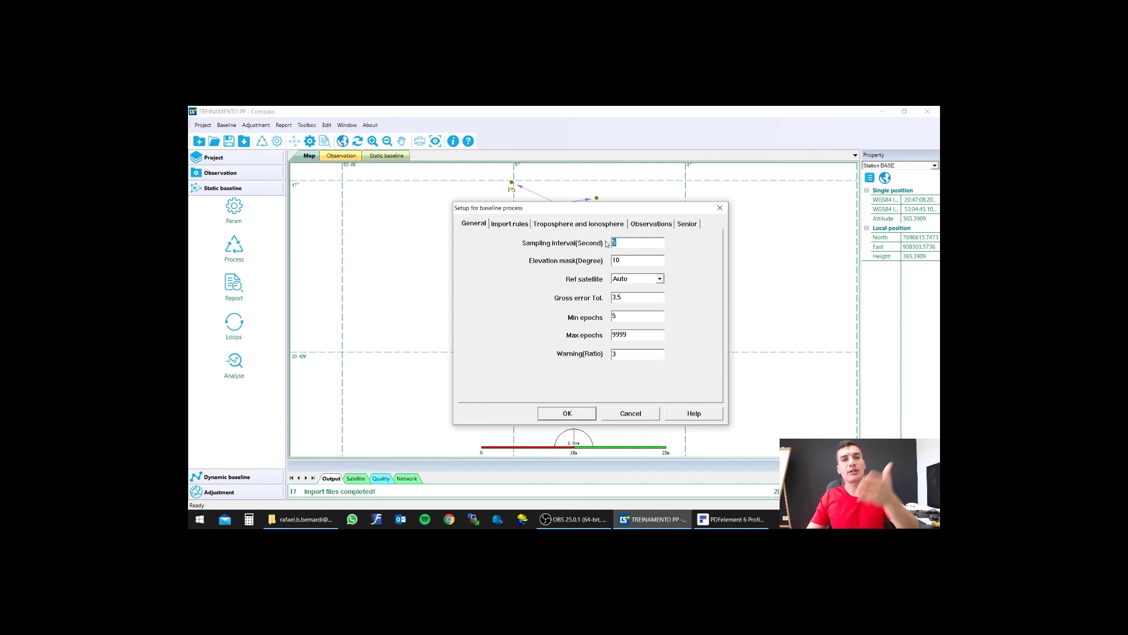
# Review the import rules, troposphere and ionosphere, observation and senior parameters of the baseline process setup, and accept the settings
pyautogui.click(504, 226)
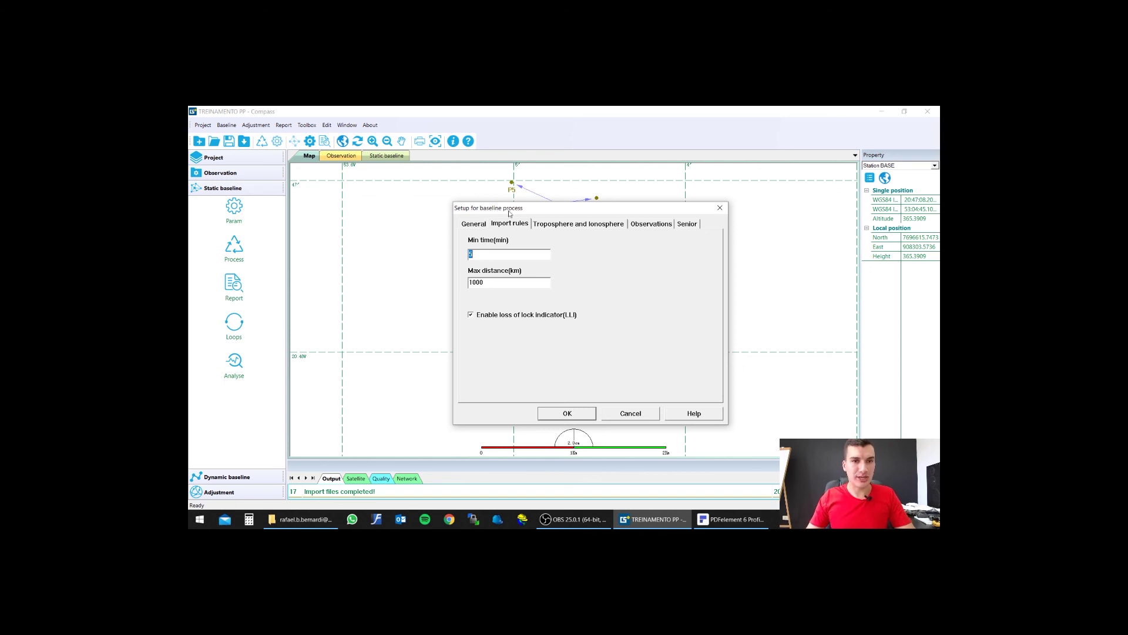
pyautogui.click(473, 226)
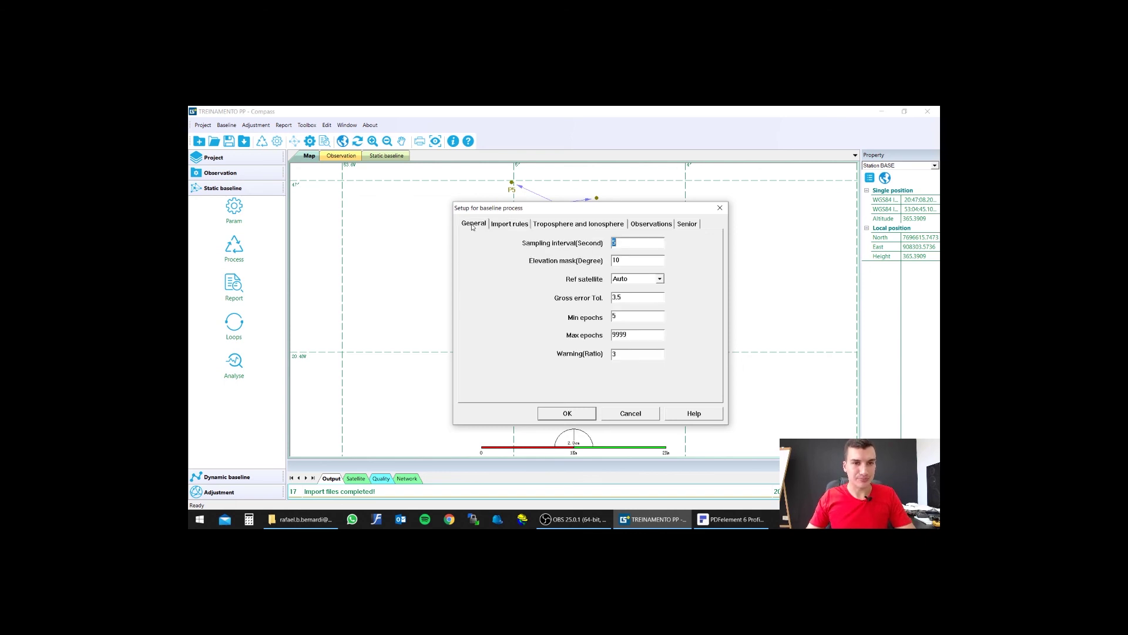
pyautogui.doubleClick(623, 259)
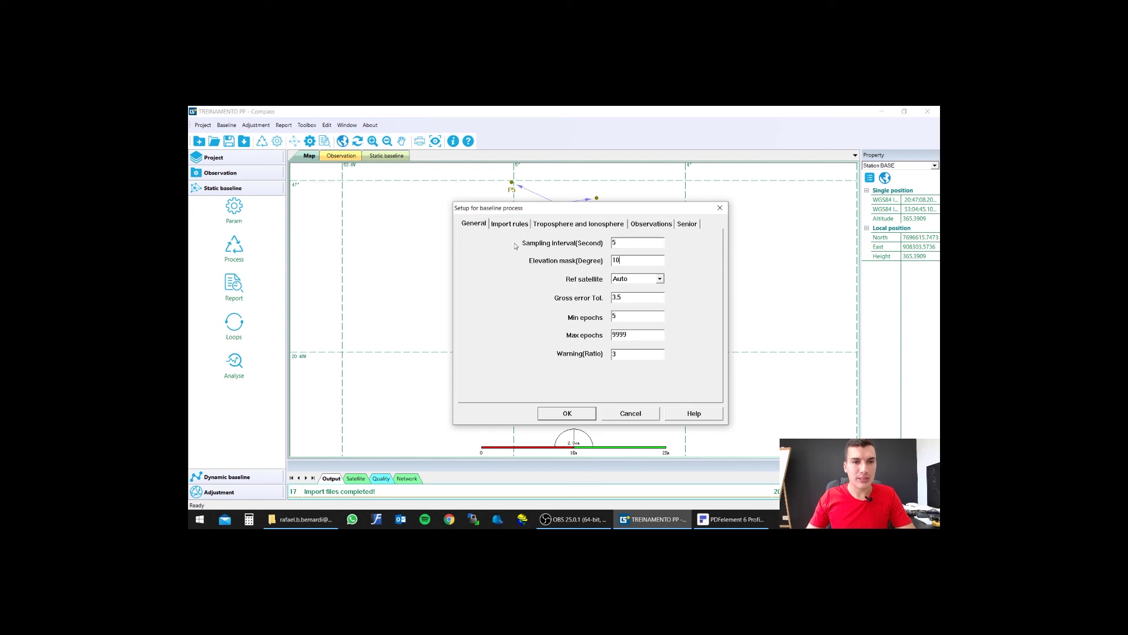
pyautogui.click(510, 224)
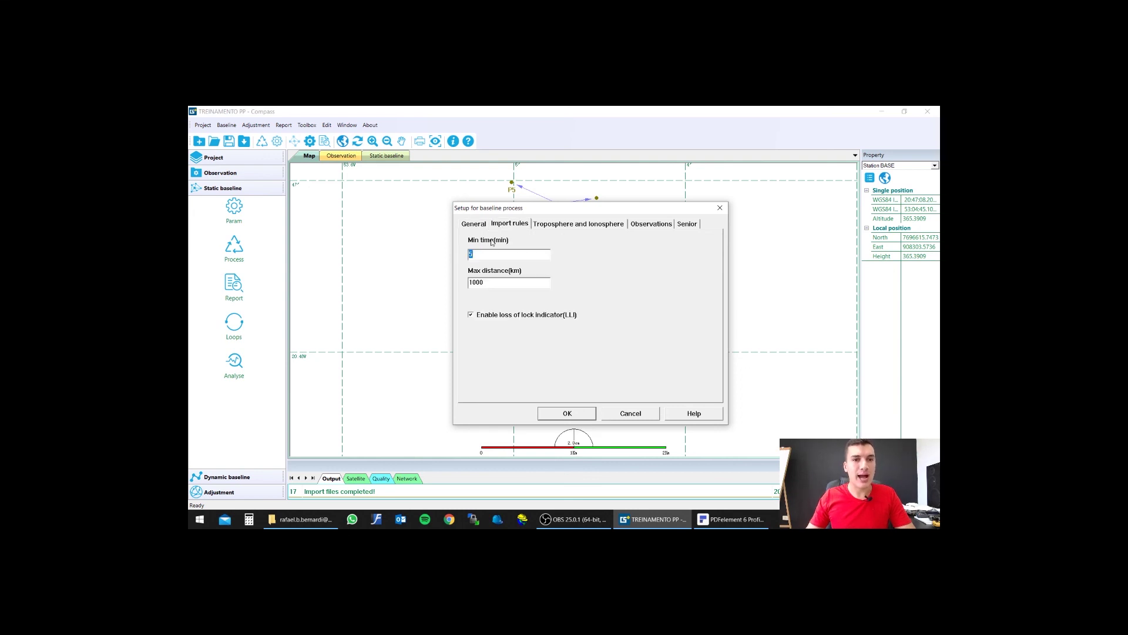
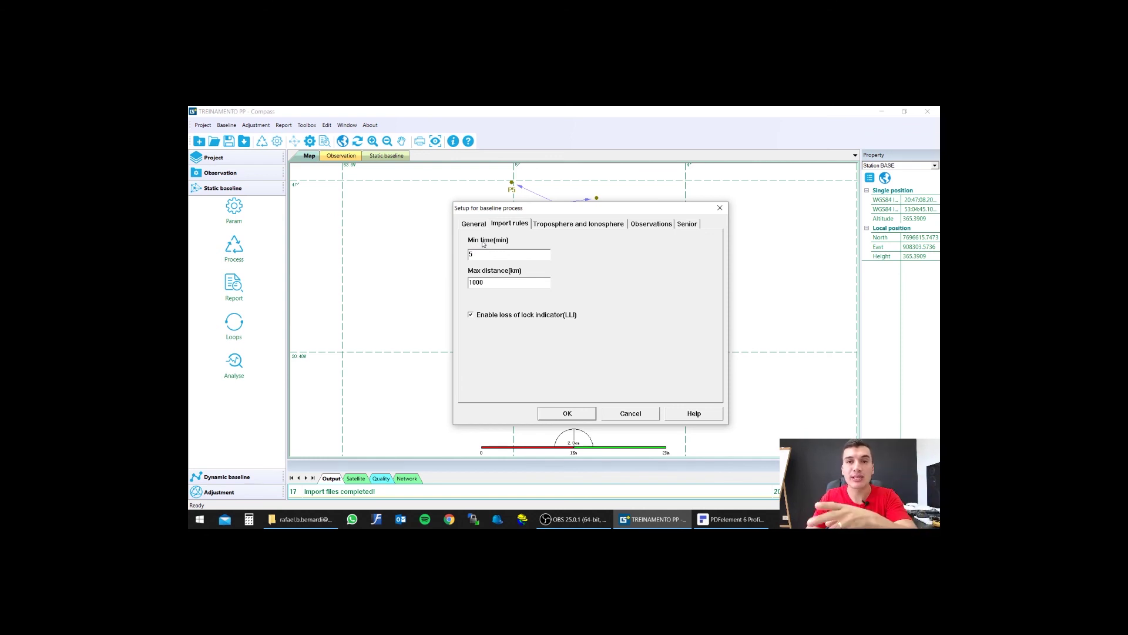
pyautogui.click(575, 225)
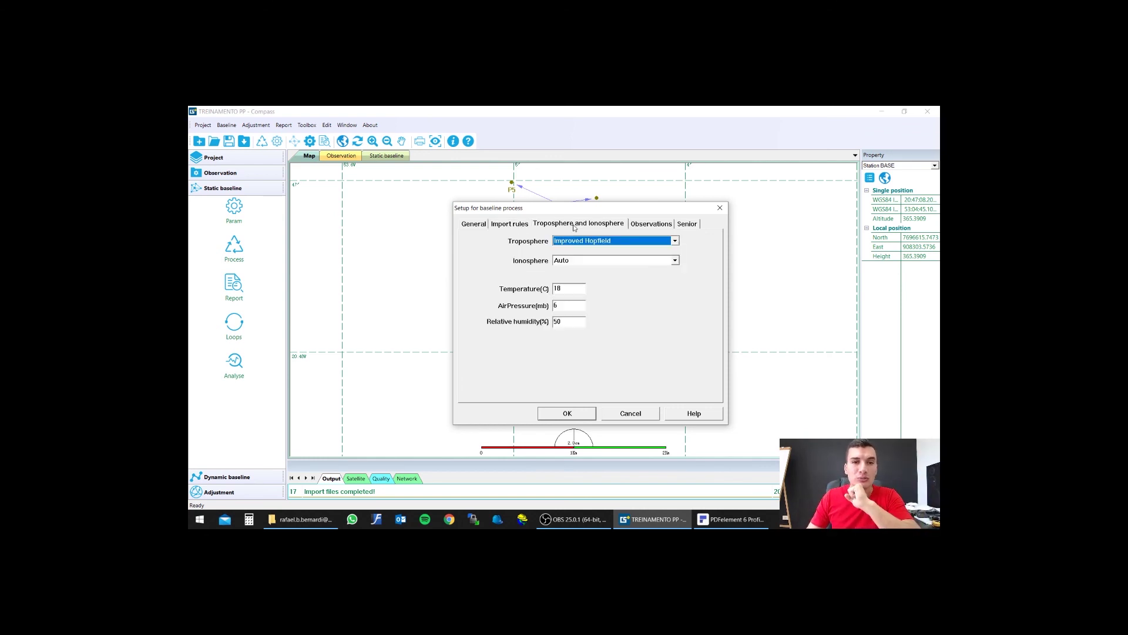
pyautogui.click(649, 225)
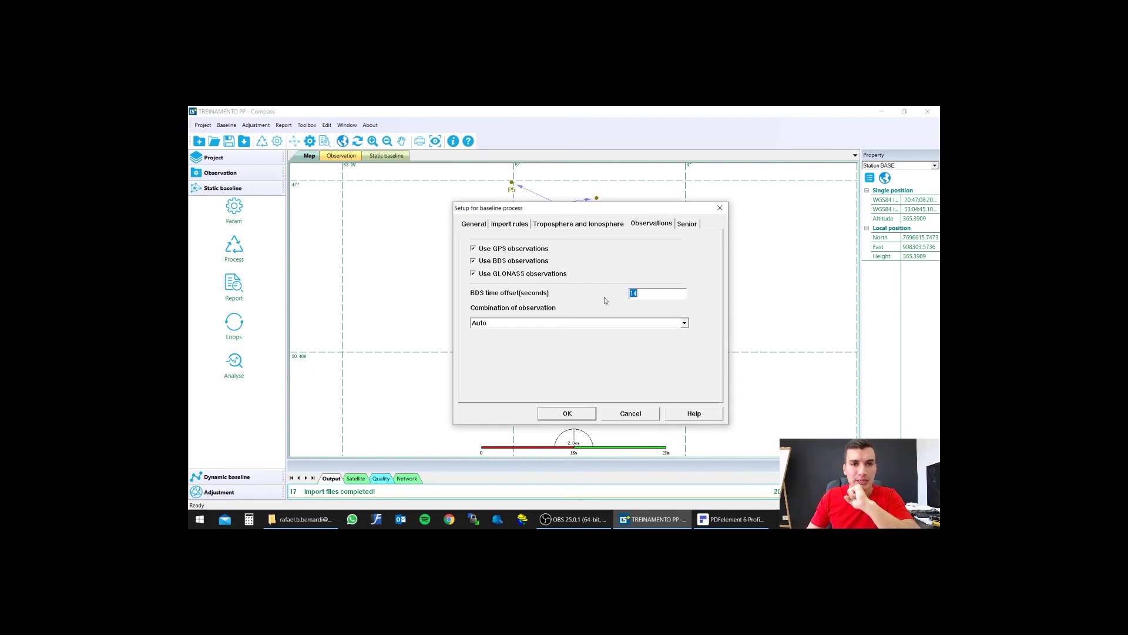
pyautogui.click(686, 226)
pyautogui.click(654, 226)
pyautogui.click(577, 224)
pyautogui.click(504, 224)
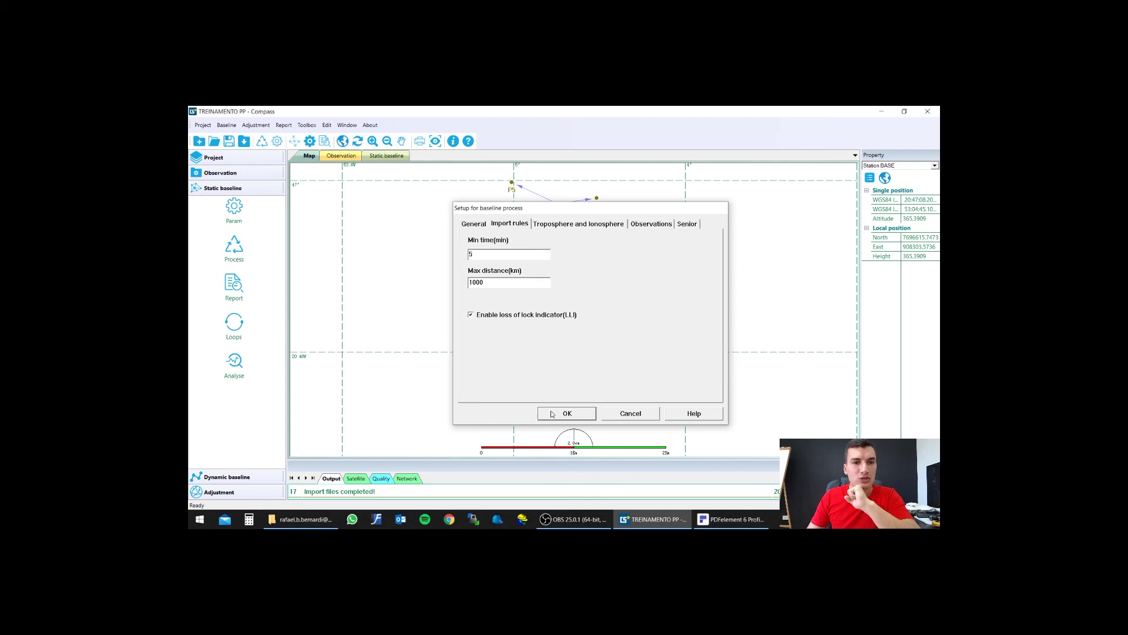
pyautogui.click(555, 413)
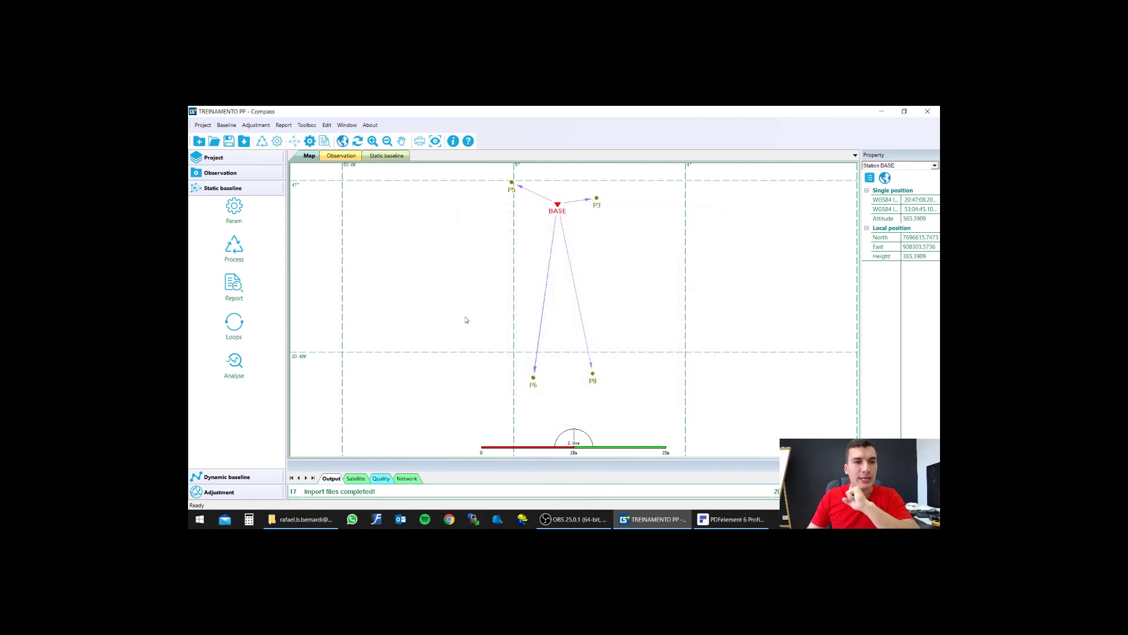
# Process all static baselines, check each baseline's solution type in the list, and dismiss the finished processing dialog
pyautogui.click(235, 251)
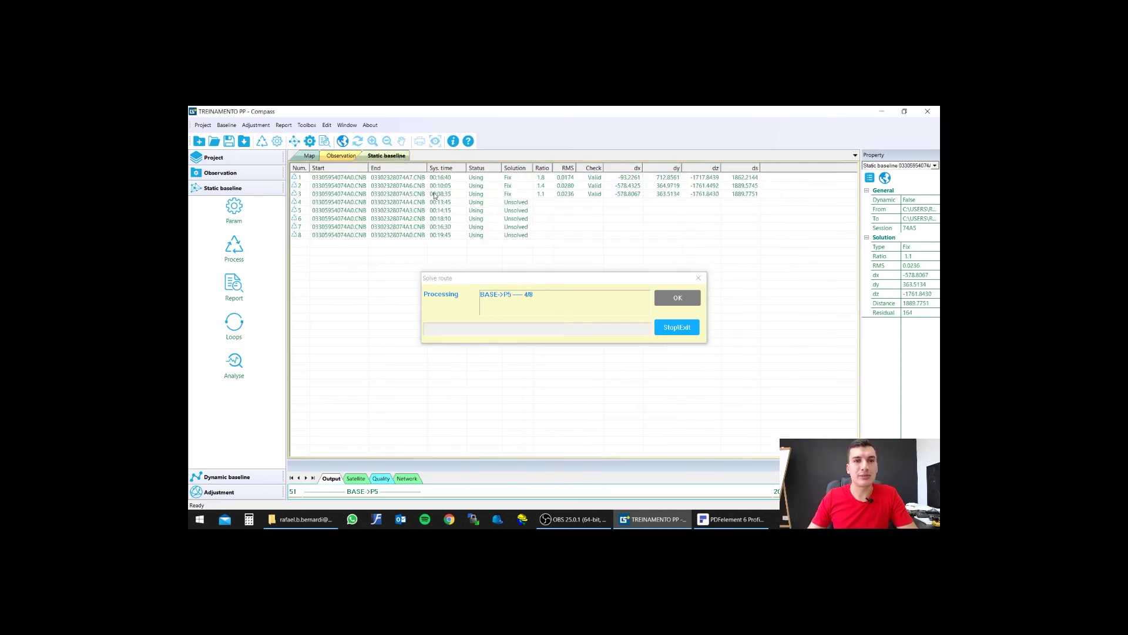
pyautogui.click(515, 178)
pyautogui.click(518, 187)
pyautogui.click(516, 195)
pyautogui.click(518, 203)
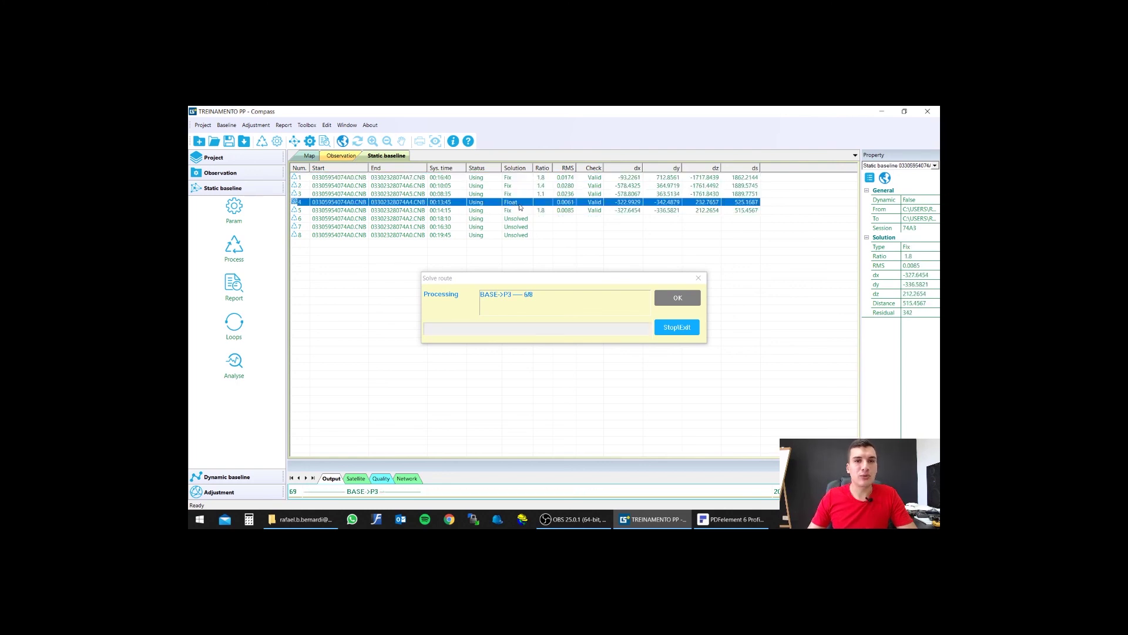
pyautogui.click(519, 211)
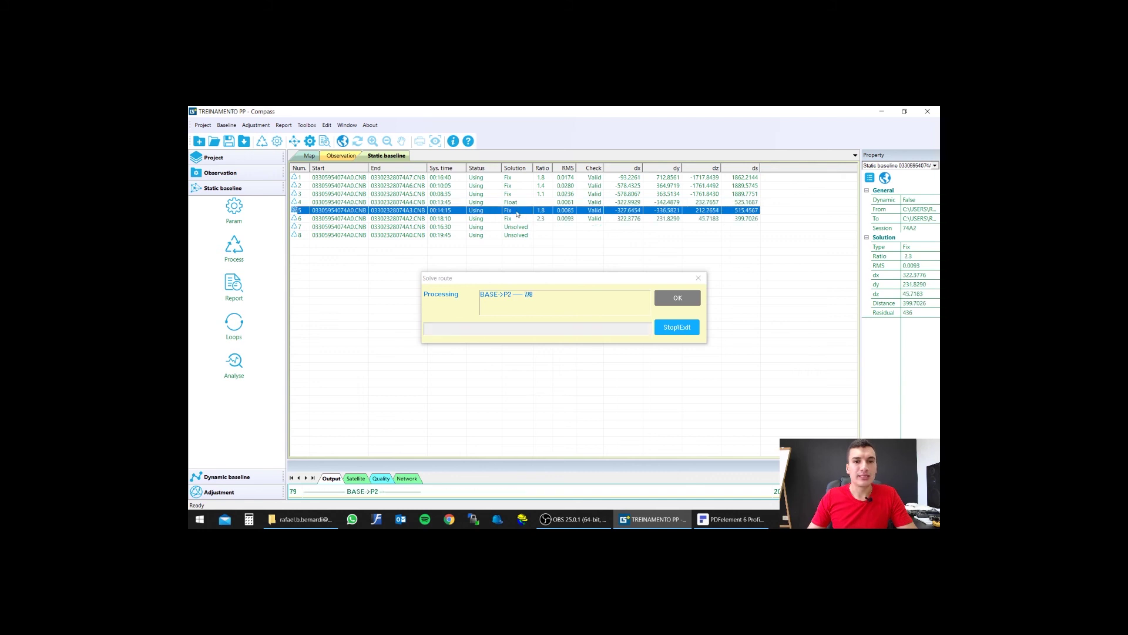
pyautogui.click(520, 219)
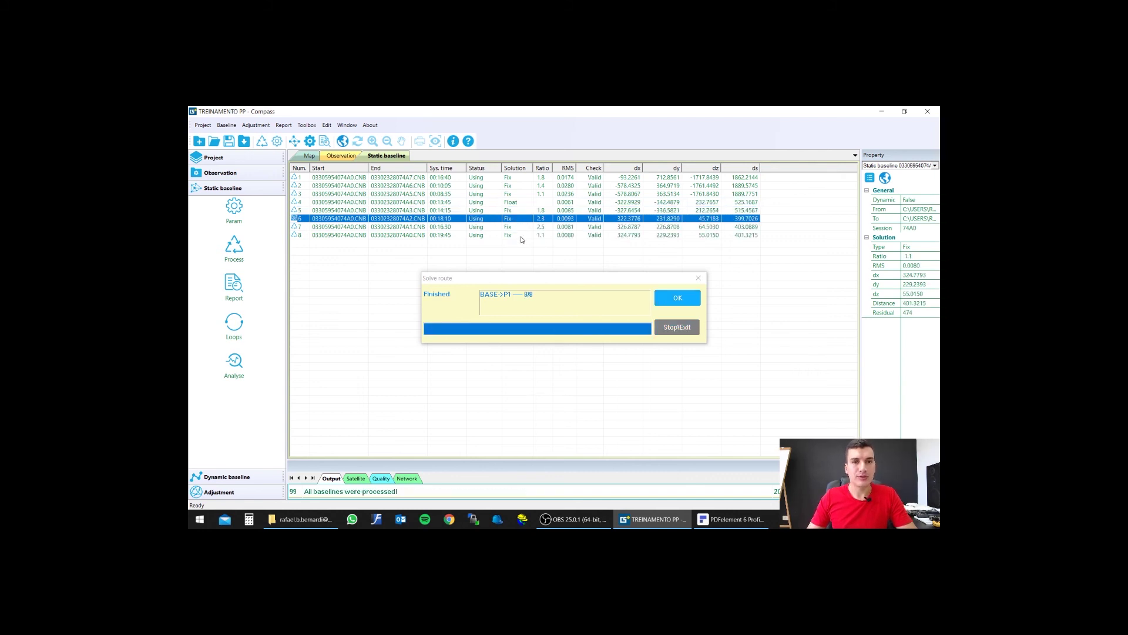
pyautogui.click(512, 203)
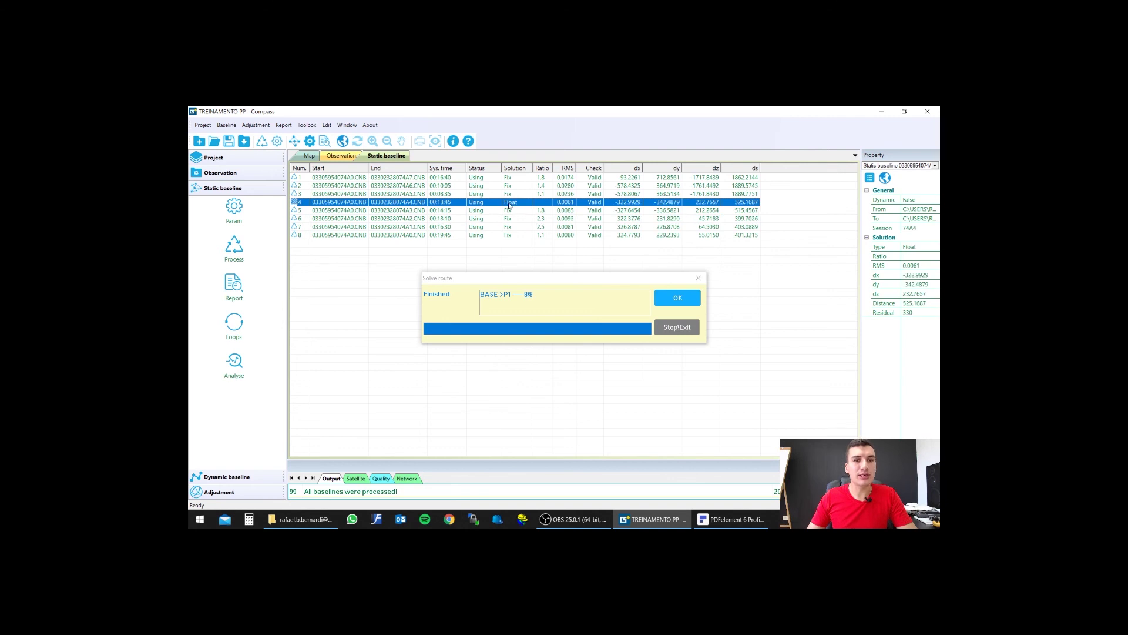
pyautogui.click(673, 296)
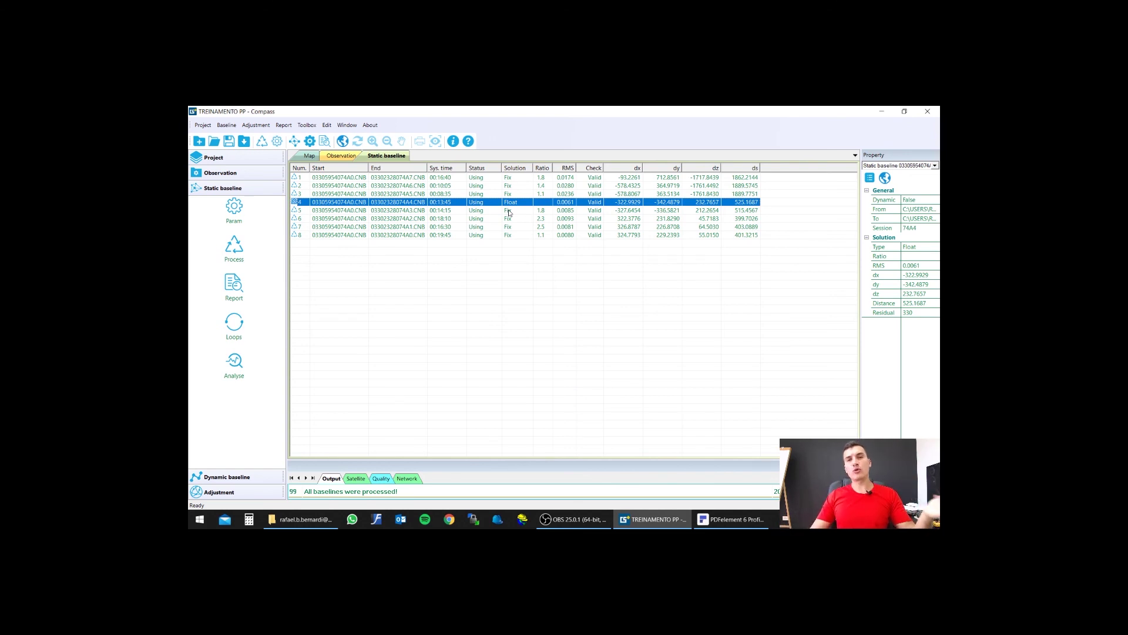
# Select static baseline 4 and enlarge the output area beneath the baseline list
pyautogui.click(503, 270)
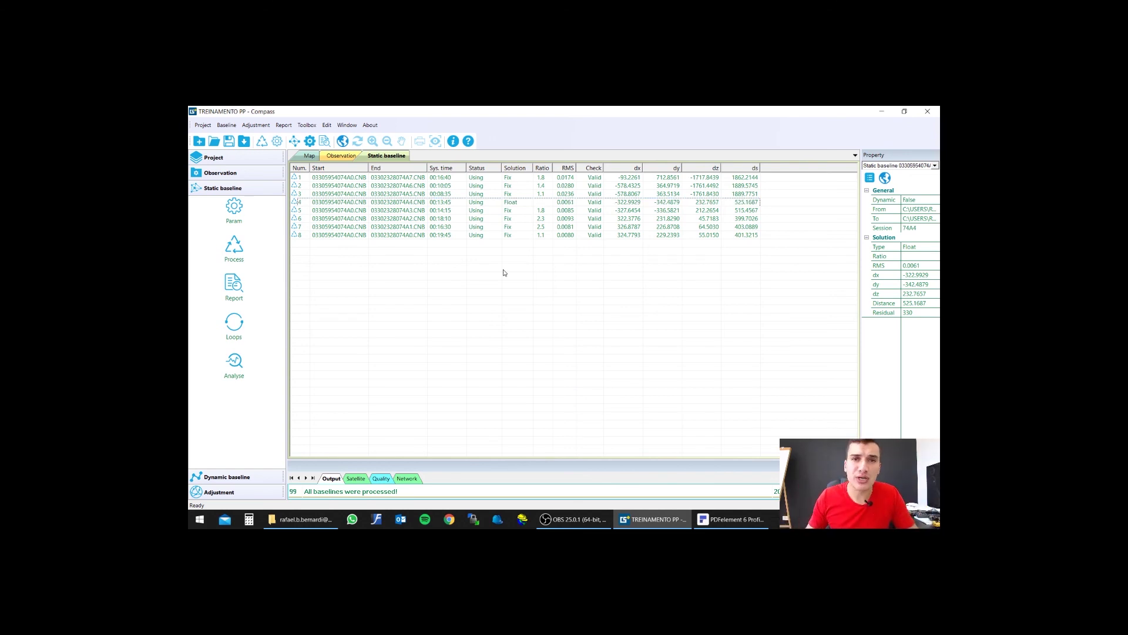
pyautogui.click(512, 206)
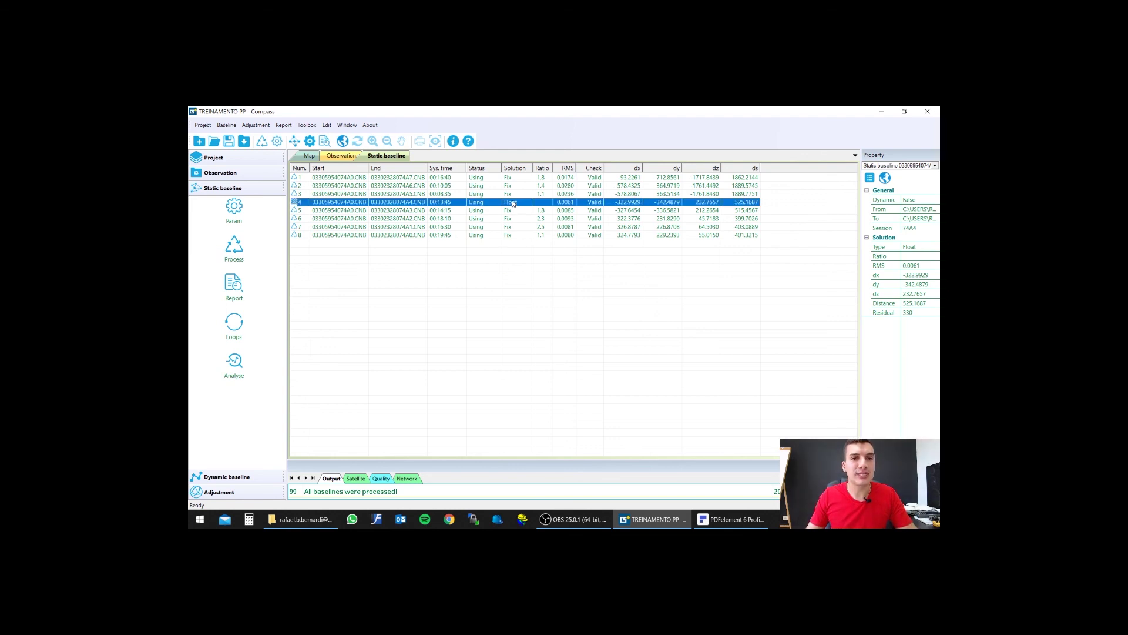
pyautogui.moveTo(507, 459); pyautogui.dragTo(519, 333)
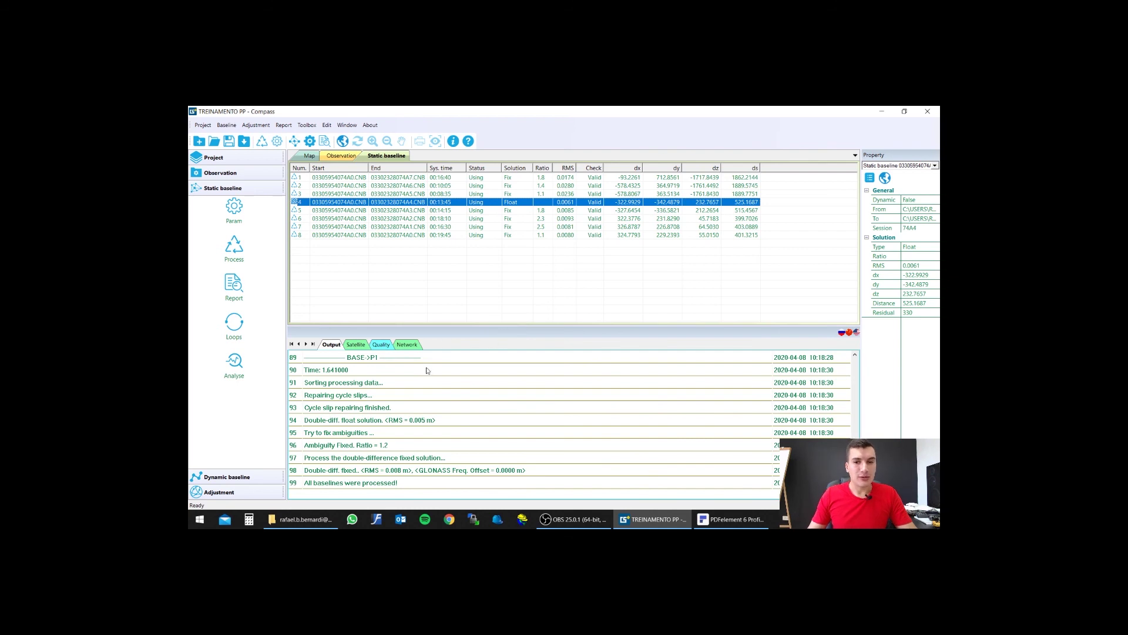
# Examine the processing log for the ambiguity fixing, ratio and RMS entries of the individual baselines
pyautogui.scroll(10, 353, 402)
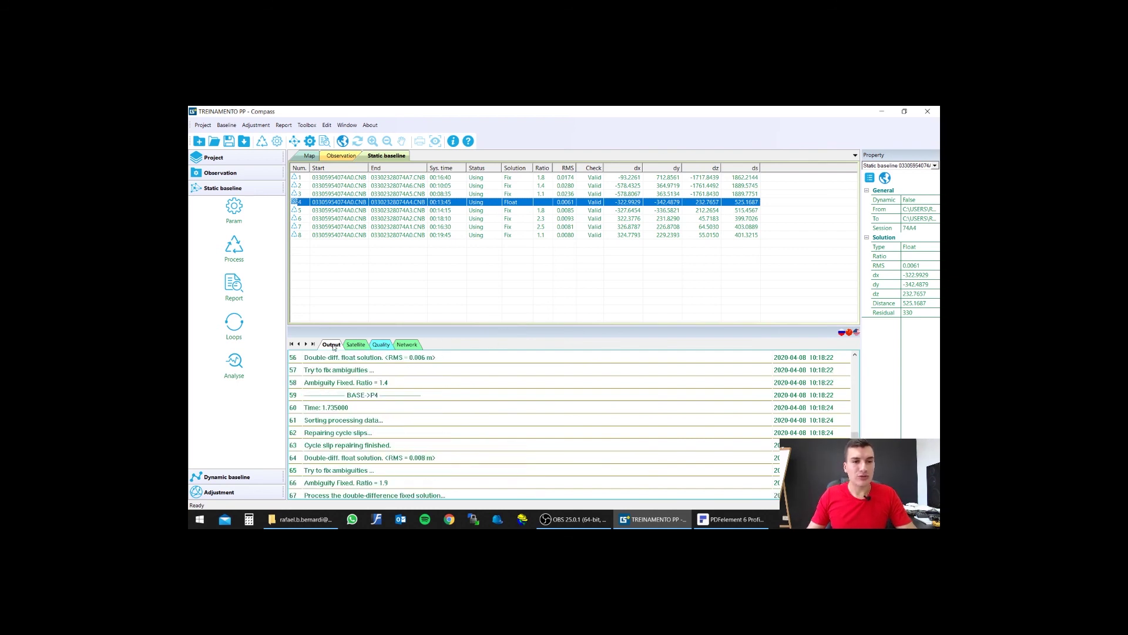
pyautogui.scroll(15, 404, 422)
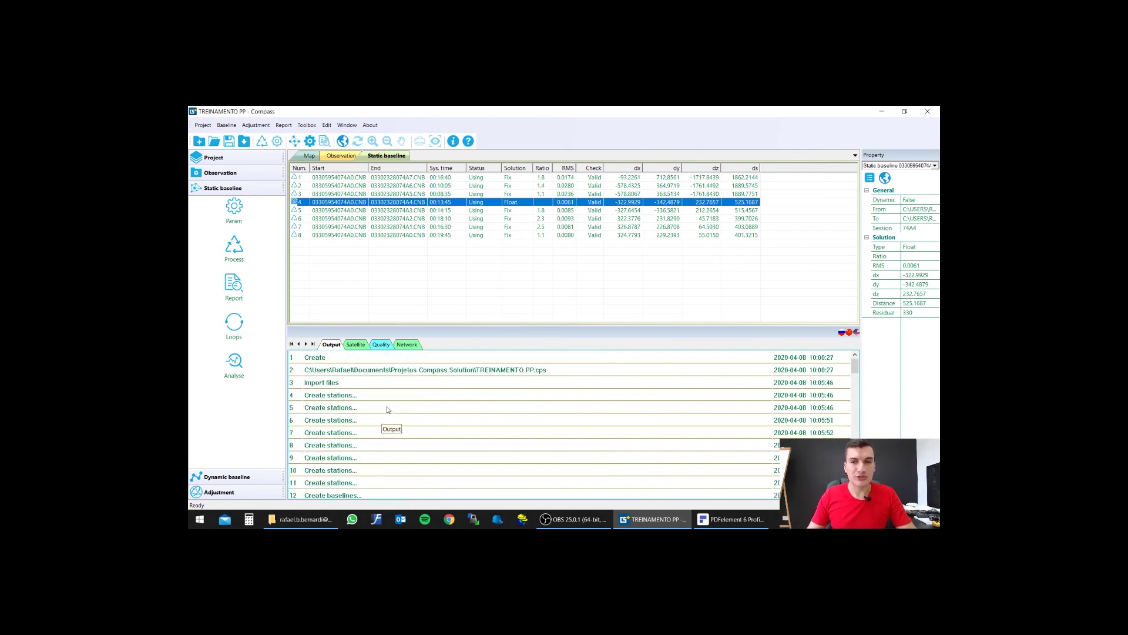
pyautogui.scroll(-20, 502, 405)
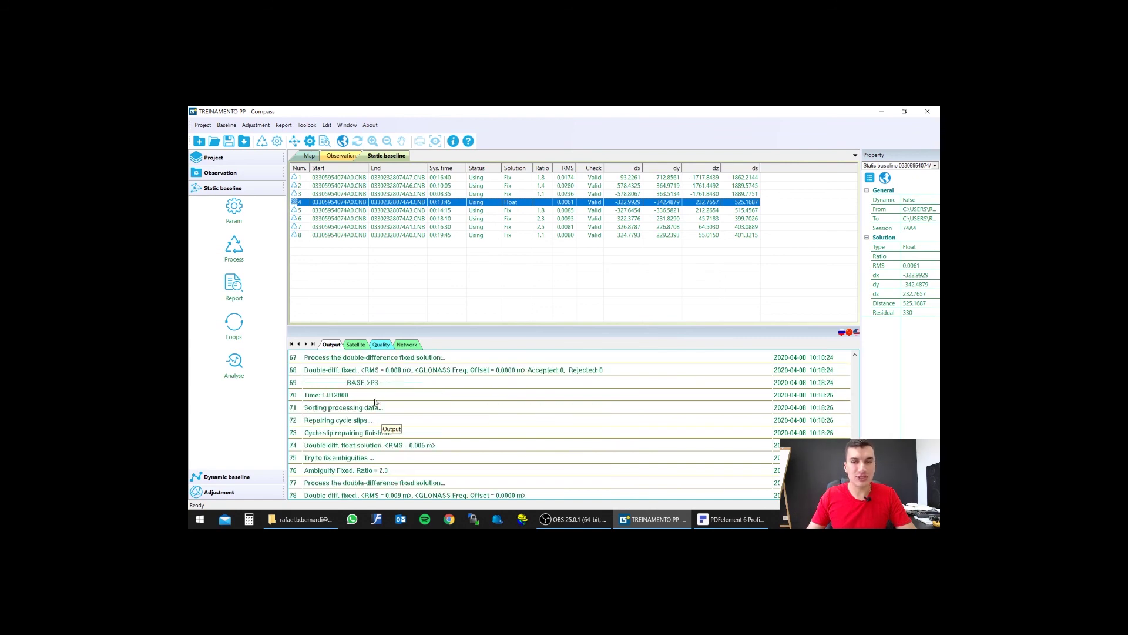
pyautogui.click(351, 432)
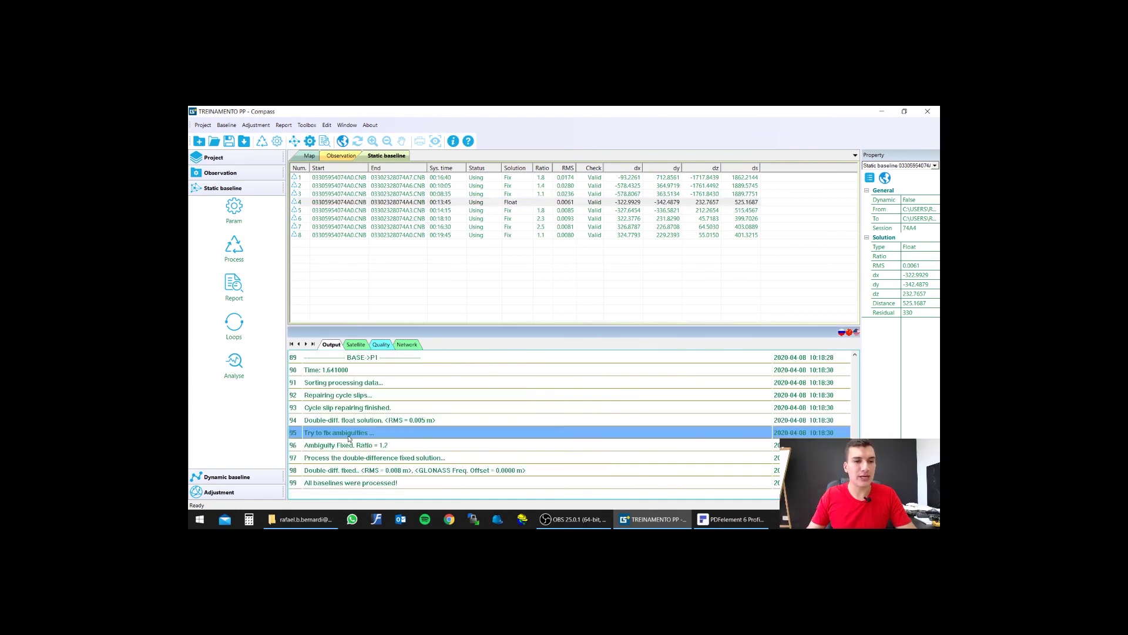
pyautogui.click(348, 442)
pyautogui.scroll(8, 348, 441)
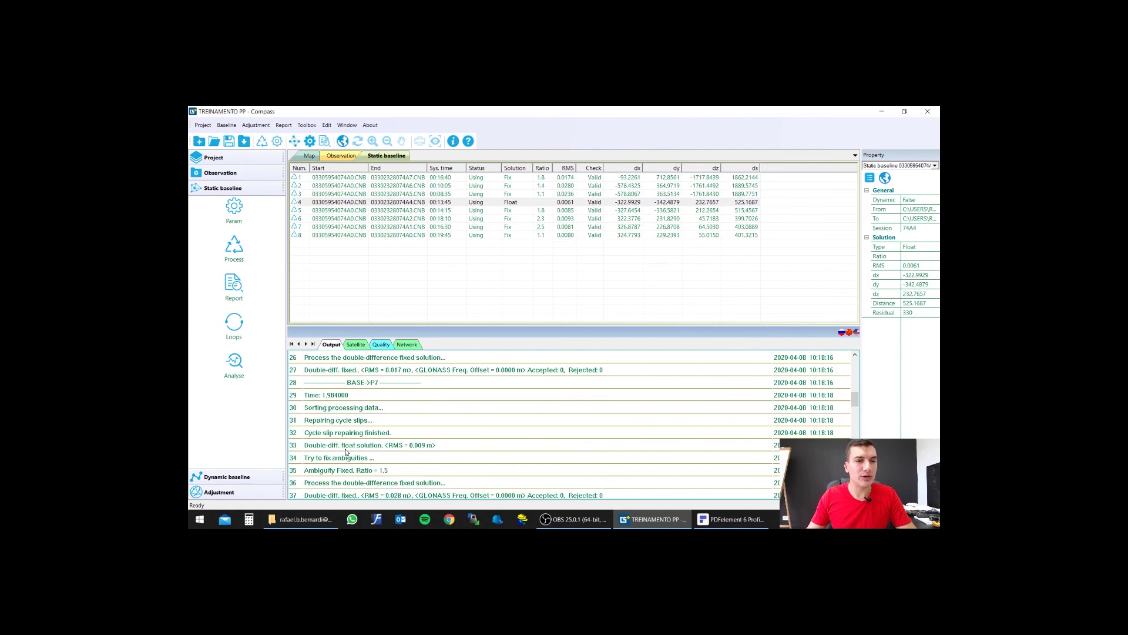
pyautogui.scroll(-8, 353, 431)
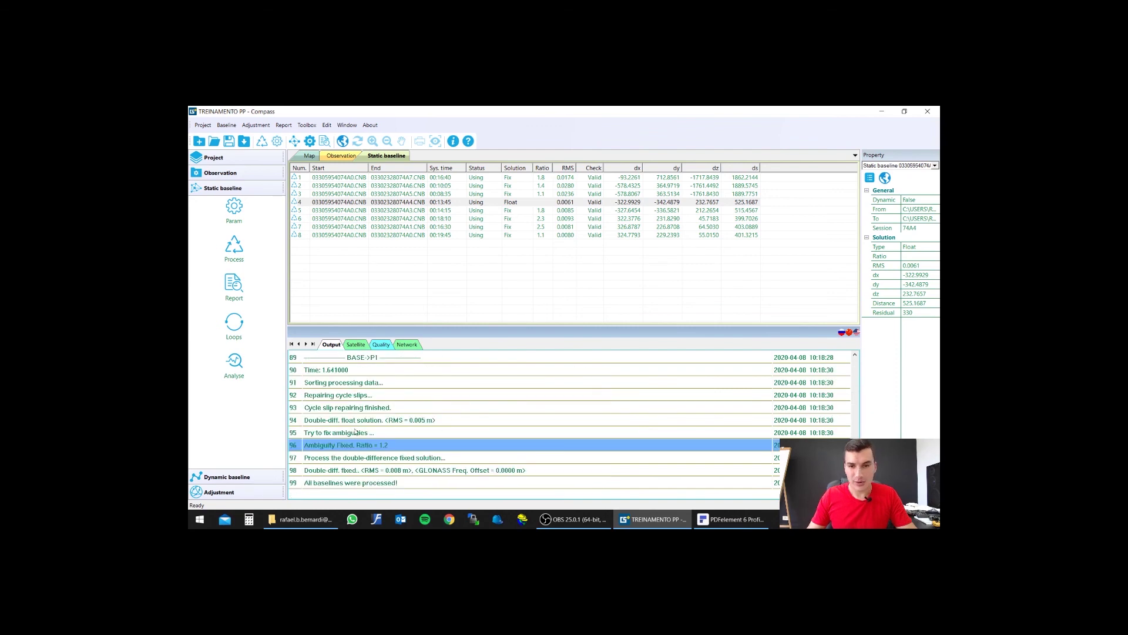
pyautogui.click(364, 458)
pyautogui.click(369, 471)
pyautogui.scroll(6, 462, 445)
pyautogui.scroll(-2, 463, 445)
pyautogui.scroll(2, 449, 436)
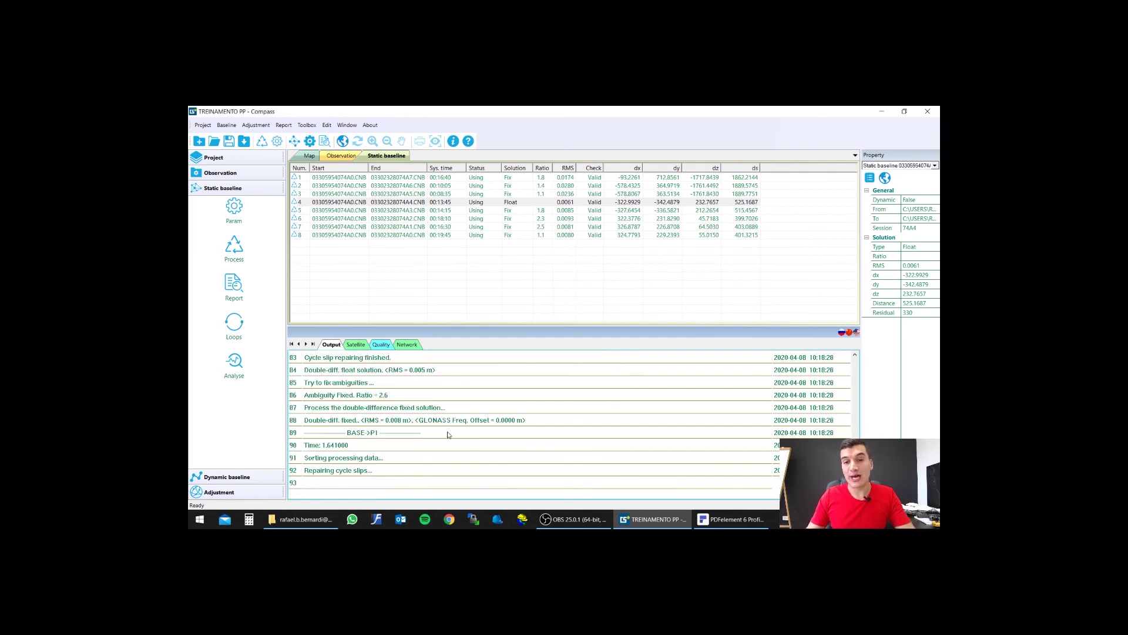
pyautogui.scroll(-6, 448, 434)
pyautogui.click(383, 457)
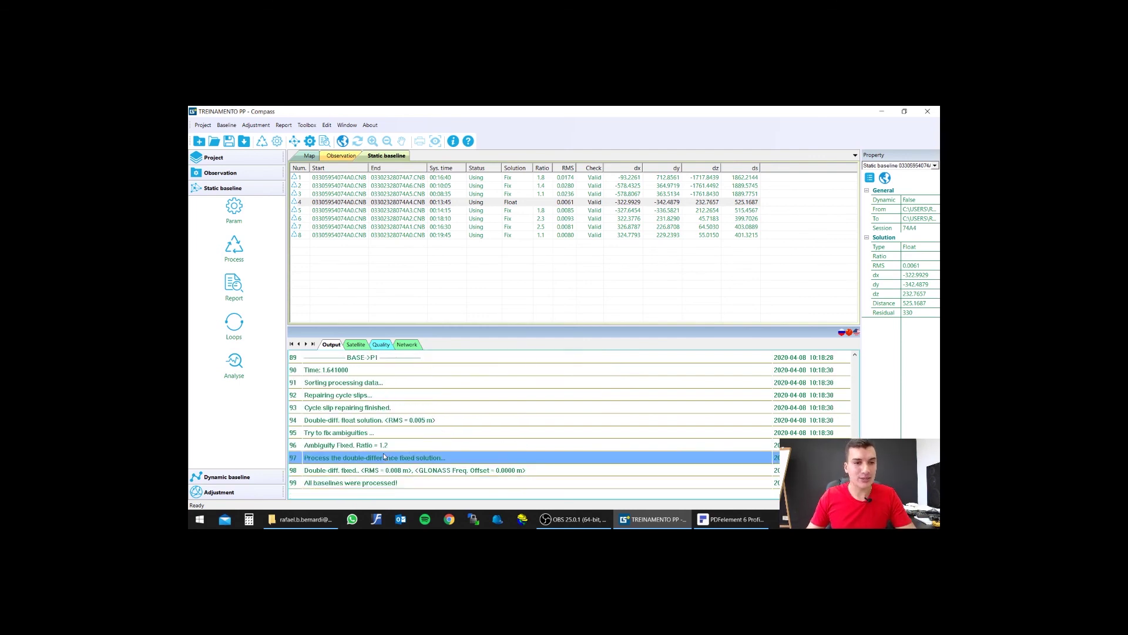
# Display the residual quality plot of static baseline 4 for all satellites
pyautogui.click(356, 345)
pyautogui.click(381, 345)
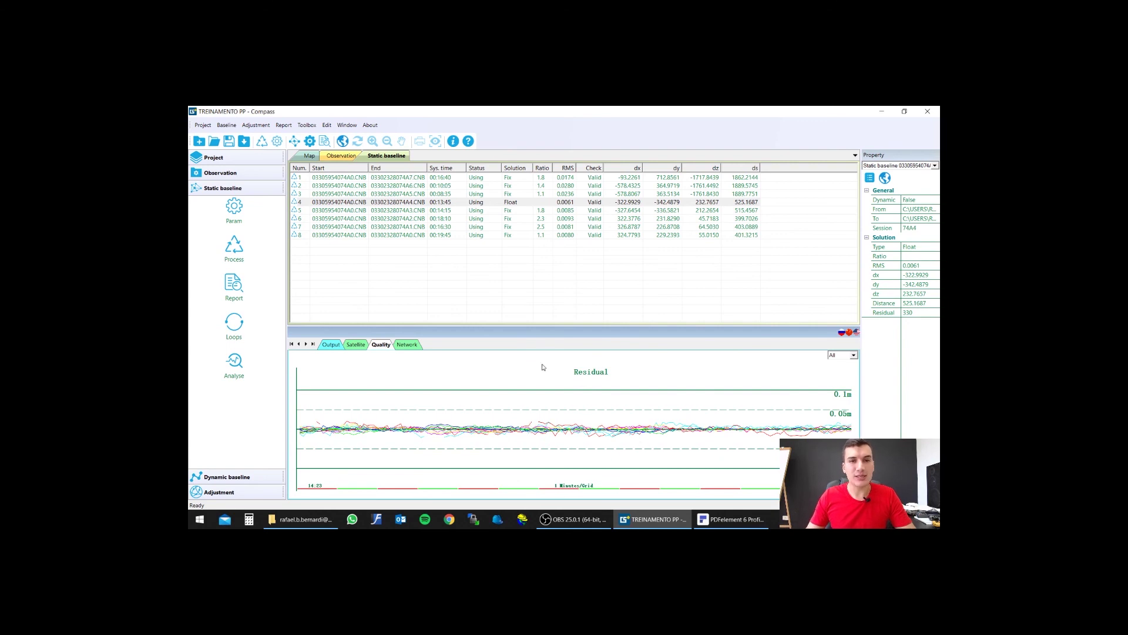
pyautogui.click(445, 203)
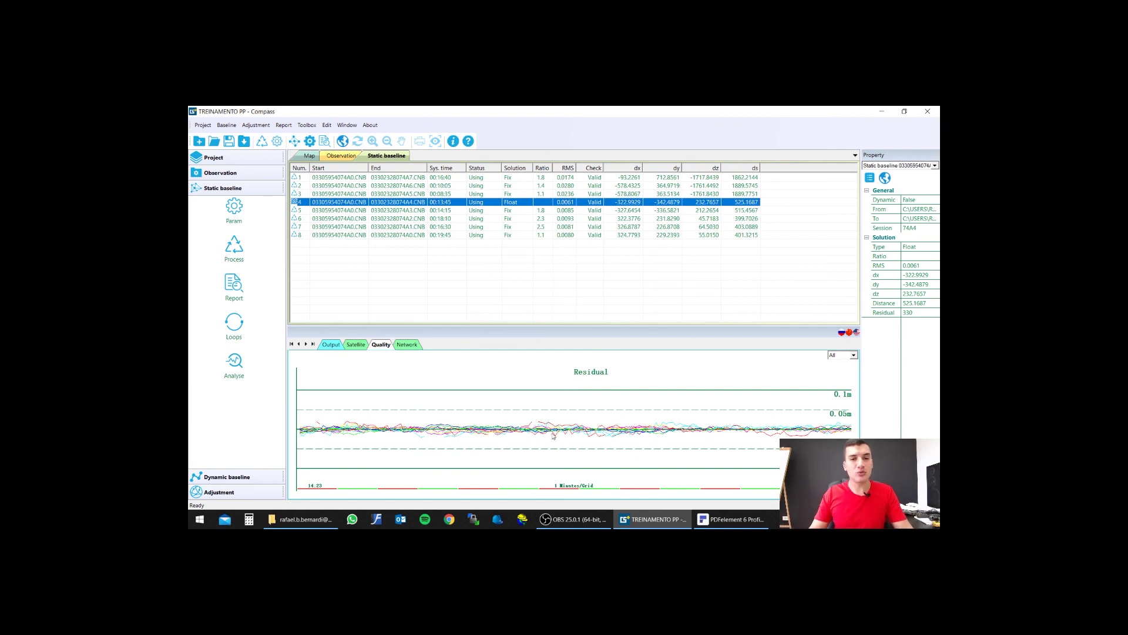
pyautogui.click(608, 436)
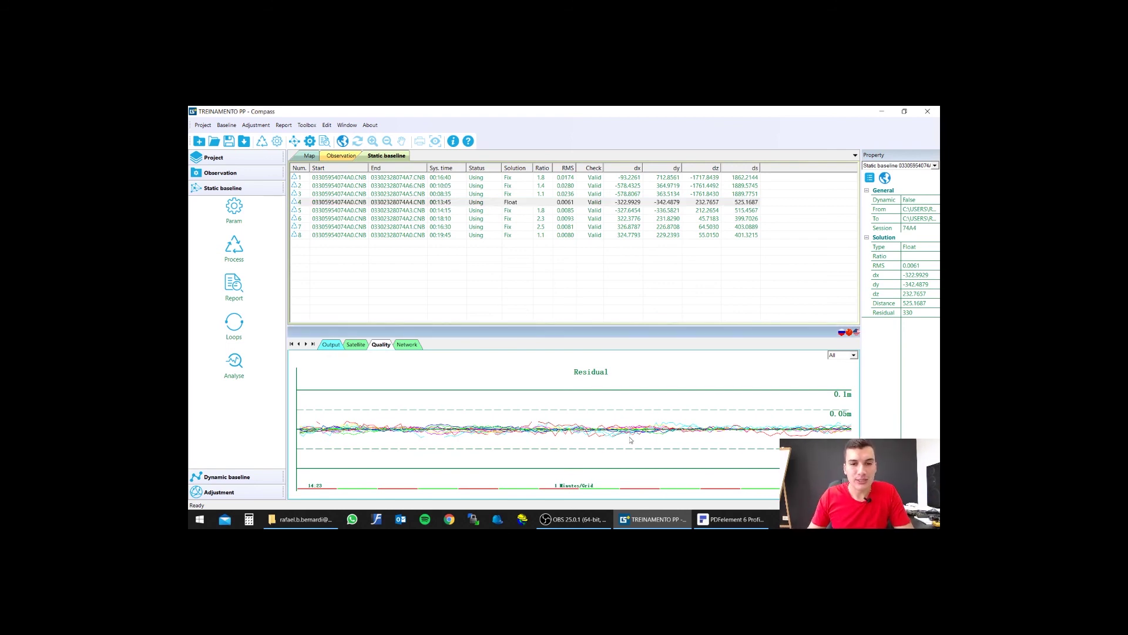
pyautogui.click(477, 203)
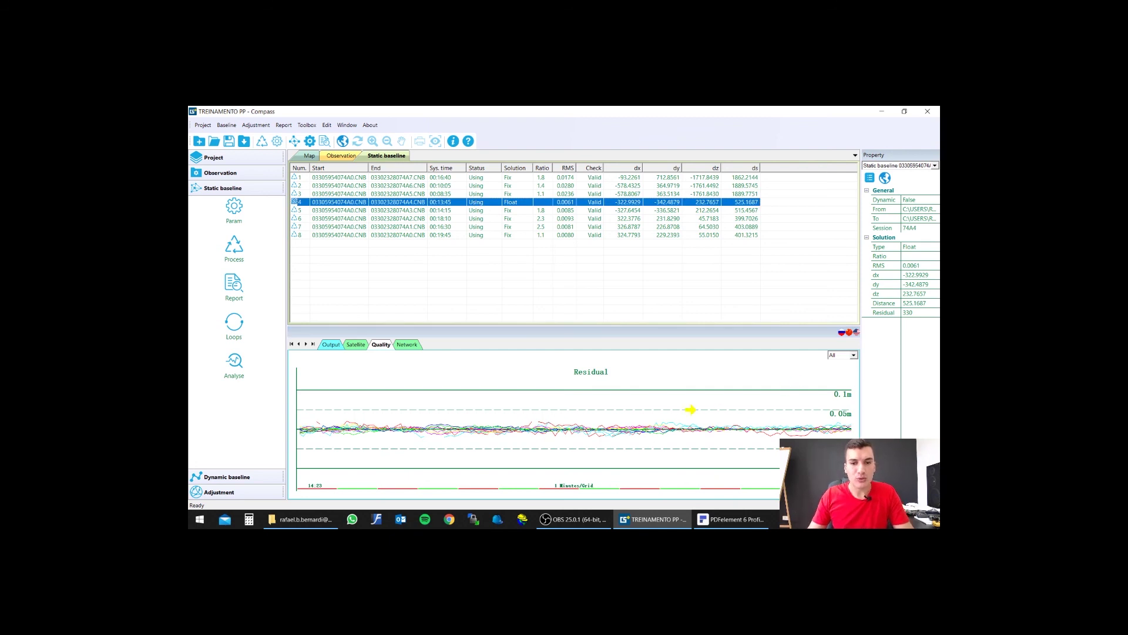
# Examine baseline 4's residual plots satellite by satellite, from G10 L1 through R05 L1
pyautogui.click(703, 403)
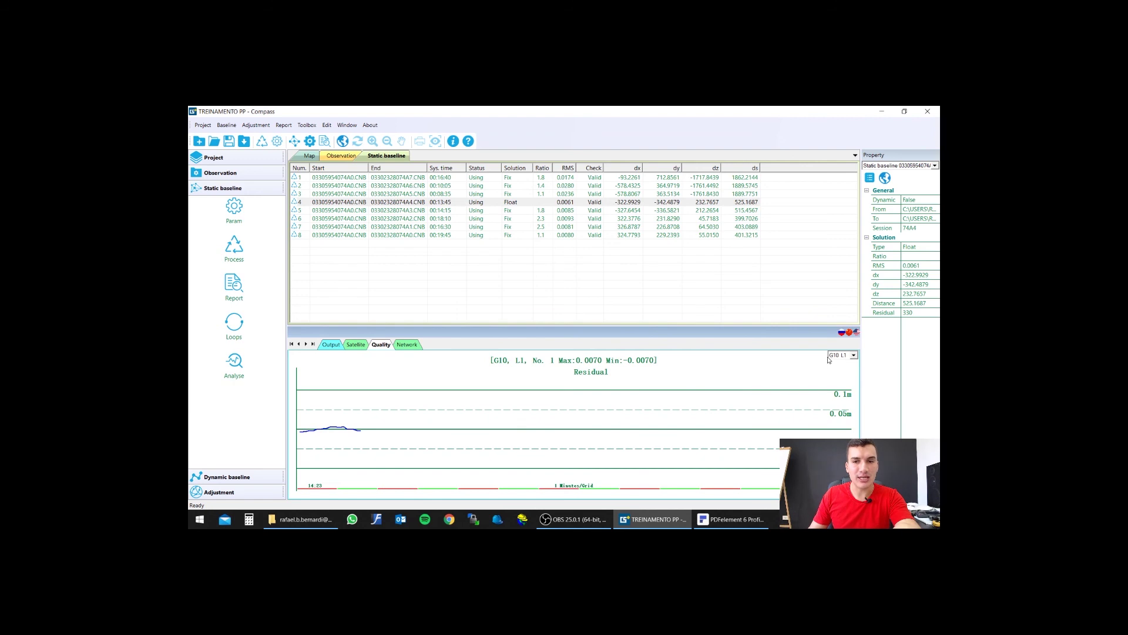
pyautogui.scroll(-1, 846, 356)
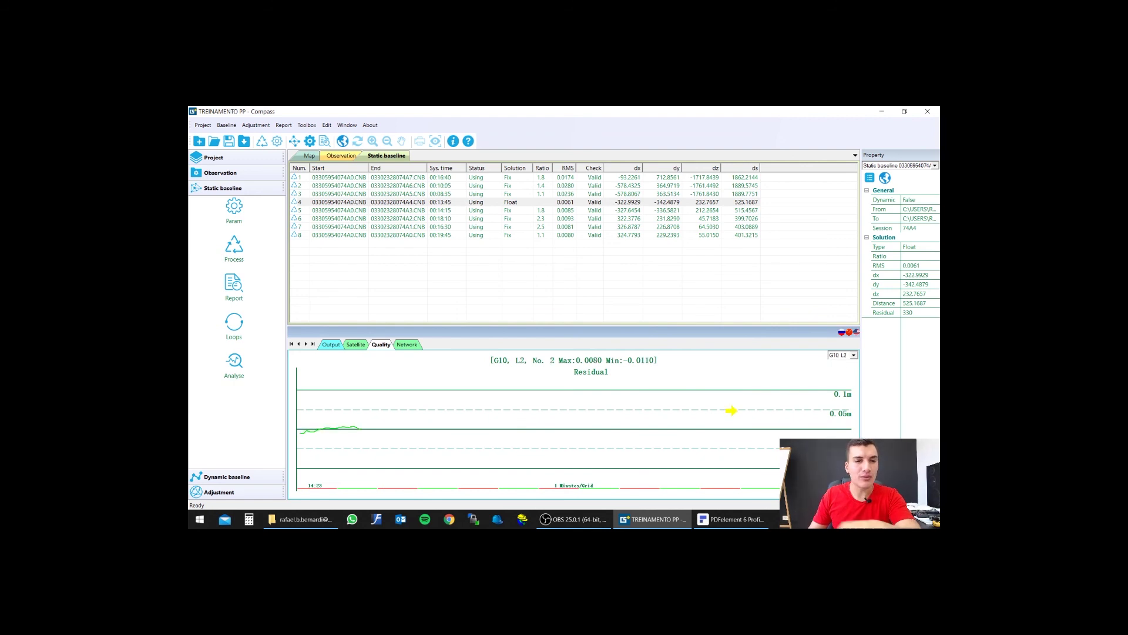
pyautogui.press('Down')
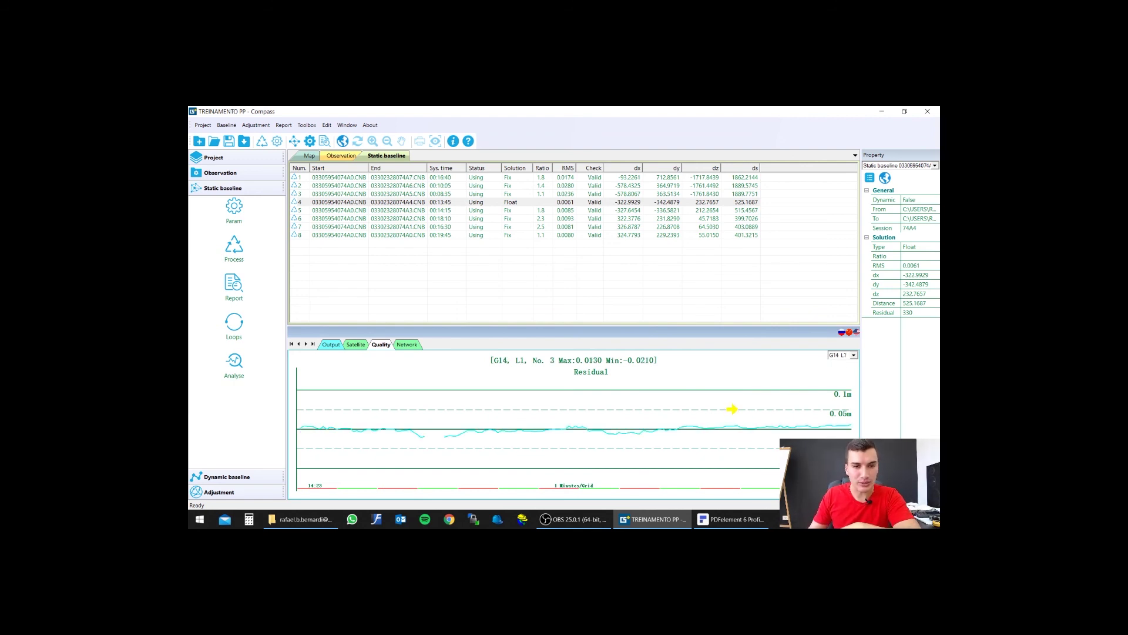
pyautogui.press('Down')
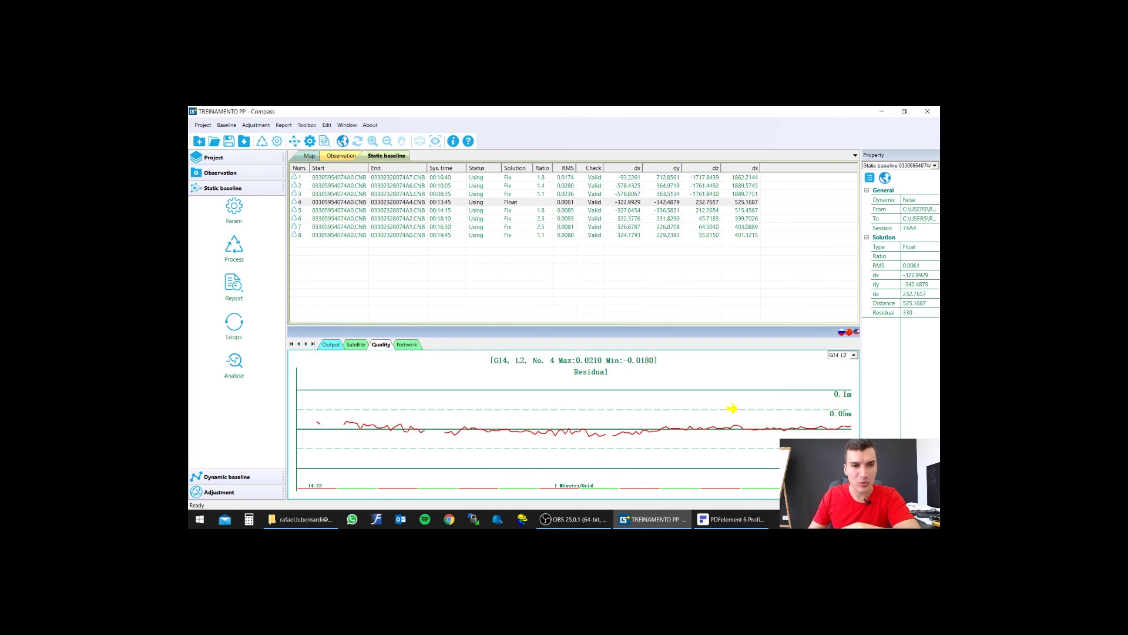
pyautogui.press('Down')
pyautogui.press('Down')
pyautogui.press('Down')
pyautogui.press('Down')
pyautogui.press('Down')
pyautogui.press('Down')
pyautogui.press('Down')
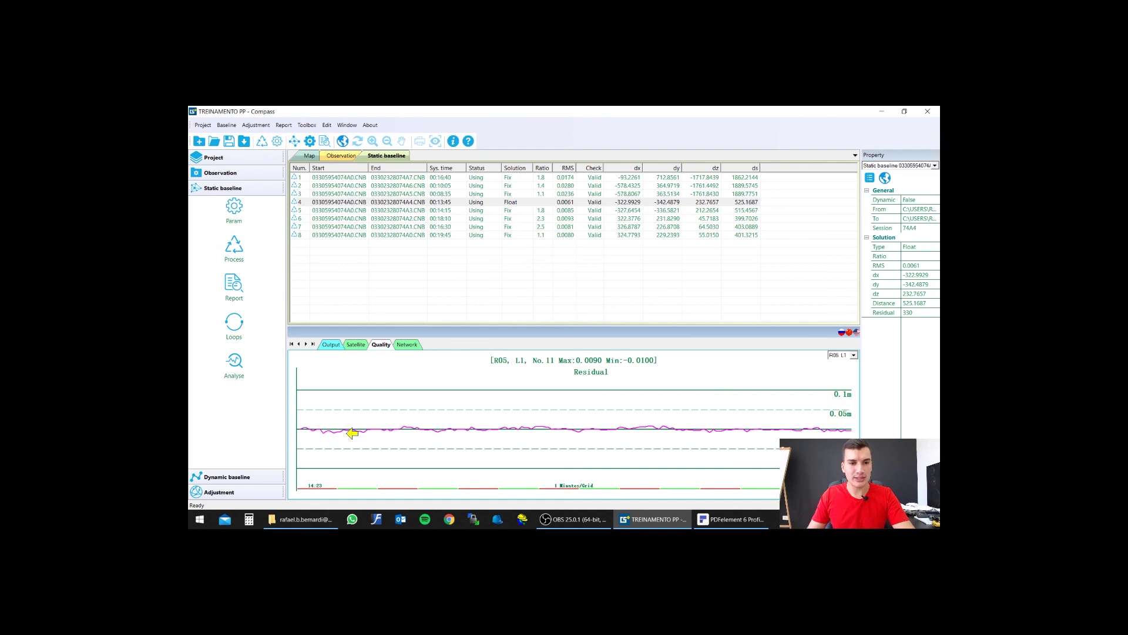
# Examine baseline 4's residual plots onward through R20 L2, and recheck those of satellites G10, G14, G27 and G32
pyautogui.press('Down')
pyautogui.press('Down')
pyautogui.press('Down')
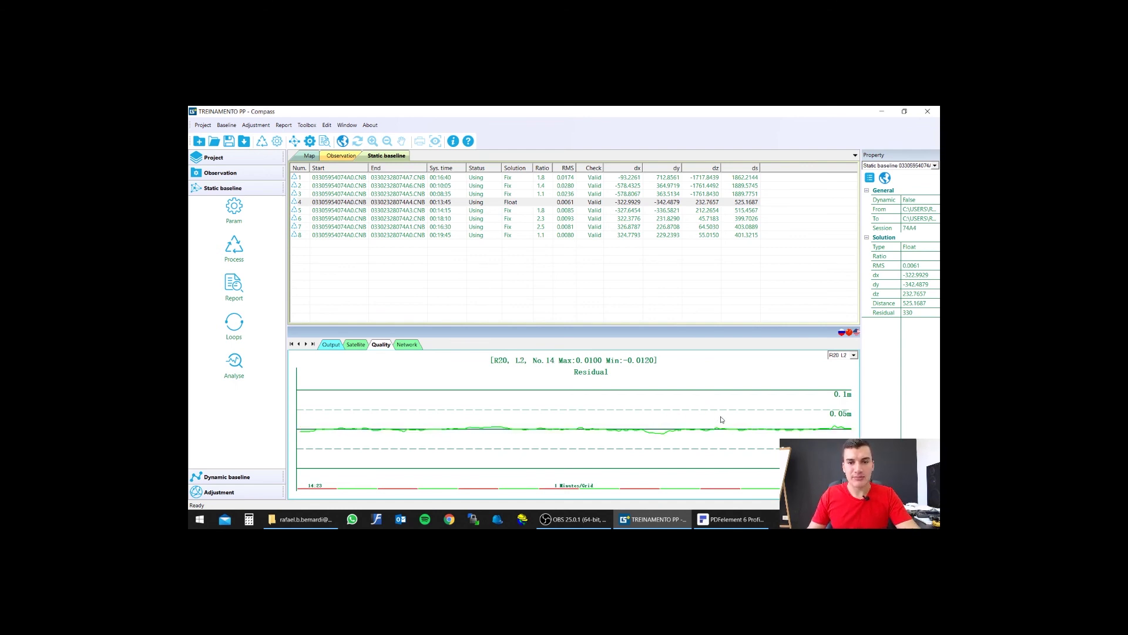
pyautogui.click(853, 354)
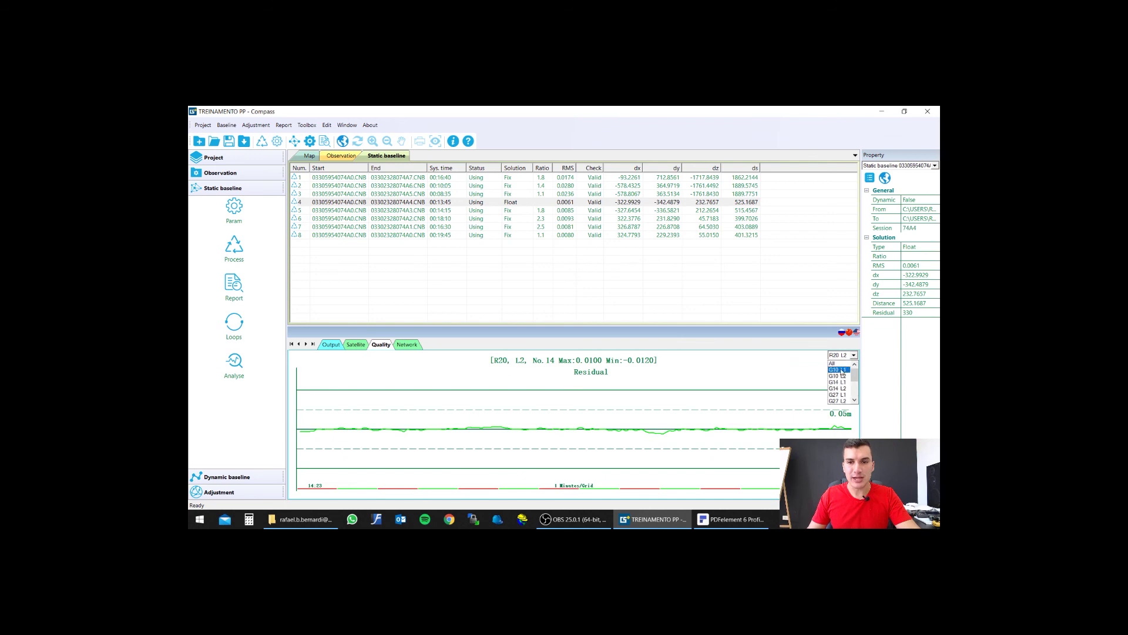
pyautogui.click(839, 369)
pyautogui.press('Down')
pyautogui.press('Down')
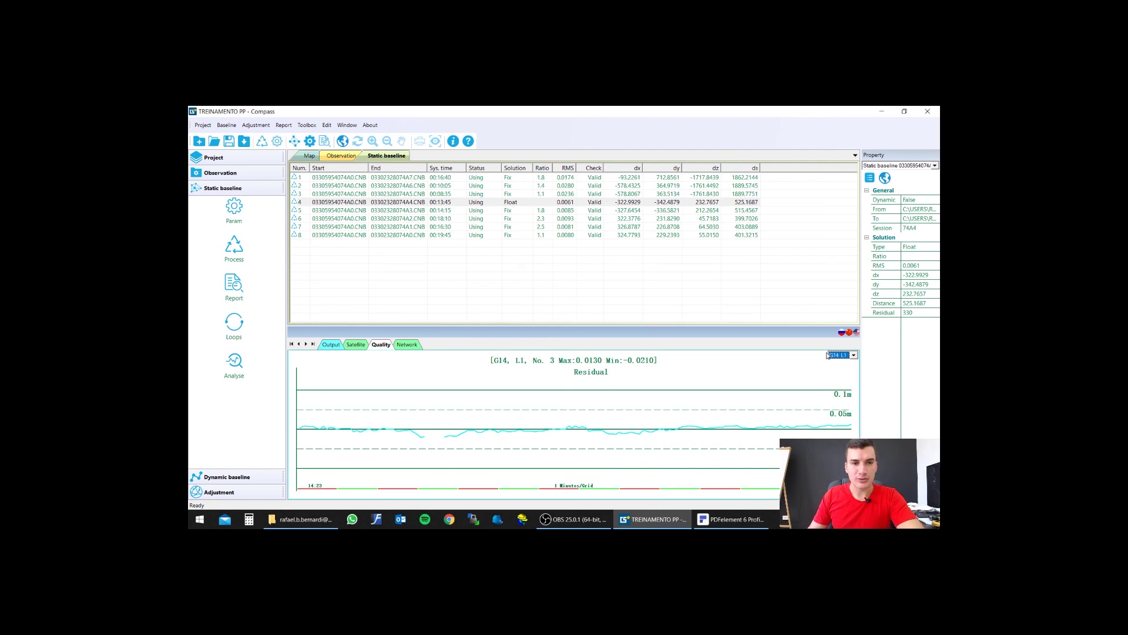
pyautogui.press('Down')
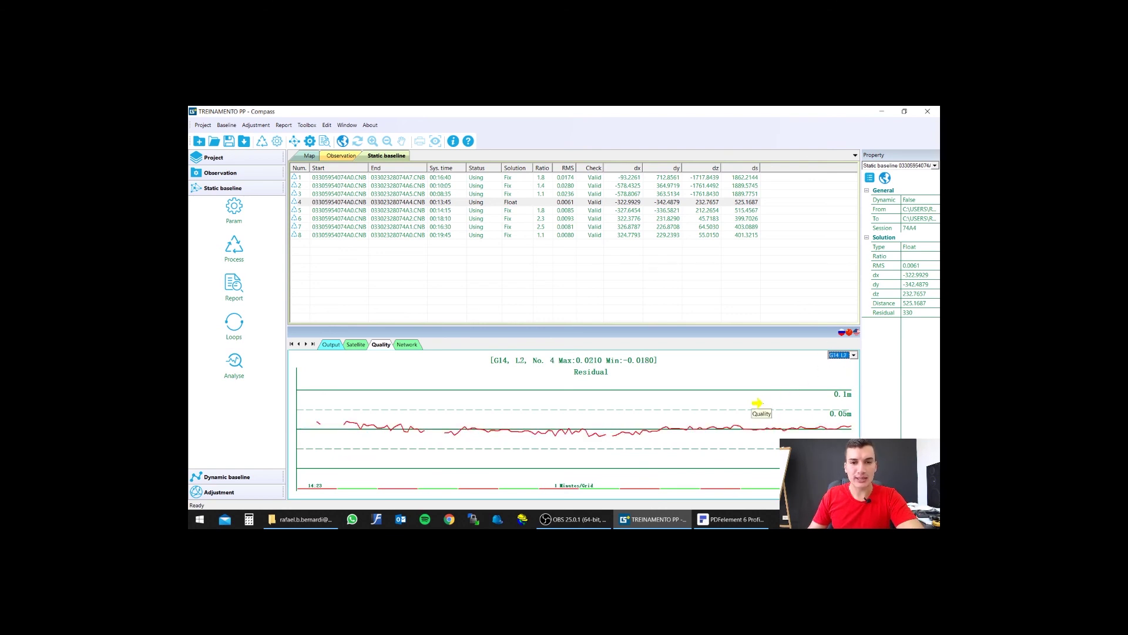
pyautogui.press('Down')
pyautogui.press('Down')
pyautogui.press('Down')
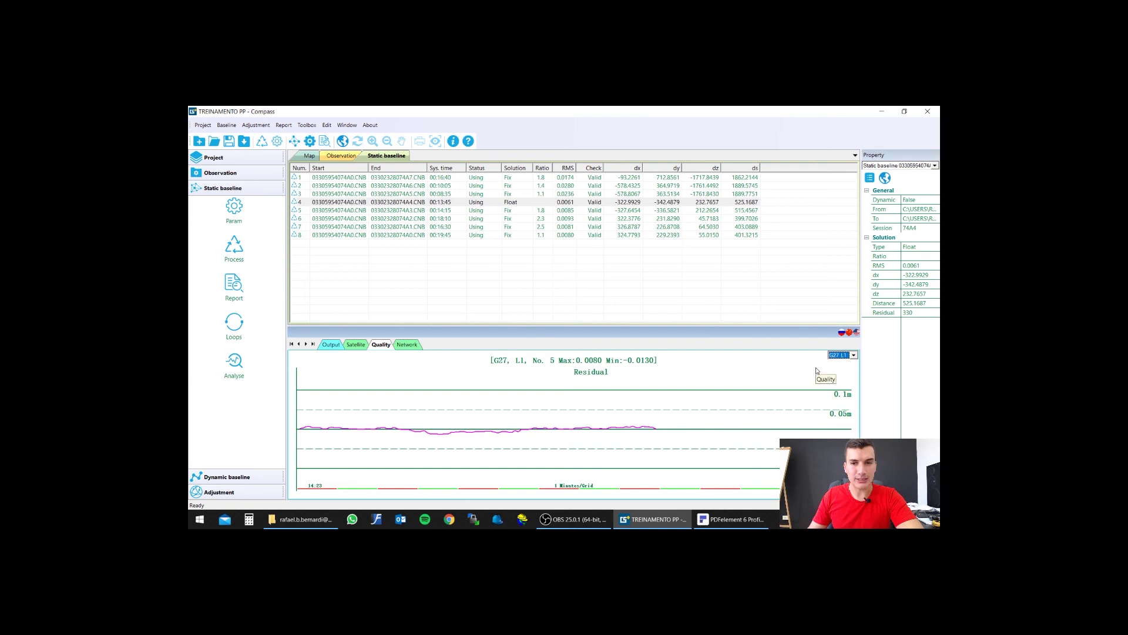
pyautogui.press('Down')
pyautogui.press('Down')
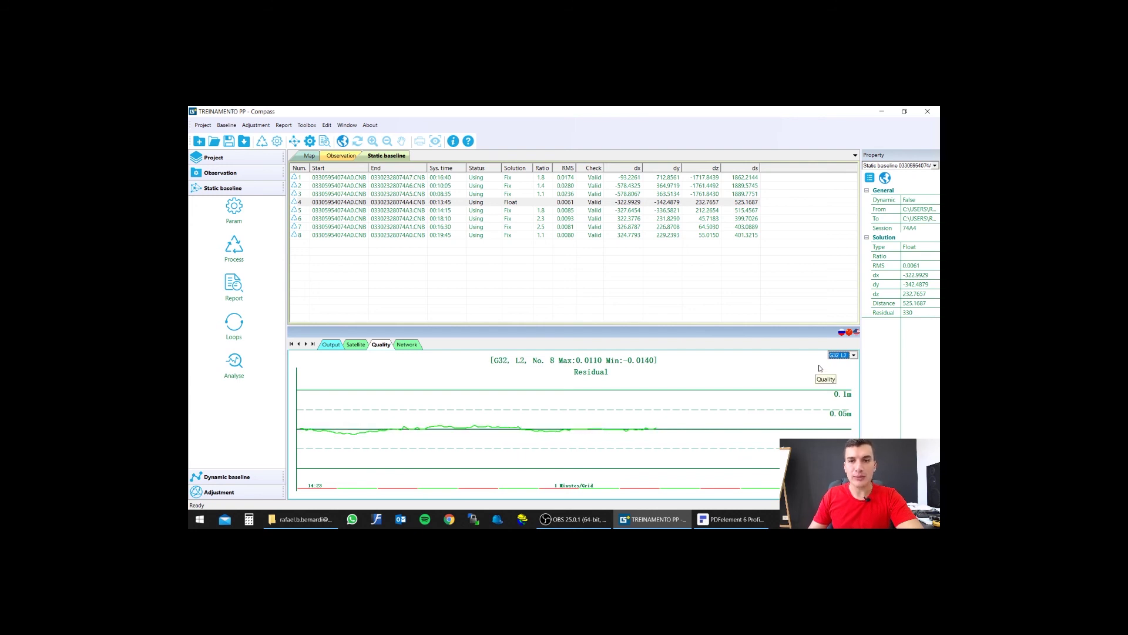
pyautogui.click(835, 356)
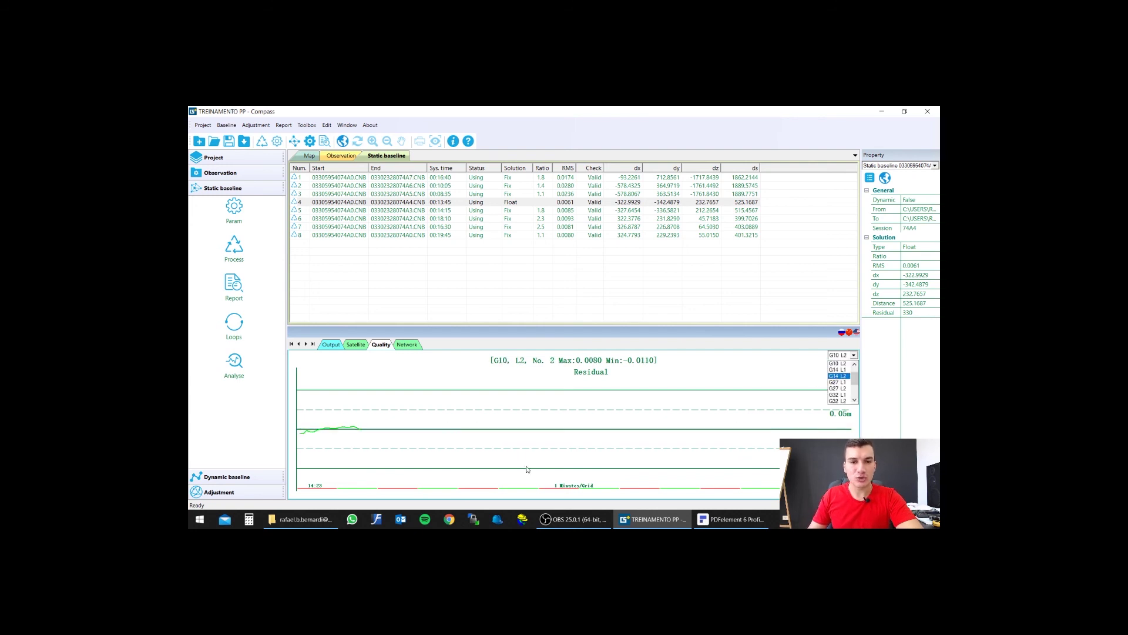
# Exclude satellites G14 and G10 from static baseline 4's observations
pyautogui.click(347, 346)
pyautogui.click(355, 345)
pyautogui.scroll(-2, 306, 394)
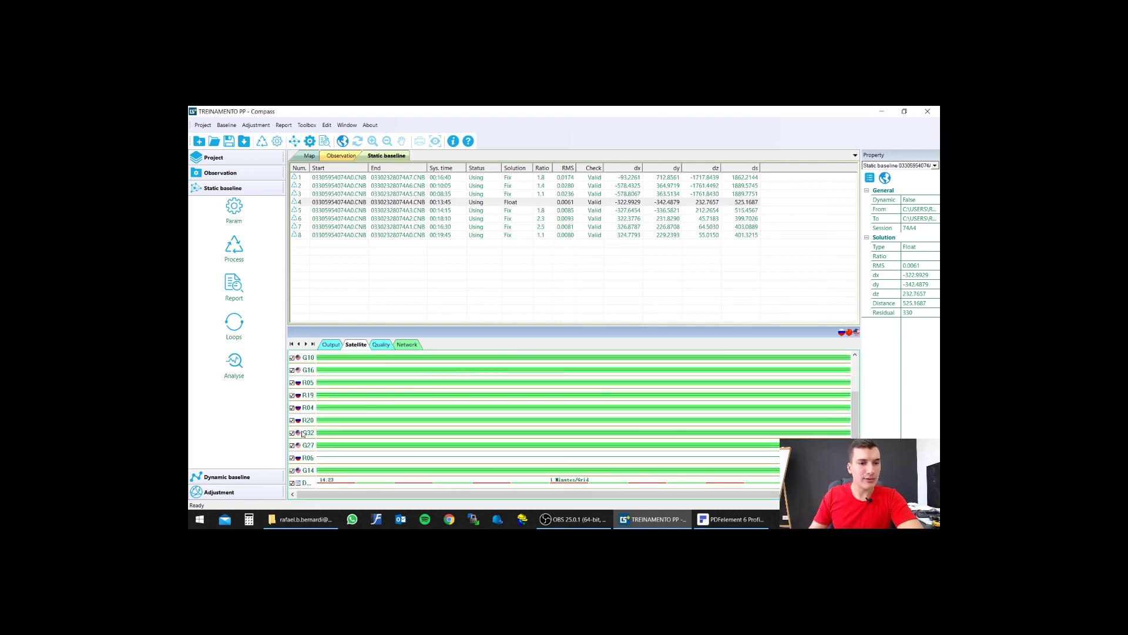
pyautogui.click(293, 472)
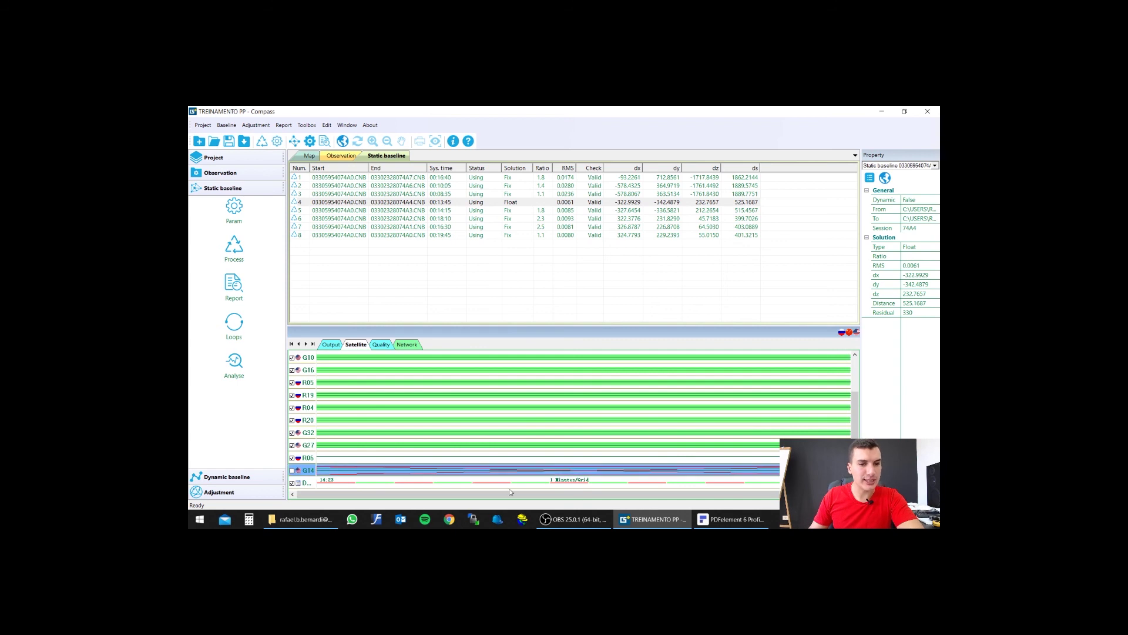
pyautogui.scroll(2, 292, 422)
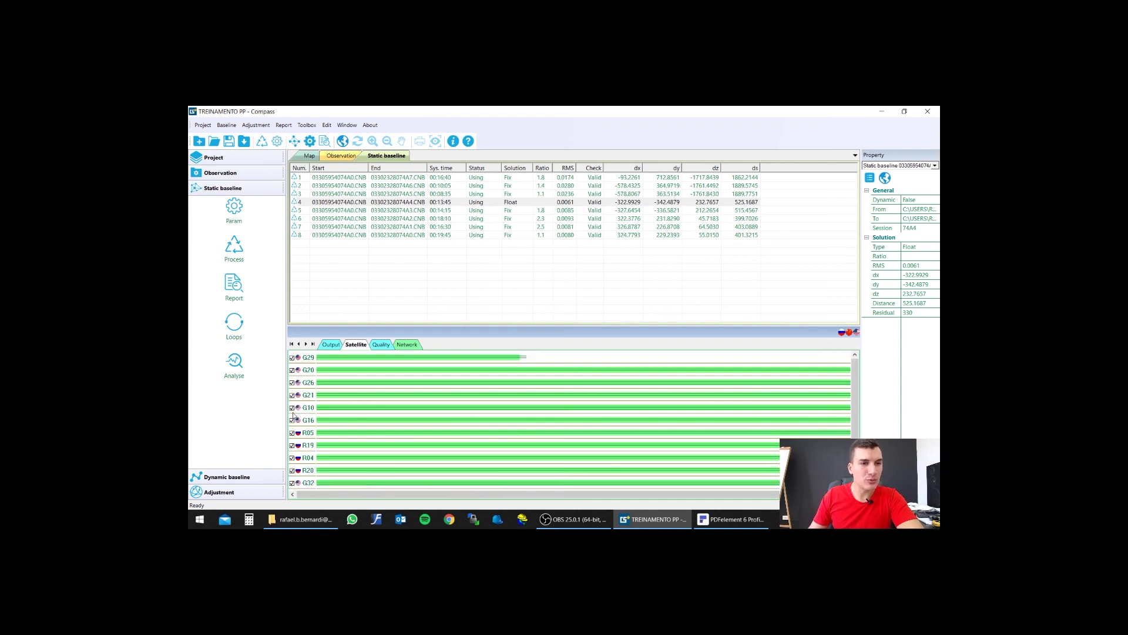
pyautogui.click(292, 409)
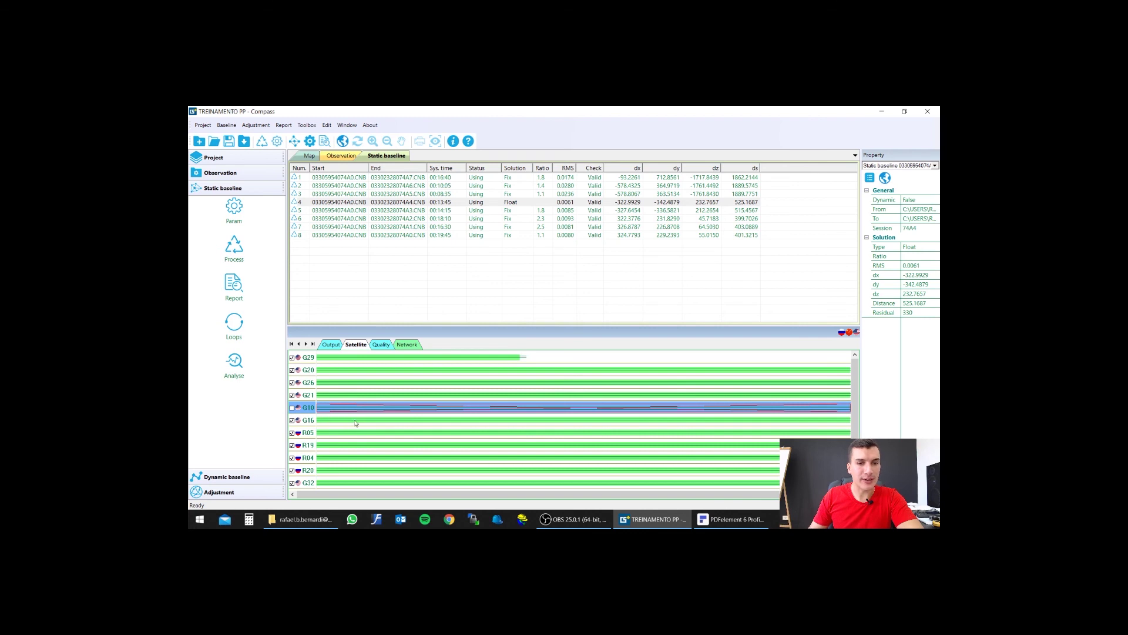
# Reprocess static baseline 4 on its own with satellites G14 and G10 excluded
pyautogui.scroll(-2, 351, 424)
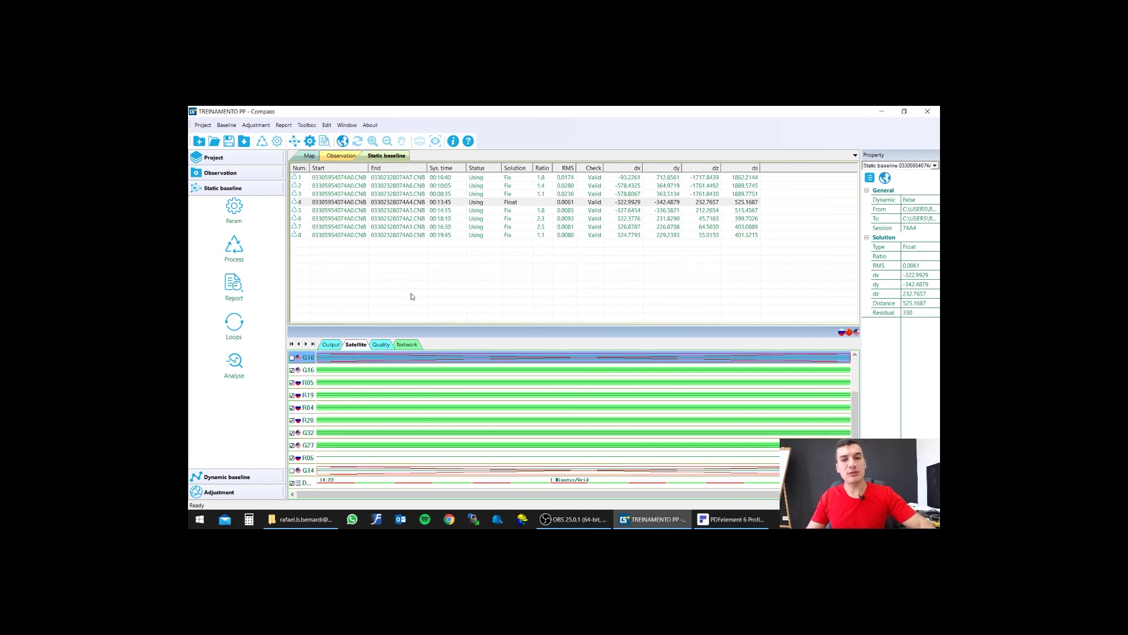
pyautogui.click(444, 203)
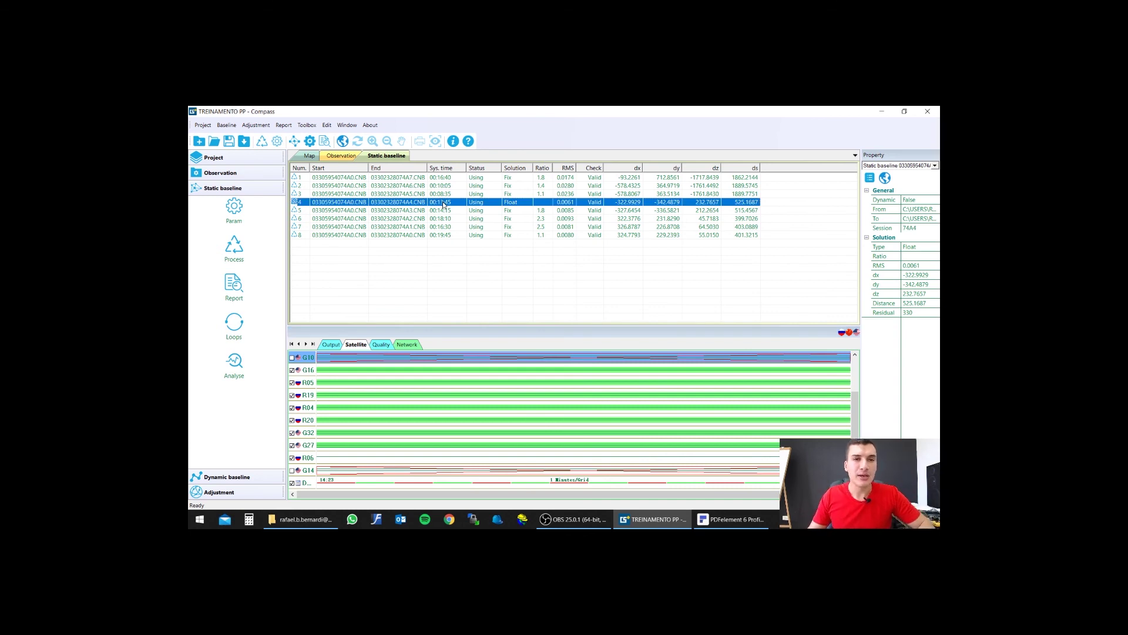
pyautogui.rightClick(444, 204)
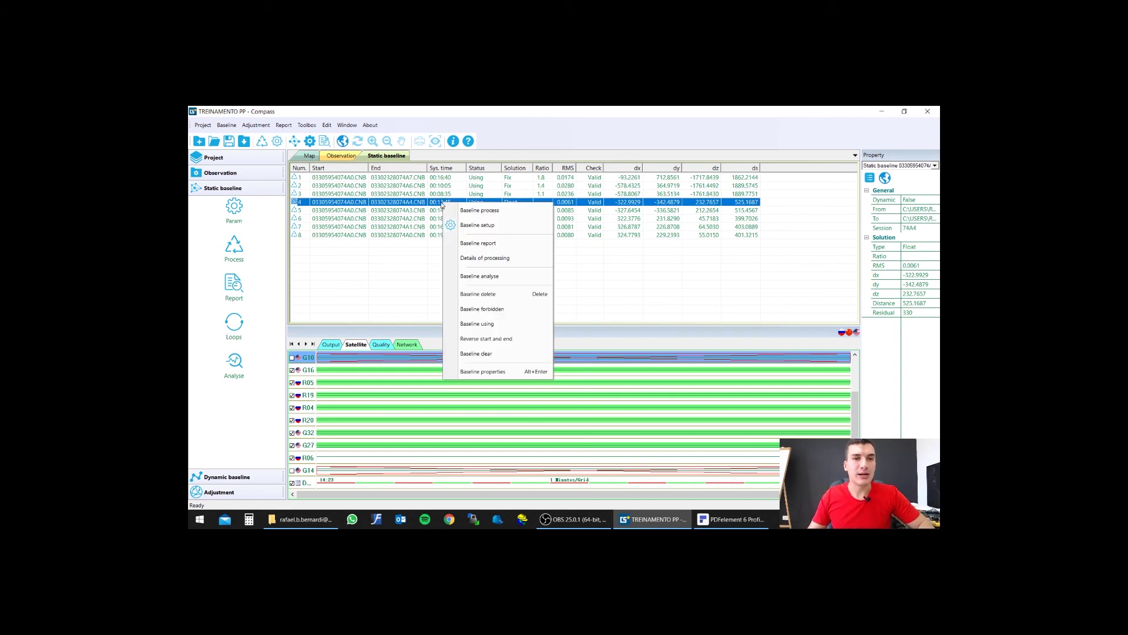
pyautogui.click(482, 211)
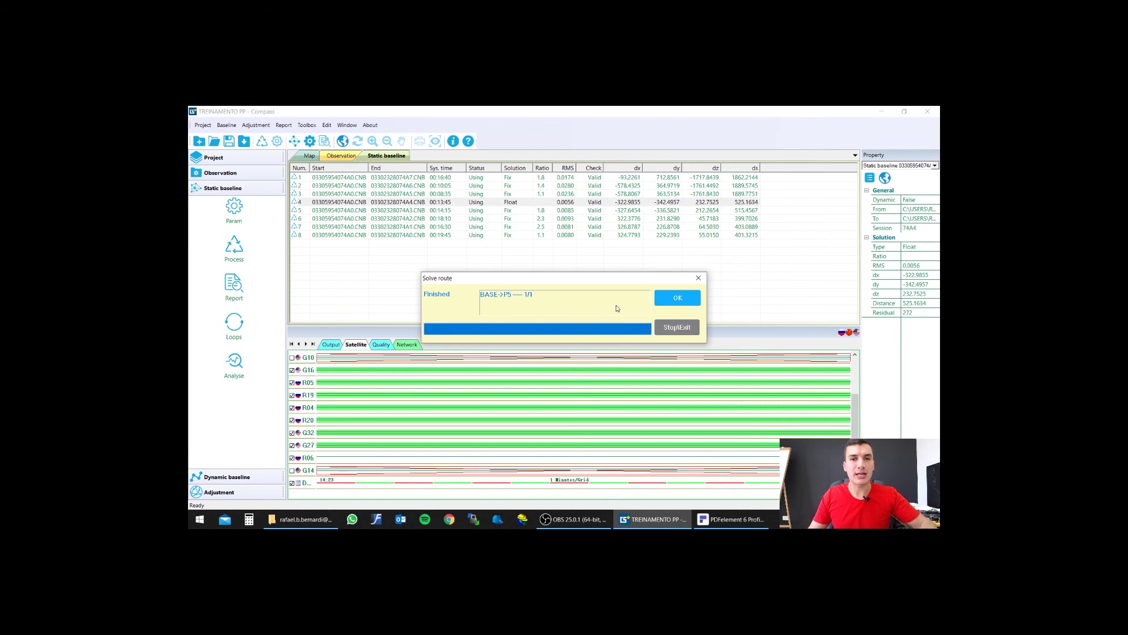
pyautogui.click(664, 297)
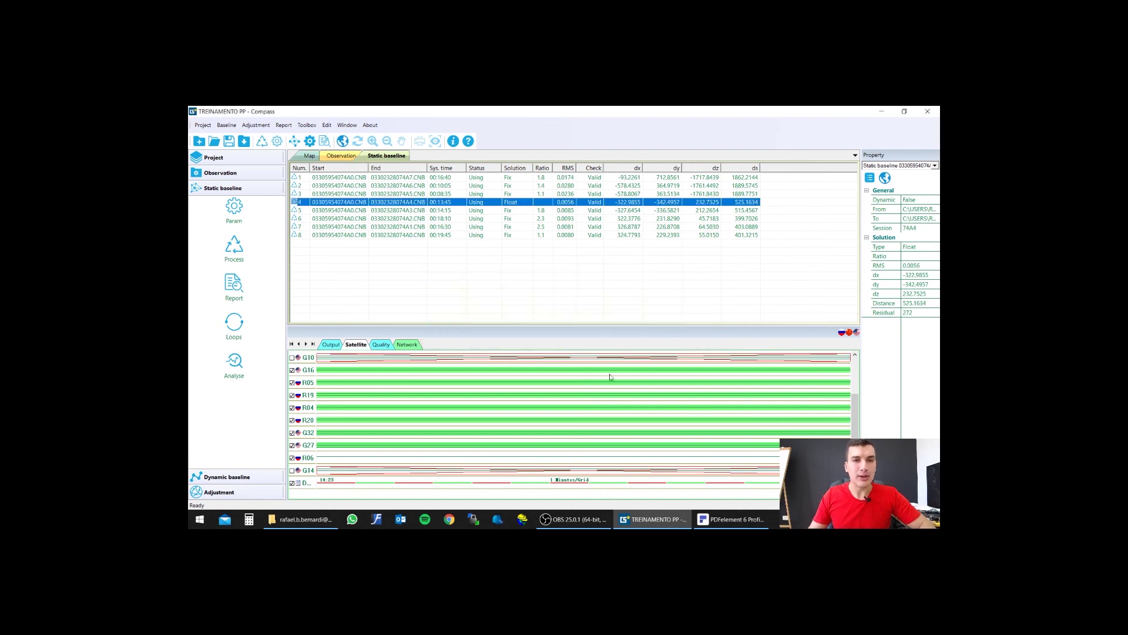
# Exclude satellite G29's observations from static baseline 4 and process that baseline again
pyautogui.scroll(2, 763, 408)
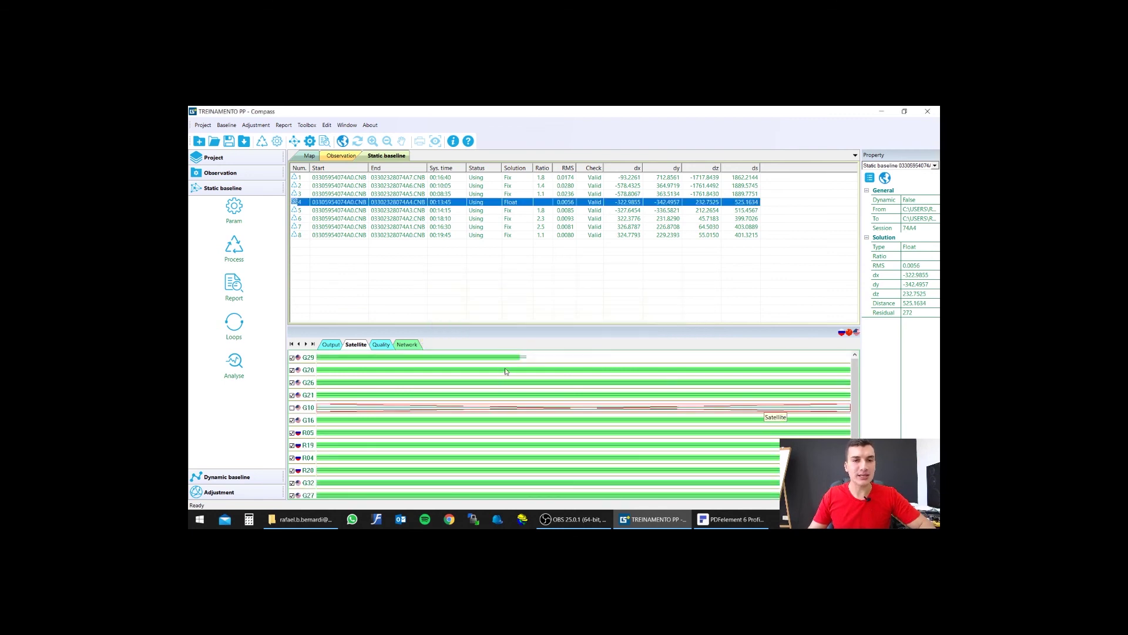
pyautogui.moveTo(331, 362); pyautogui.dragTo(530, 360)
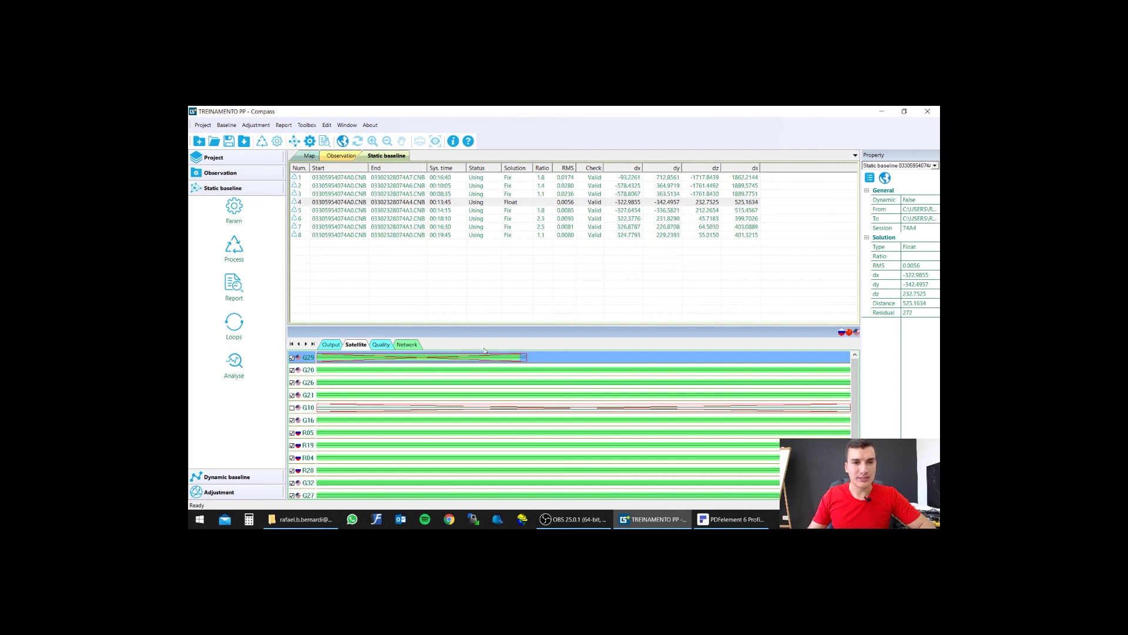
pyautogui.rightClick(512, 202)
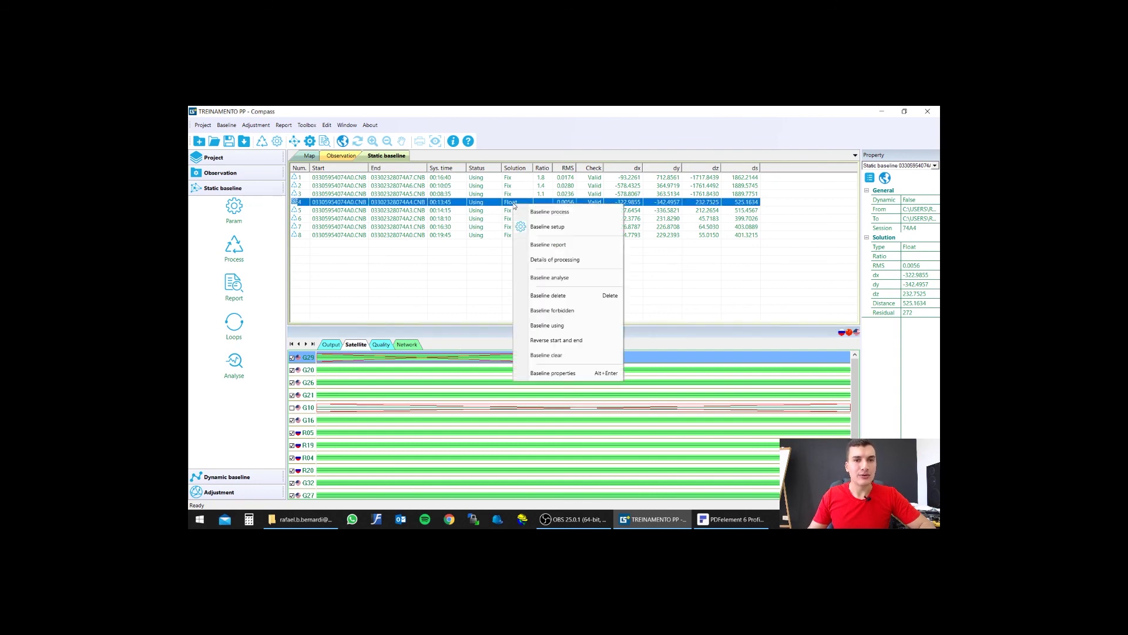
pyautogui.click(547, 213)
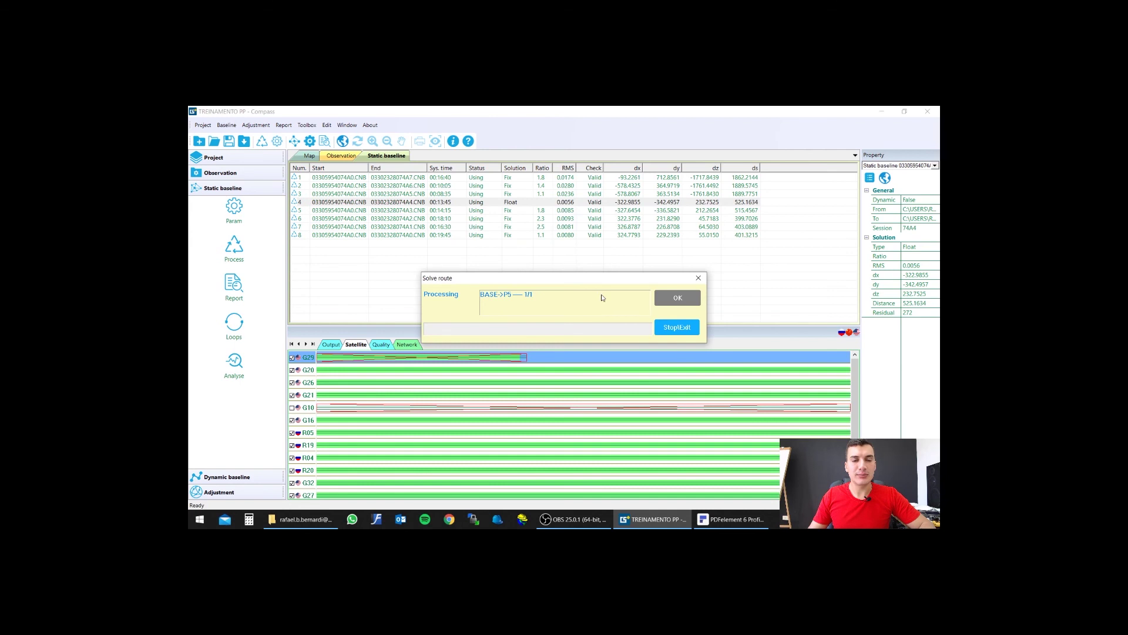
pyautogui.click(668, 299)
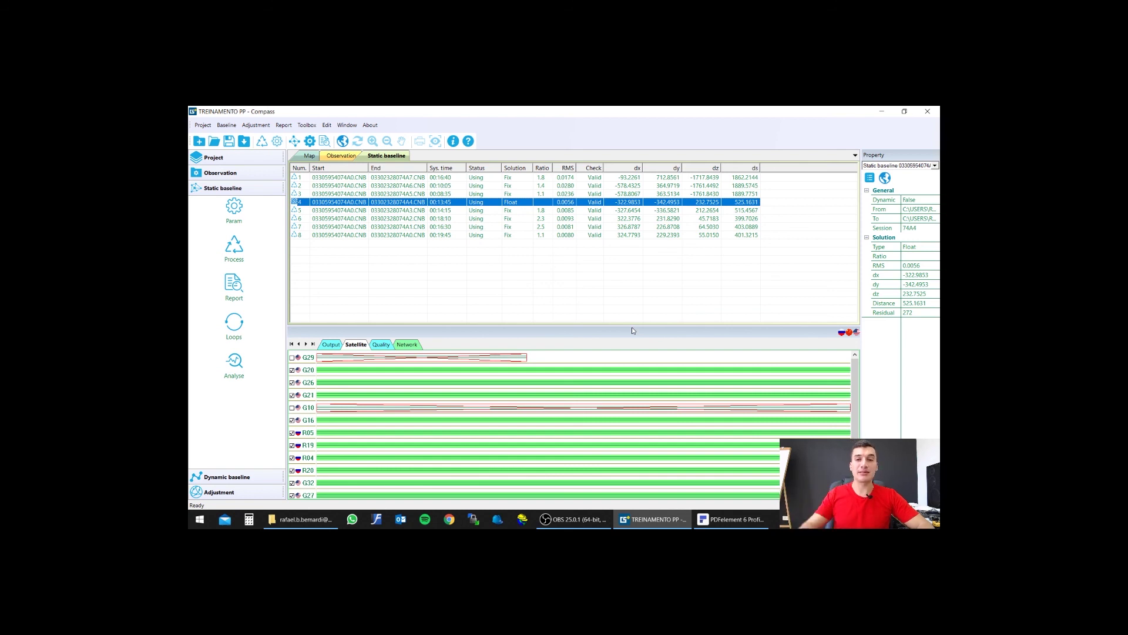
pyautogui.scroll(-3, 857, 412)
pyautogui.scroll(-1, 857, 414)
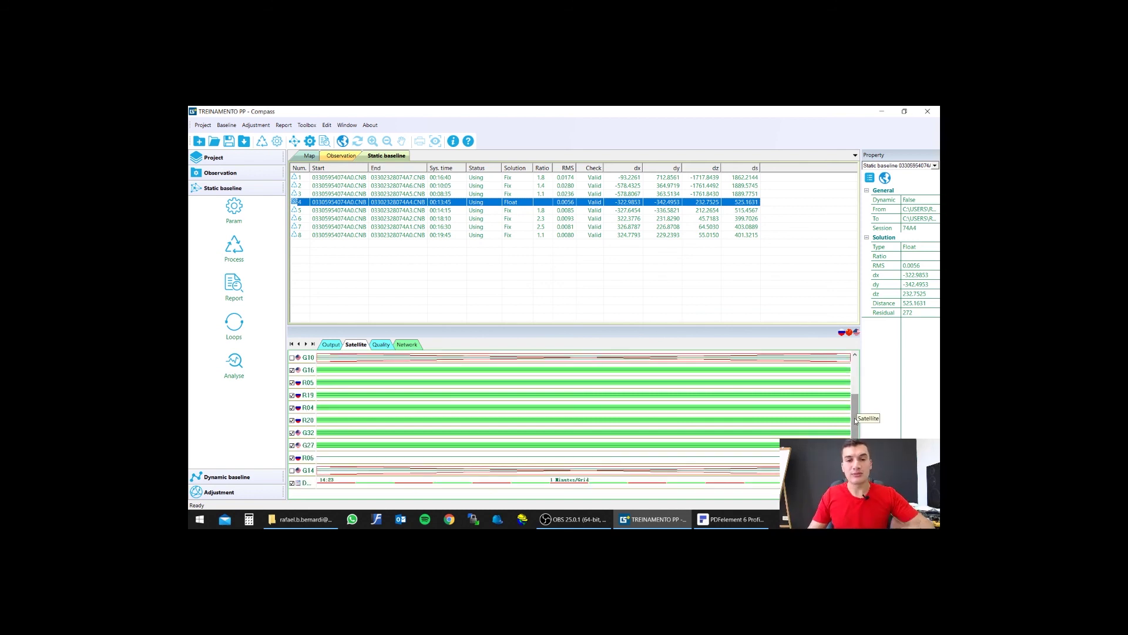
pyautogui.scroll(4, 856, 419)
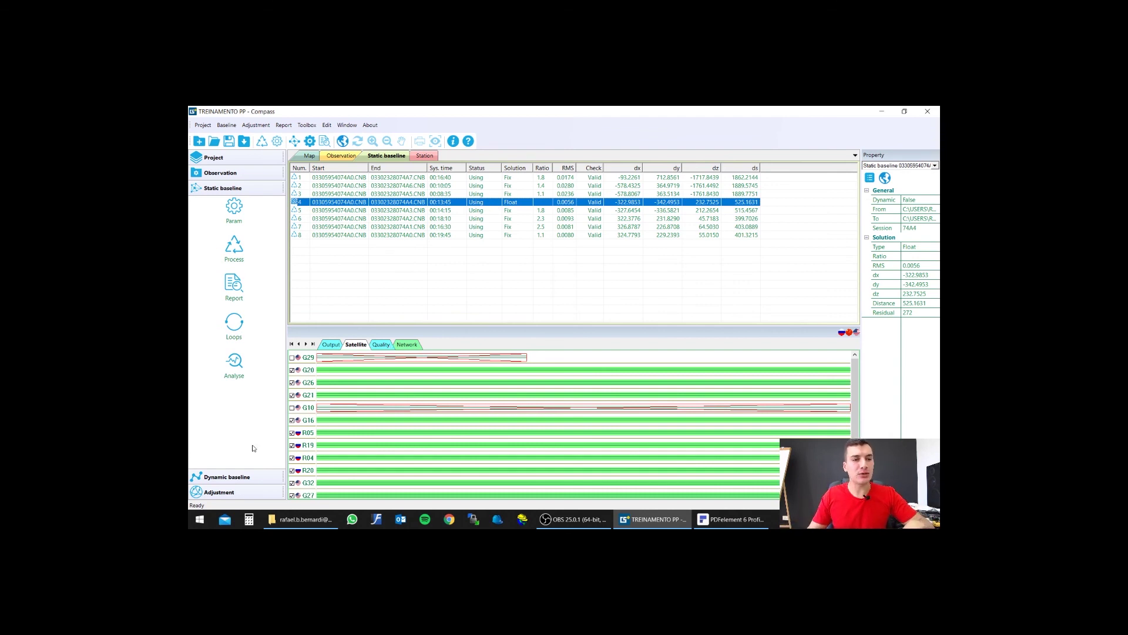
# Set BASE as the fixed station for the free adjustment in the network adjustment parameters
pyautogui.click(228, 496)
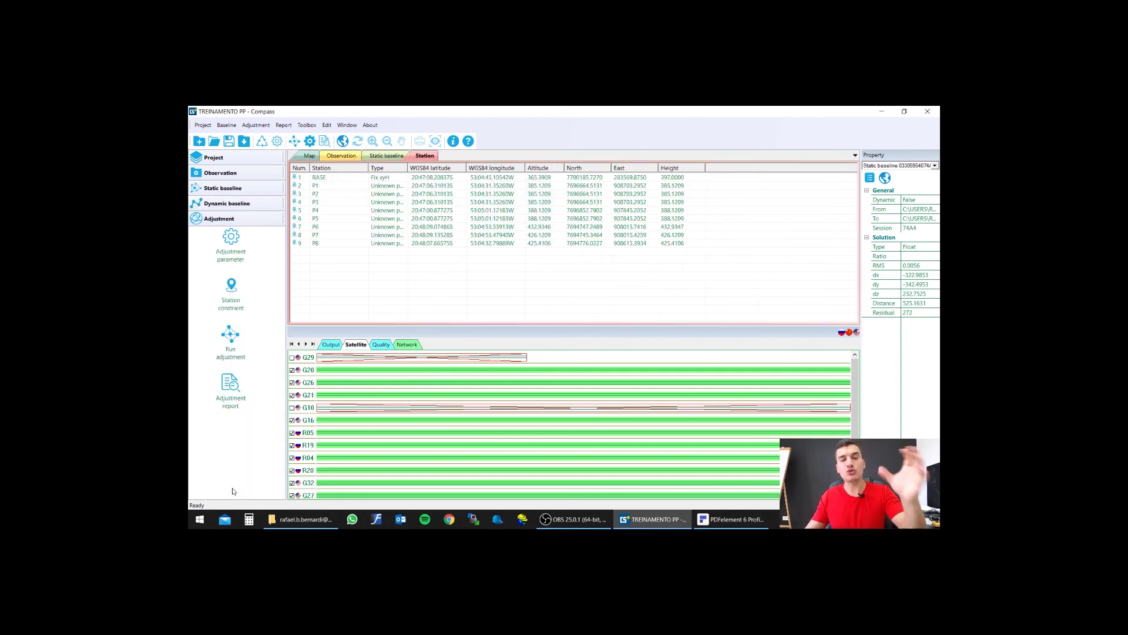
pyautogui.click(232, 247)
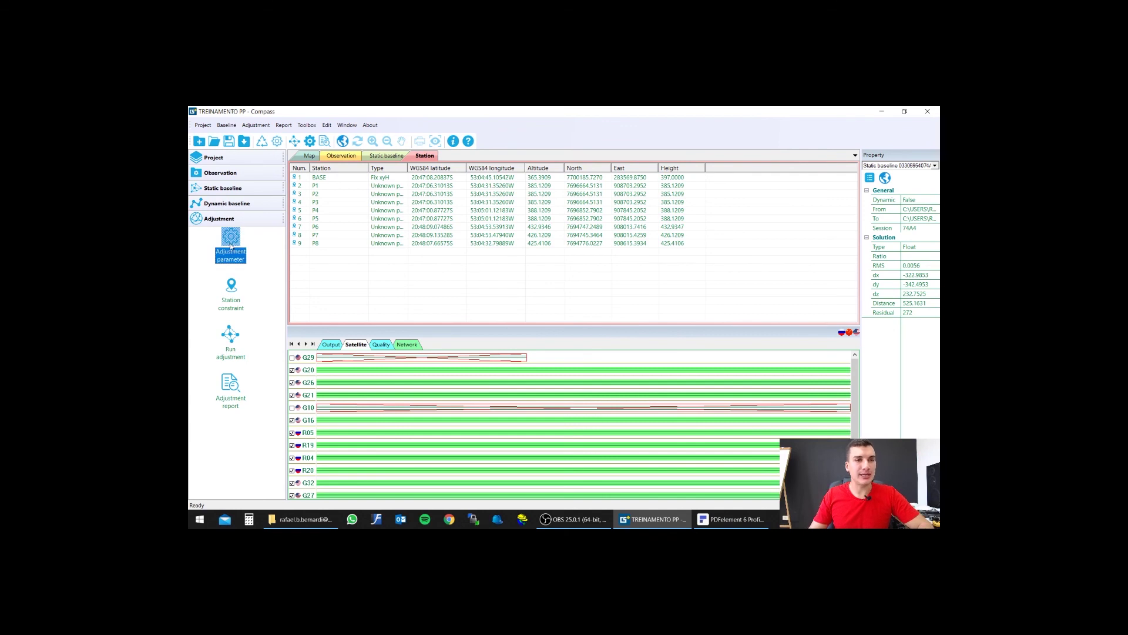
pyautogui.doubleClick(230, 245)
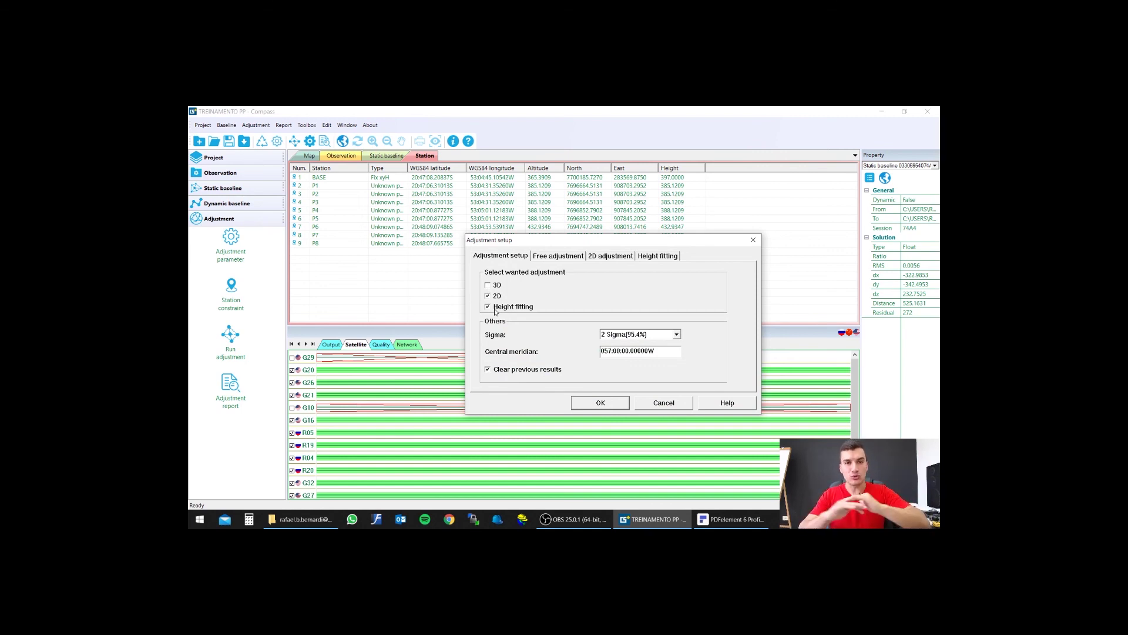
pyautogui.click(558, 257)
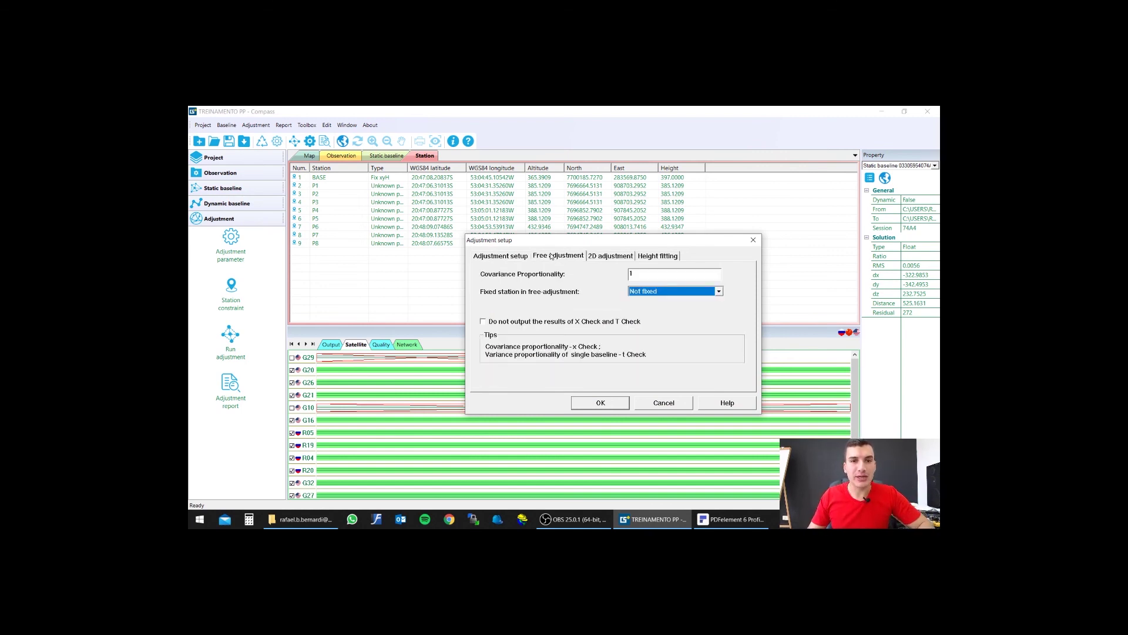
pyautogui.click(651, 294)
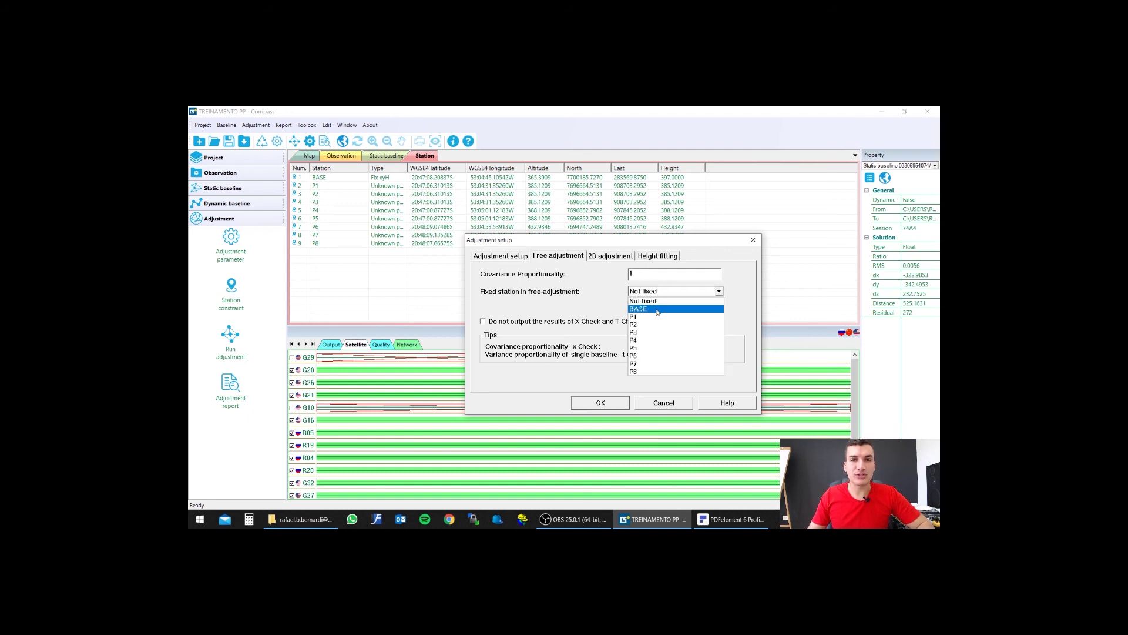
pyautogui.click(658, 310)
# Review the 2D, height fitting, free and general adjustment settings, and accept the adjustment setup
pyautogui.click(611, 257)
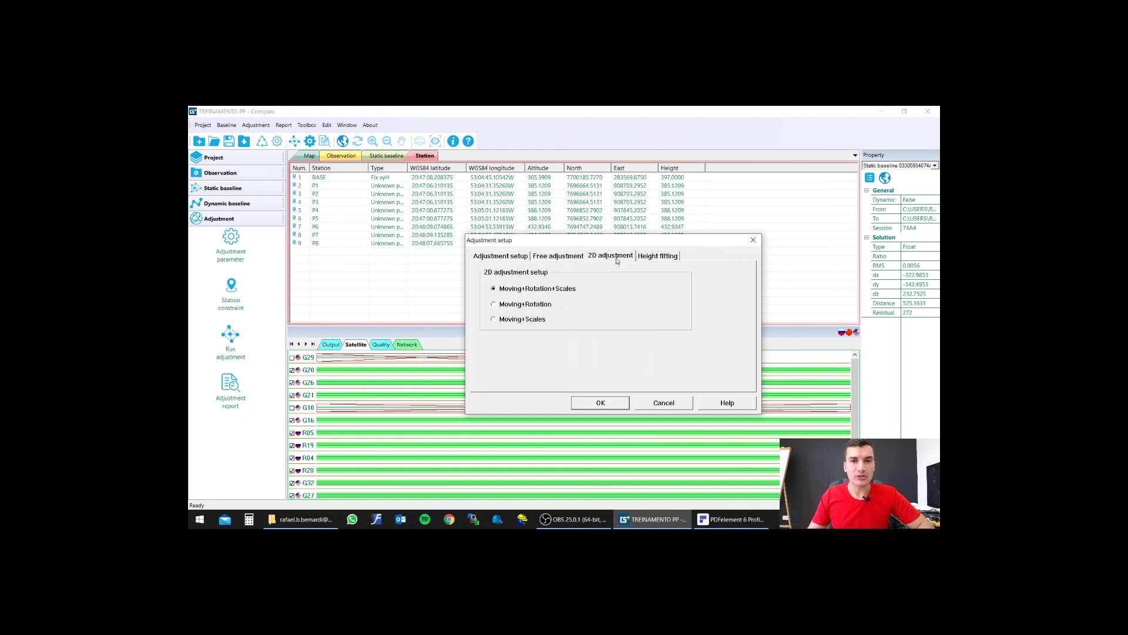
pyautogui.click(649, 257)
pyautogui.click(604, 258)
pyautogui.click(558, 257)
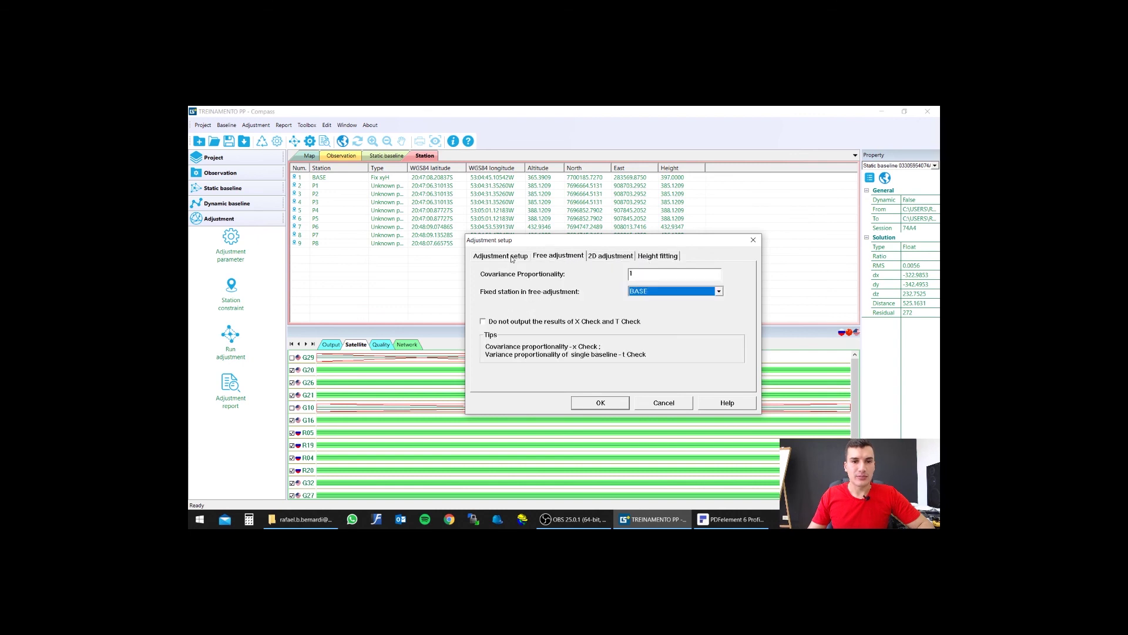
pyautogui.click(508, 258)
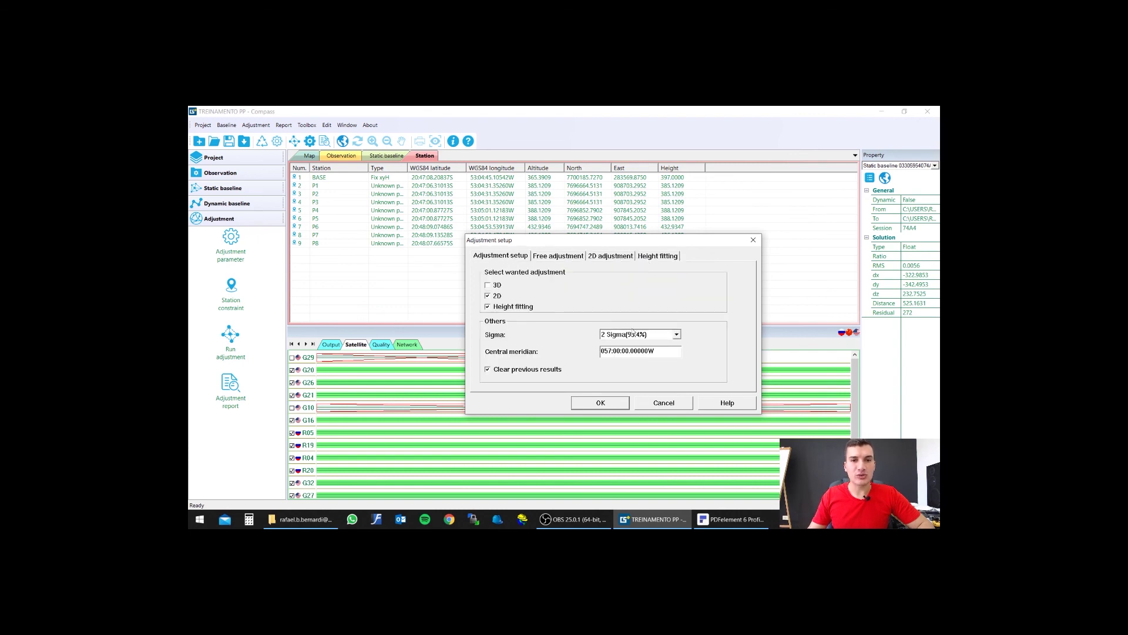
pyautogui.click(554, 258)
pyautogui.click(515, 257)
pyautogui.click(601, 403)
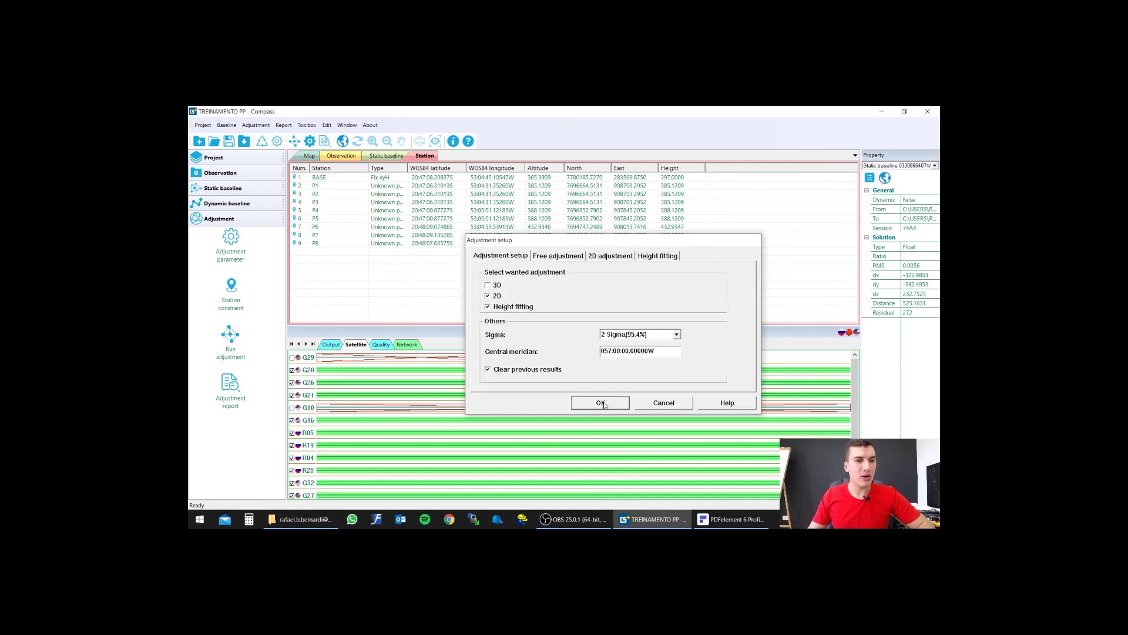
# Run the network adjustment and display its processing log
pyautogui.click(233, 340)
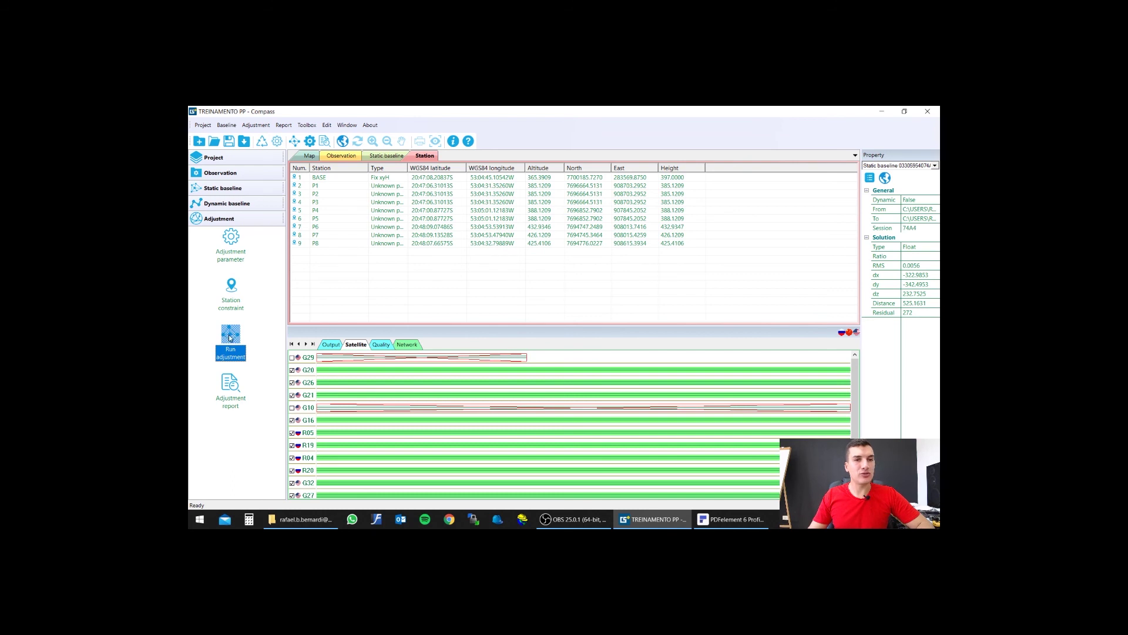
pyautogui.click(229, 338)
pyautogui.click(511, 375)
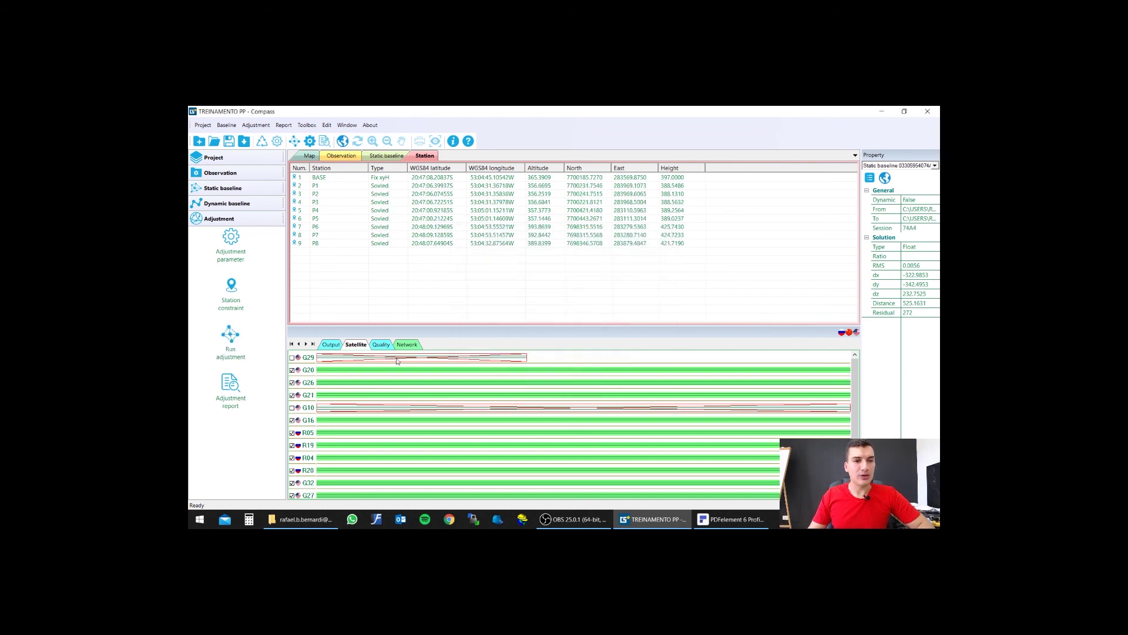
pyautogui.click(331, 345)
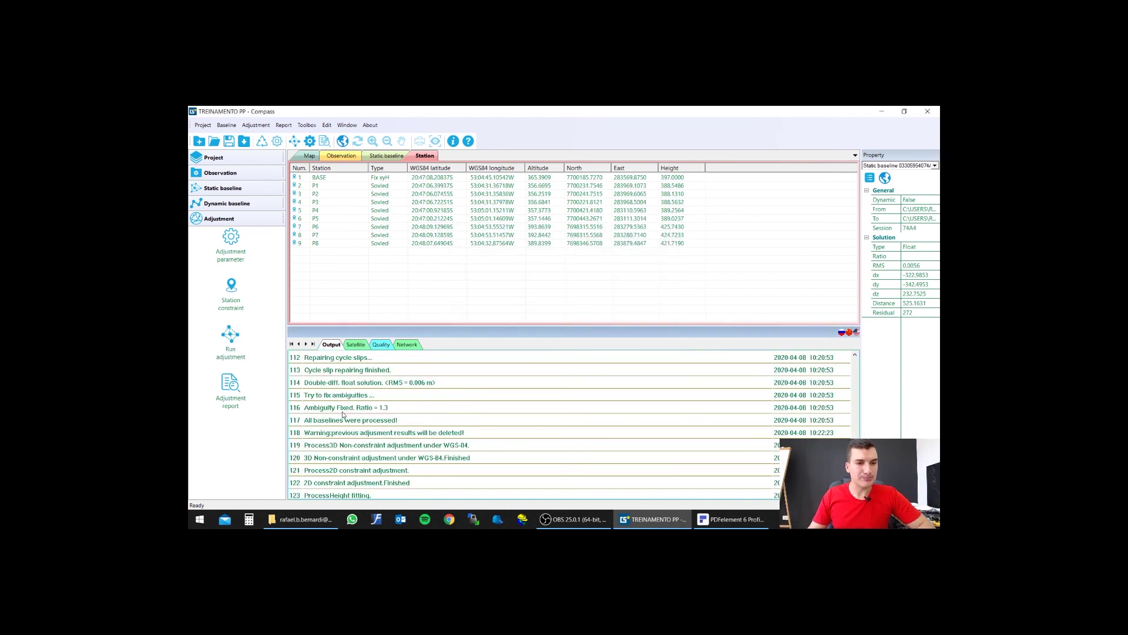
# Examine the output log entries from baseline processing through the 3D, 2D and height fitting adjustments to the final entry
pyautogui.click(328, 385)
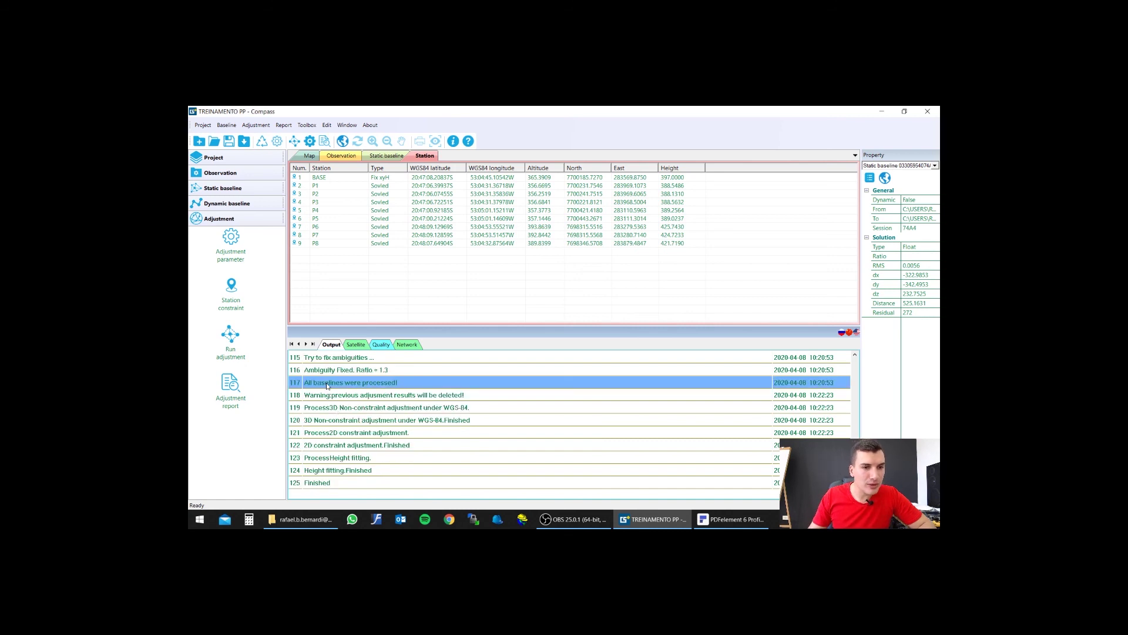
pyautogui.click(341, 433)
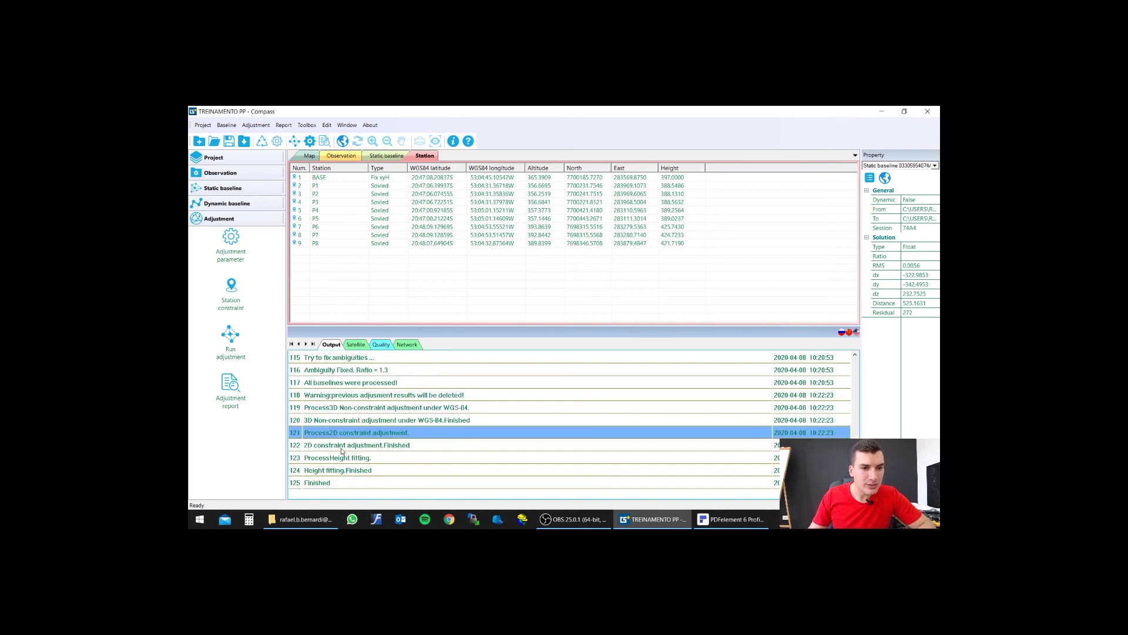
pyautogui.click(337, 397)
pyautogui.click(338, 409)
pyautogui.click(340, 420)
pyautogui.click(340, 432)
pyautogui.click(341, 445)
pyautogui.click(339, 470)
pyautogui.click(339, 483)
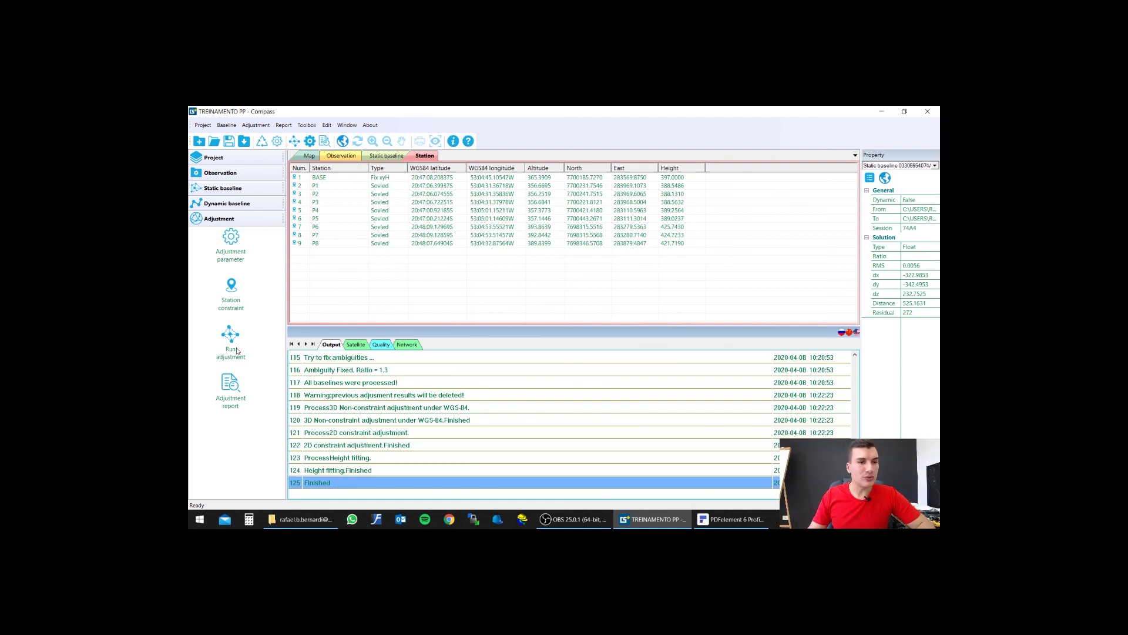
# Open the network adjustment report for the adjusted stations
pyautogui.click(231, 388)
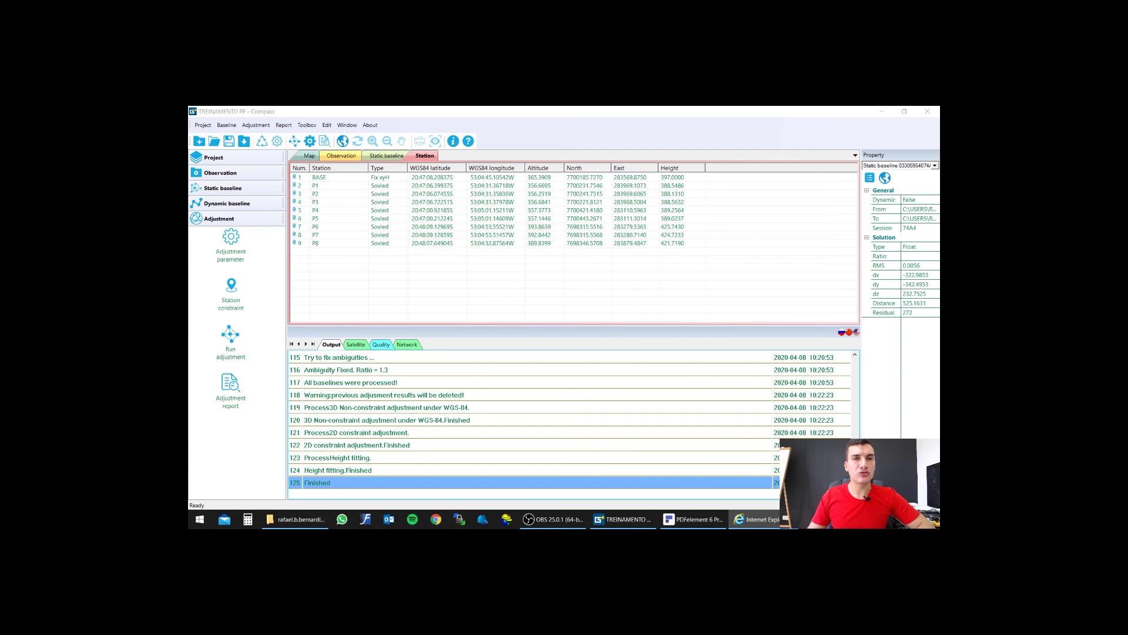
pyautogui.click(230, 392)
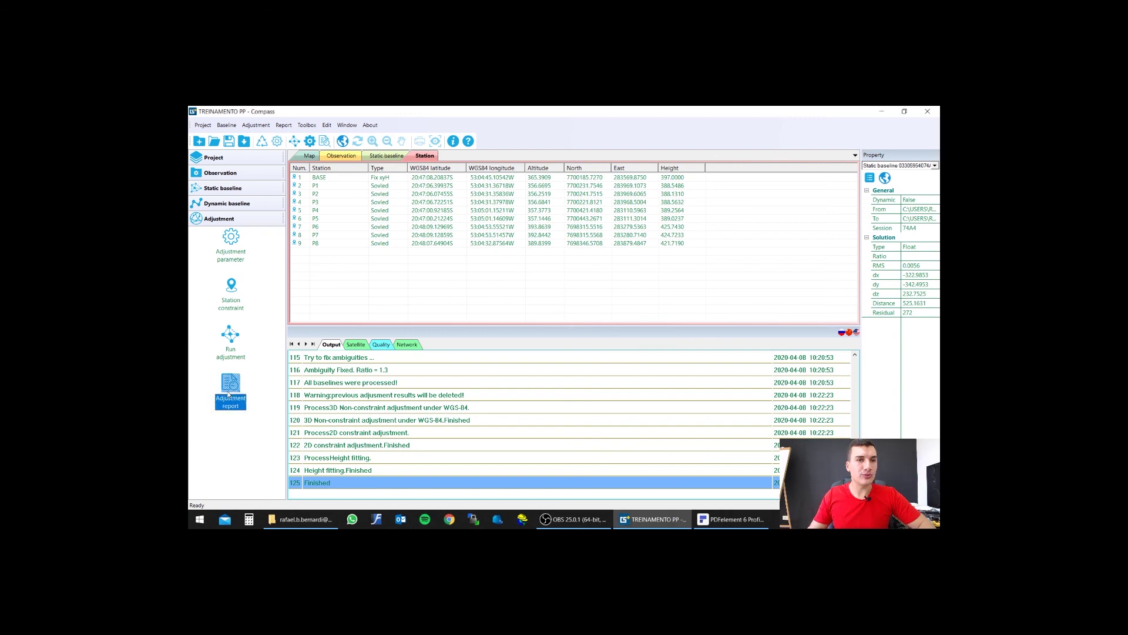
# Export the adjusted stations of the project as a KML file
pyautogui.click(283, 125)
pyautogui.click(285, 137)
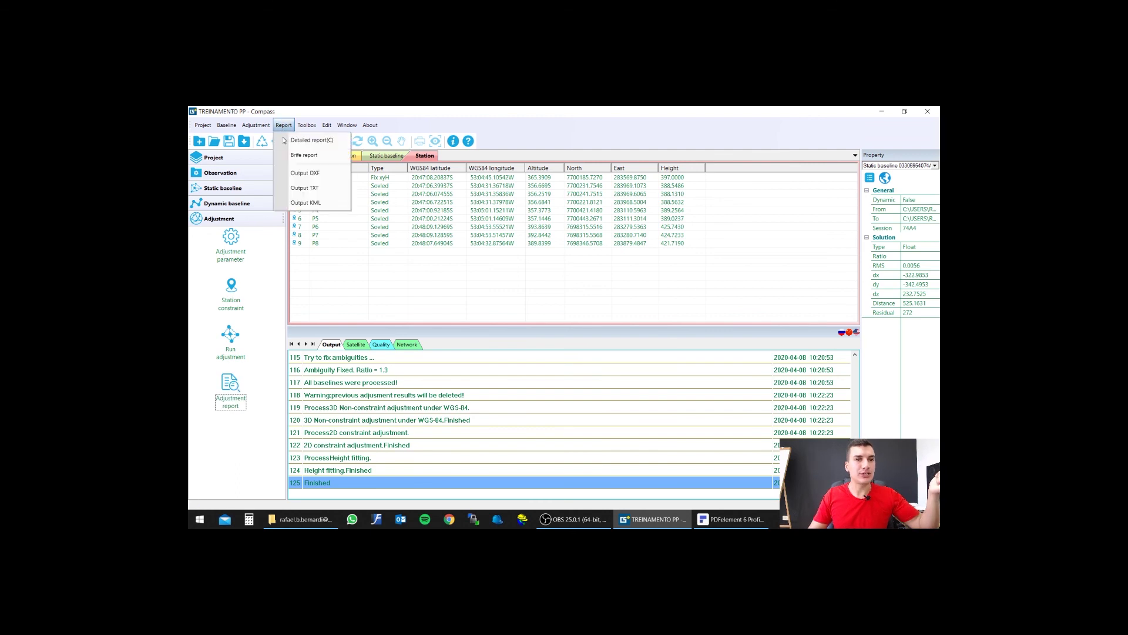
pyautogui.click(316, 204)
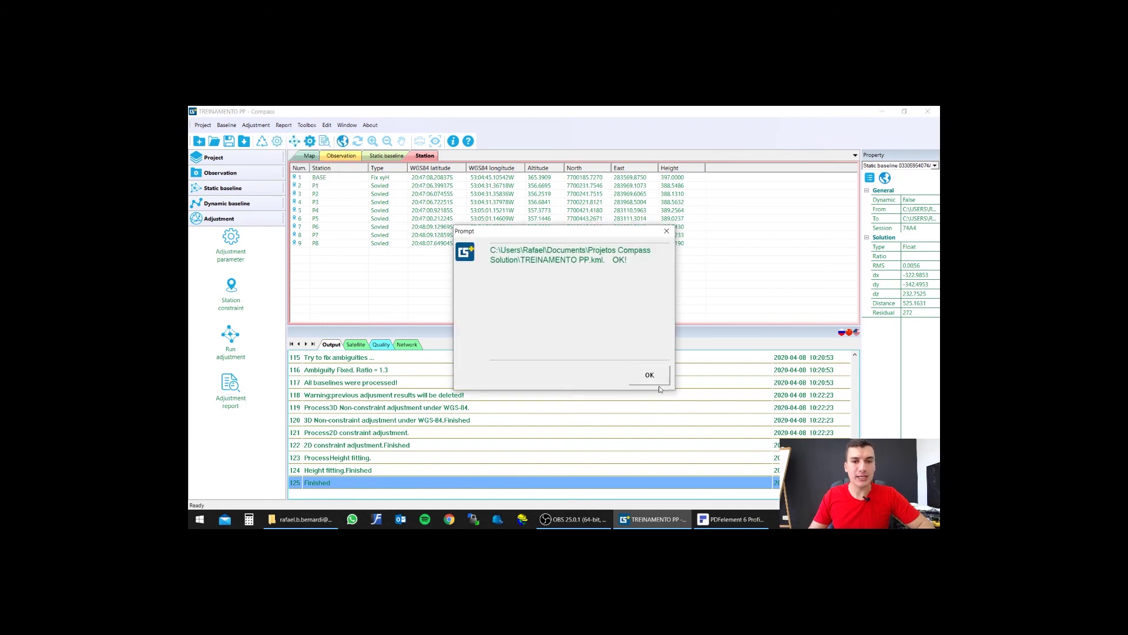
pyautogui.click(649, 374)
# Switch to File Explorer and open the Projetos Compass Solution folder in Documentos
pyautogui.click(312, 522)
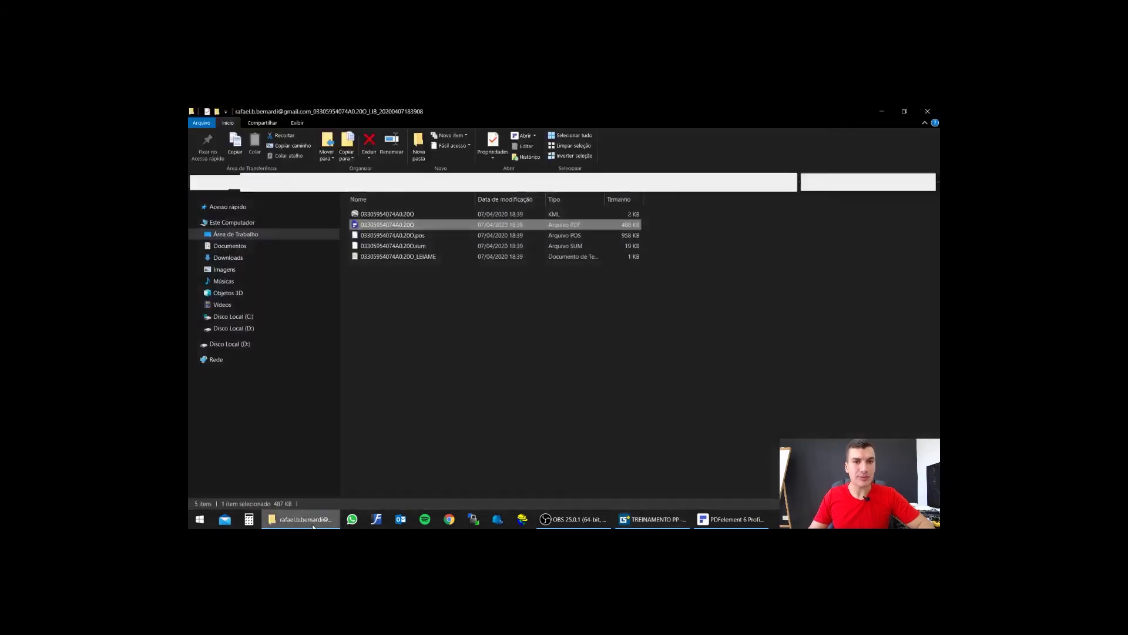
pyautogui.click(235, 248)
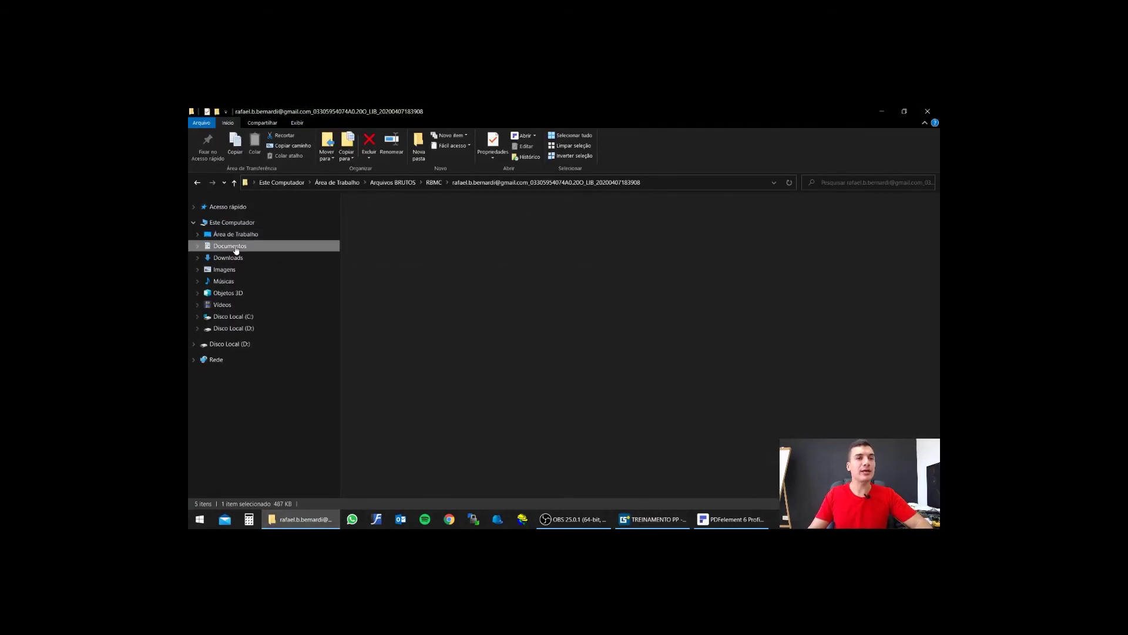
pyautogui.click(380, 395)
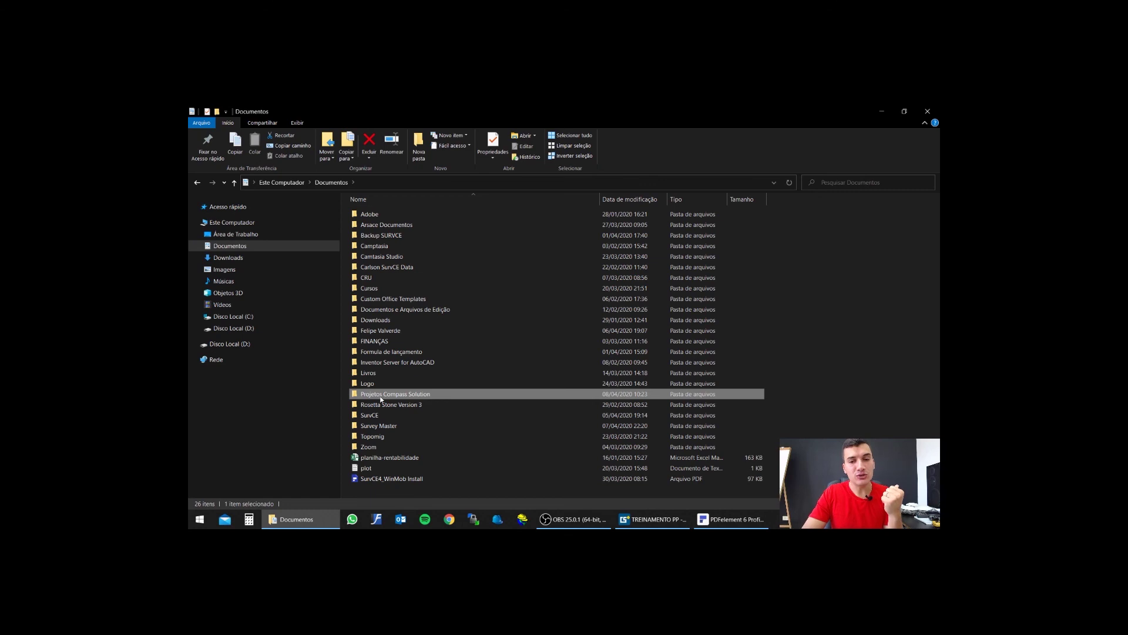
pyautogui.doubleClick(381, 394)
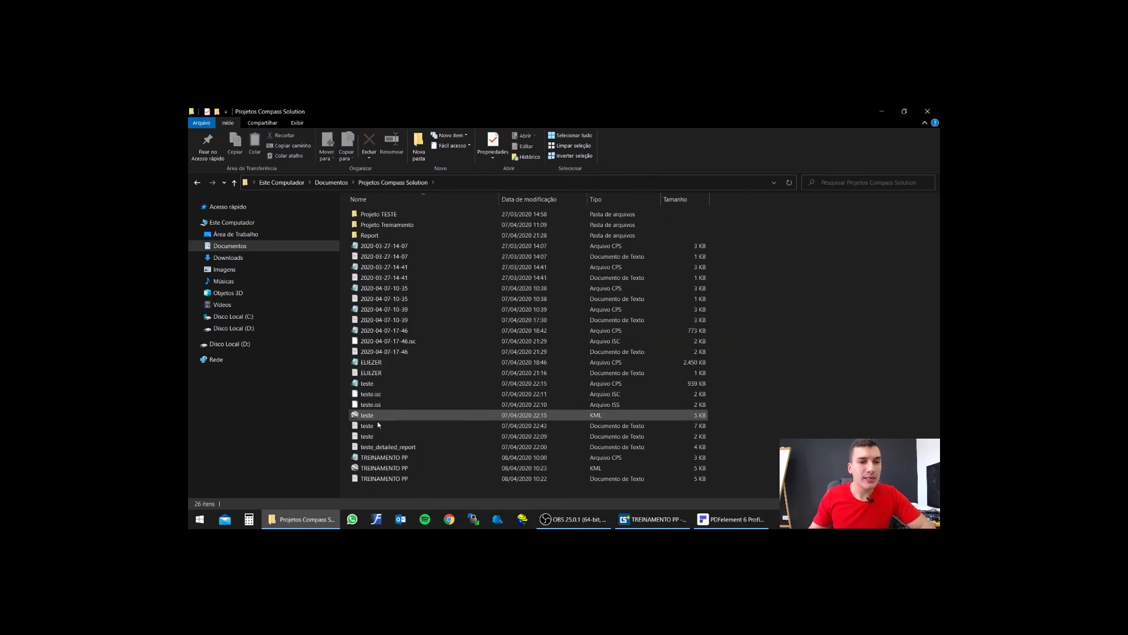
# Open the exported TREINAMENTO PP KML file in Google Earth Pro and inspect the area around the BASE point
pyautogui.click(380, 468)
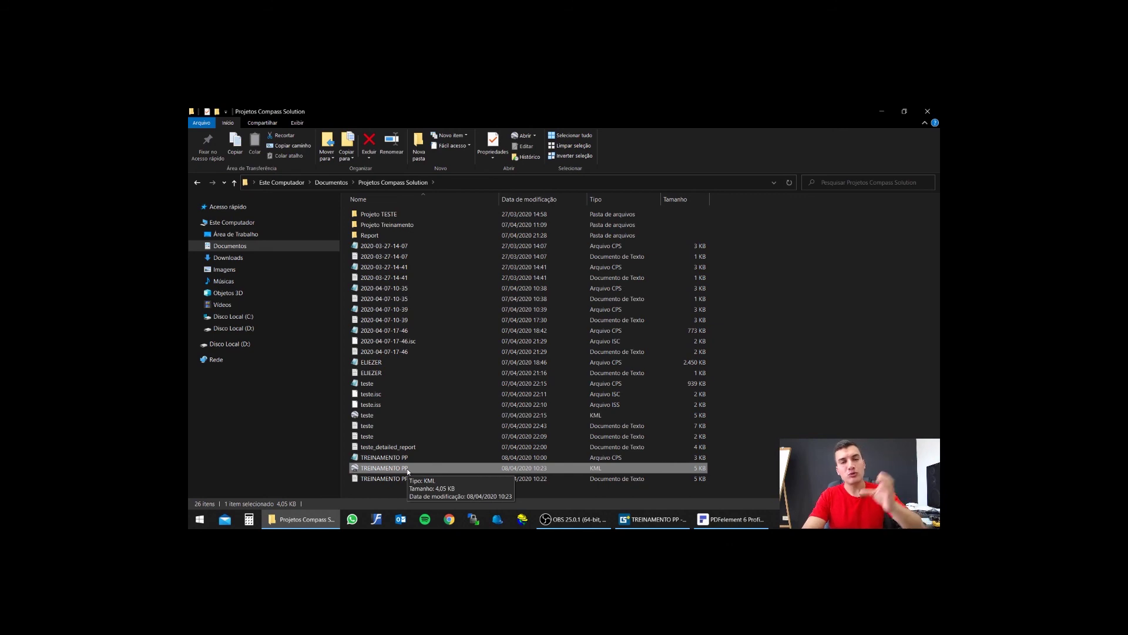
pyautogui.doubleClick(408, 470)
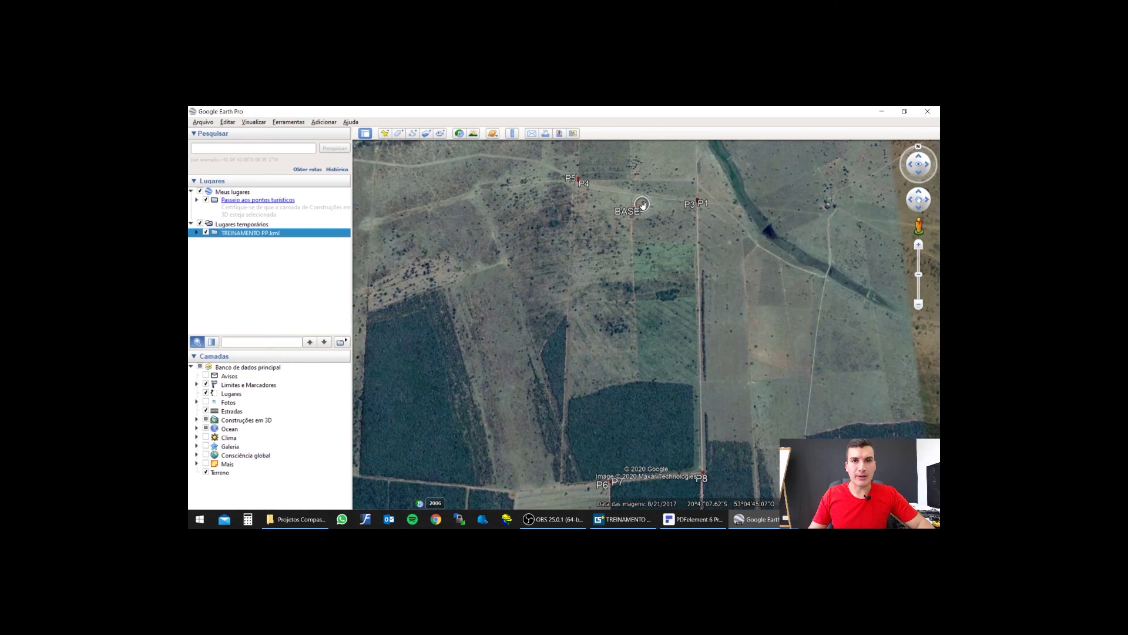
pyautogui.scroll(5, 642, 204)
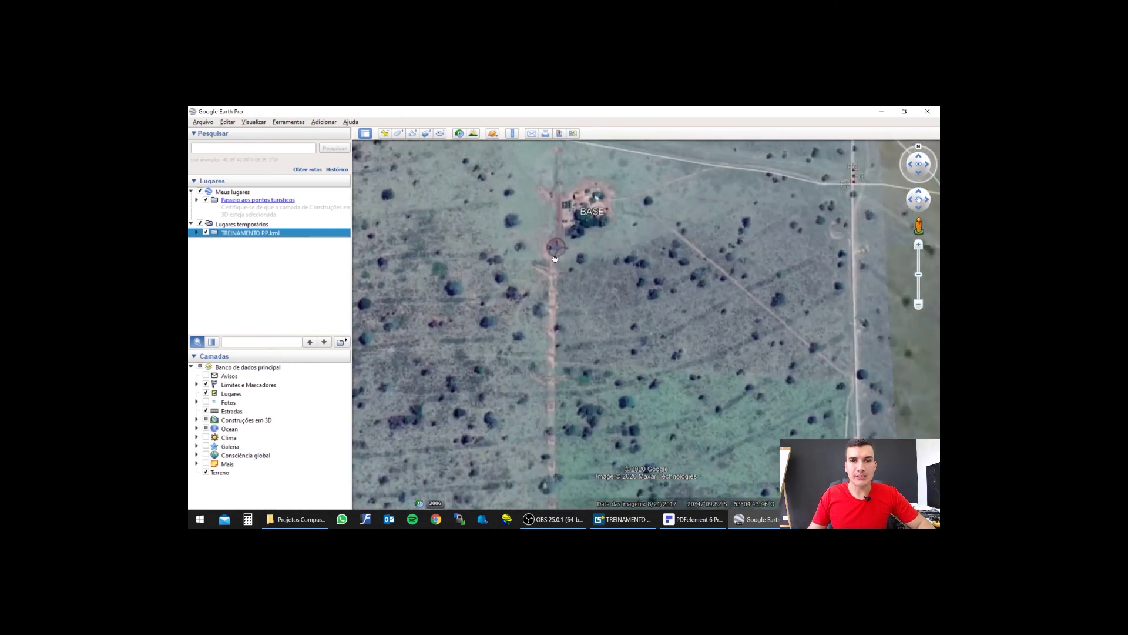
pyautogui.moveTo(555, 259); pyautogui.dragTo(517, 294)
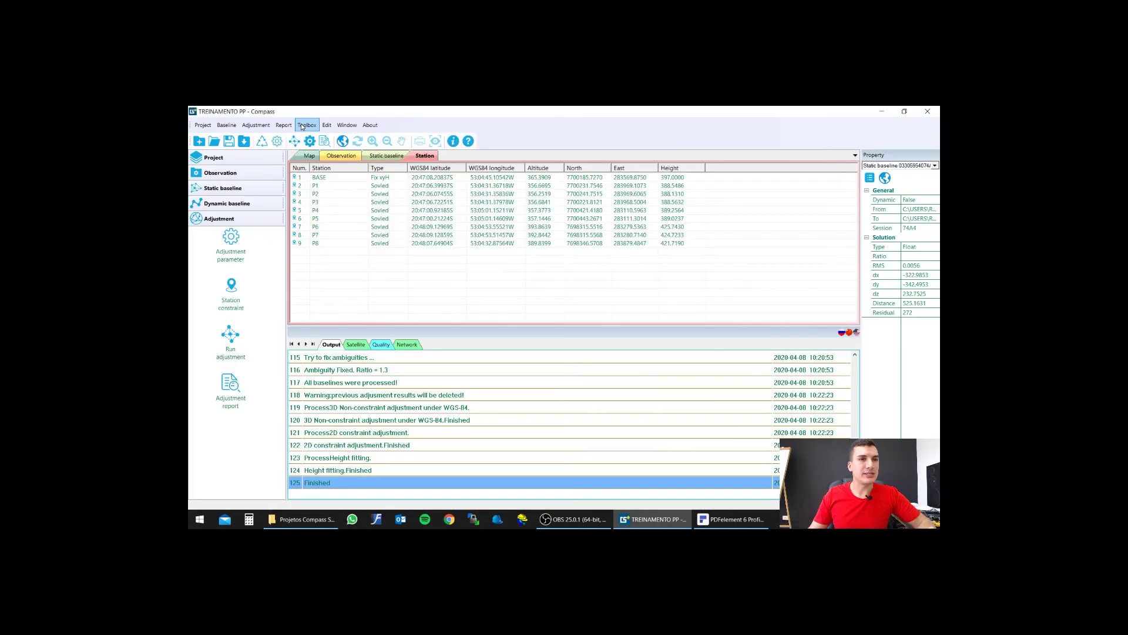
pyautogui.click(284, 124)
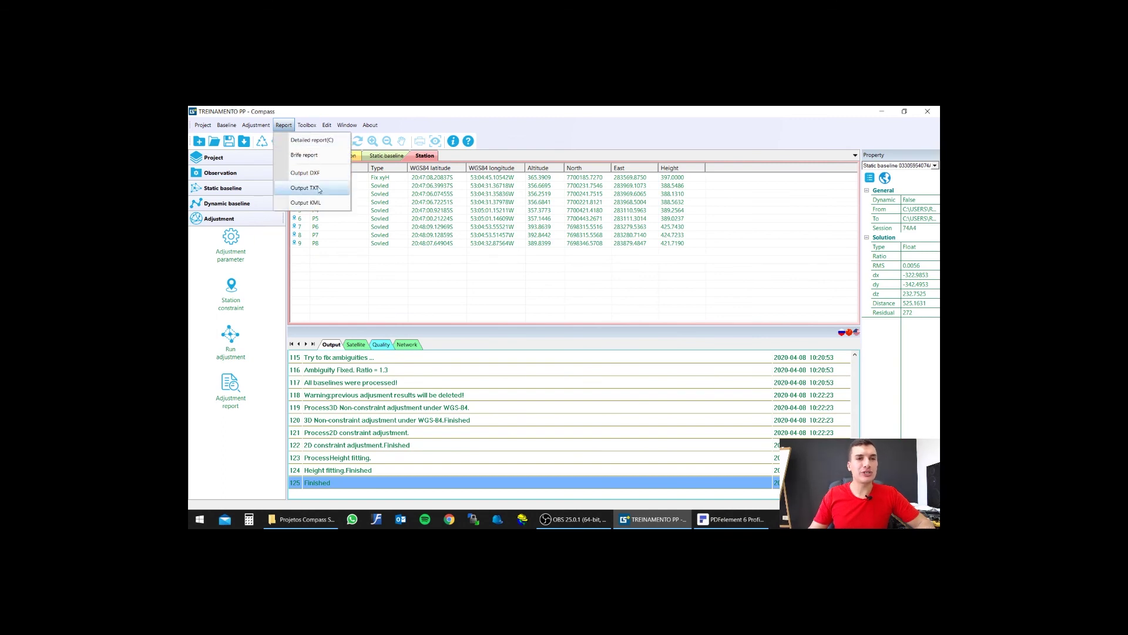
pyautogui.click(507, 112)
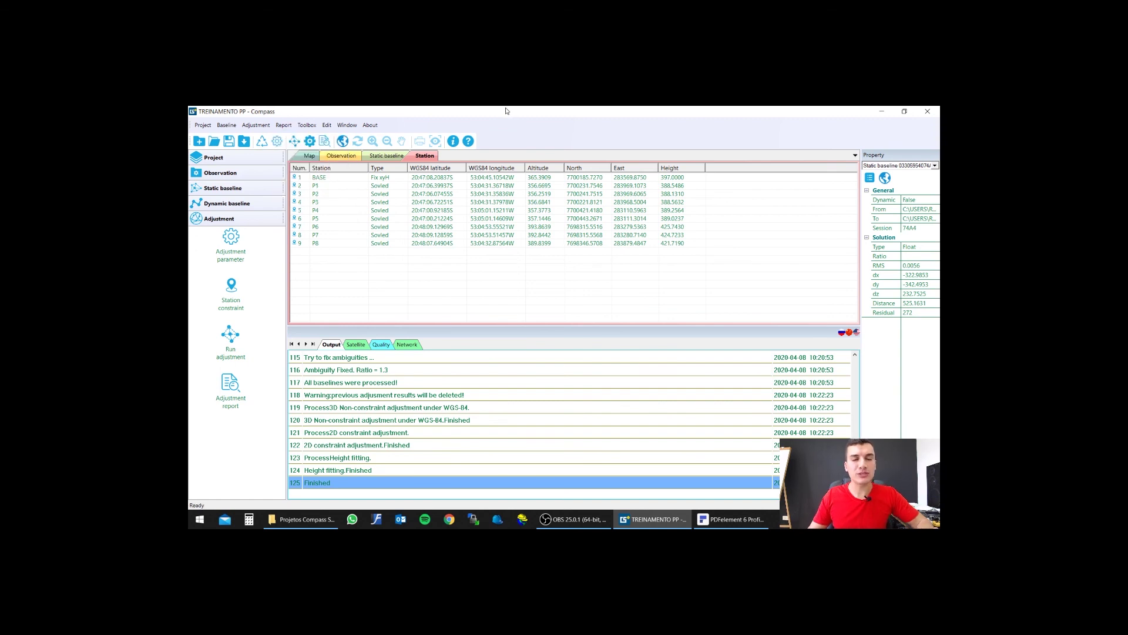